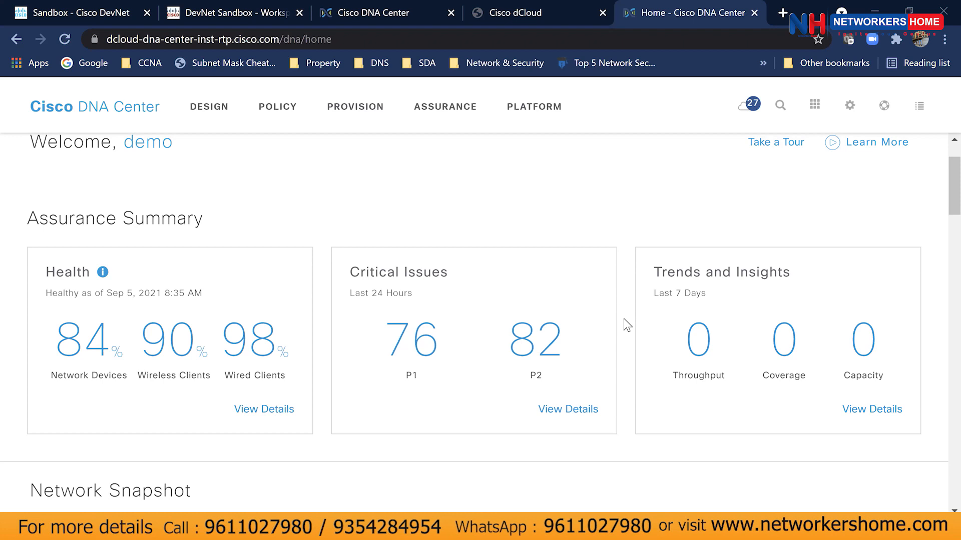
Handwrite 'Underlay' with an underline, followed by arrows leading to 'Discover'.
scroll(627, 325, "up", 2)
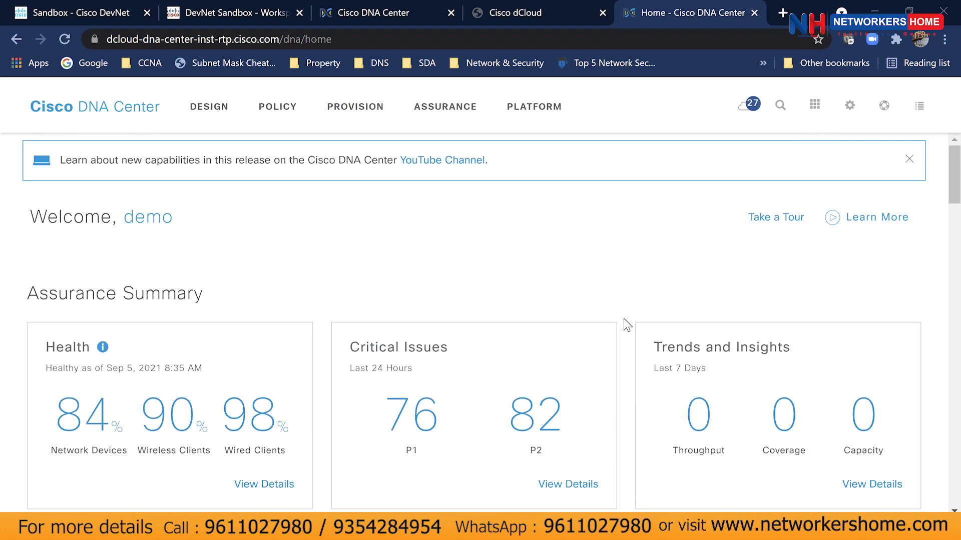
scroll(627, 325, "down", 2)
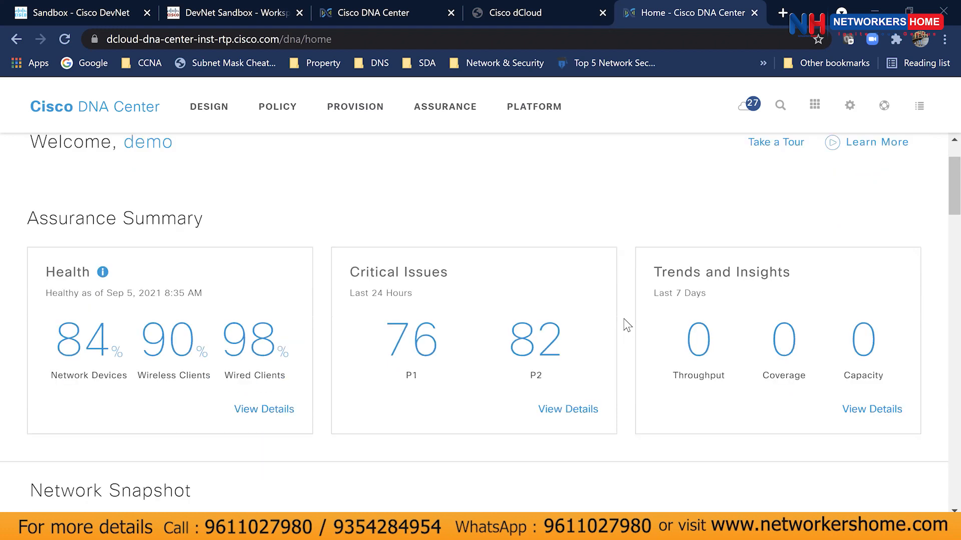
scroll(627, 325, "down", 6)
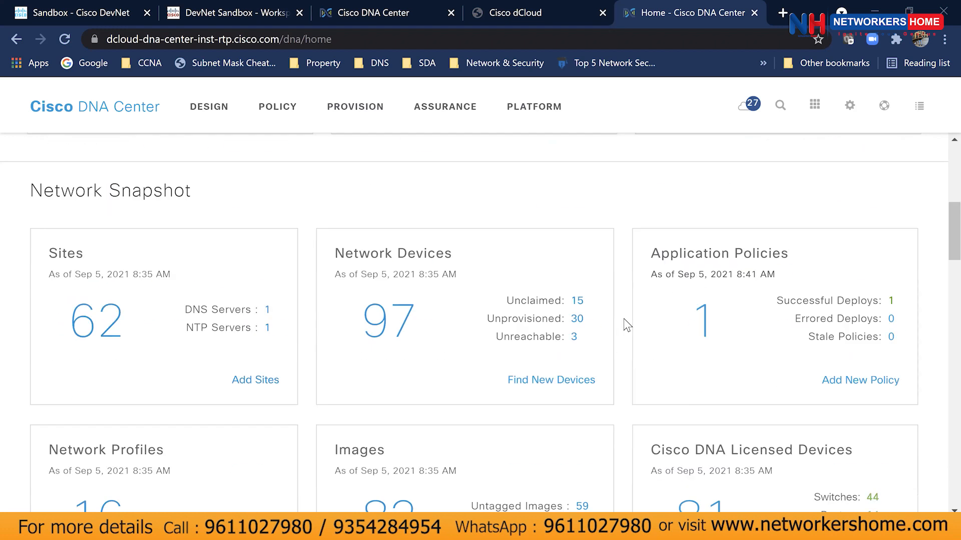
scroll(626, 327, "down", 12)
scroll(622, 334, "down", 17)
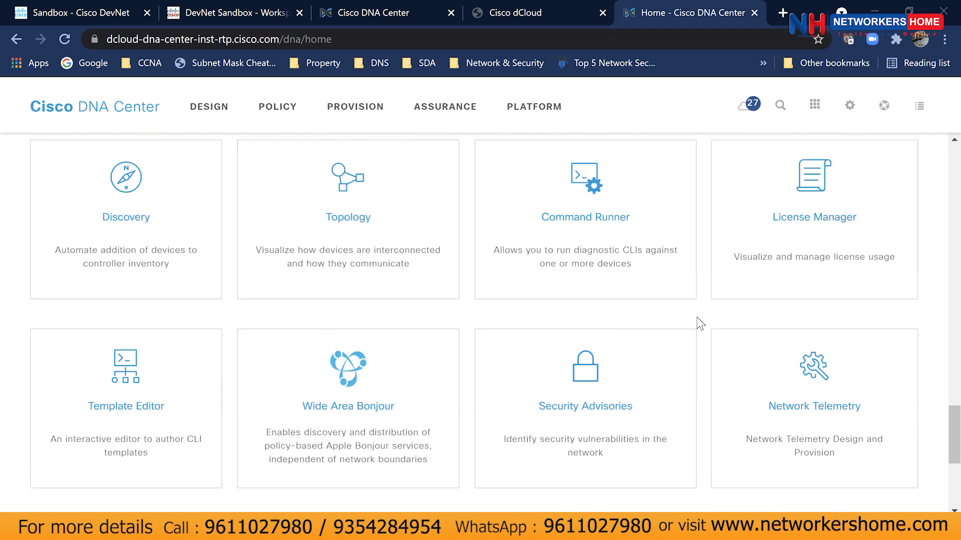
scroll(700, 320, "up", 3)
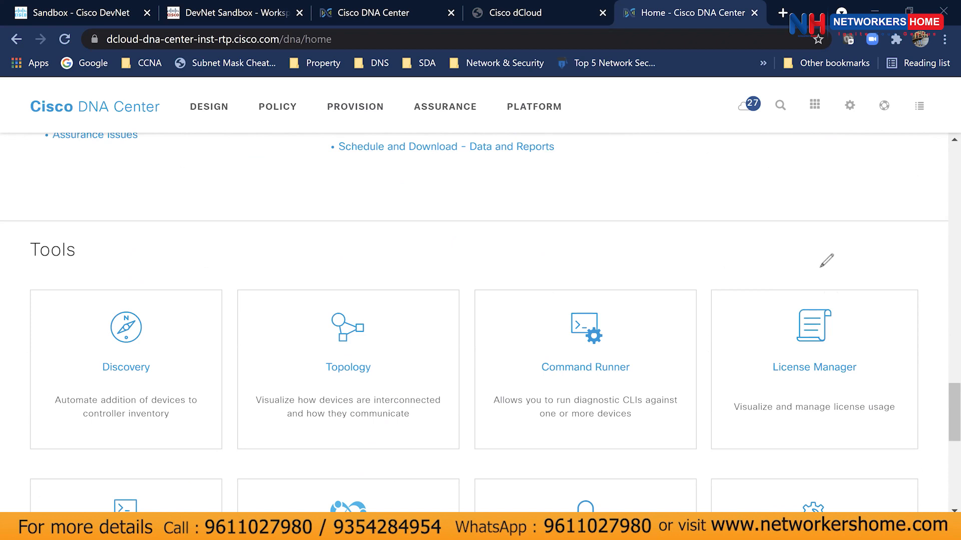
mouse_move(270, 177)
left_mouse_down()
mouse_move(292, 176)
mouse_move(311, 206)
mouse_move(351, 220)
mouse_move(377, 215)
mouse_move(371, 230)
mouse_move(385, 235)
mouse_move(360, 259)
left_mouse_up()
mouse_move(273, 206)
left_mouse_down()
mouse_move(352, 256)
mouse_move(326, 258)
mouse_move(335, 265)
left_mouse_up()
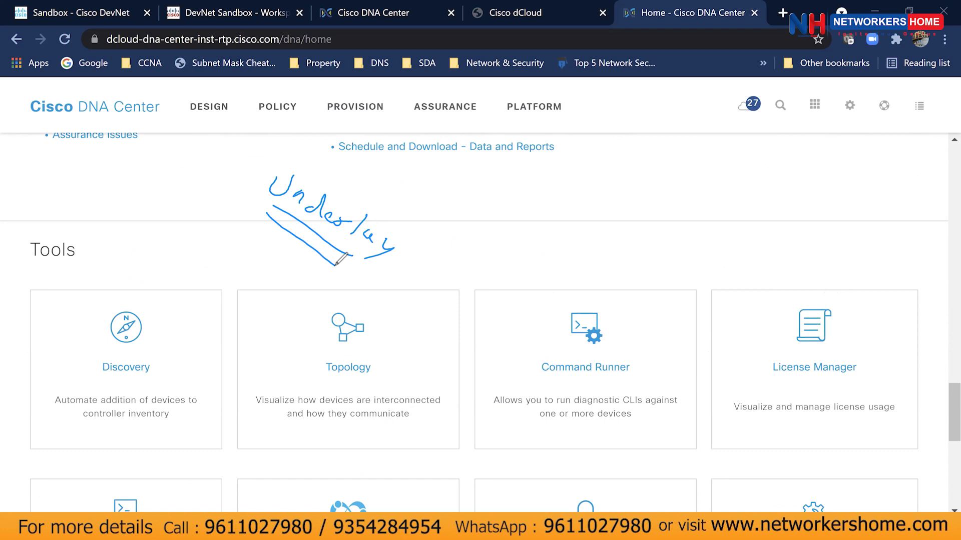
mouse_move(408, 242)
left_mouse_down()
mouse_move(483, 245)
mouse_move(482, 258)
mouse_move(494, 262)
mouse_move(548, 263)
mouse_move(573, 276)
left_mouse_up()
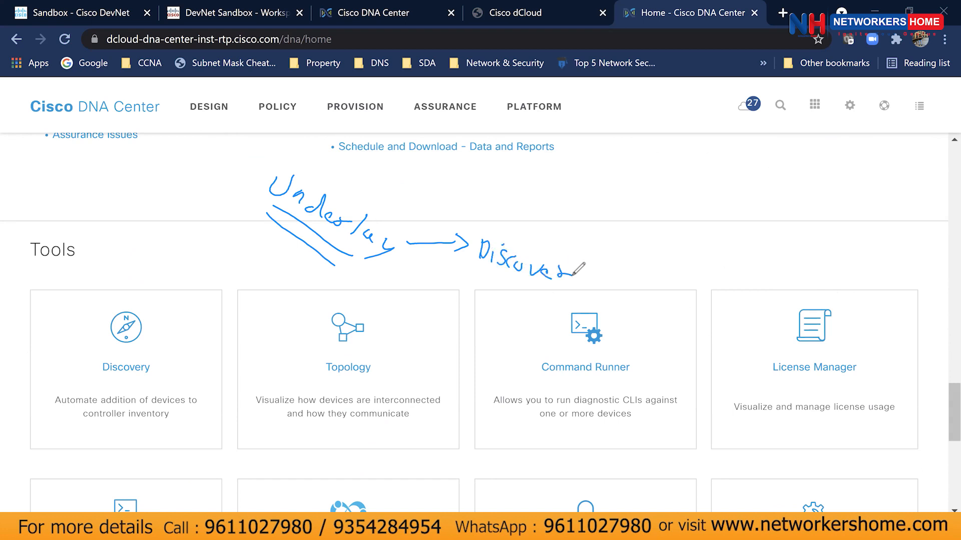
mouse_move(575, 272)
left_mouse_down()
mouse_move(628, 261)
mouse_move(638, 274)
mouse_move(678, 270)
left_mouse_up()
Handwrite 'Add it to site' after the arrow and begin writing 'Provision' below.
left_click_drag(672, 257, 702, 266)
left_click(669, 247)
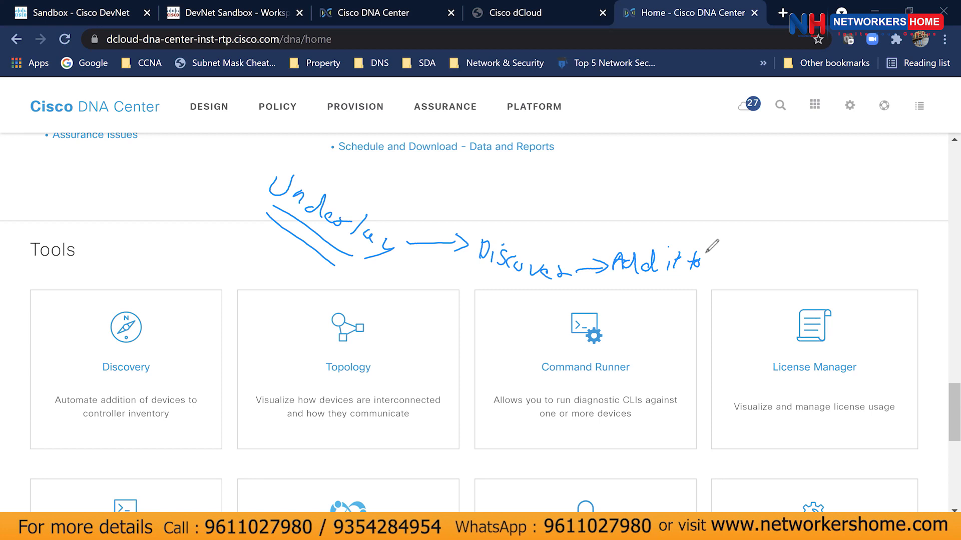
mouse_move(724, 255)
left_mouse_down()
mouse_move(716, 266)
mouse_move(730, 269)
left_mouse_up()
mouse_move(739, 249)
left_mouse_down()
mouse_move(738, 267)
mouse_move(746, 256)
left_mouse_up()
mouse_move(746, 263)
left_mouse_down()
mouse_move(756, 268)
mouse_move(733, 244)
mouse_move(779, 262)
mouse_move(839, 253)
mouse_move(830, 263)
mouse_move(870, 265)
mouse_move(860, 274)
left_mouse_up()
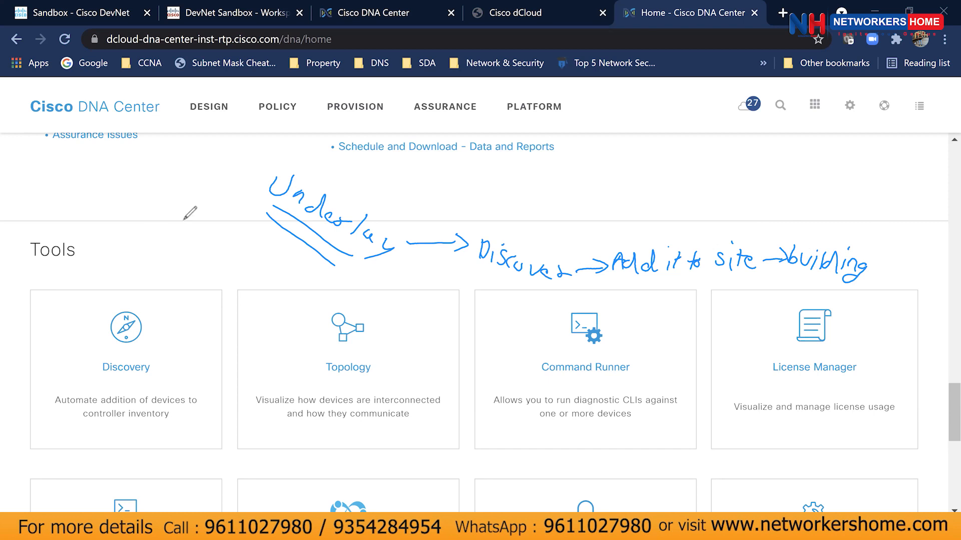
mouse_move(161, 248)
left_mouse_down()
mouse_move(164, 273)
mouse_move(173, 255)
mouse_move(236, 273)
left_mouse_up()
Complete the 'Provision → adding it to fabric, assigning role' note, then clear all annotations.
left_click(214, 251)
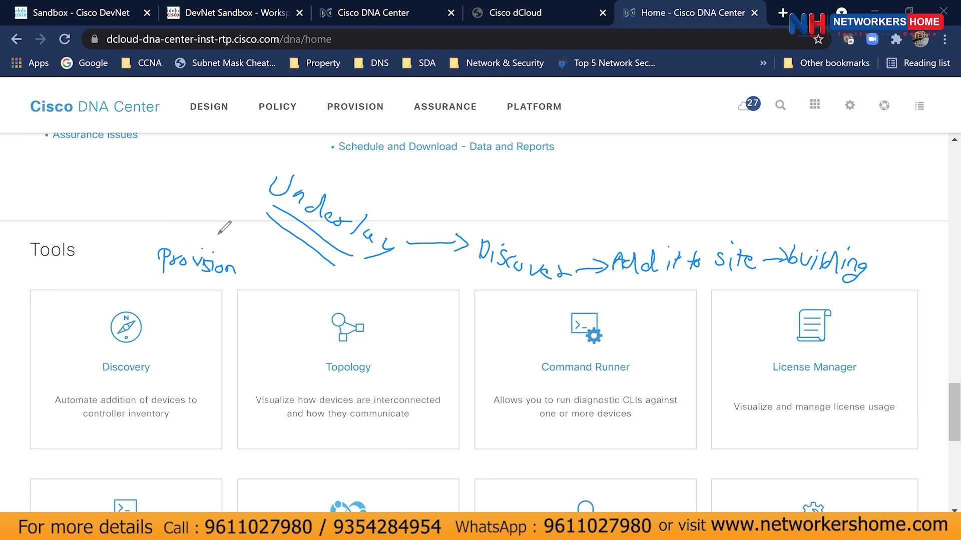
mouse_move(247, 268)
left_mouse_down()
mouse_move(304, 281)
mouse_move(354, 269)
mouse_move(362, 292)
mouse_move(376, 289)
left_mouse_up()
mouse_move(385, 270)
left_mouse_down()
mouse_move(384, 290)
mouse_move(393, 275)
mouse_move(416, 274)
mouse_move(445, 294)
mouse_move(481, 290)
mouse_move(472, 288)
mouse_move(496, 312)
mouse_move(512, 310)
left_mouse_up()
left_click(395, 281)
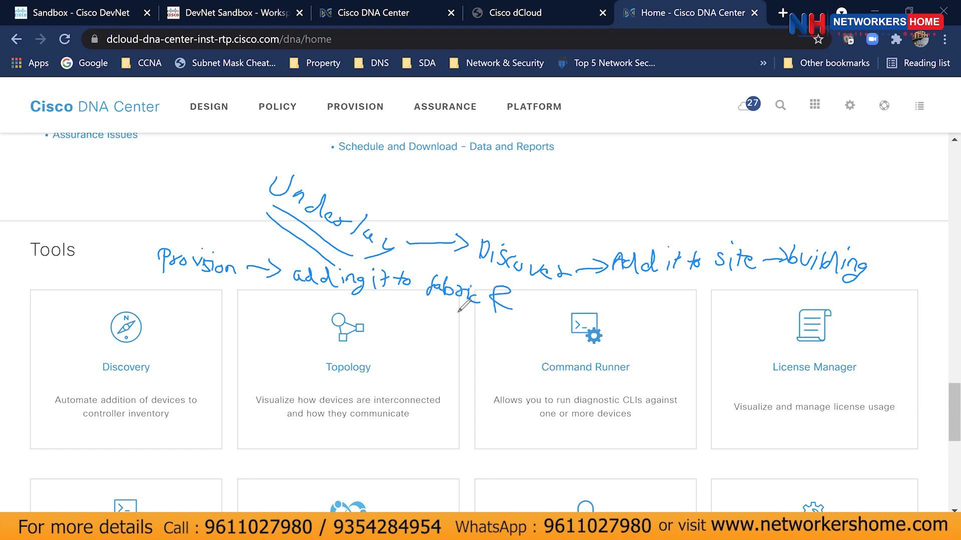
mouse_move(434, 317)
left_mouse_down()
mouse_move(503, 345)
mouse_move(490, 316)
mouse_move(458, 356)
mouse_move(485, 361)
left_mouse_up()
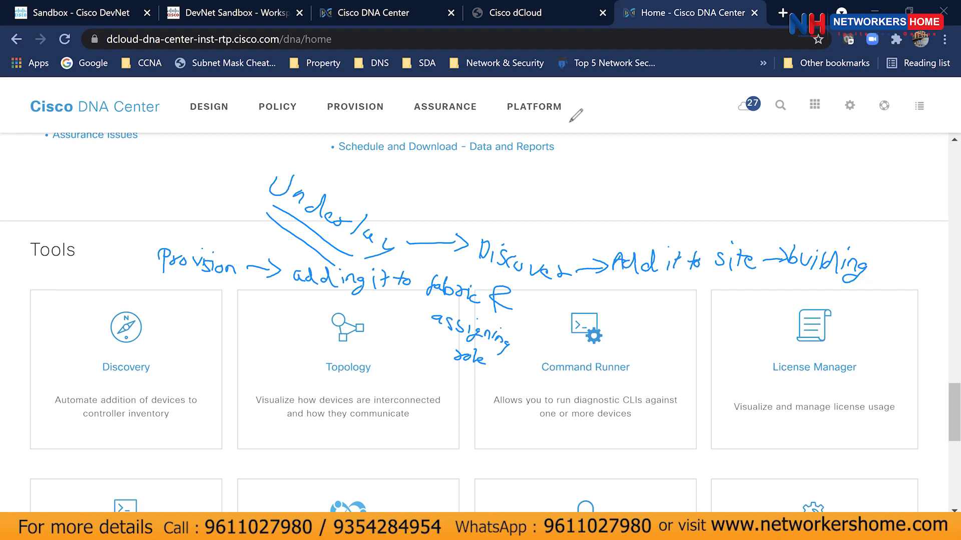
key("e")
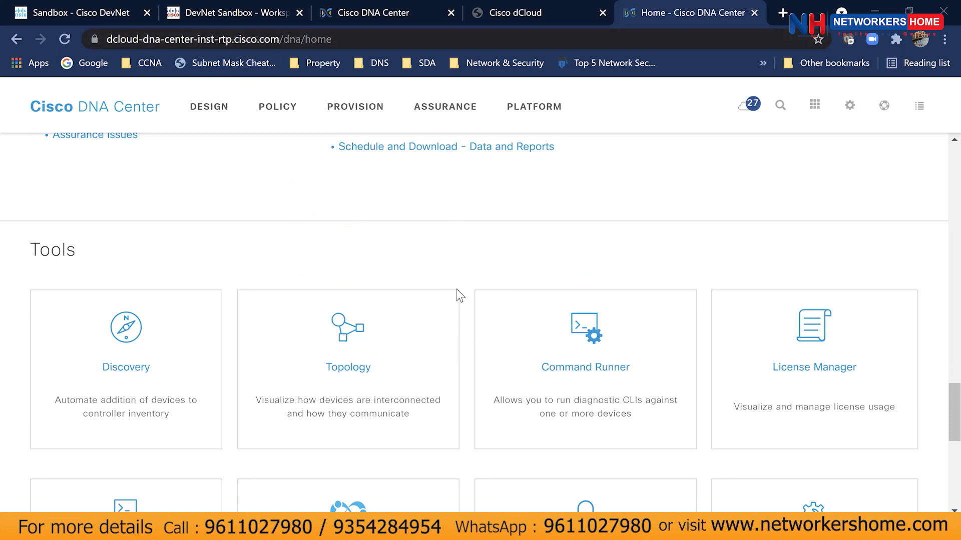
Open the Discovery tool from the Tools section and list all past discoveries.
scroll(466, 299, "down", 8)
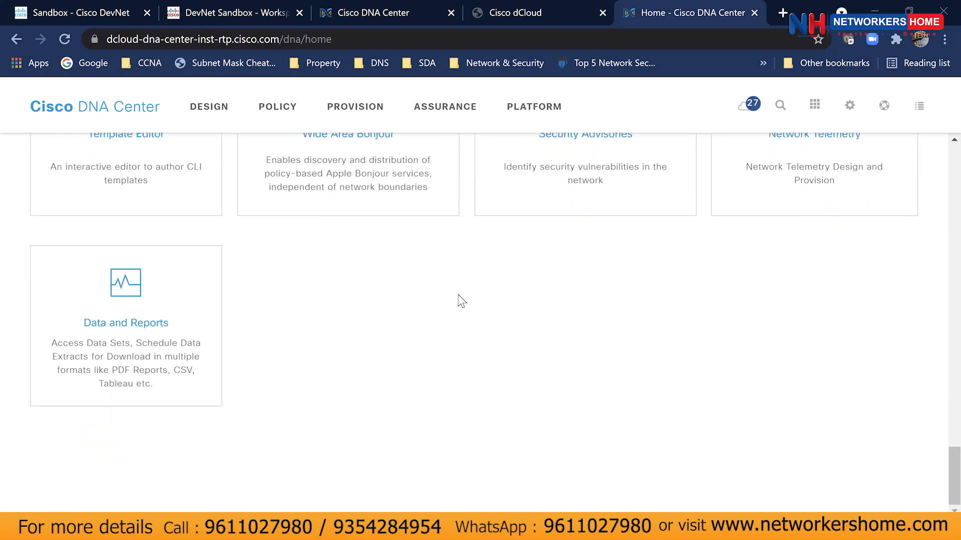
scroll(461, 300, "up", 8)
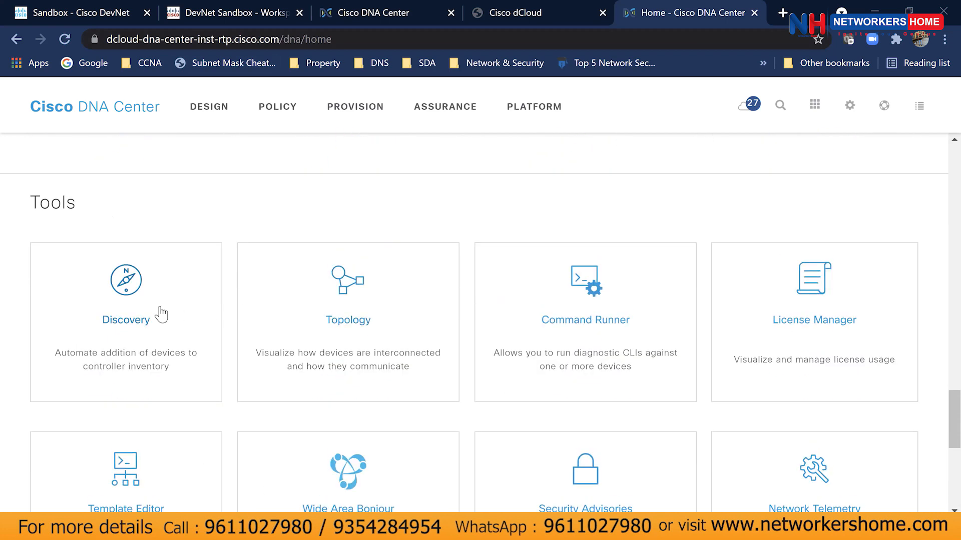
left_click(161, 309)
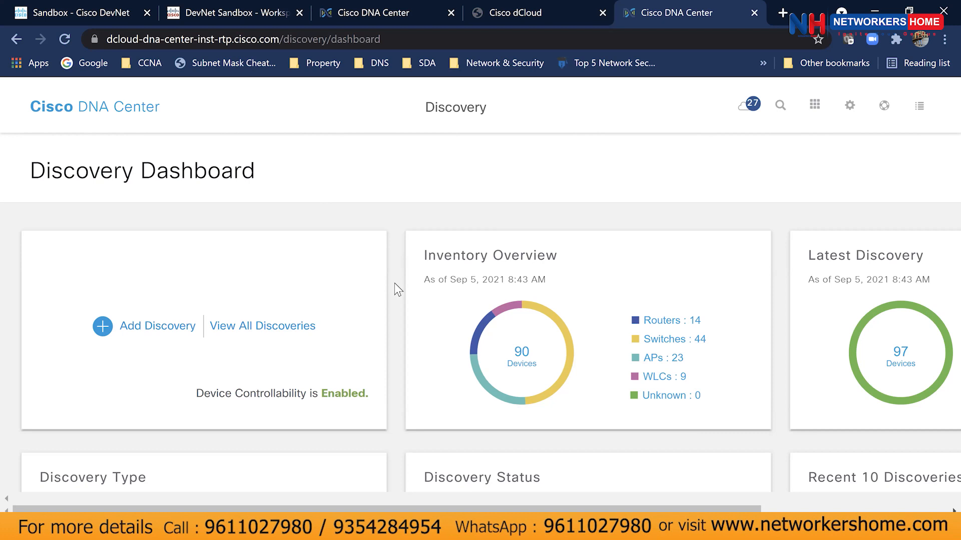
left_click(236, 328)
Check DiscoveryAtAllSites details: CDP level 16, ssh protocol order, range from 10.41.54.172.
mouse_move(382, 347)
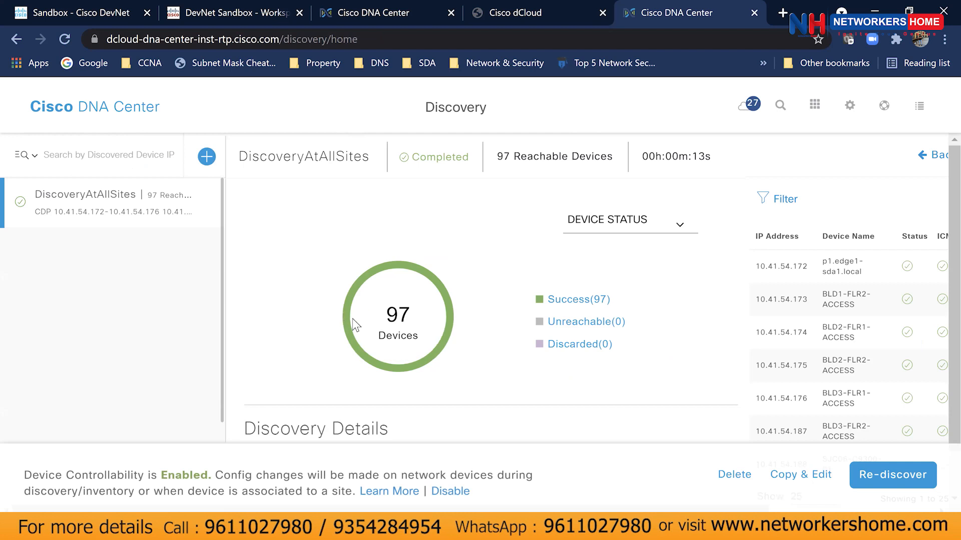
scroll(349, 325, "down", 3)
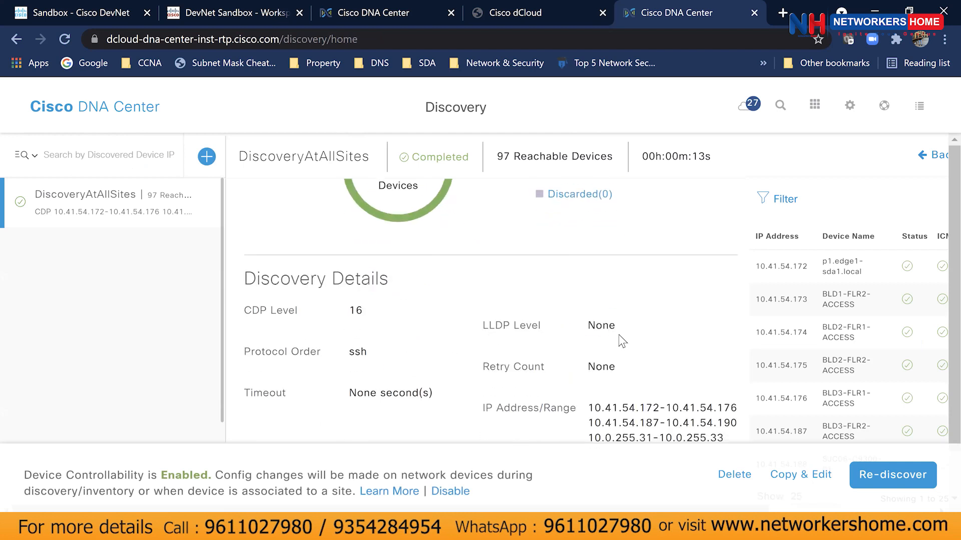
scroll(621, 340, "up", 3)
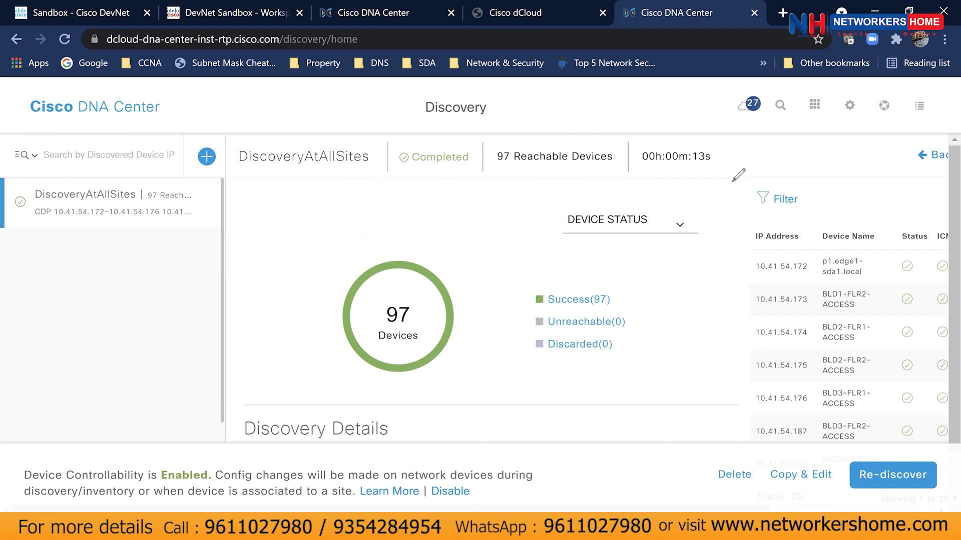
mouse_move(293, 195)
left_mouse_down()
mouse_move(288, 215)
mouse_move(331, 220)
left_mouse_up()
mouse_move(339, 220)
left_mouse_down()
mouse_move(365, 221)
mouse_move(361, 230)
mouse_move(398, 256)
left_mouse_up()
left_click_drag(406, 237, 407, 253)
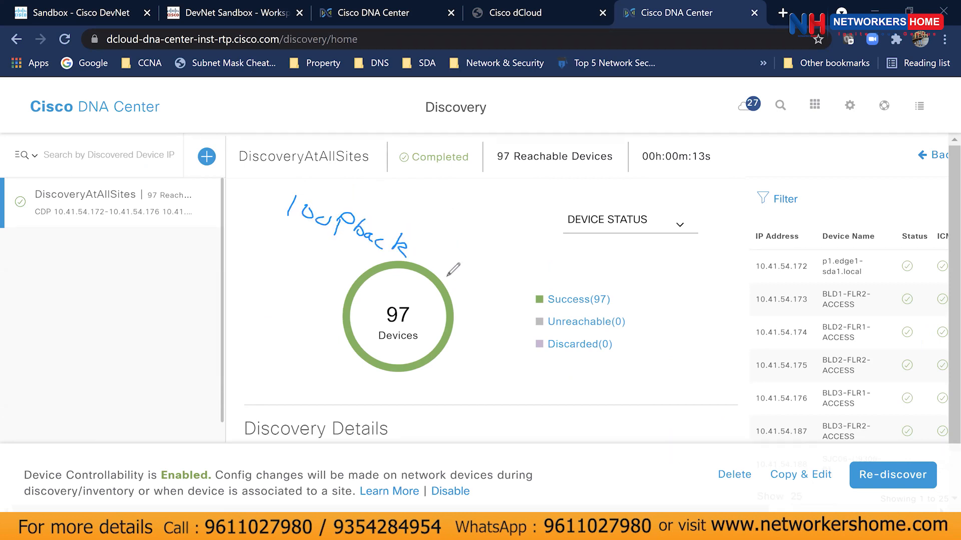
mouse_move(313, 232)
left_mouse_down()
mouse_move(298, 250)
mouse_move(311, 248)
mouse_move(251, 273)
mouse_move(261, 250)
mouse_move(263, 280)
left_mouse_up()
mouse_move(265, 277)
left_mouse_down()
mouse_move(280, 267)
mouse_move(284, 287)
mouse_move(295, 281)
left_mouse_up()
left_click_drag(307, 287, 303, 296)
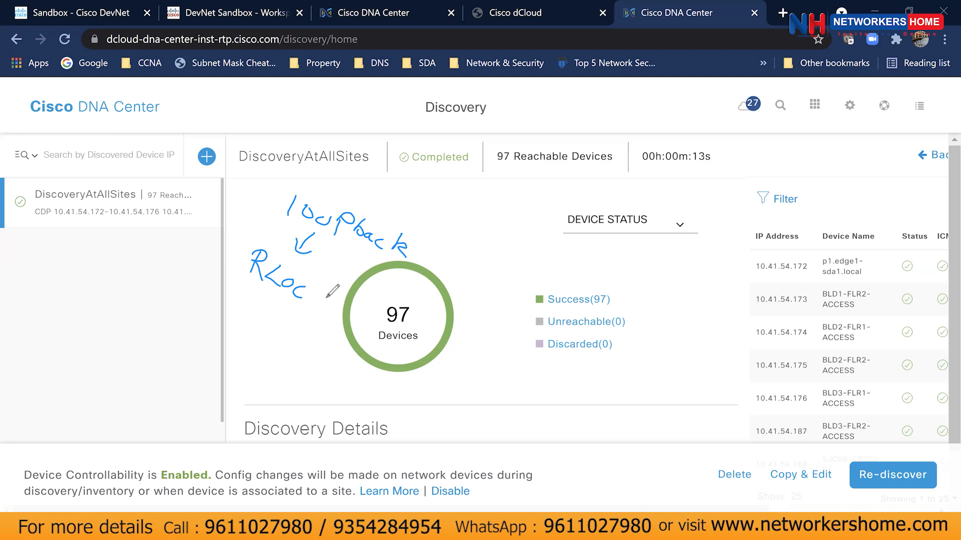
left_click_drag(312, 295, 328, 321)
mouse_move(324, 314)
left_mouse_down()
mouse_move(337, 311)
mouse_move(336, 329)
mouse_move(347, 320)
mouse_move(358, 328)
mouse_move(347, 334)
left_mouse_up()
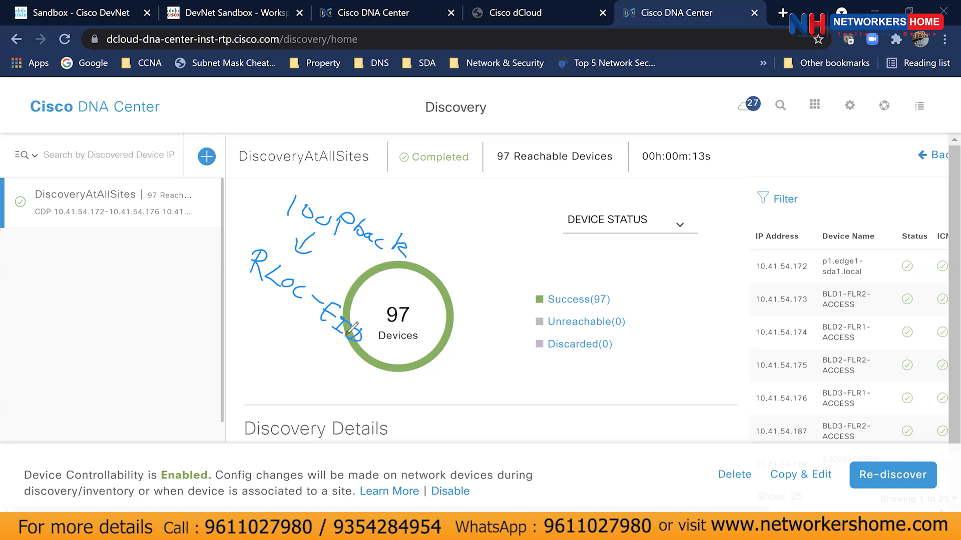
mouse_move(247, 257)
left_mouse_down()
mouse_move(230, 248)
mouse_move(250, 202)
mouse_move(263, 209)
left_mouse_up()
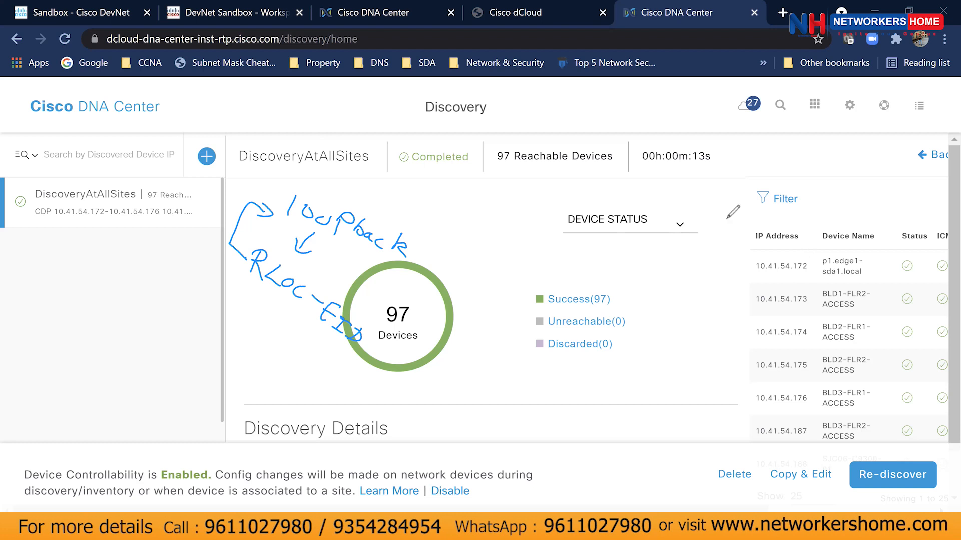
key("ctrl+z")
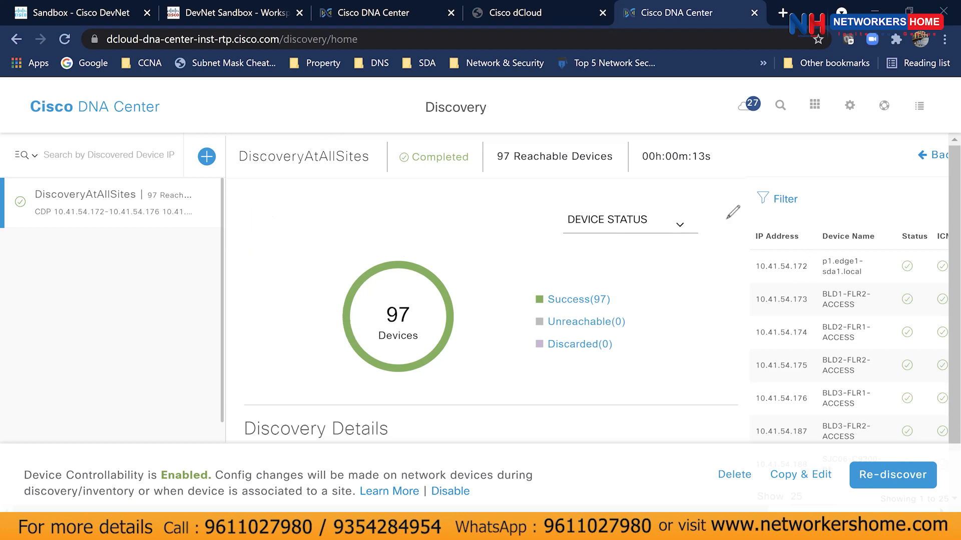
Copy the address 10.41.54.172 and start a new discovery named Test_Discovery.
double_click(795, 266)
key("ctrl+c")
left_click(206, 159)
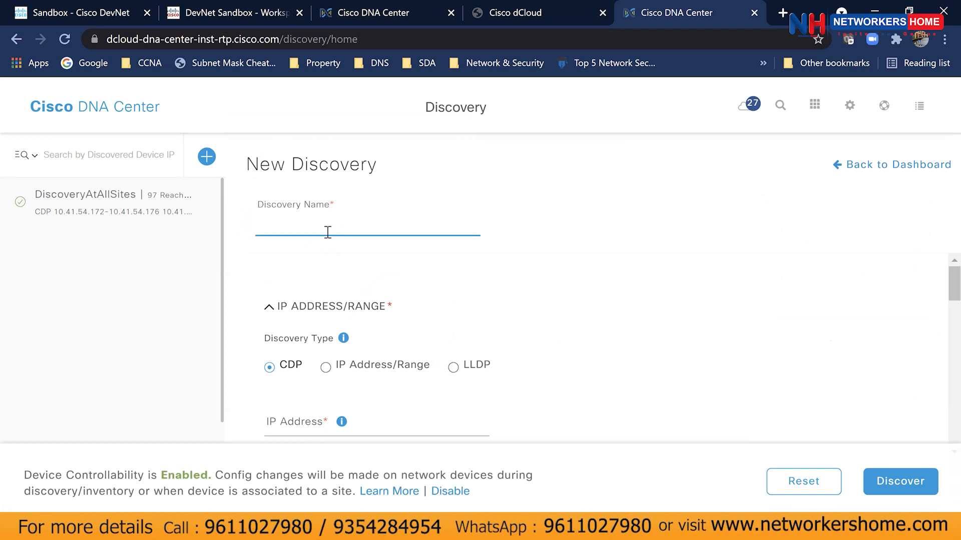
type("Test_Discovery")
Use IP Address/Range with 10.41.54.172 as both the From and To address.
left_click(325, 369)
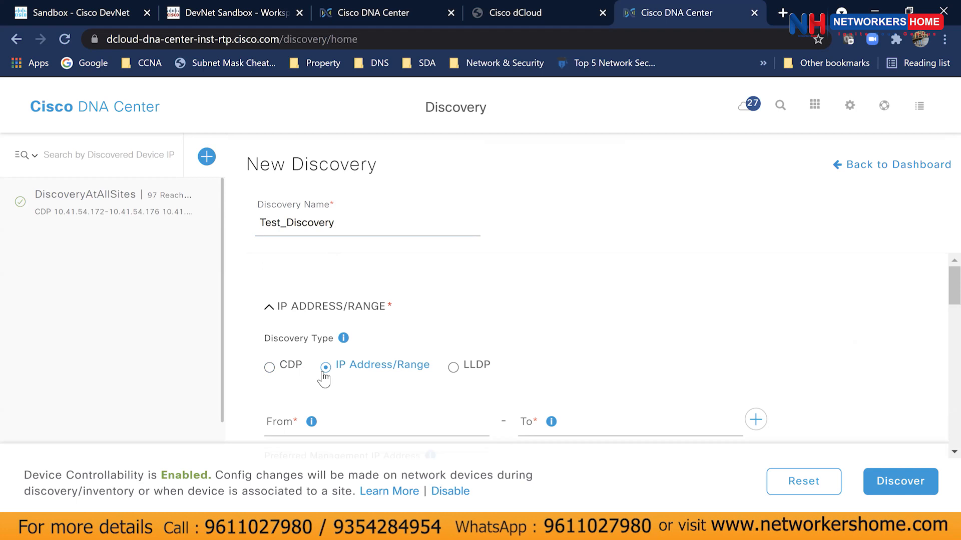
scroll(419, 397, "down", 1)
scroll(417, 393, "down", 1)
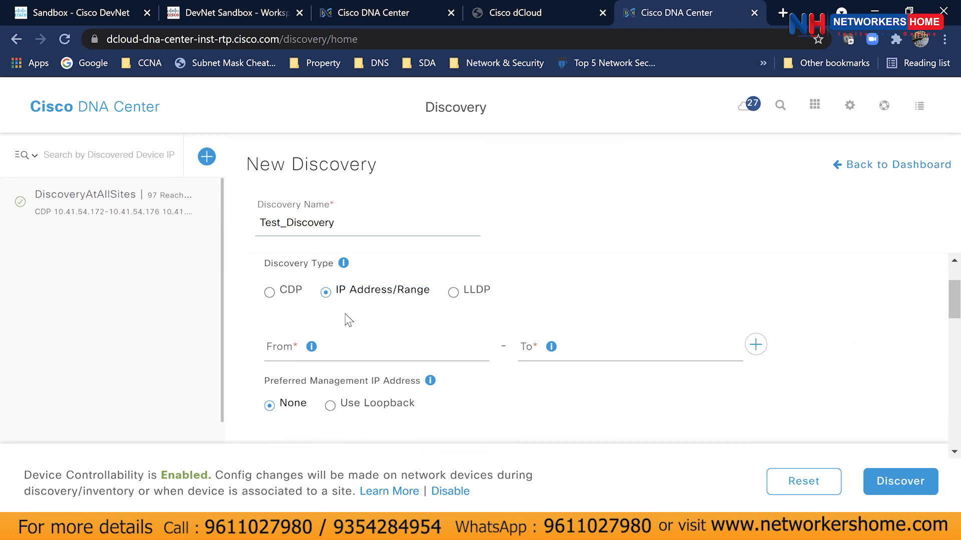
left_click(389, 353)
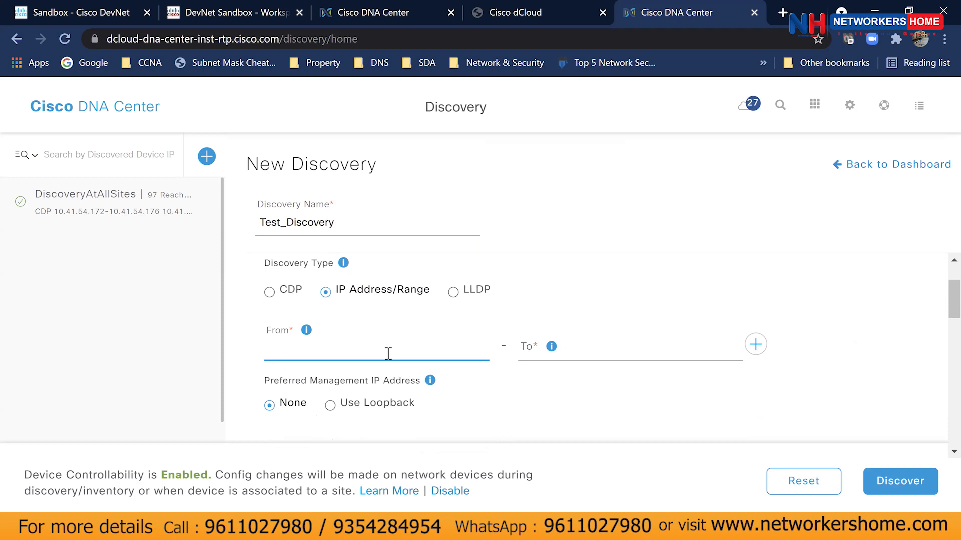
key("ctrl+v")
left_click(582, 352)
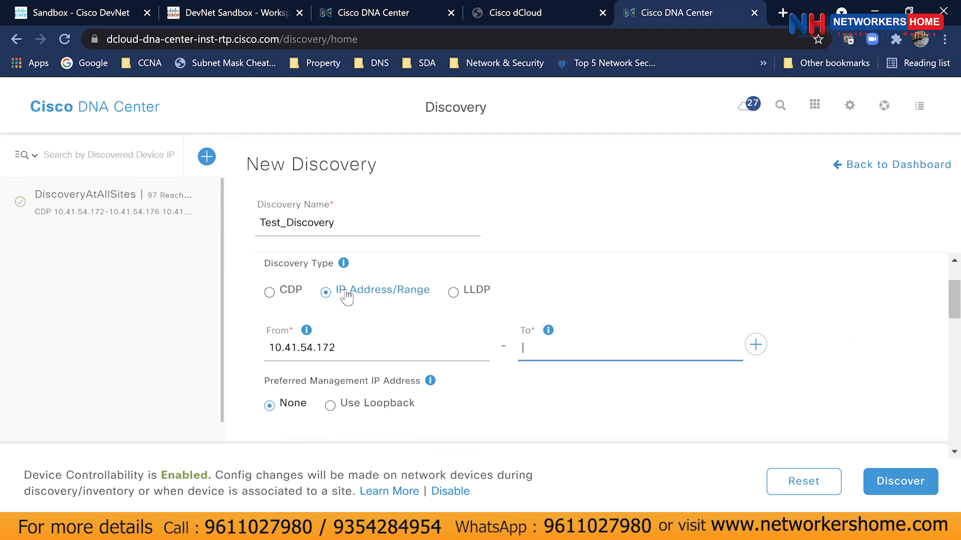
key("ctrl+v")
scroll(601, 370, "down", 2)
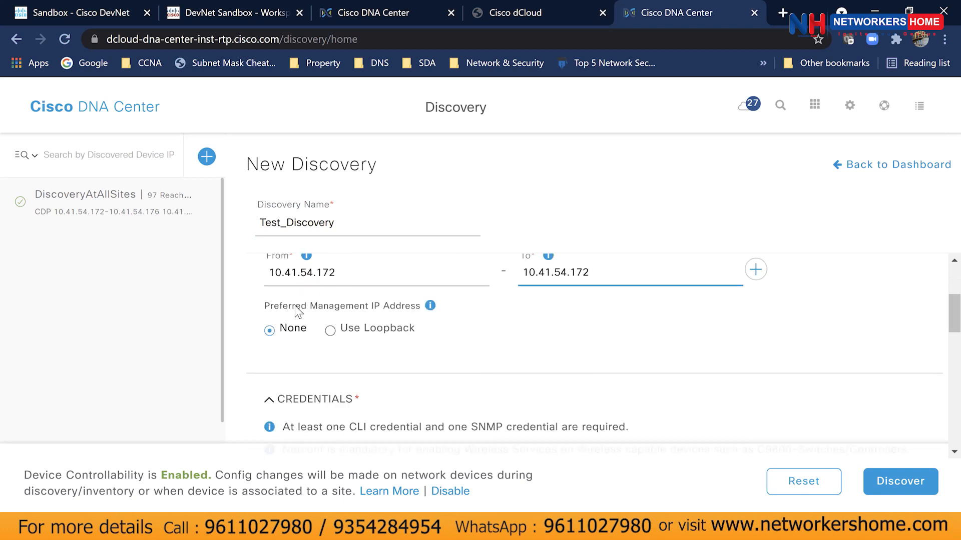
mouse_move(431, 310)
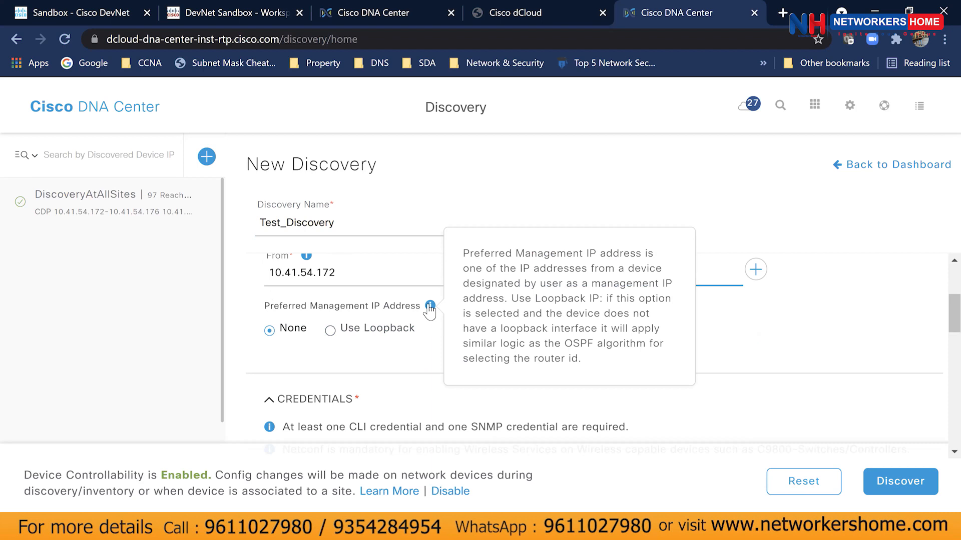
Set Preferred Management IP to Use Loopback and review the CLI/SNMP credential cards.
left_click(340, 334)
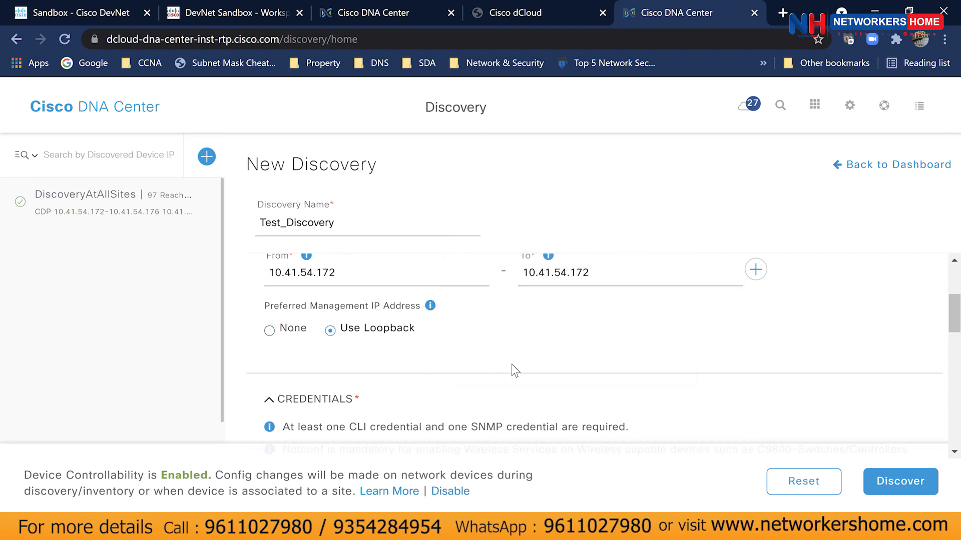
scroll(511, 371, "down", 3)
scroll(513, 370, "down", 3)
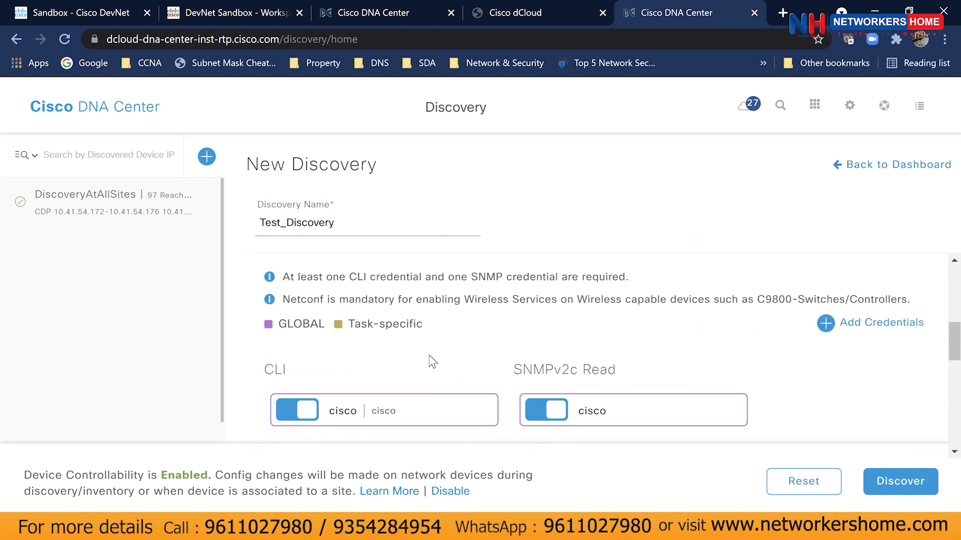
scroll(429, 360, "up", 6)
scroll(395, 370, "down", 6)
scroll(302, 379, "down", 3)
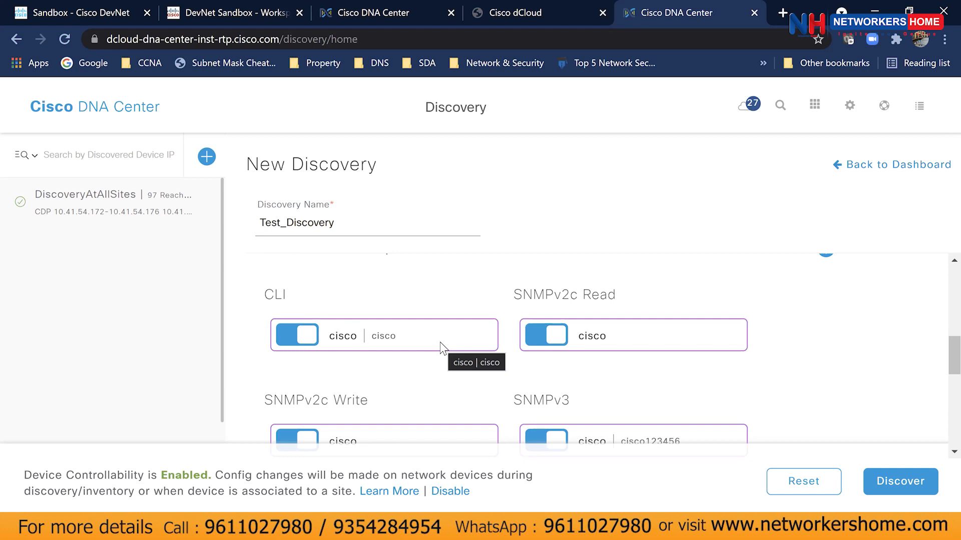
scroll(450, 345, "down", 1)
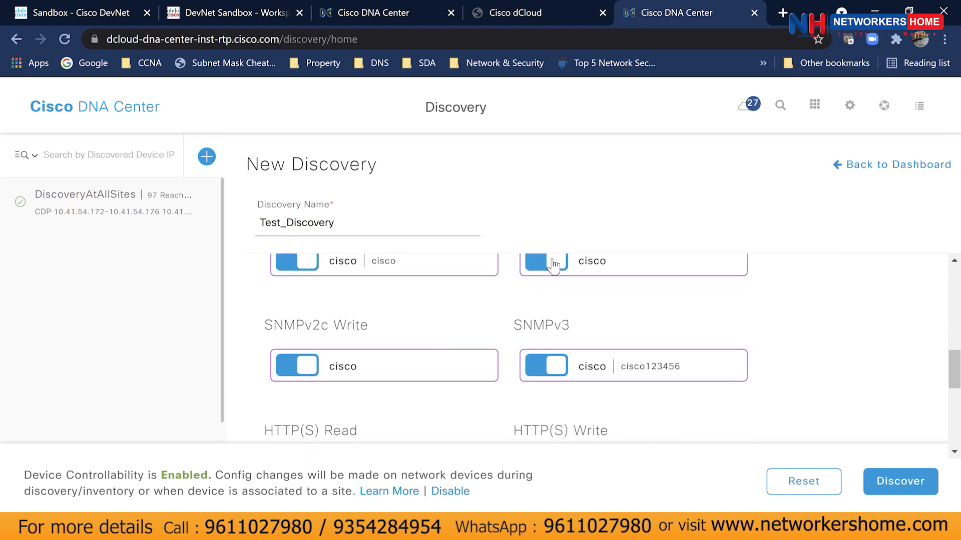
scroll(553, 263, "up", 1)
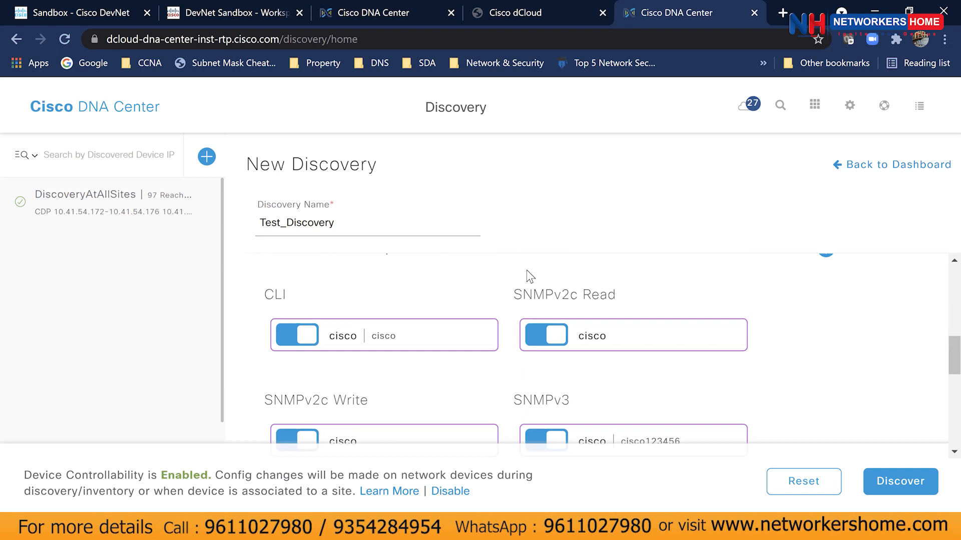
scroll(534, 278, "down", 3)
scroll(547, 287, "up", 1)
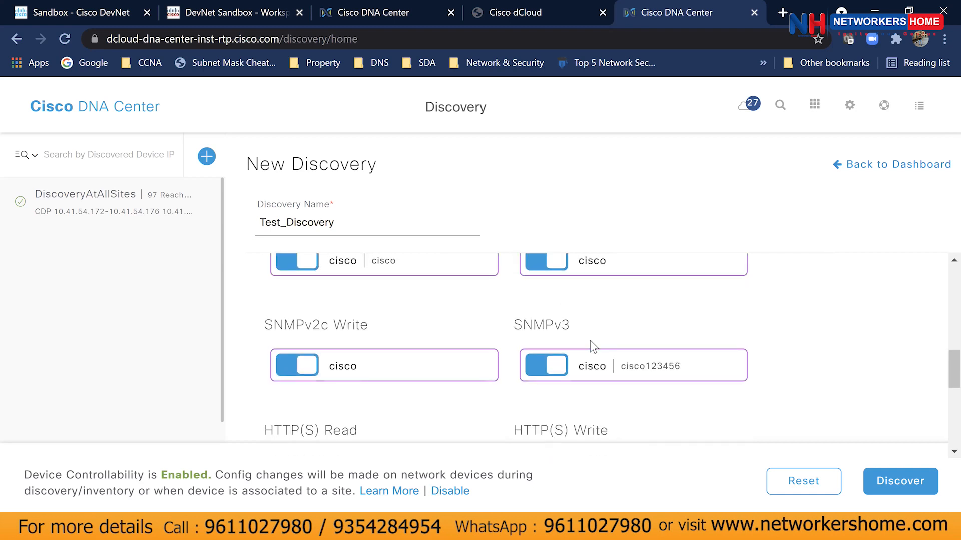
scroll(591, 343, "down", 1)
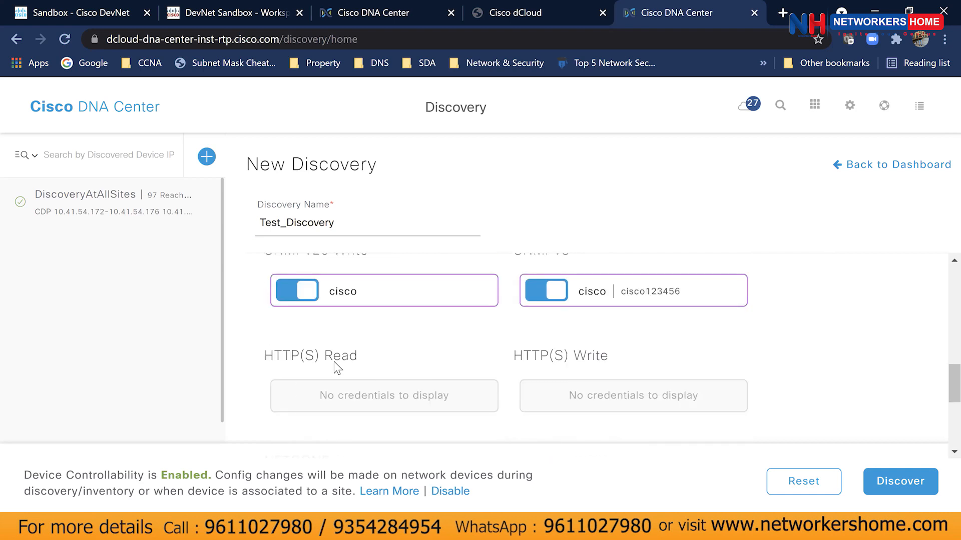
scroll(381, 369, "down", 1)
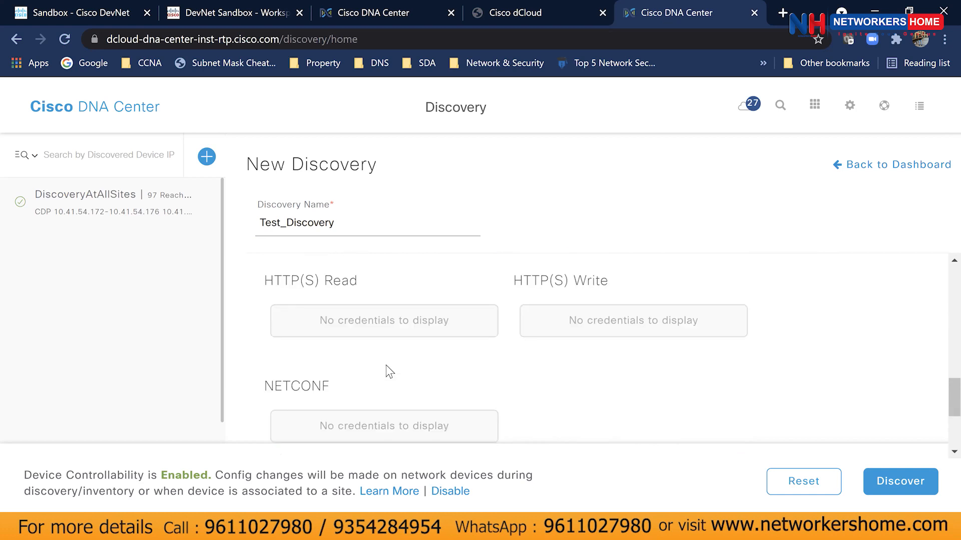
scroll(506, 365, "down", 1)
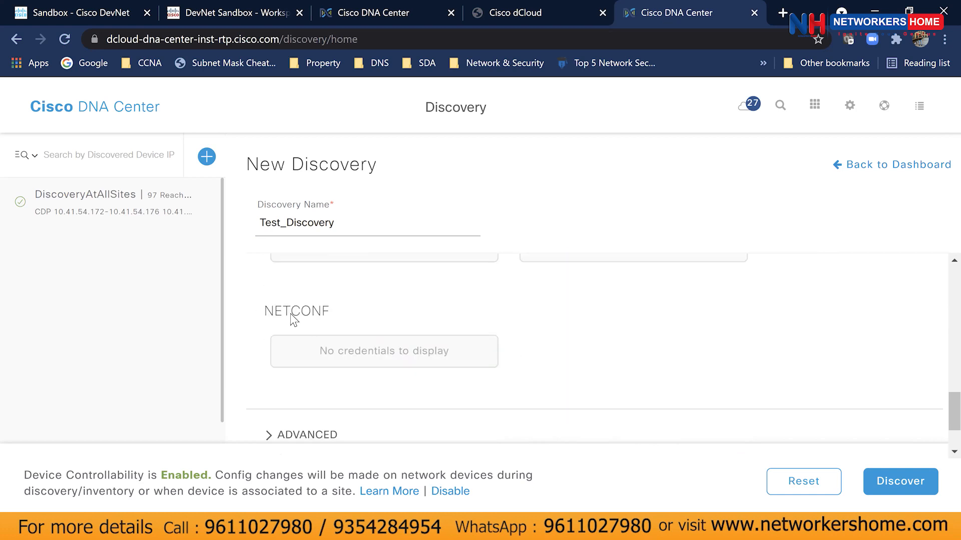
scroll(285, 330, "down", 1)
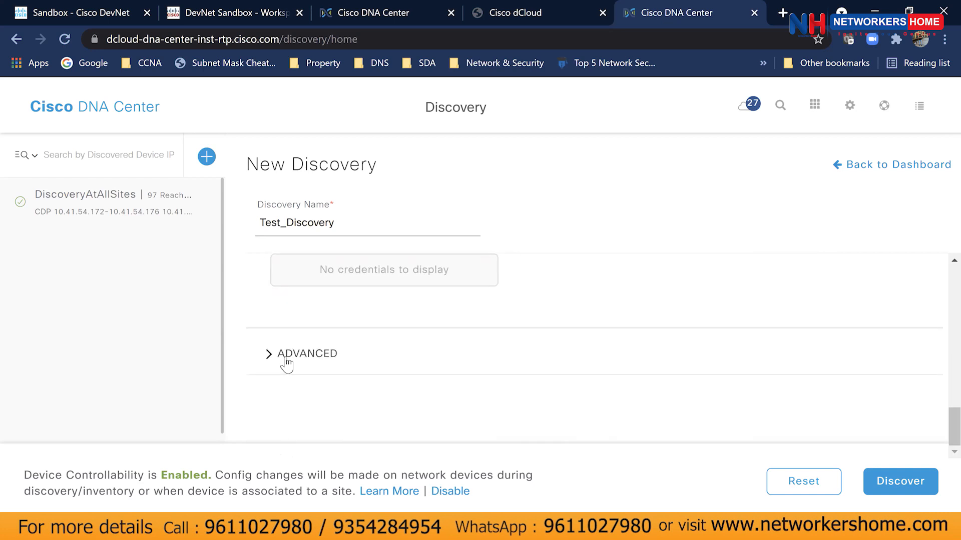
Check the SSH protocol order under ADVANCED, then launch the discovery.
left_click(306, 355)
scroll(313, 358, "down", 1)
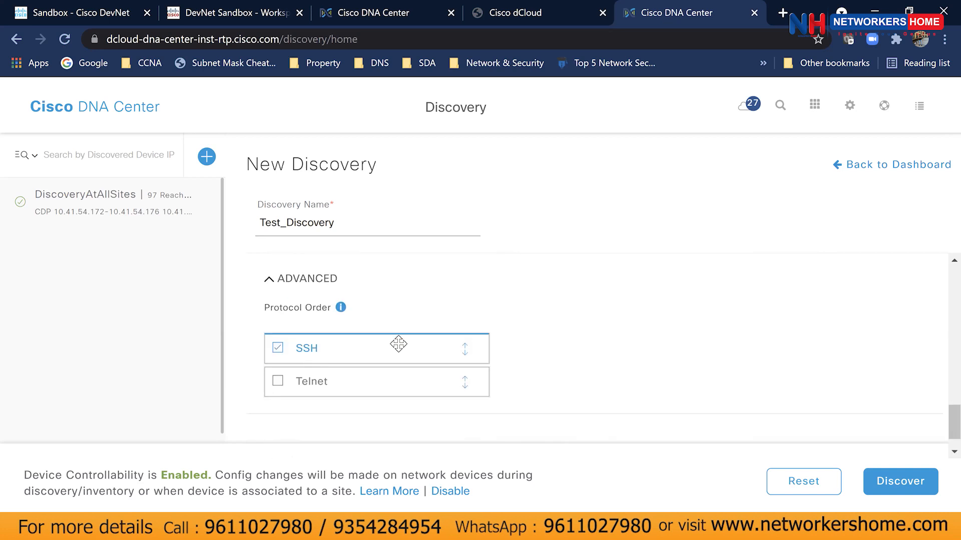
scroll(397, 344, "down", 1)
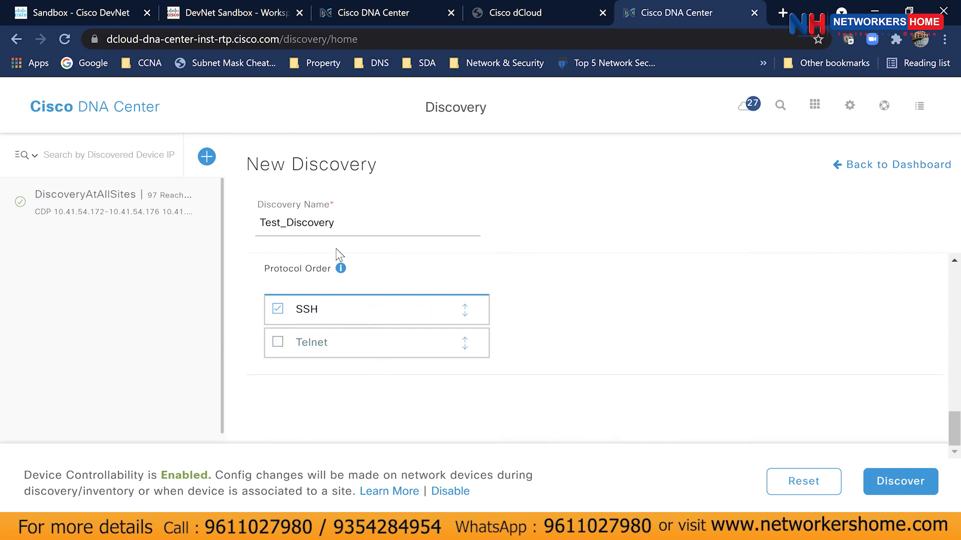
scroll(605, 367, "up", 10)
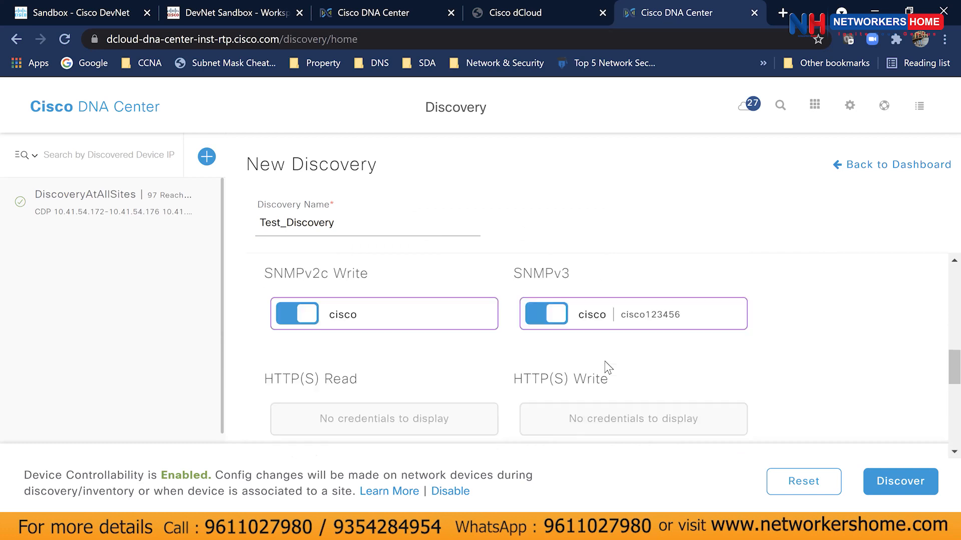
scroll(604, 367, "up", 3)
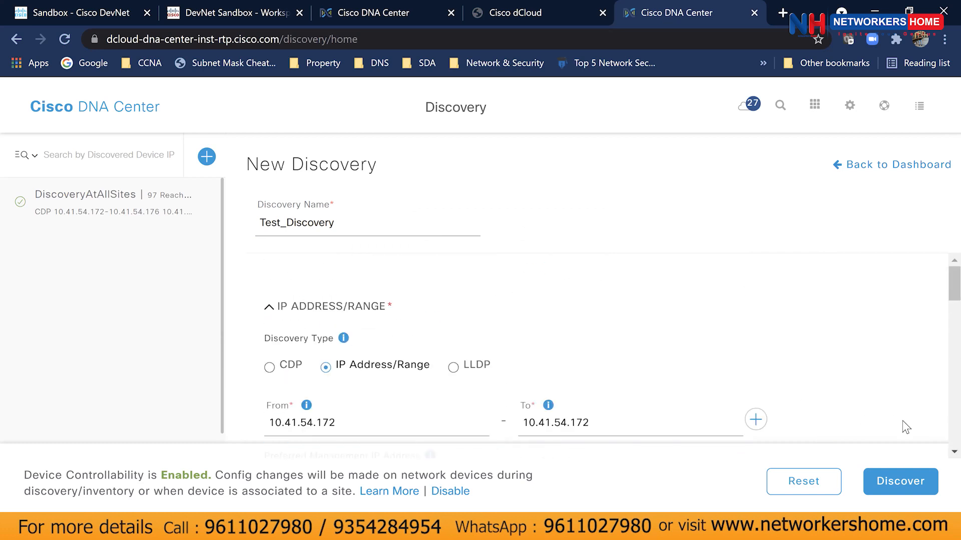
left_click(902, 481)
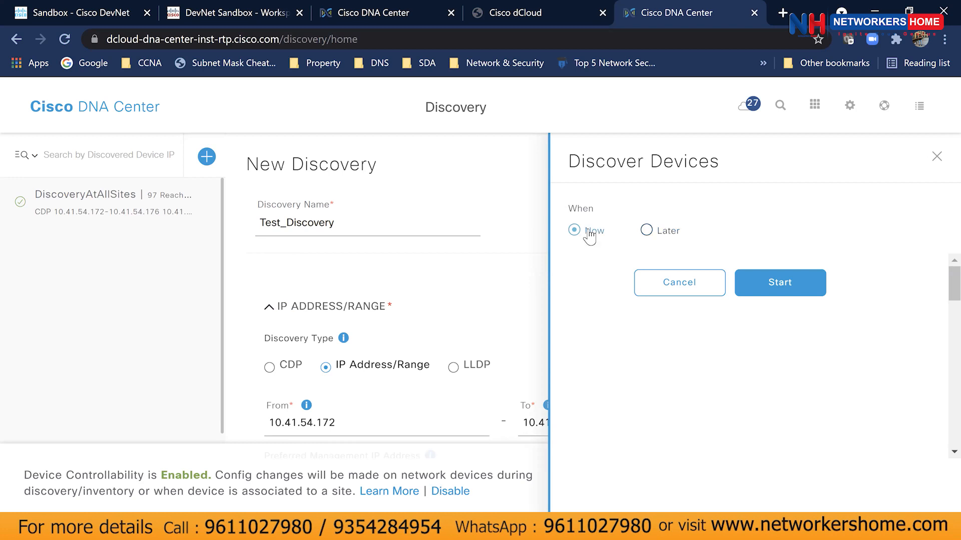
Start Test_Discovery immediately with When set to Now.
left_click(773, 293)
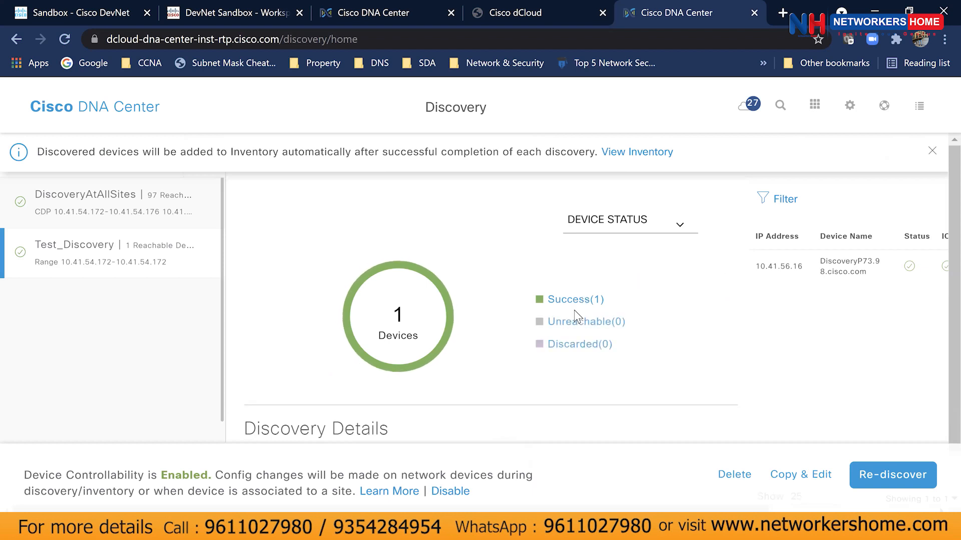
Review Test_Discovery's results for 10.41.56.16 and zoom the page out.
scroll(577, 312, "down", 7)
scroll(577, 318, "up", 2)
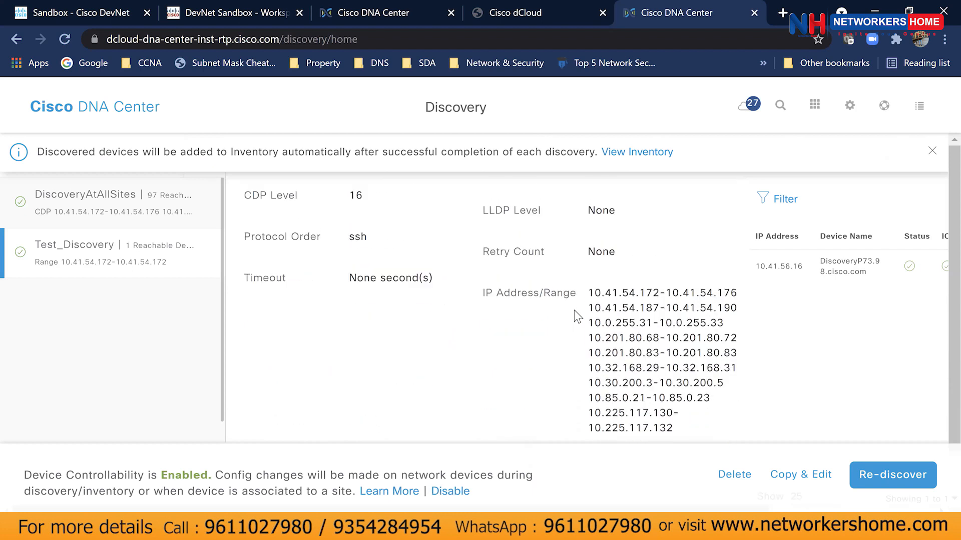
scroll(577, 316, "down", 2)
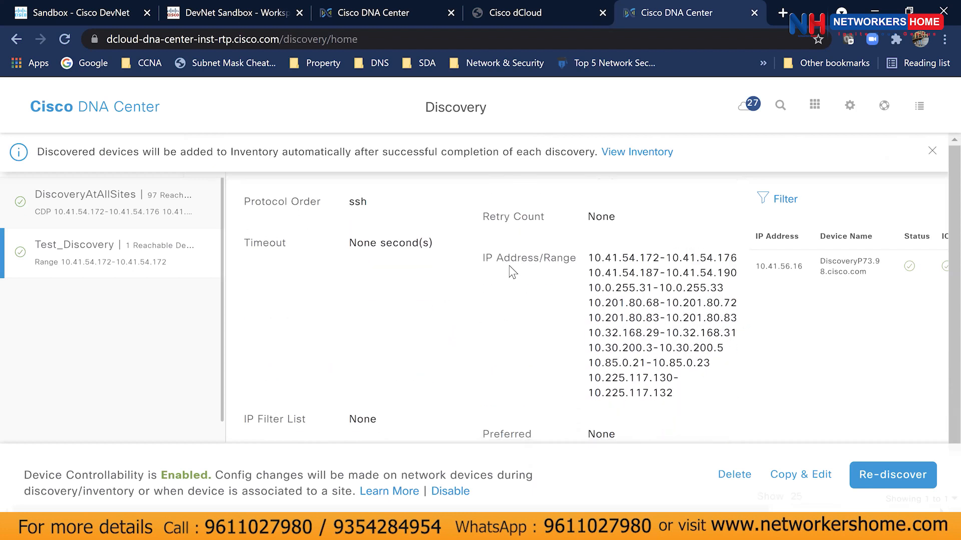
scroll(506, 310, "up", 2)
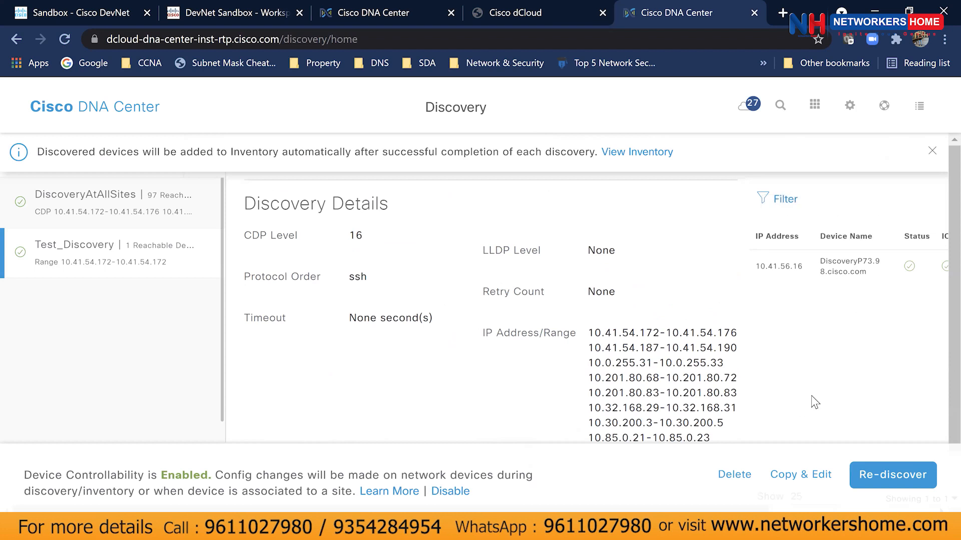
key("ctrl+minus")
key("ctrl+minus")
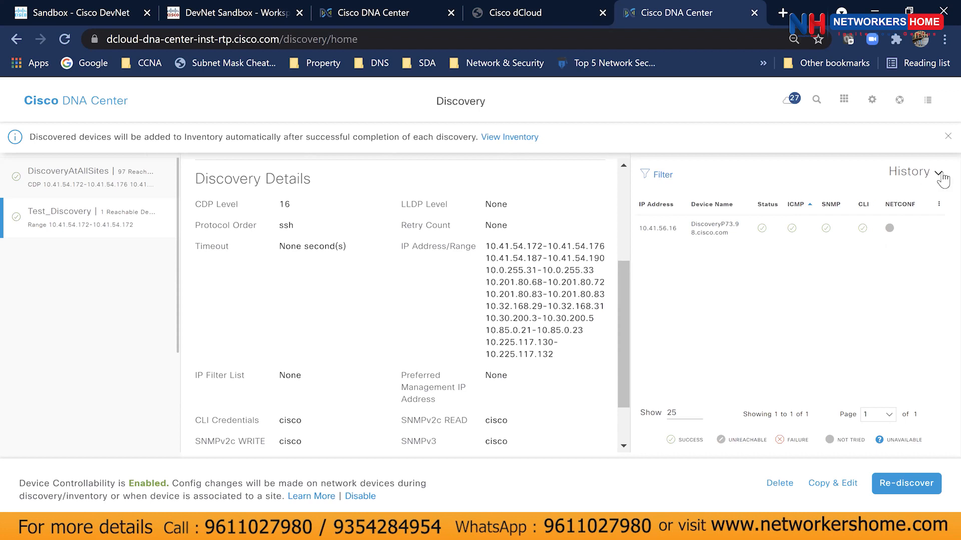
Close the inventory notice and compare DiscoveryAtAllSites' 97 devices with Test_Discovery's one.
left_click(944, 142)
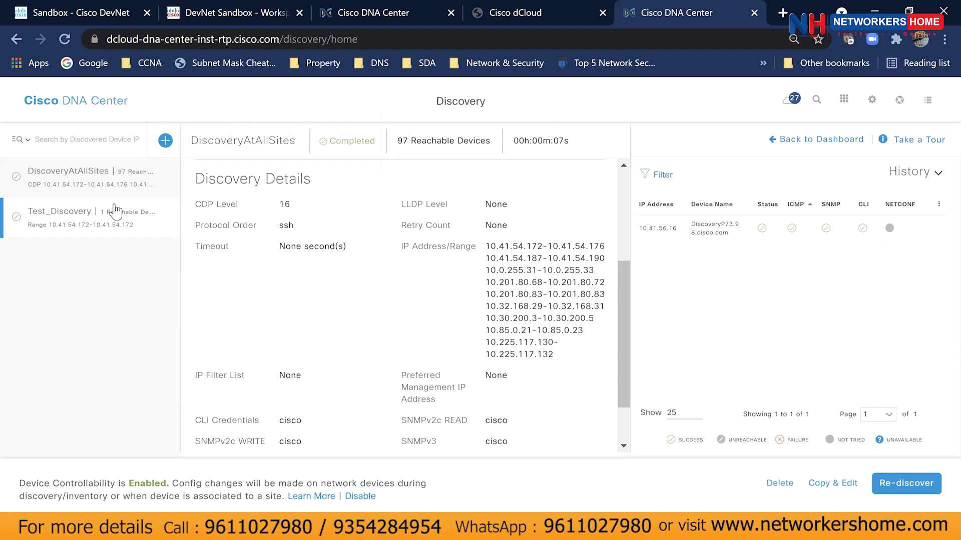
left_click(98, 192)
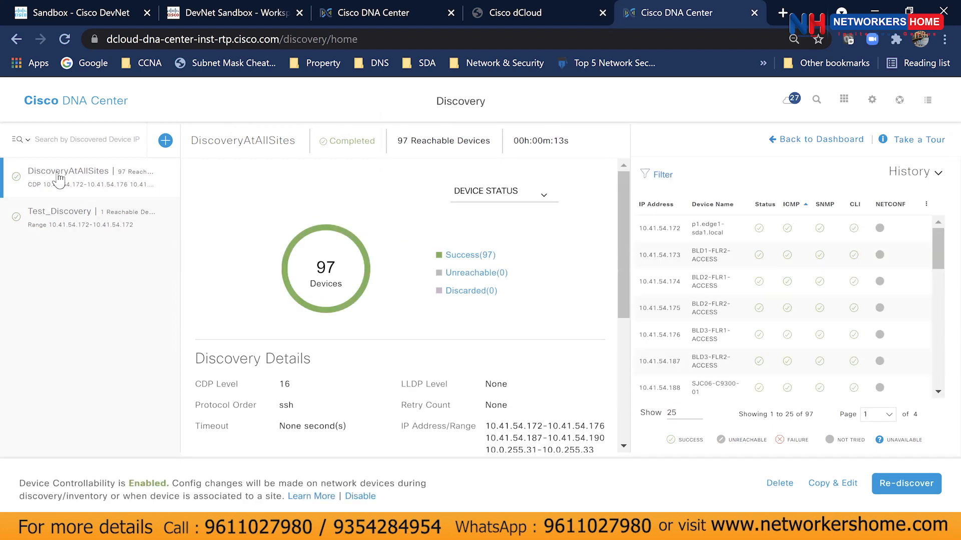
left_click(68, 234)
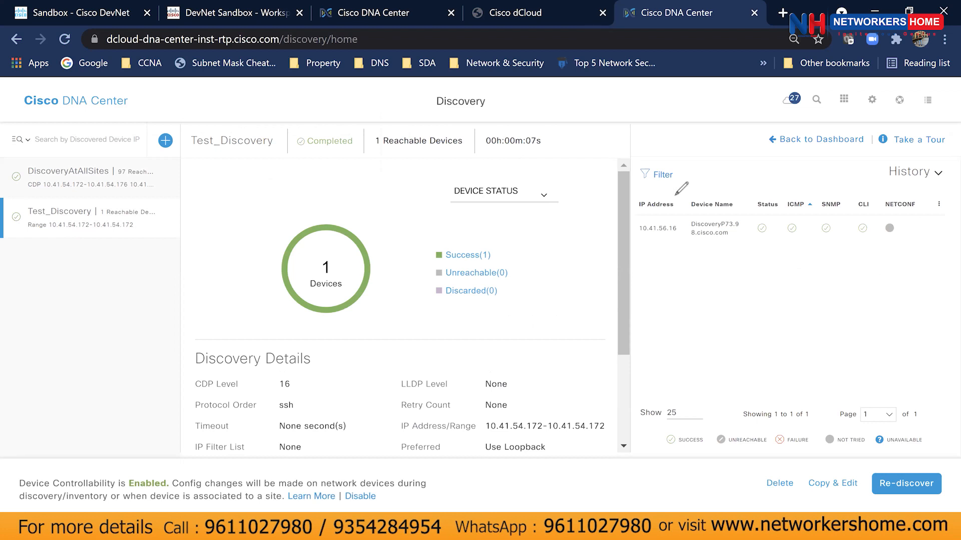
left_click_drag(20, 203, 48, 211)
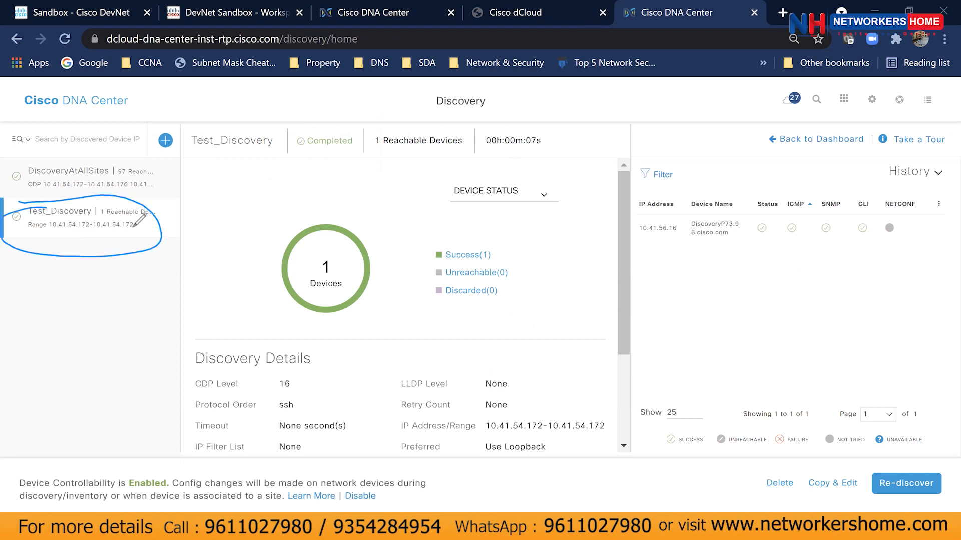
left_click(707, 59)
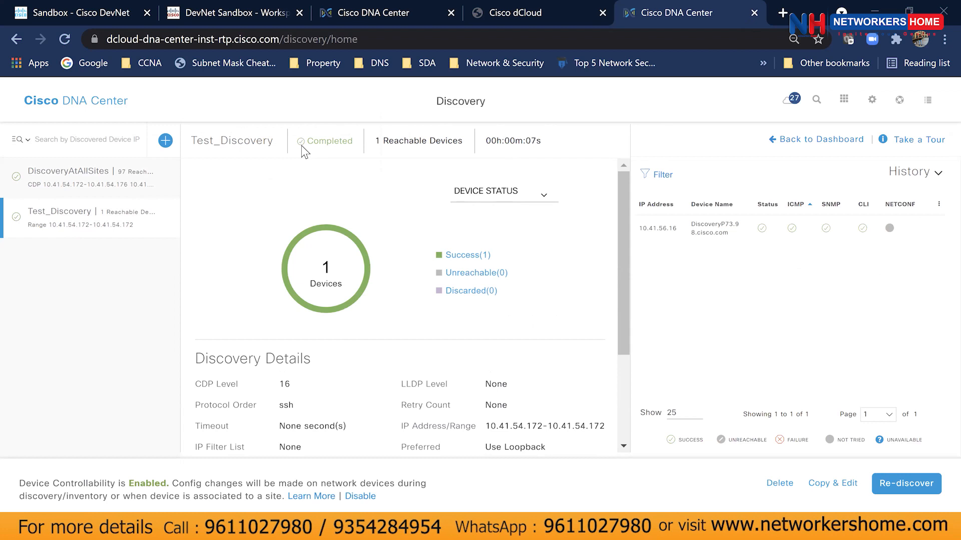
Open the PROVISION device inventory with Global selected in the site hierarchy.
left_click(91, 103)
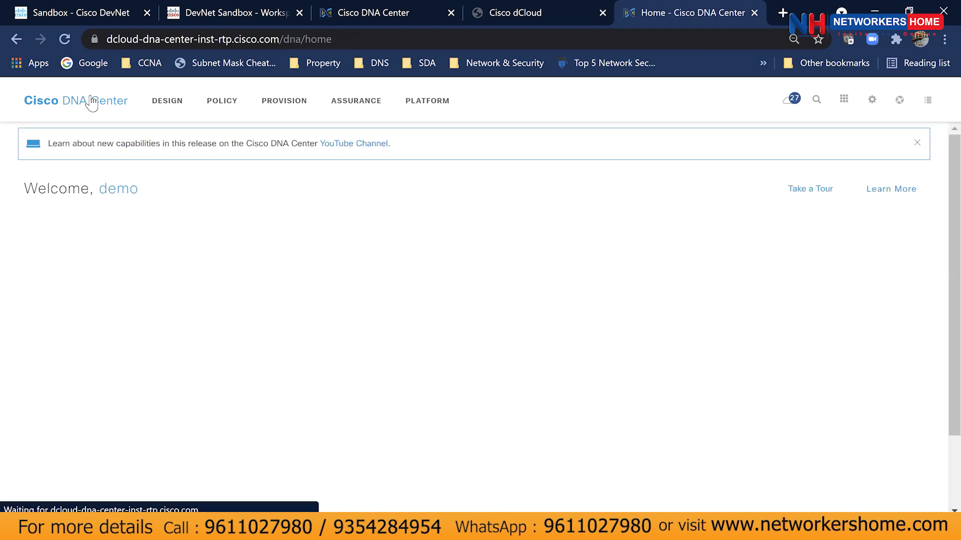
left_click(293, 113)
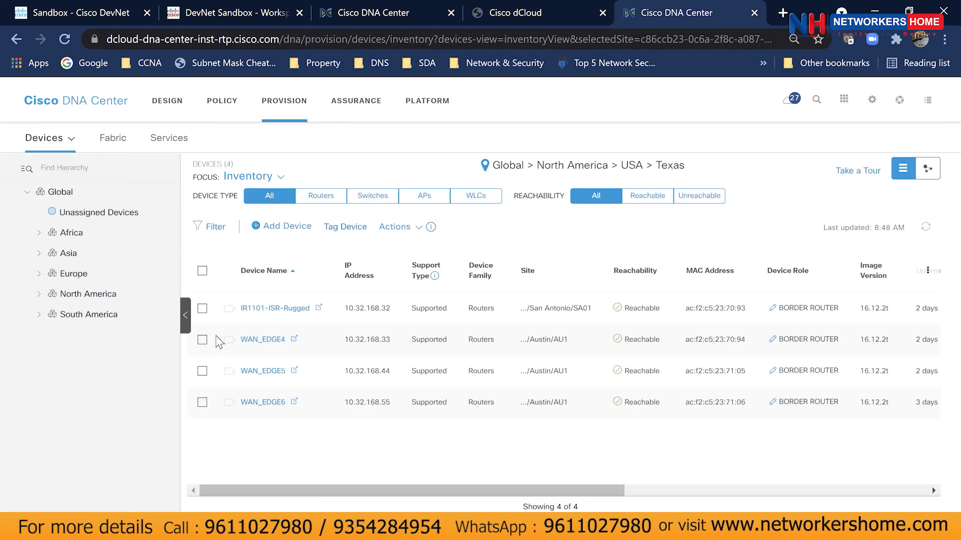
left_click(61, 195)
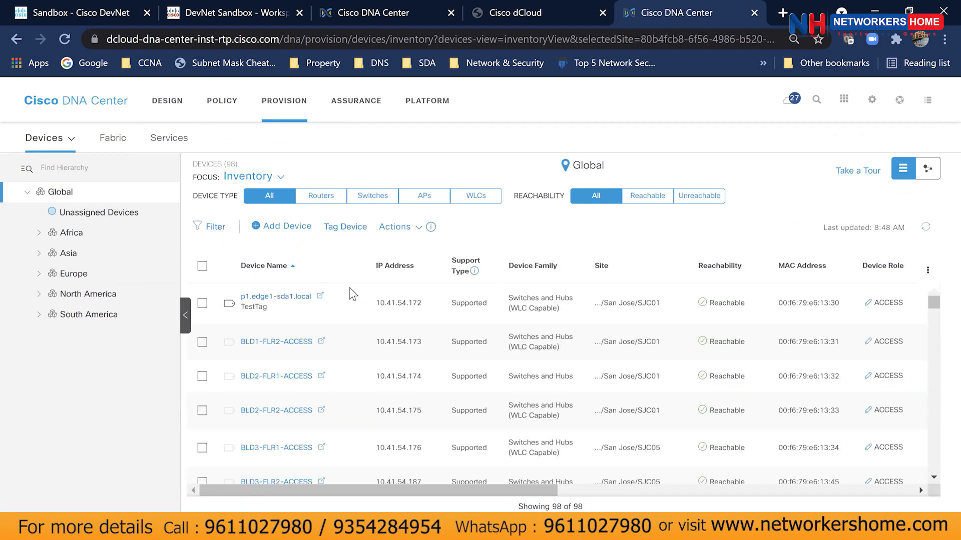
Scroll through all 98 Global devices, noting the total count, then return to the home dashboard.
scroll(361, 350, "down", 3)
scroll(362, 353, "up", 3)
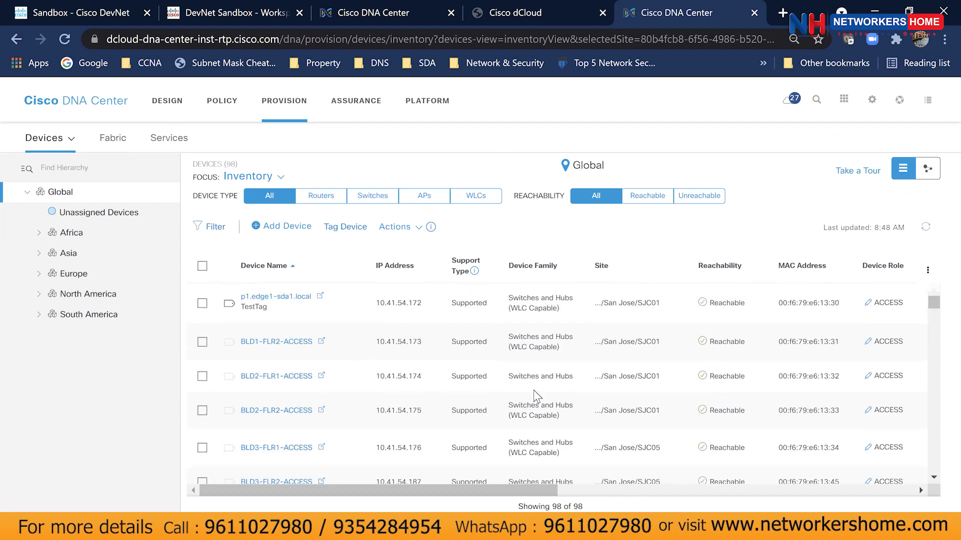
left_click_drag(568, 507, 597, 510)
left_click(557, 510)
scroll(346, 323, "down", 2)
scroll(346, 330, "down", 4)
scroll(346, 325, "down", 5)
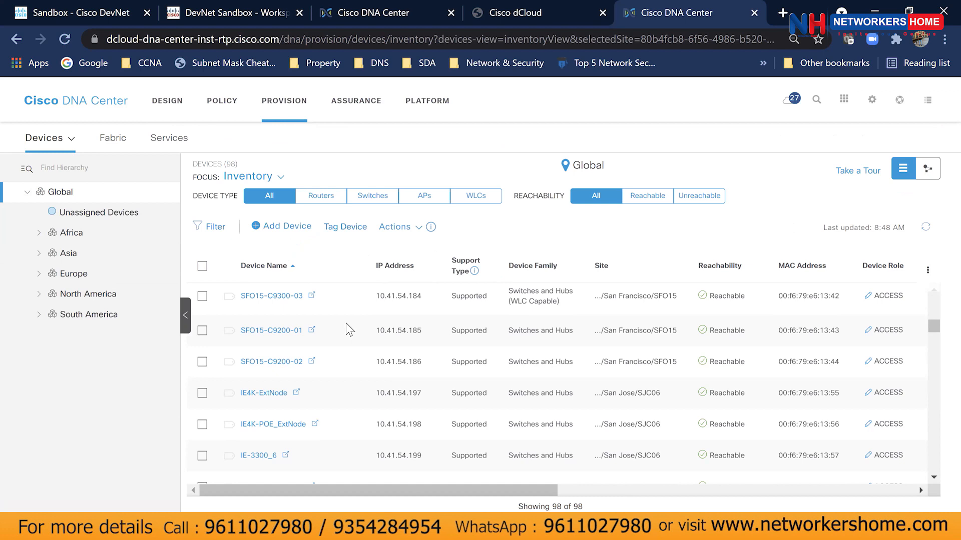
key("XF86AudioRaiseVolume")
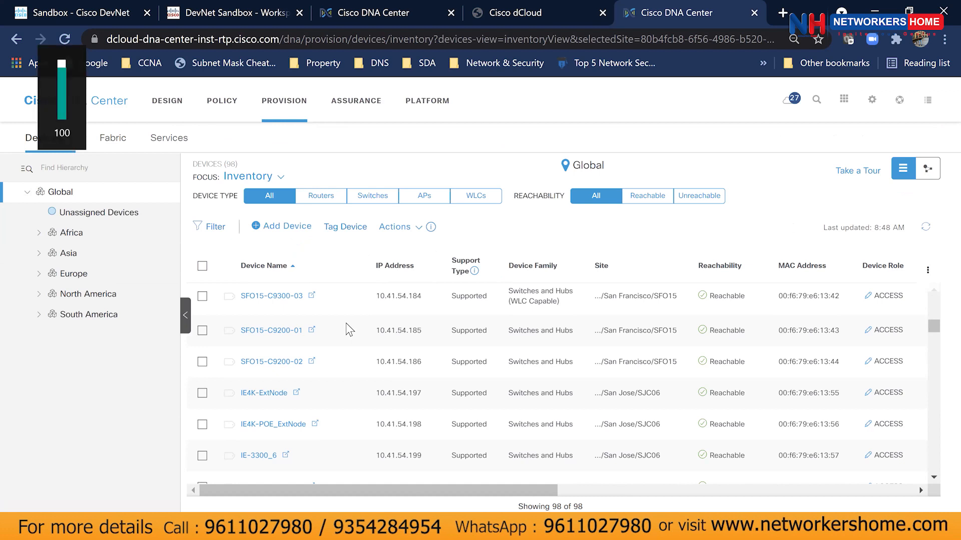
scroll(349, 330, "up", 1)
left_click(113, 103)
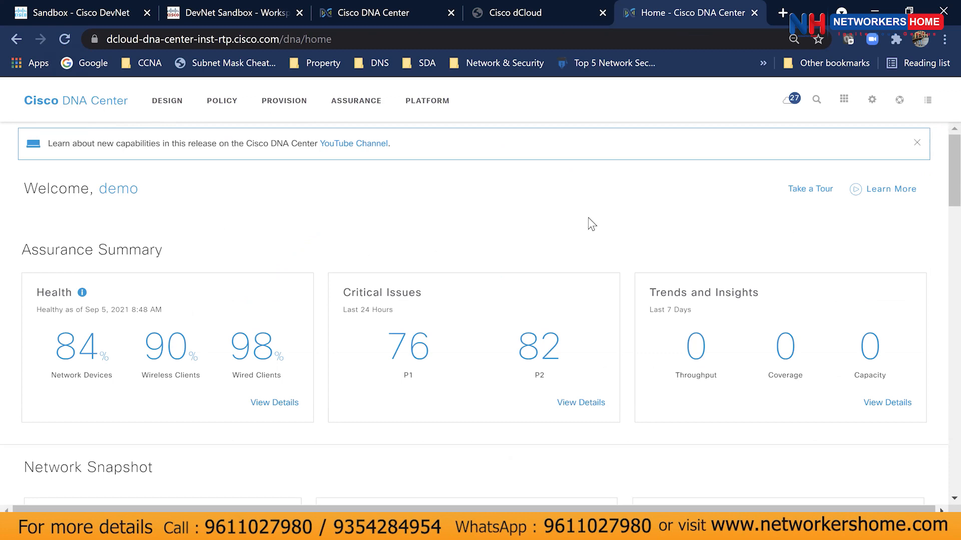
Open the Discovery tool from the home page Tools section and list all discoveries, including DiscoveryAtAllSites.
scroll(582, 298, "down", 15)
scroll(550, 300, "down", 2)
scroll(501, 303, "up", 3)
scroll(451, 307, "down", 6)
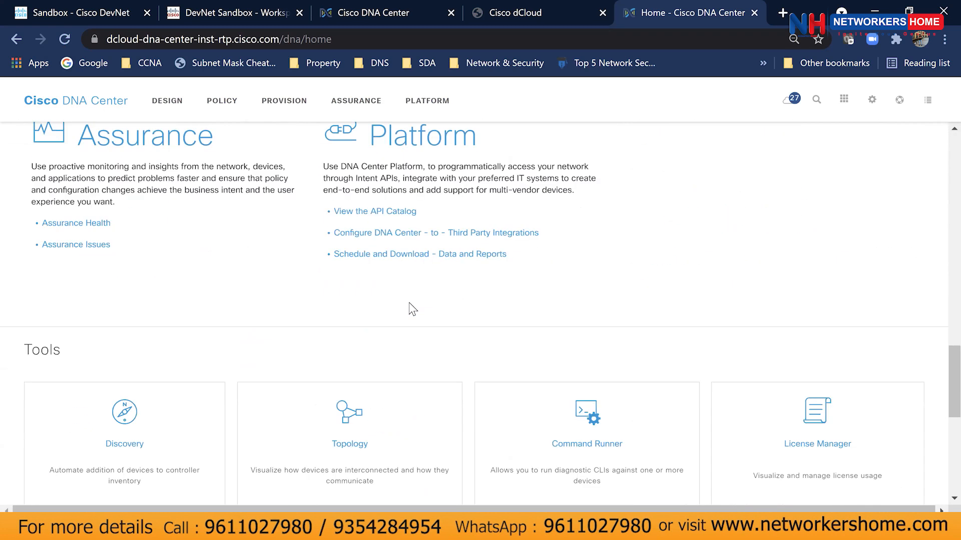
scroll(412, 309, "down", 1)
left_click_drag(25, 275, 135, 283)
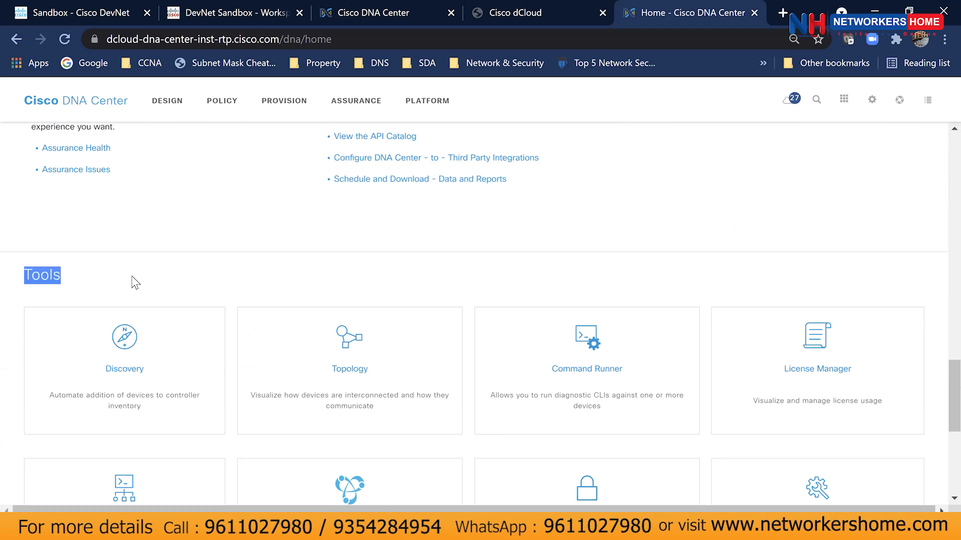
scroll(142, 307, "down", 1)
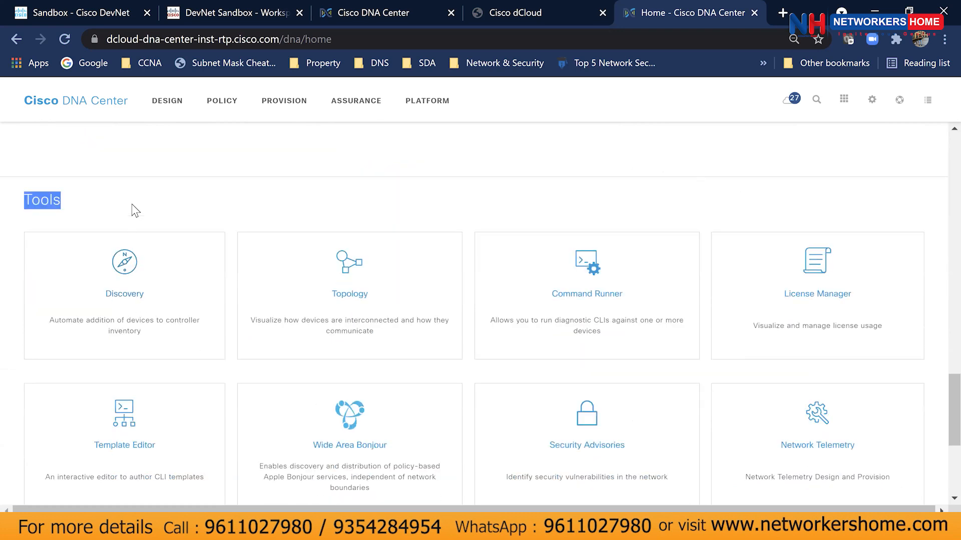
left_click(127, 318)
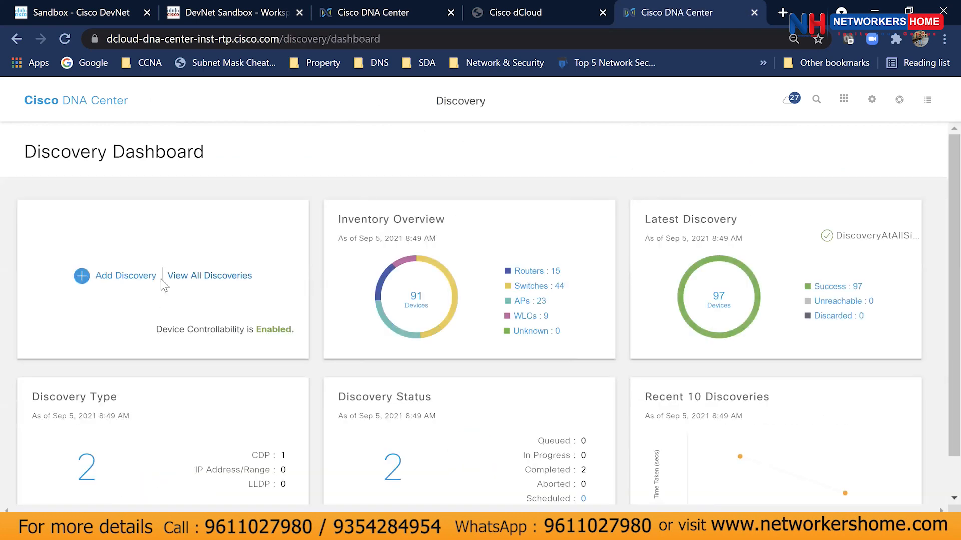
left_click(229, 279)
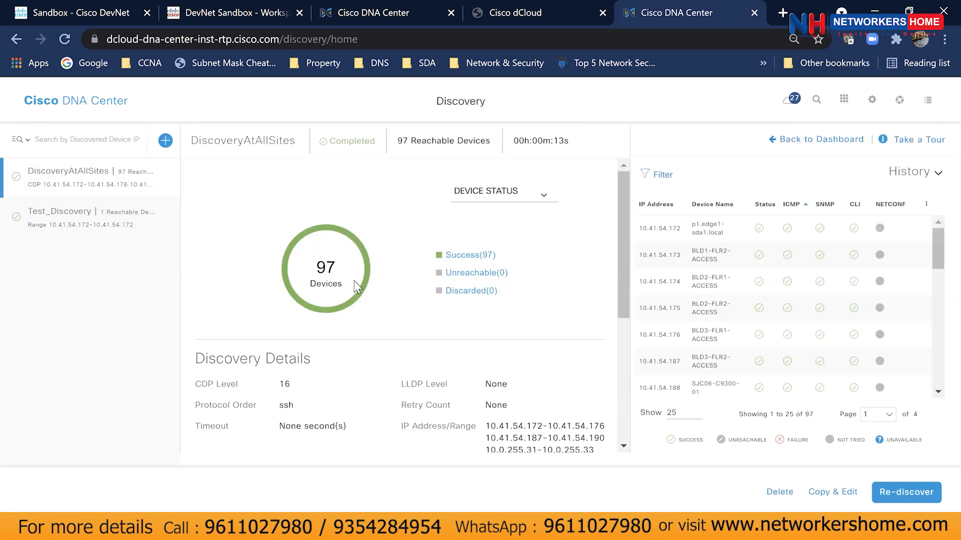
left_click(95, 220)
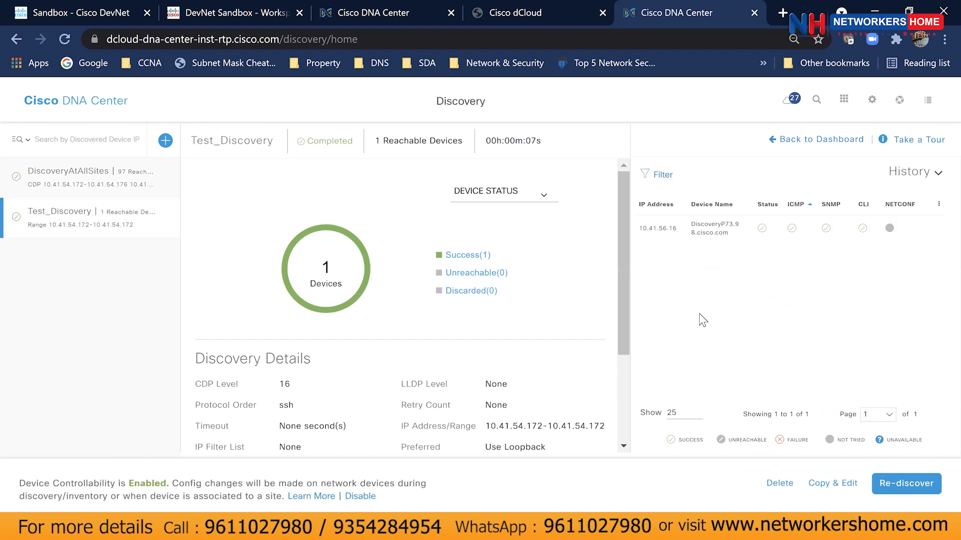
key("XF86AudioRaiseVolume")
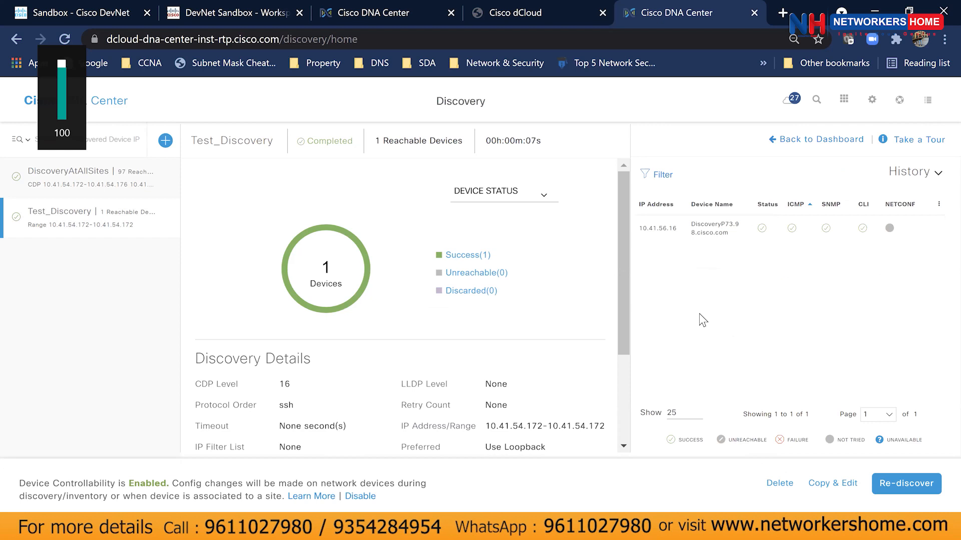
scroll(551, 337, "down", 2)
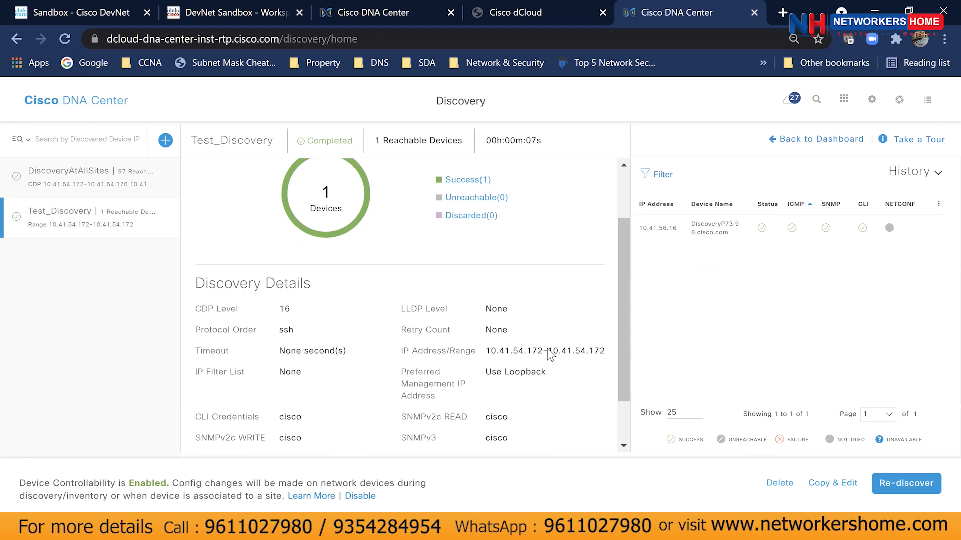
scroll(547, 354, "up", 2)
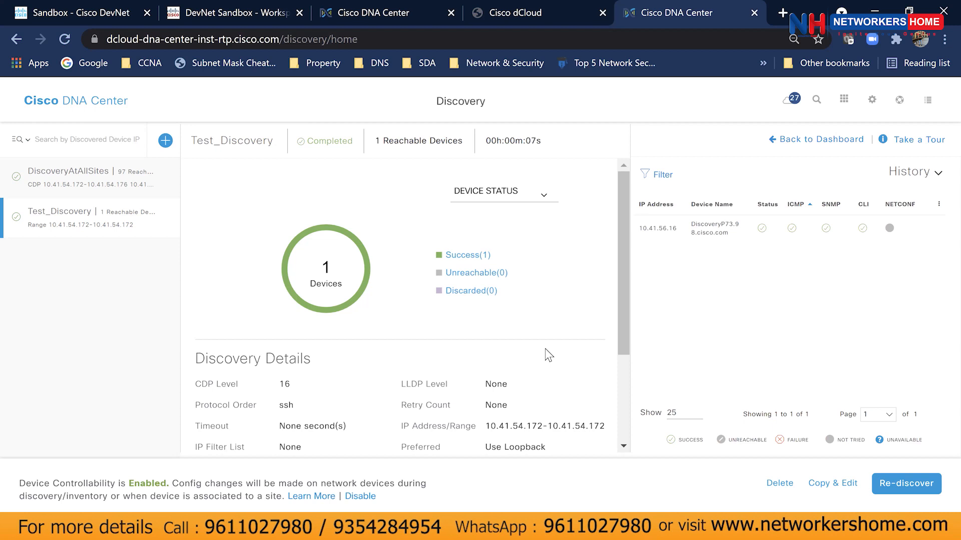
key("XF86AudioRaiseVolume")
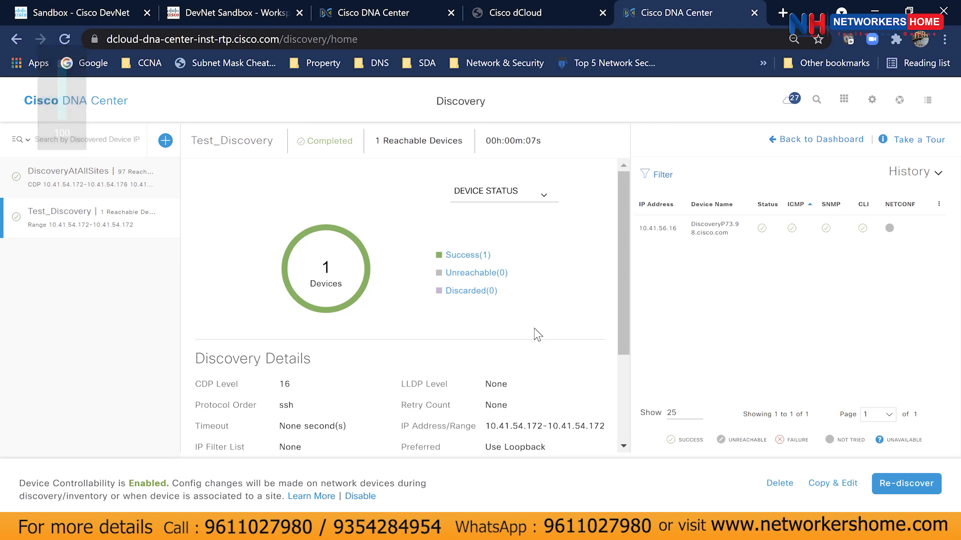
scroll(530, 341, "down", 2)
left_click_drag(485, 351, 606, 356)
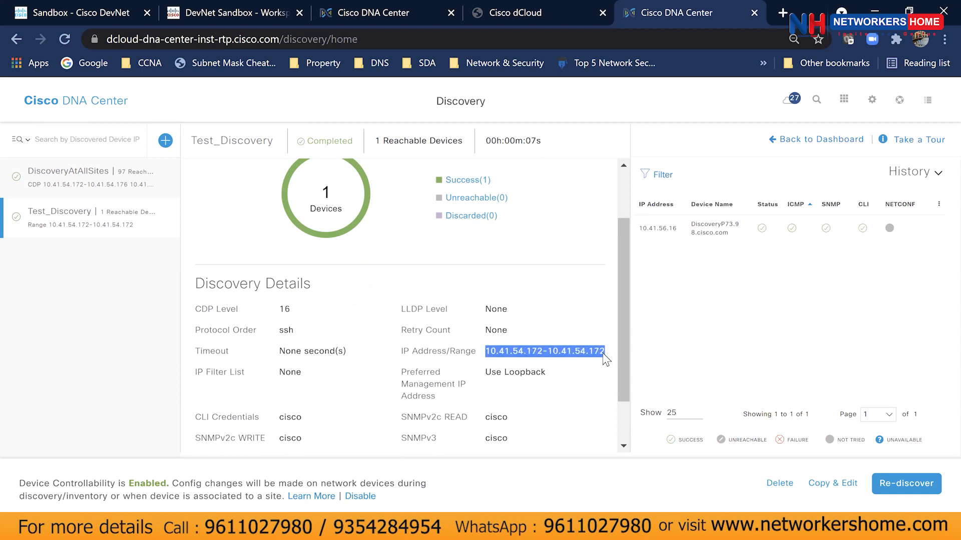
left_click(602, 378)
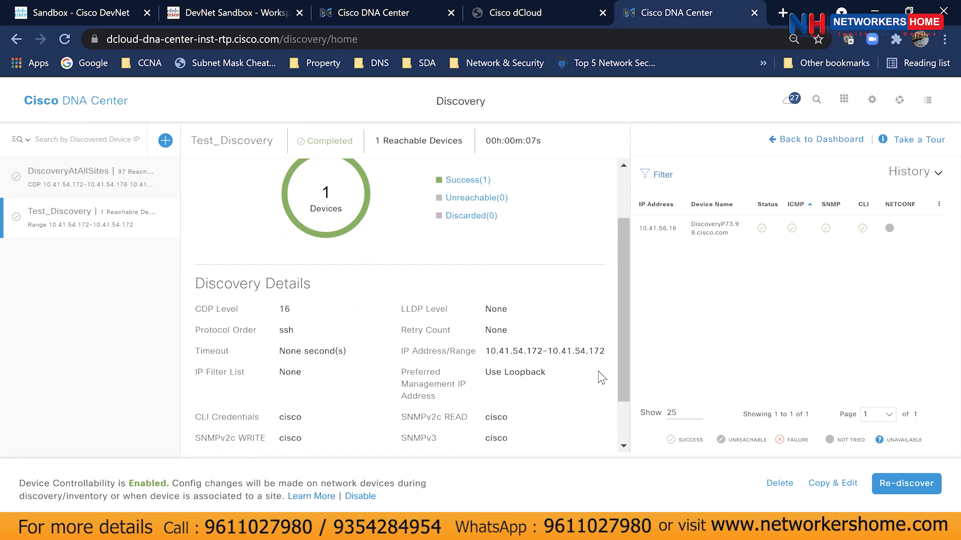
left_click(104, 191)
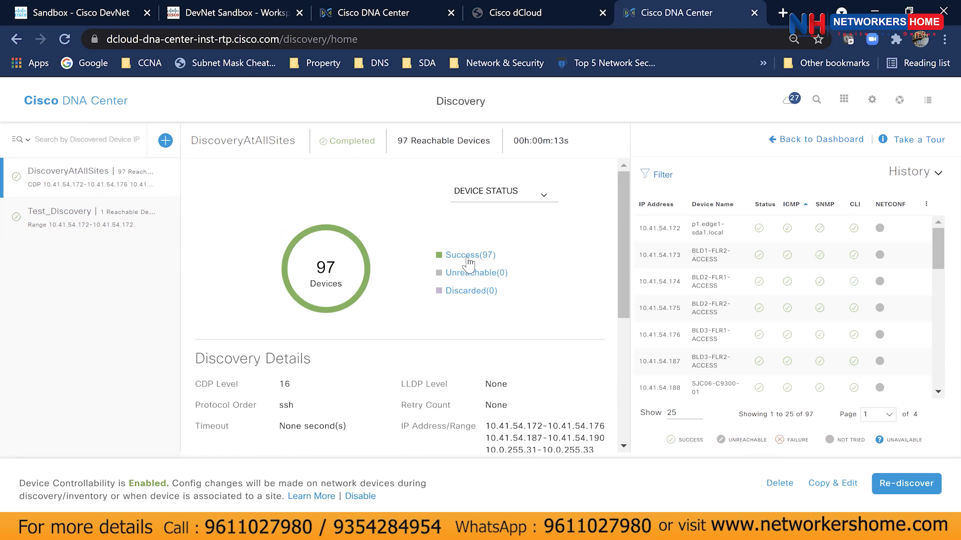
scroll(451, 265, "down", 2)
left_click_drag(488, 359, 569, 312)
scroll(565, 380, "down", 3)
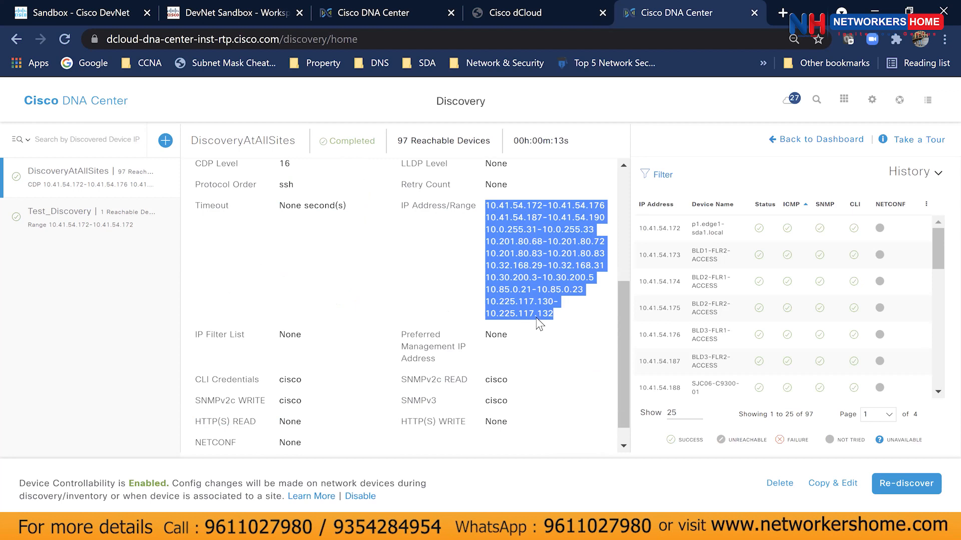
left_click_drag(627, 345, 629, 324)
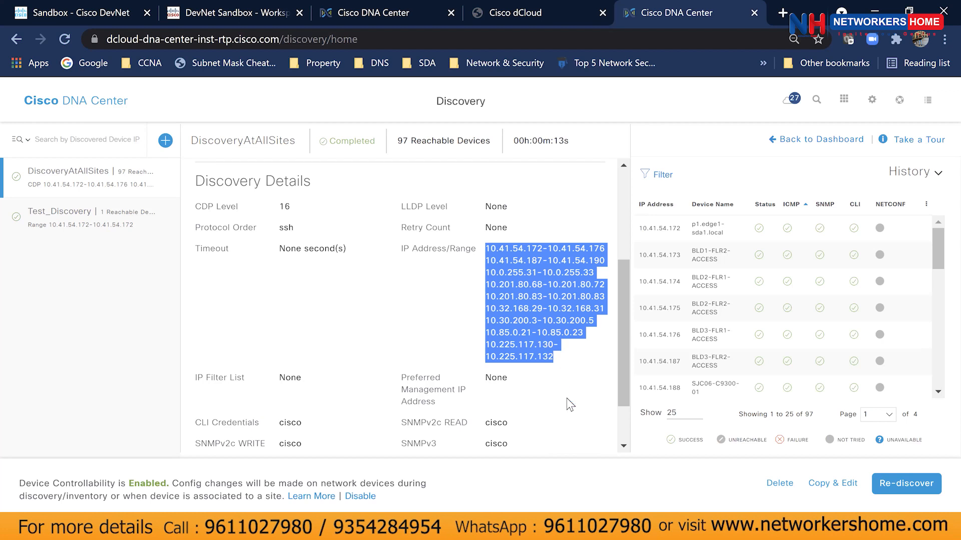
Review DiscoveryAtAllSites: completed in 00h:00m:13s with Success(97), 0 unreachable and 0 discarded.
scroll(592, 403, "up", 3)
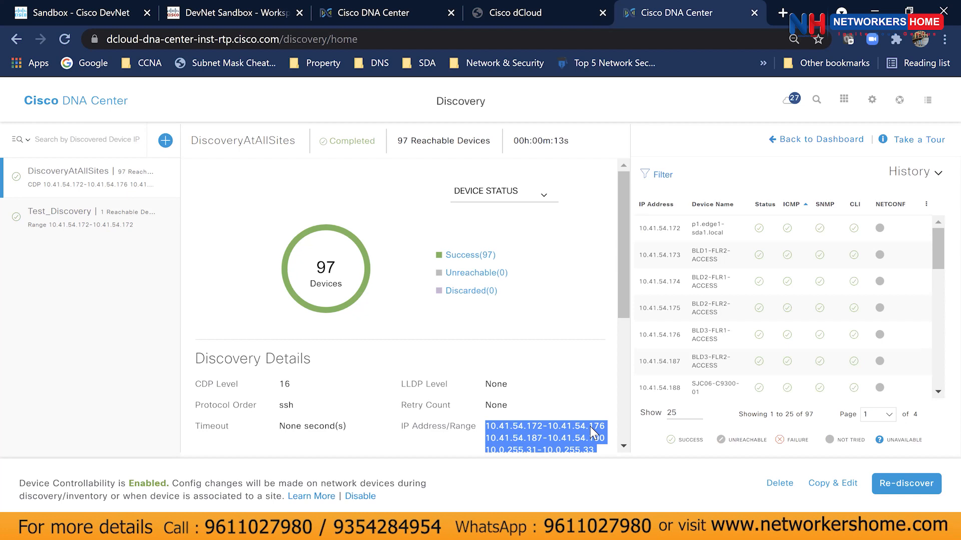
key("XF86AudioRaiseVolume")
left_click(579, 415)
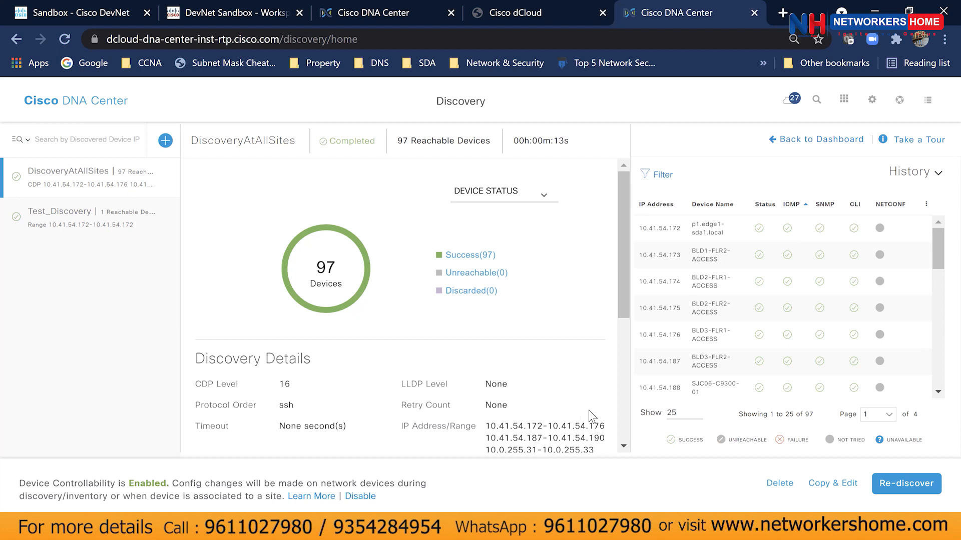
Go to the home dashboard and open the PROVISION inventory listing 98 Global devices.
left_click(41, 103)
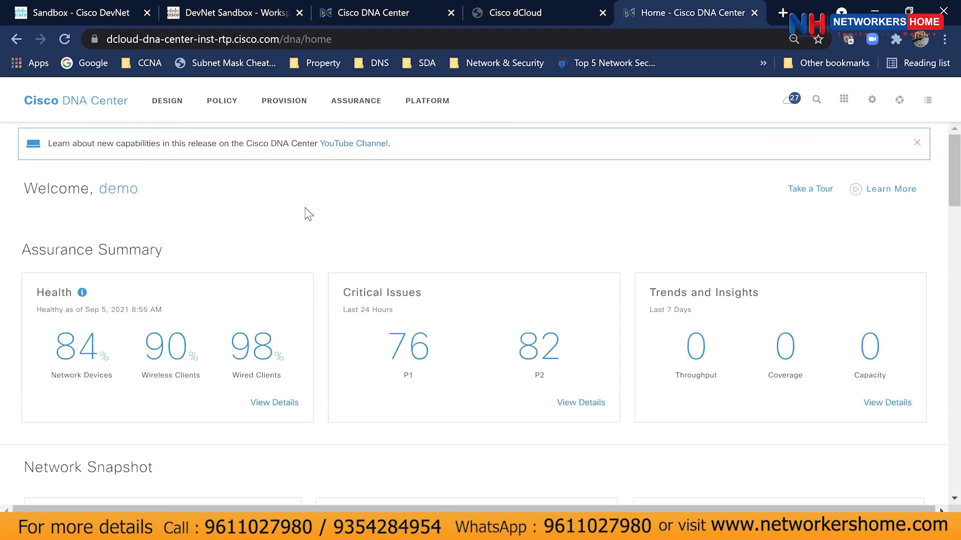
left_click(277, 106)
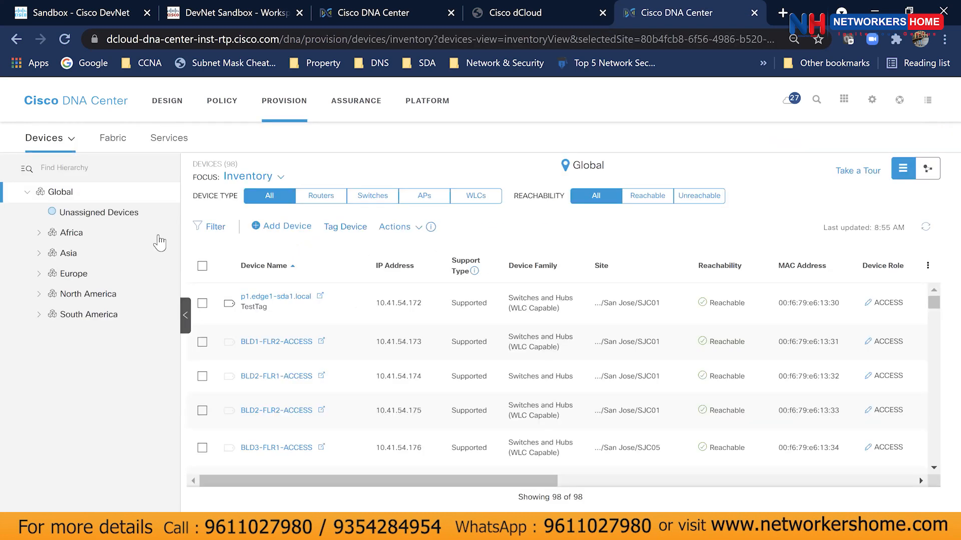
left_click(65, 211)
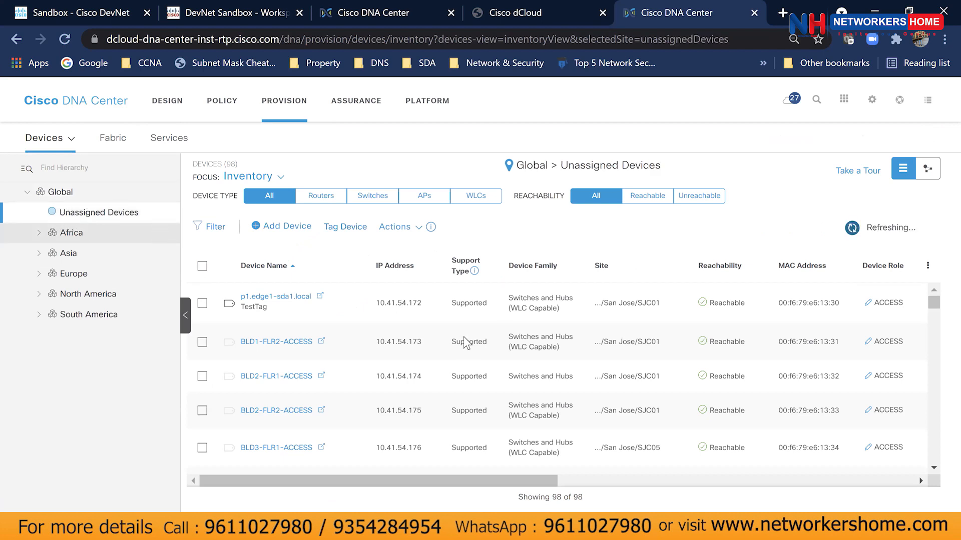
left_click(87, 193)
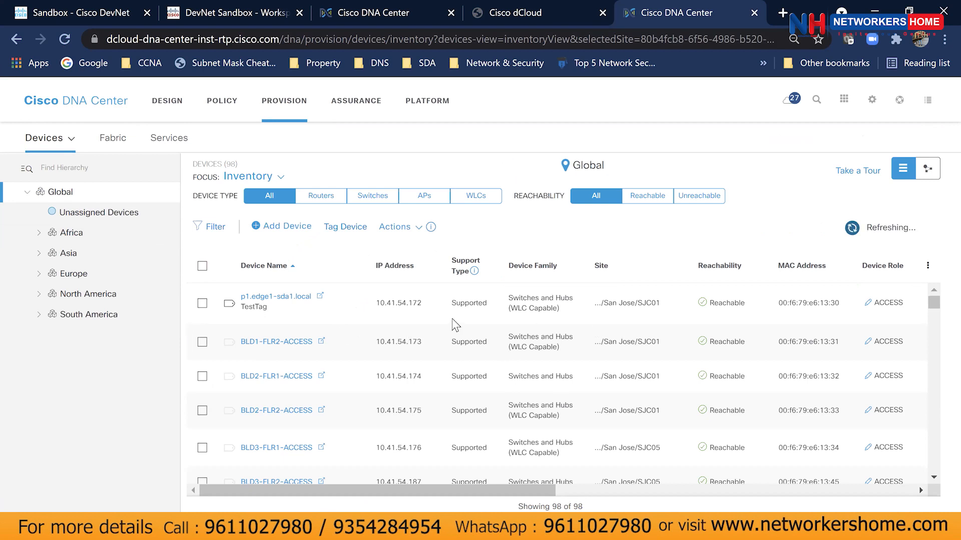
scroll(625, 340, "down", 5)
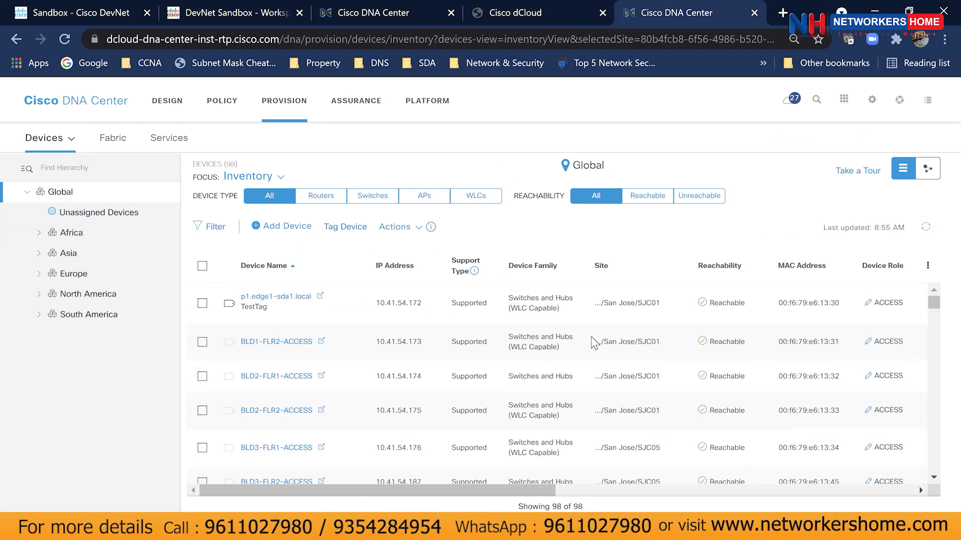
scroll(591, 338, "up", 5)
scroll(594, 343, "down", 1)
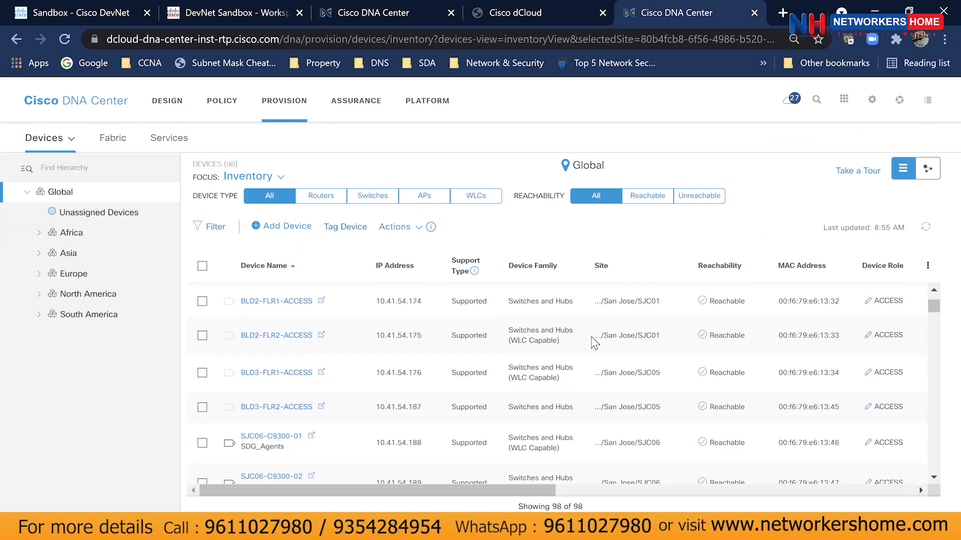
scroll(594, 343, "down", 1)
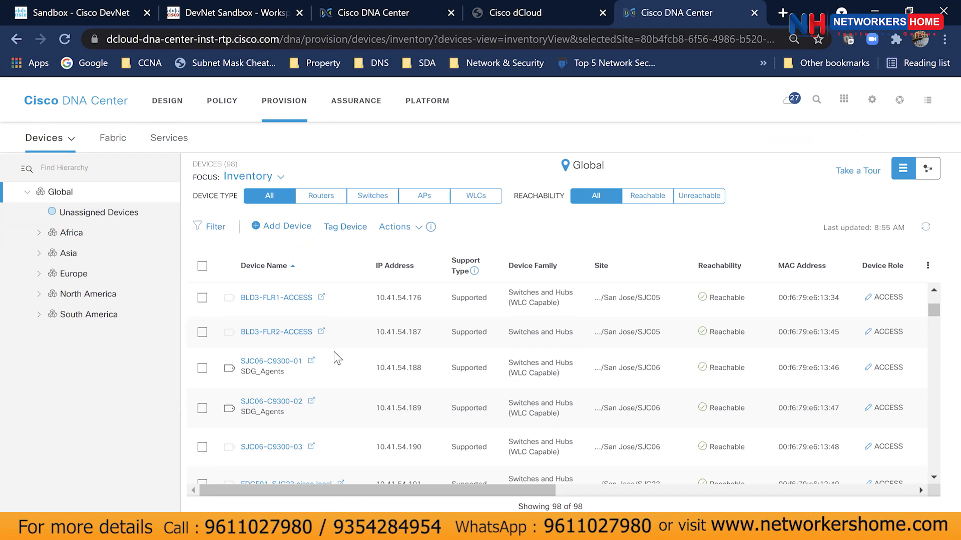
scroll(340, 356, "up", 2)
scroll(447, 369, "down", 10)
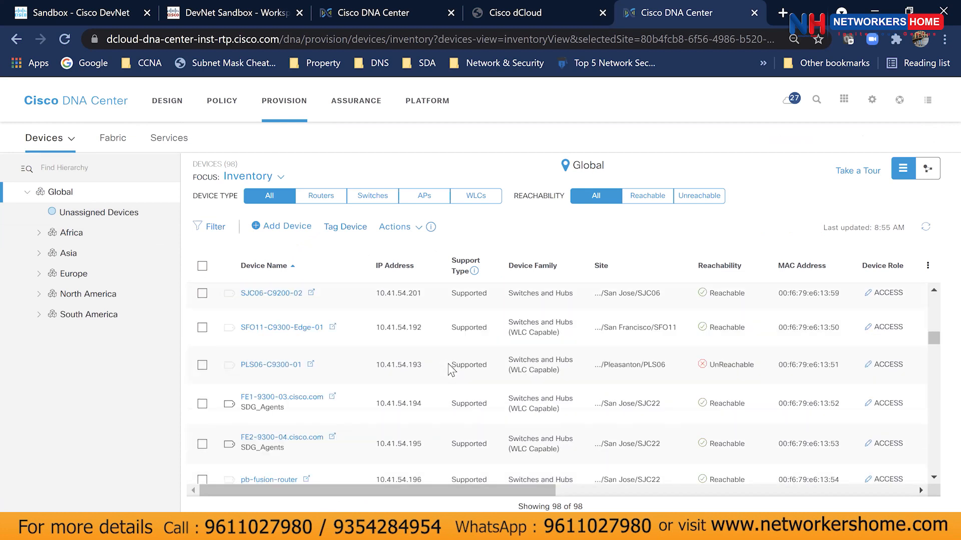
scroll(450, 371, "down", 1)
scroll(448, 370, "up", 10)
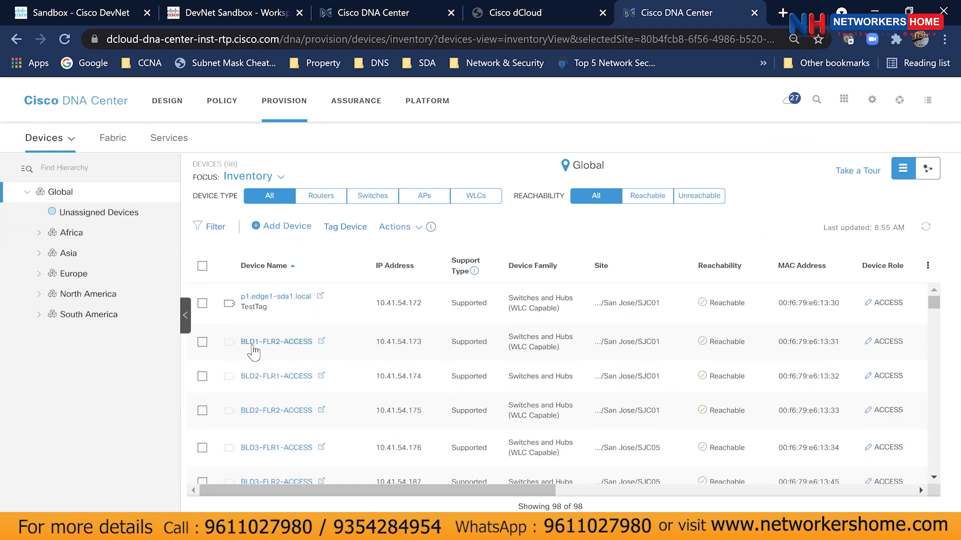
Select BLD1-FLR2-ACCESS and check its serial number, device series, c9300-24P platform and last-updated time.
left_click(203, 342)
left_click_drag(482, 493, 861, 485)
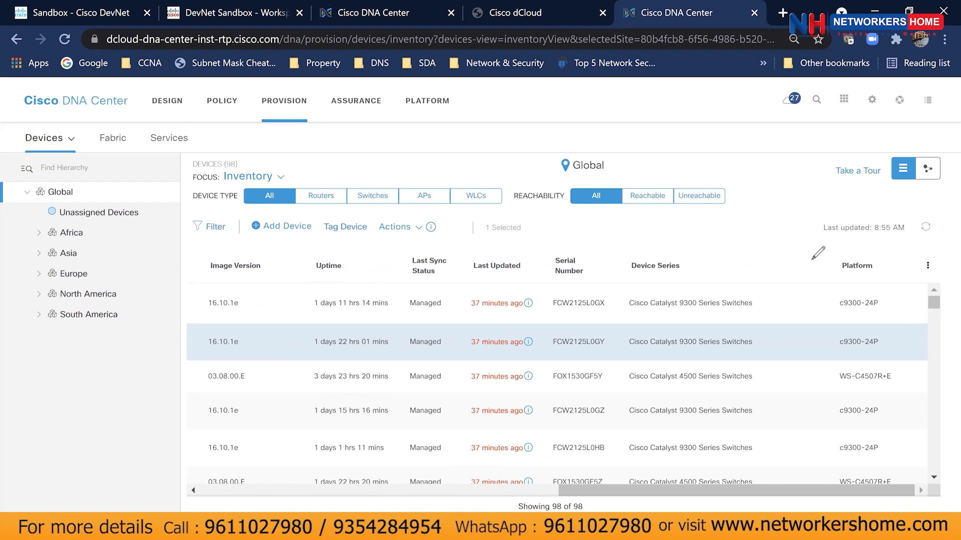
mouse_move(640, 328)
left_mouse_down()
mouse_move(691, 321)
mouse_move(726, 368)
mouse_move(620, 347)
mouse_move(668, 324)
left_mouse_up()
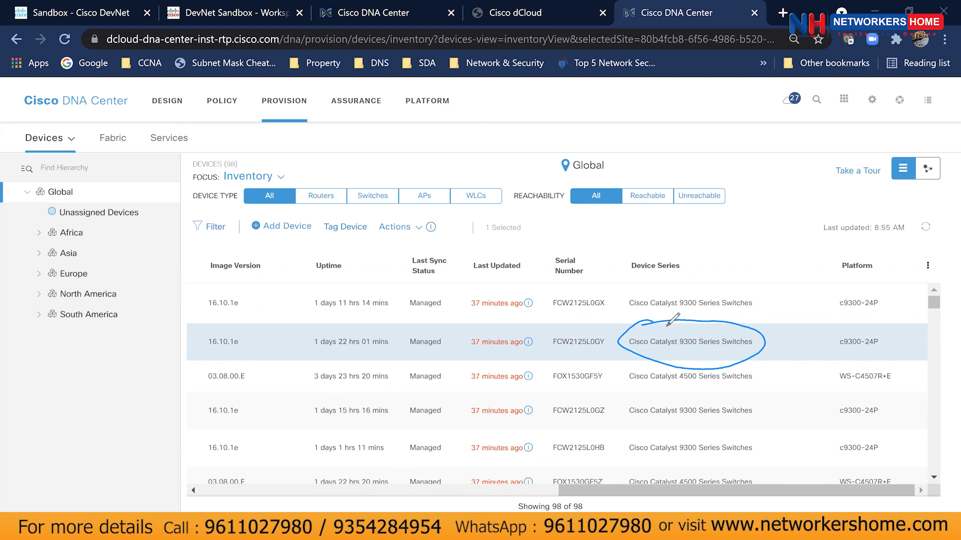
mouse_move(851, 328)
left_mouse_down()
mouse_move(871, 355)
mouse_move(866, 333)
left_mouse_up()
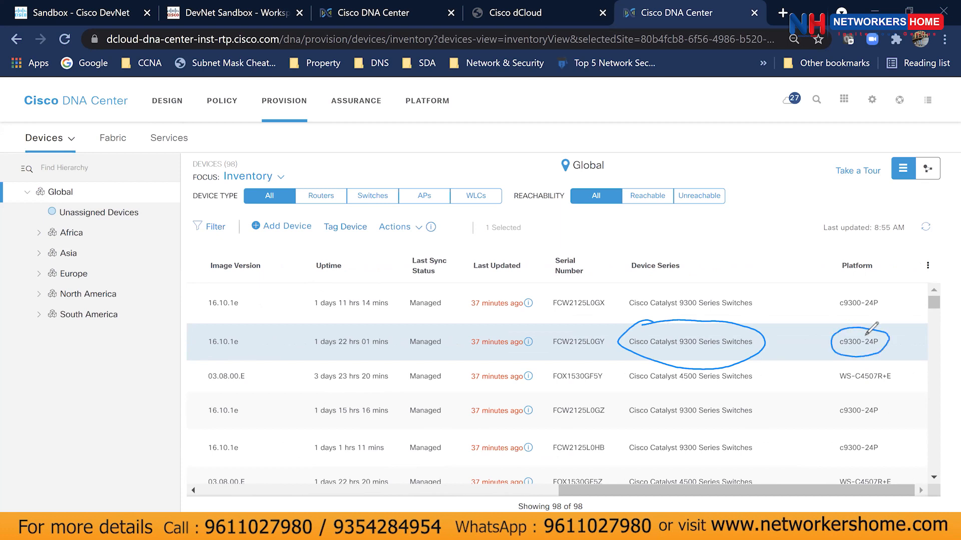
mouse_move(571, 326)
left_mouse_down()
mouse_move(603, 347)
mouse_move(568, 322)
left_mouse_up()
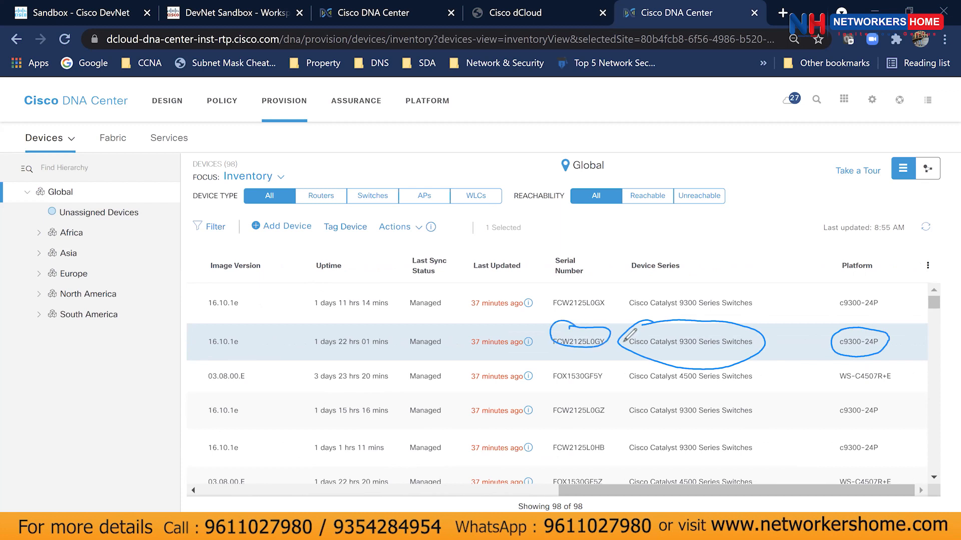
mouse_move(477, 330)
left_mouse_down()
mouse_move(530, 337)
mouse_move(483, 351)
mouse_move(518, 334)
left_mouse_up()
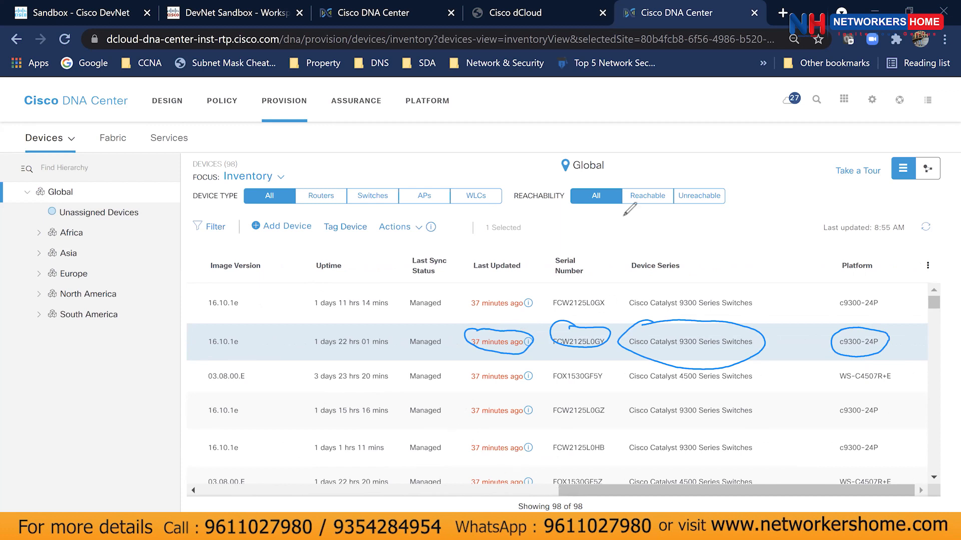
key("Escape")
left_click_drag(604, 490, 502, 485)
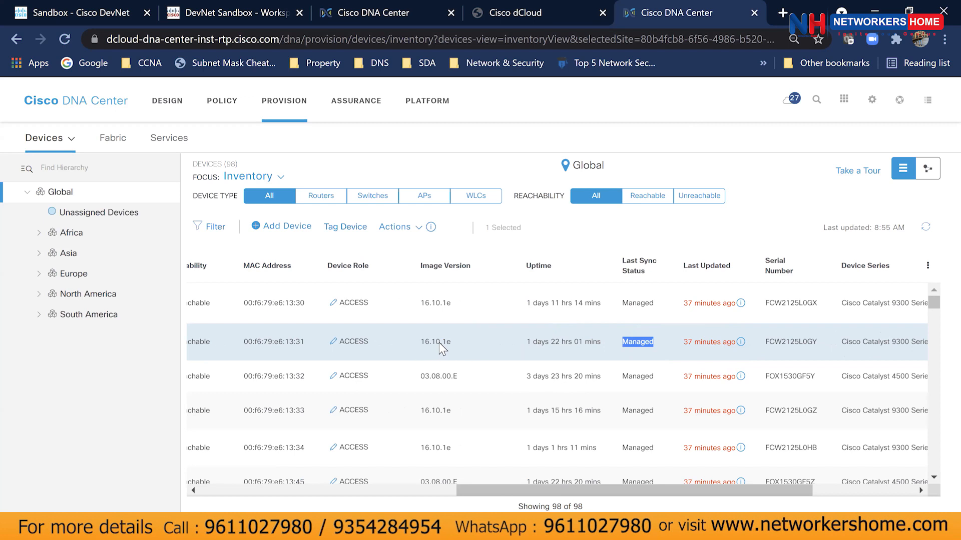
double_click(425, 344)
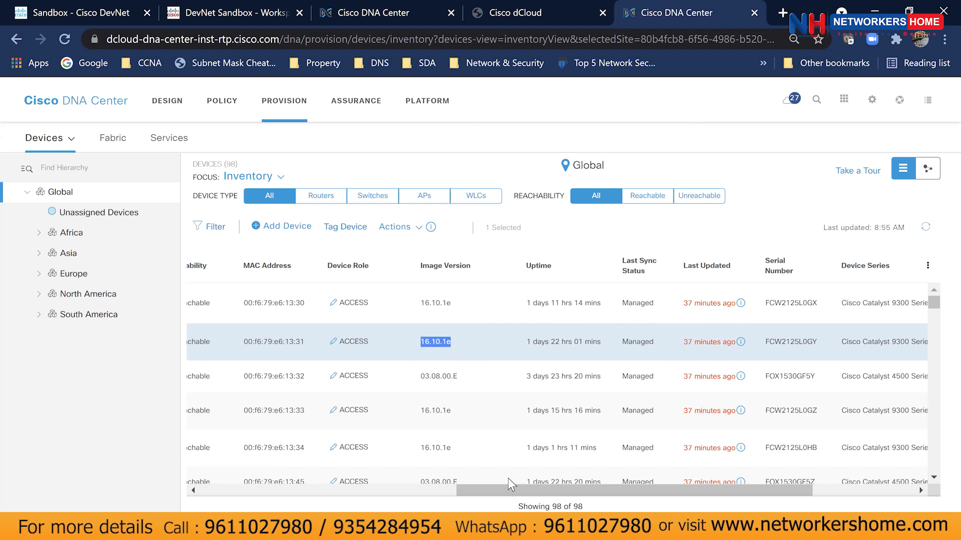
left_click_drag(509, 487, 272, 477)
left_click(677, 341)
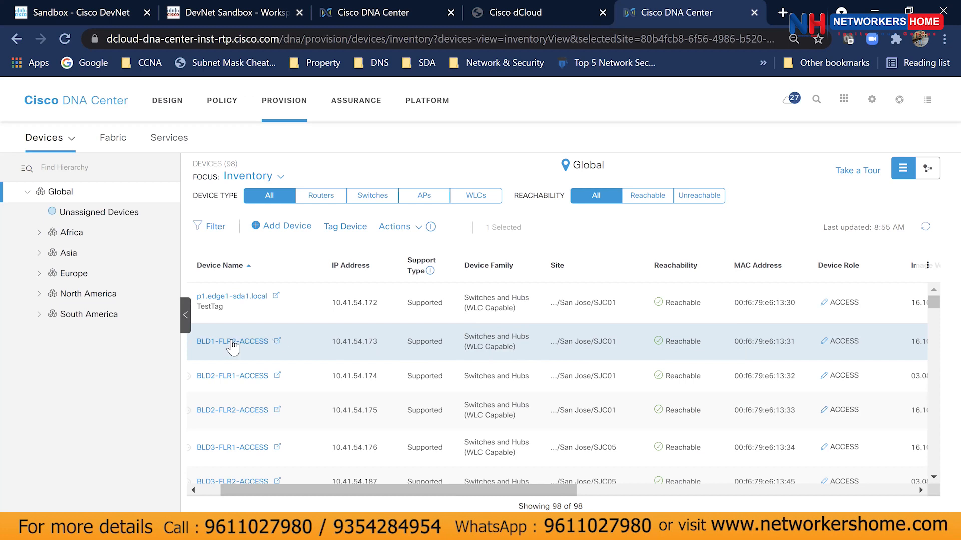
left_click_drag(320, 491, 218, 492)
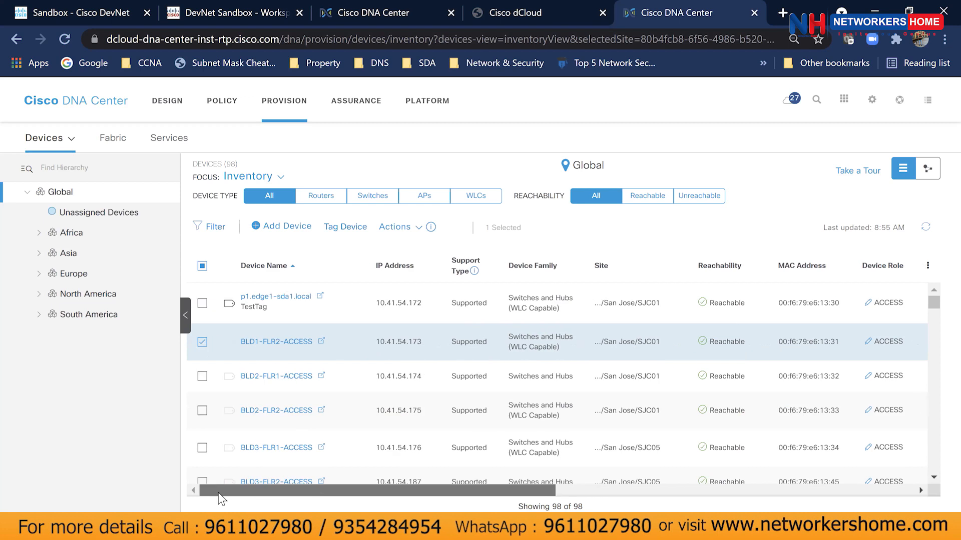
left_click(203, 343)
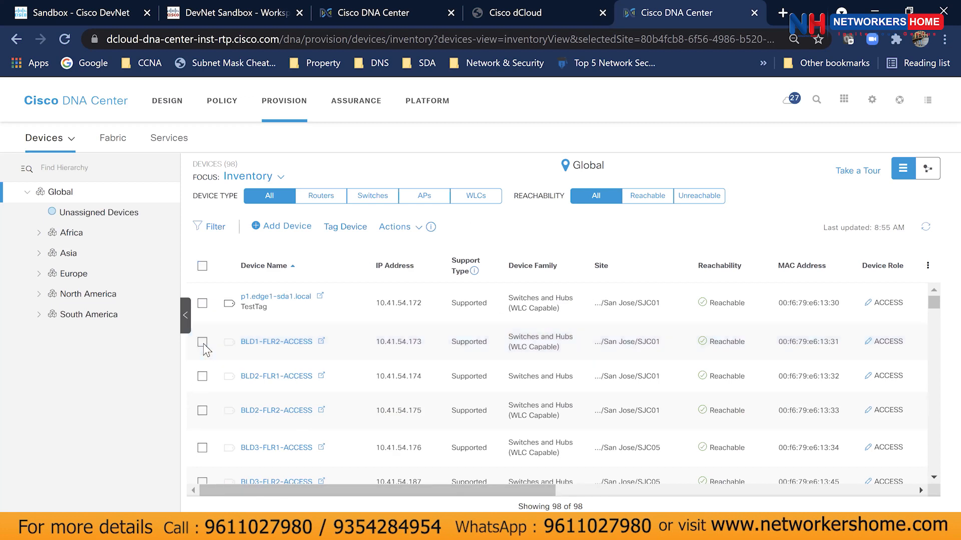
left_click(203, 342)
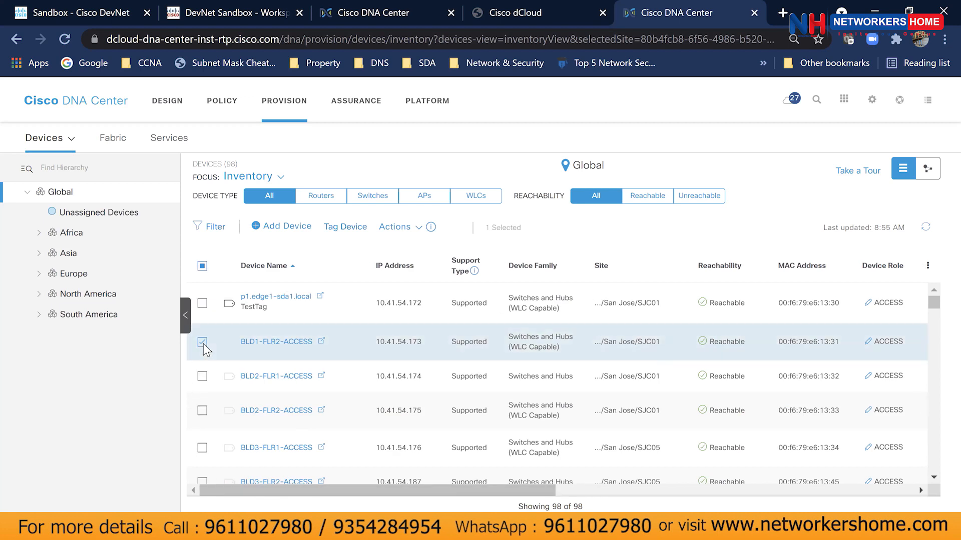
left_click(417, 227)
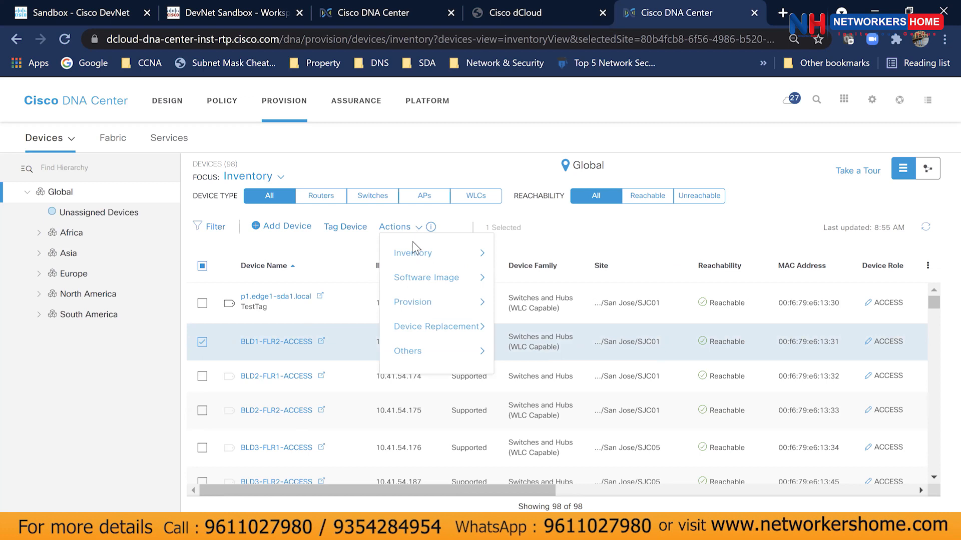
mouse_move(419, 309)
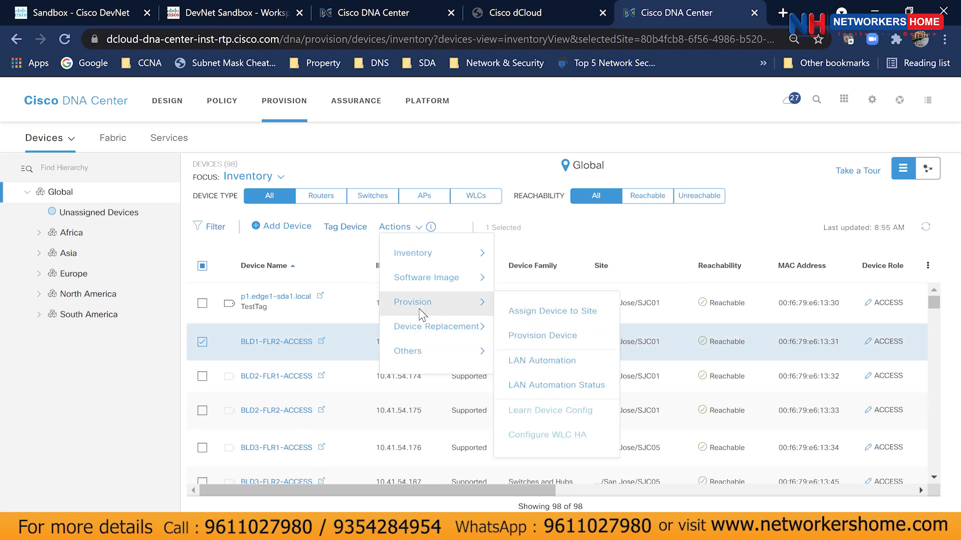
left_click(514, 311)
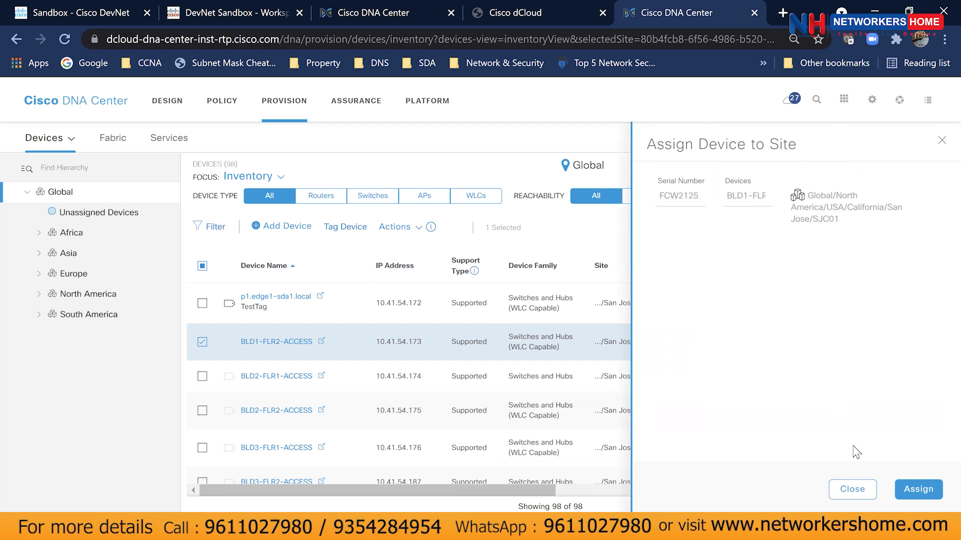
left_click(854, 489)
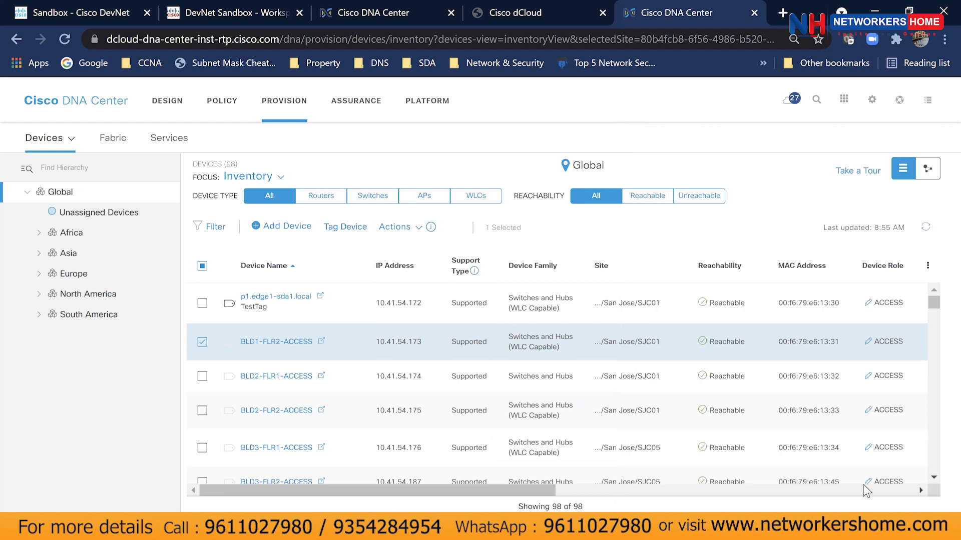
left_click(203, 343)
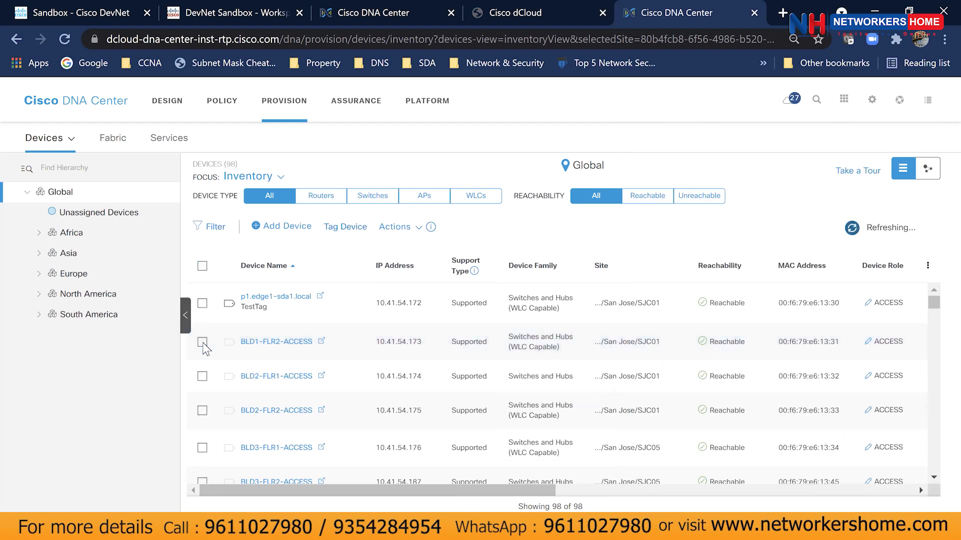
Open the Network Hierarchy and expand North America > USA > California to show its cities.
left_click(167, 101)
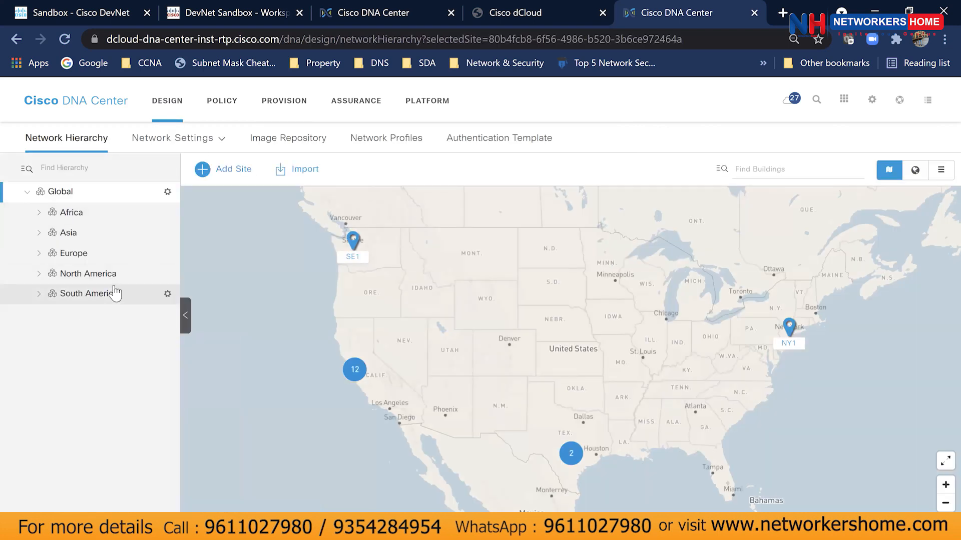
left_click(158, 105)
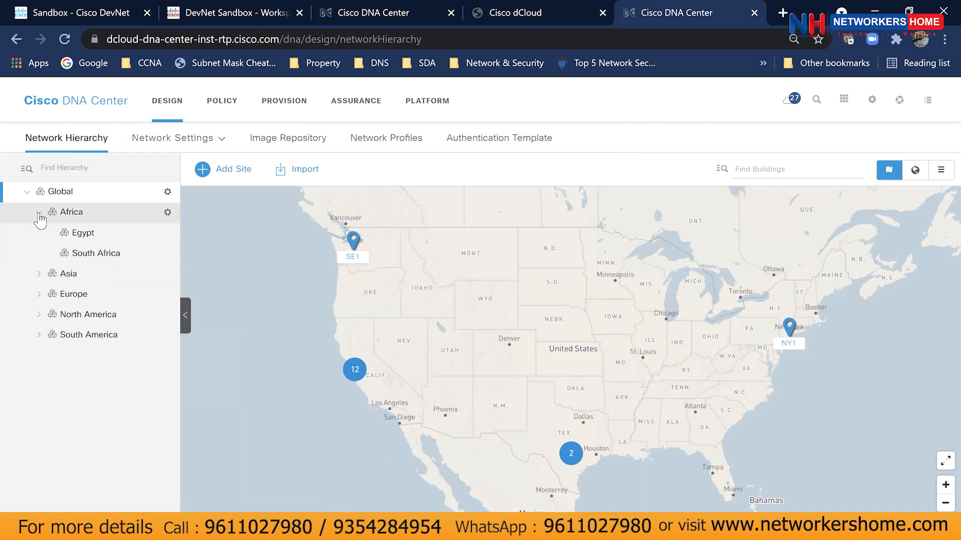
left_click(38, 213)
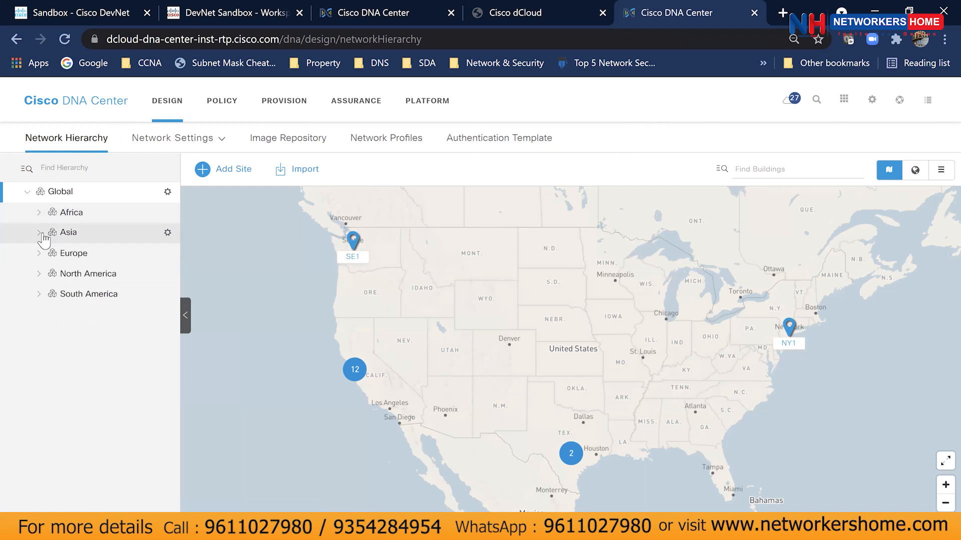
left_click(40, 274)
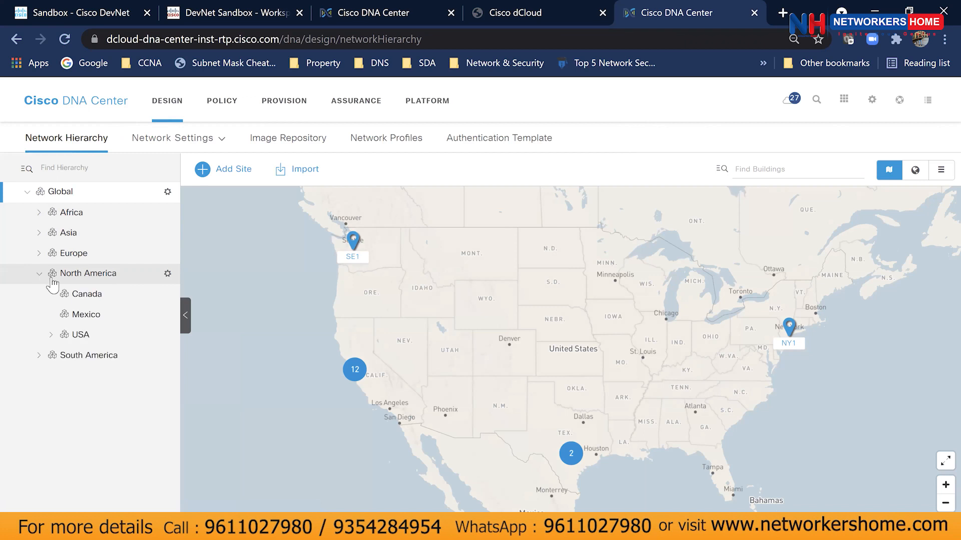
left_click(51, 334)
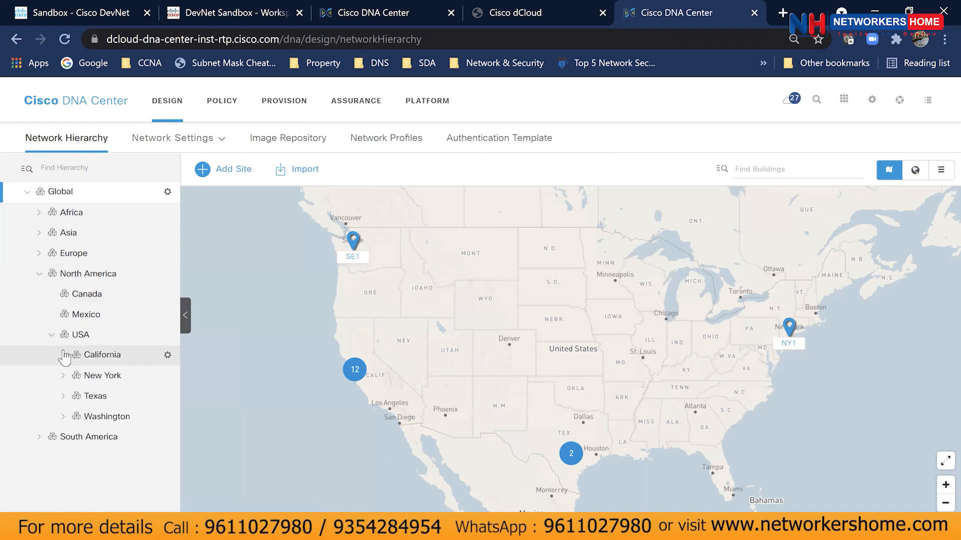
left_click(63, 355)
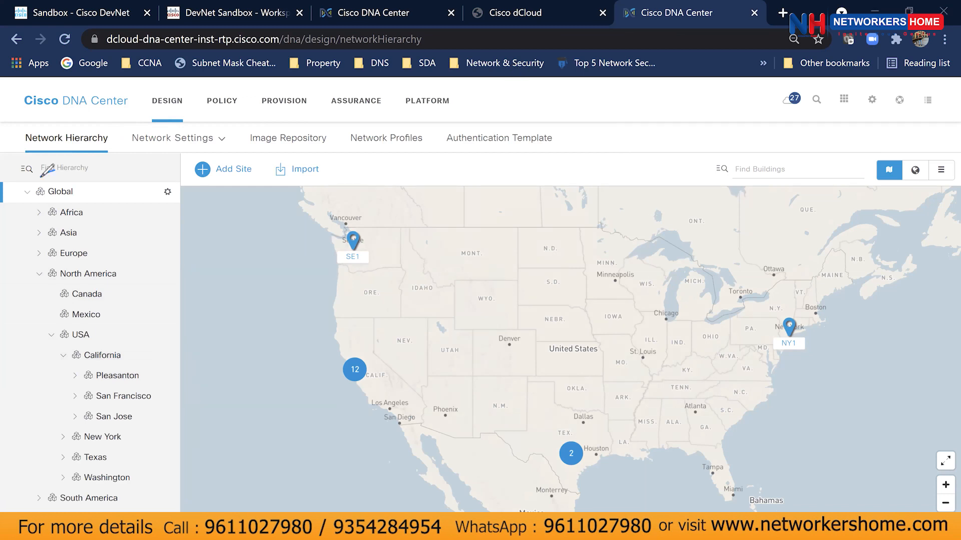
left_click_drag(42, 176, 116, 511)
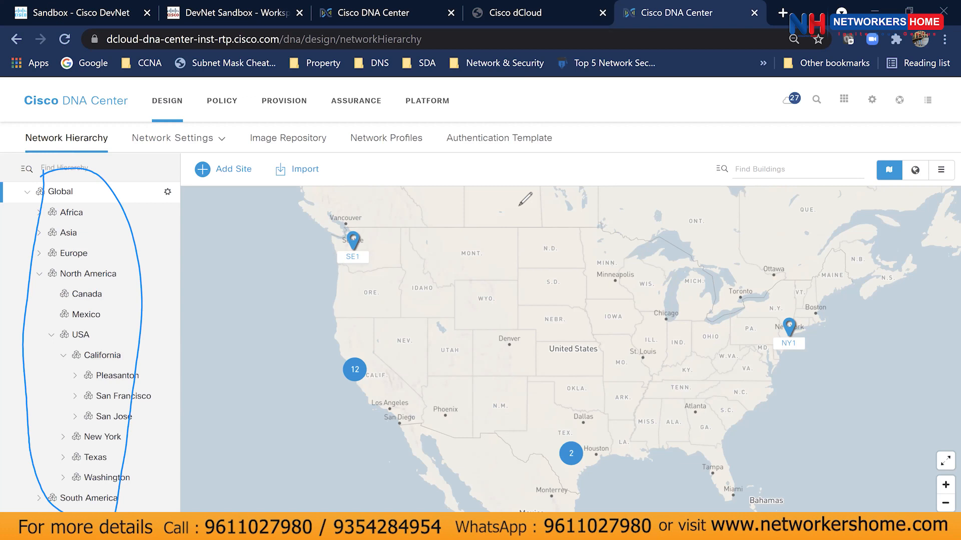
mouse_move(94, 383)
left_mouse_down()
mouse_move(146, 385)
mouse_move(127, 395)
mouse_move(167, 396)
left_mouse_up()
left_click_drag(148, 407, 175, 408)
left_click(788, 117)
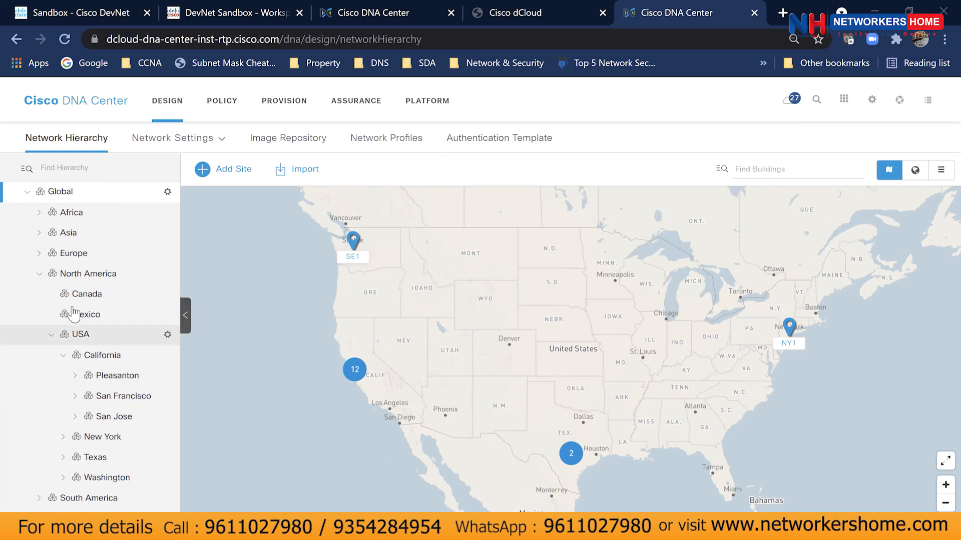
Expand San Jose > SJC01, view the Flr-SJC1-1 floor plan, then select Global.
left_click(75, 417)
scroll(75, 421, "down", 2)
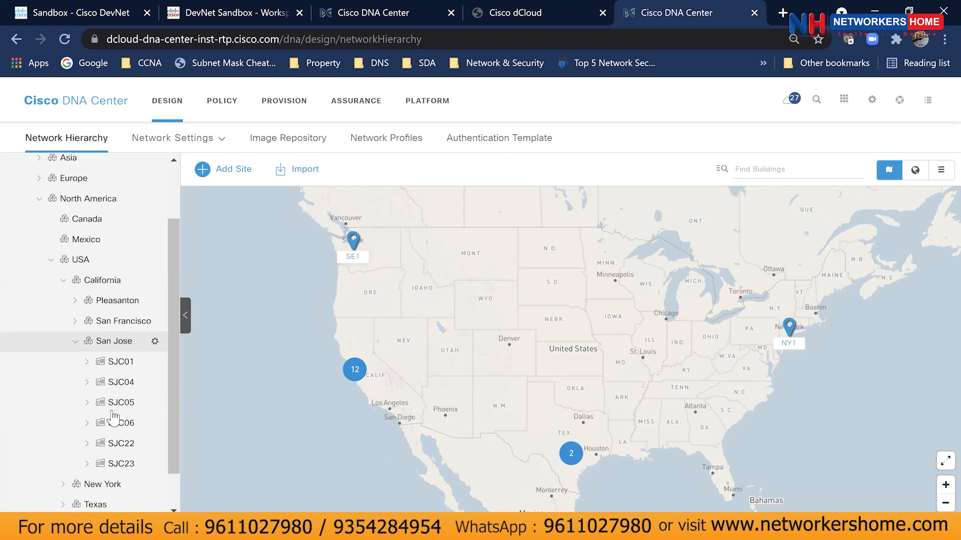
left_click(118, 361)
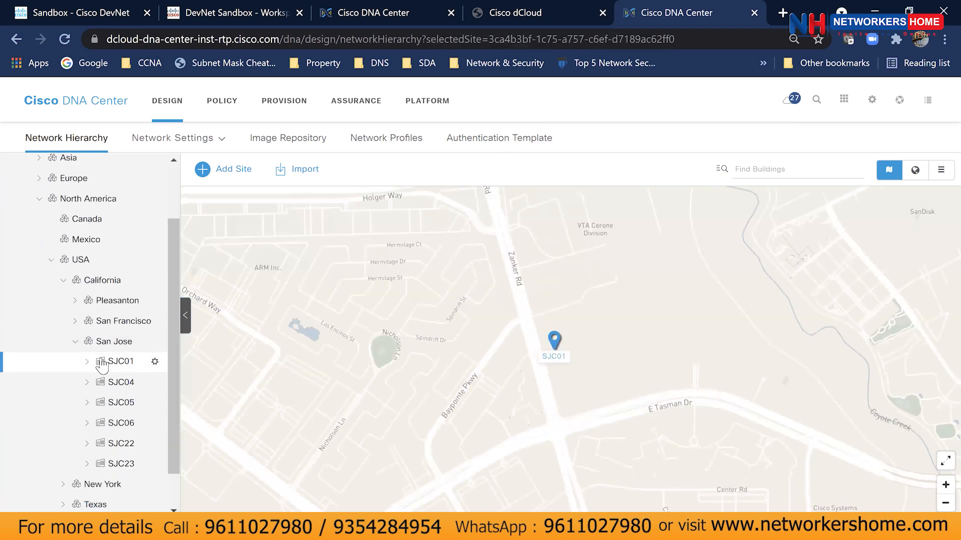
left_click(87, 362)
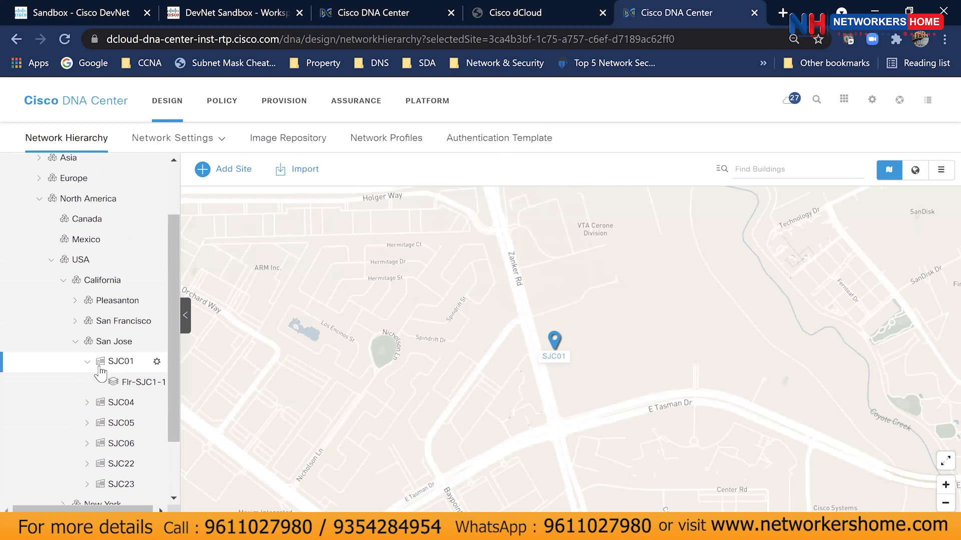
left_click(125, 382)
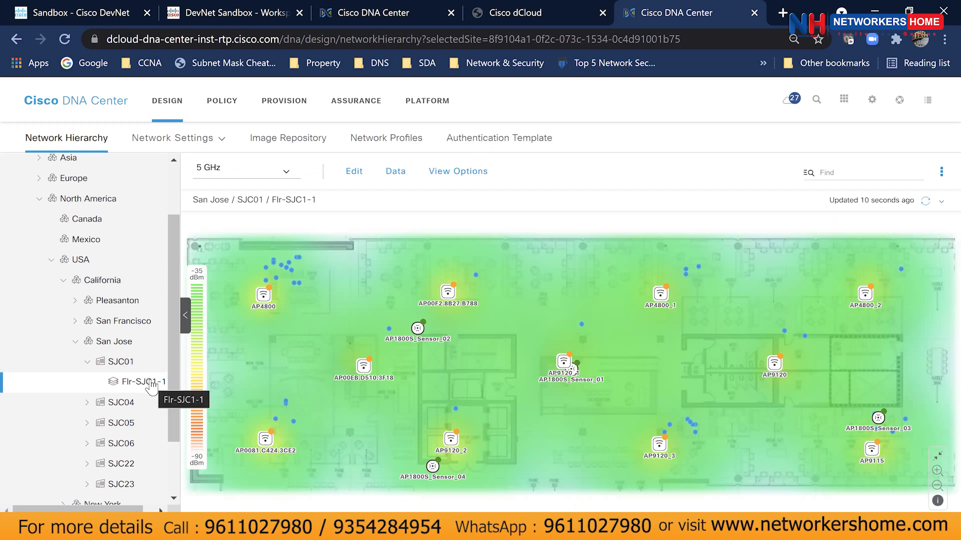
scroll(151, 386, "up", 3)
scroll(149, 381, "down", 3)
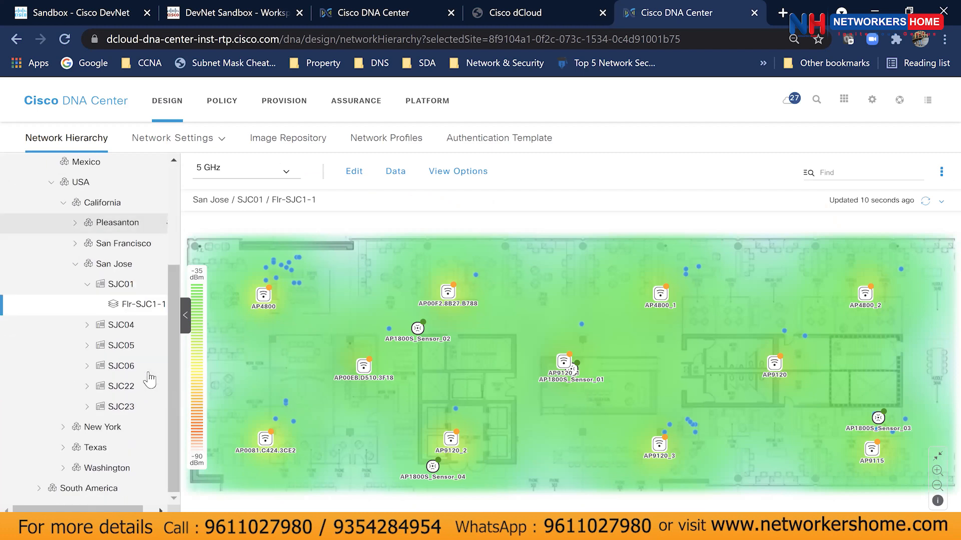
scroll(150, 381, "up", 3)
left_click(57, 193)
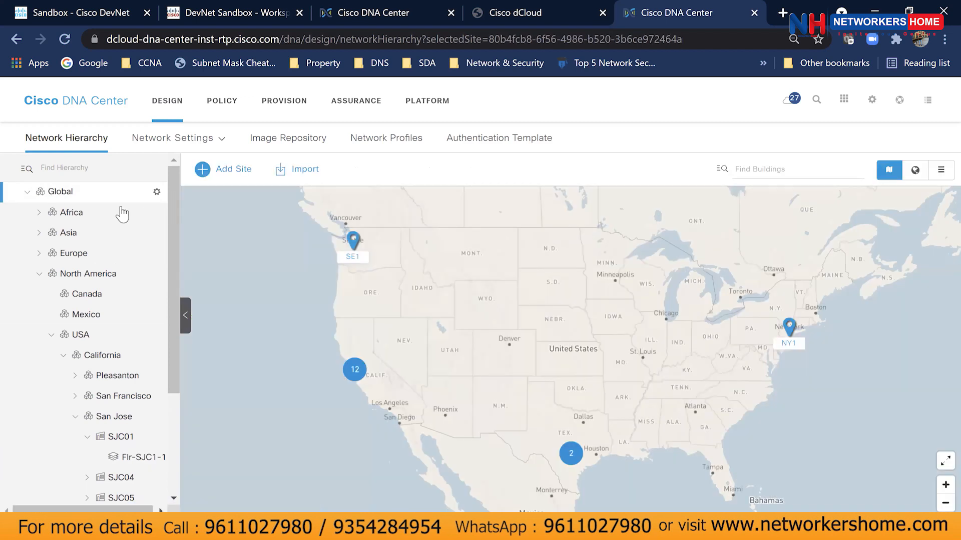
Dismiss Global's options menu and pan the map to re-centre North America.
left_click(159, 196)
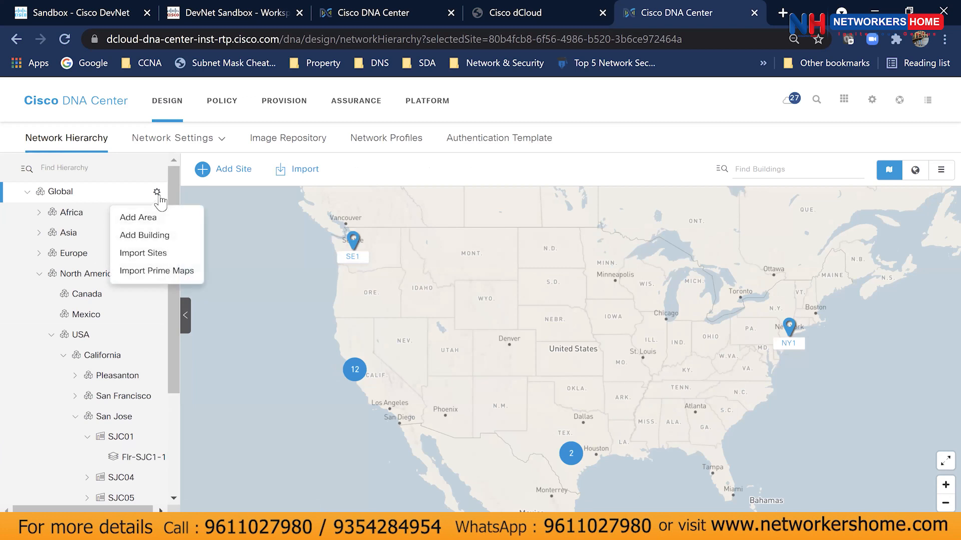
left_click(256, 240)
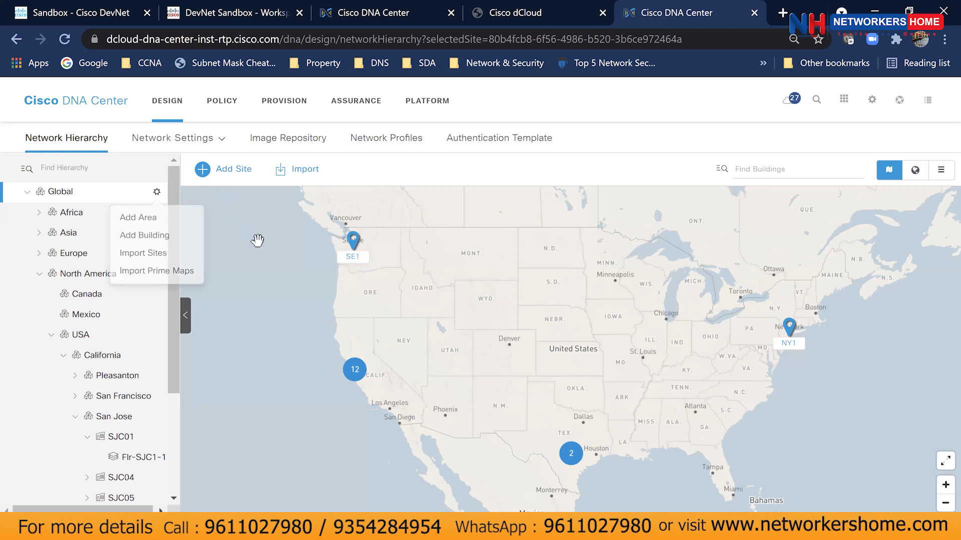
scroll(590, 287, "down", 2)
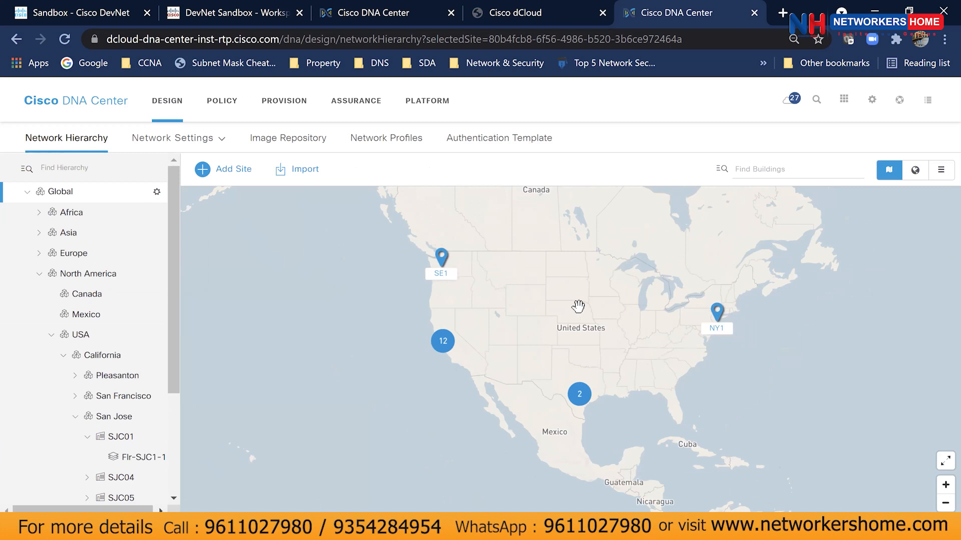
left_click_drag(628, 351, 606, 359)
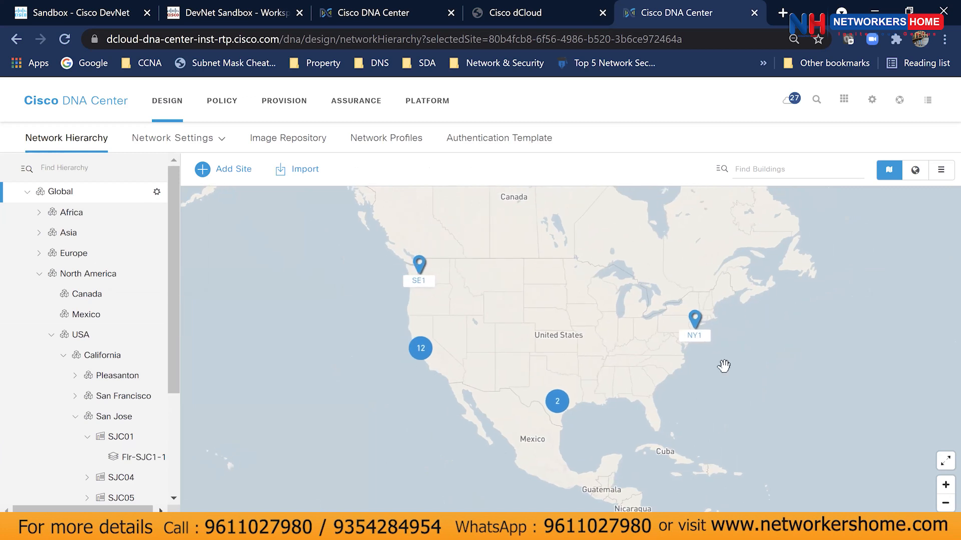
left_click_drag(586, 364, 539, 366)
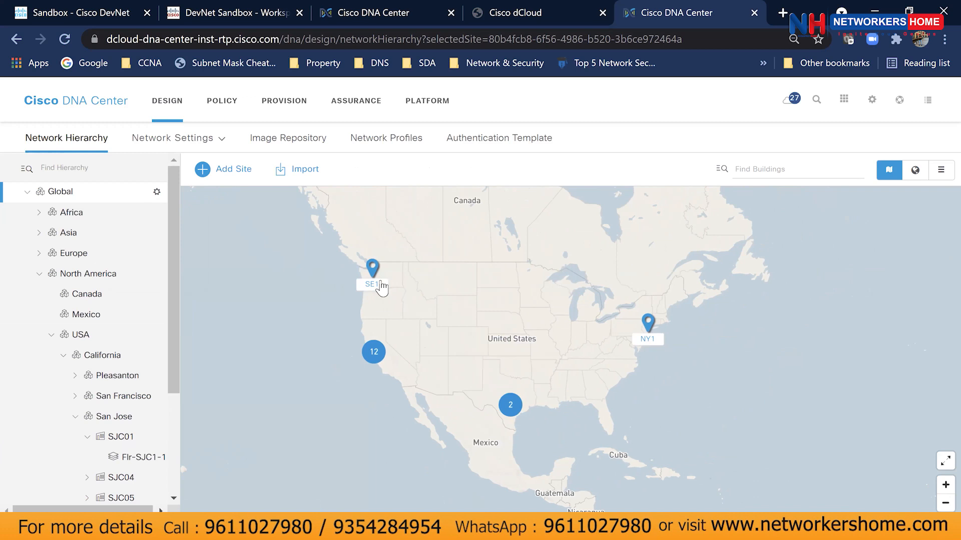
Start adding an area named Bangalore under Global, then cancel without saving.
left_click(222, 170)
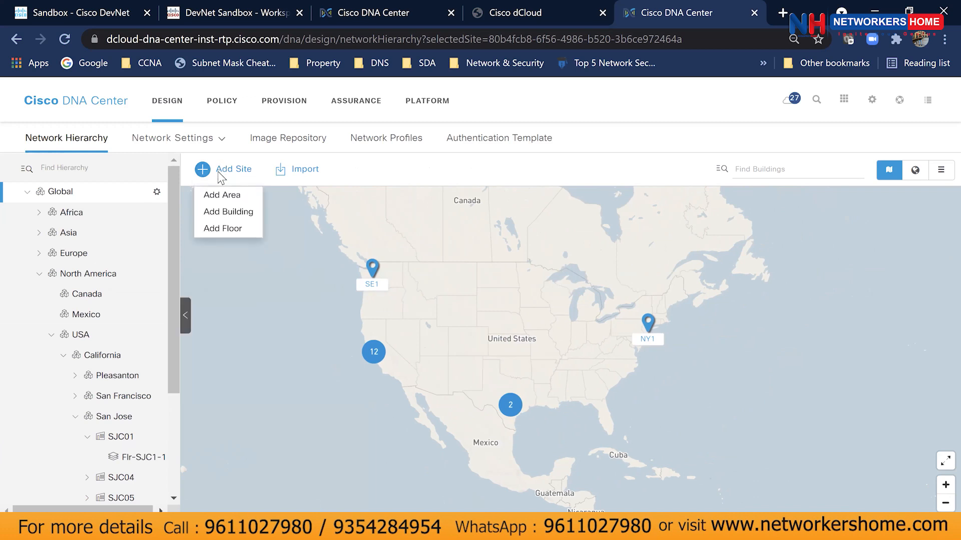
left_click(157, 193)
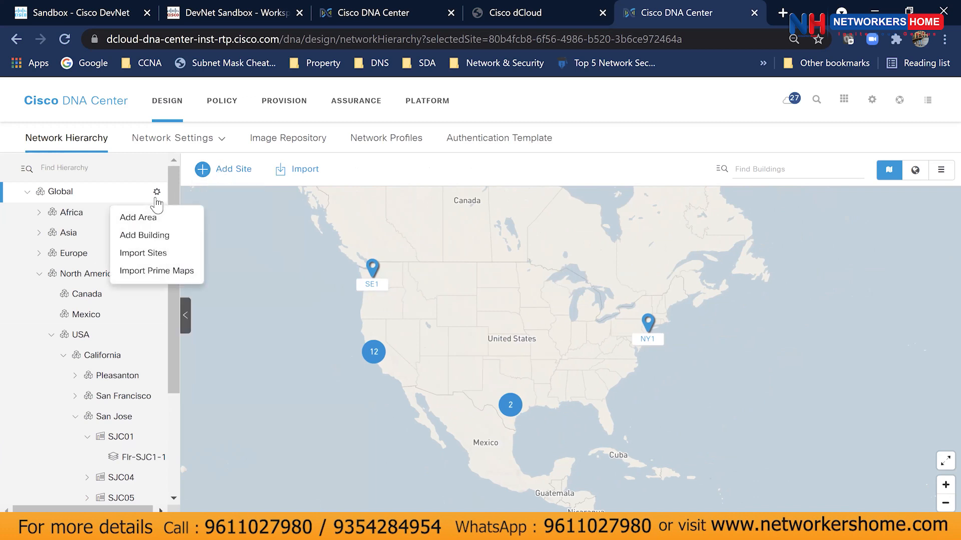
left_click(138, 217)
left_click(275, 275)
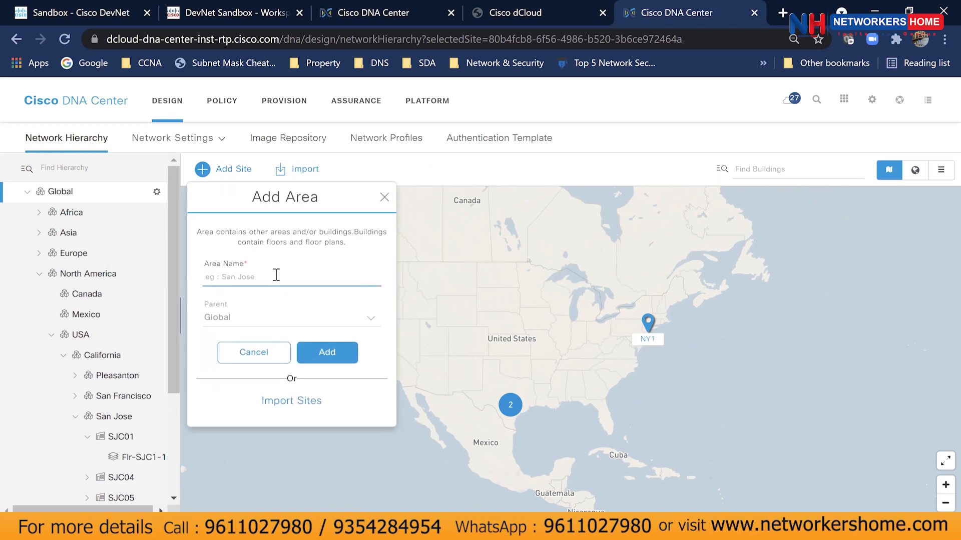
type("Bangalore")
left_click_drag(300, 276, 184, 276)
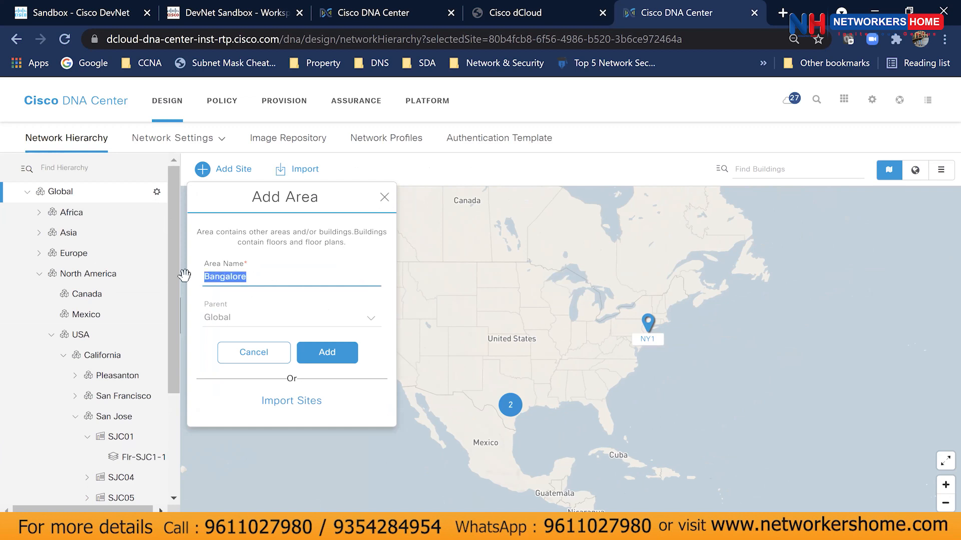
left_click(384, 197)
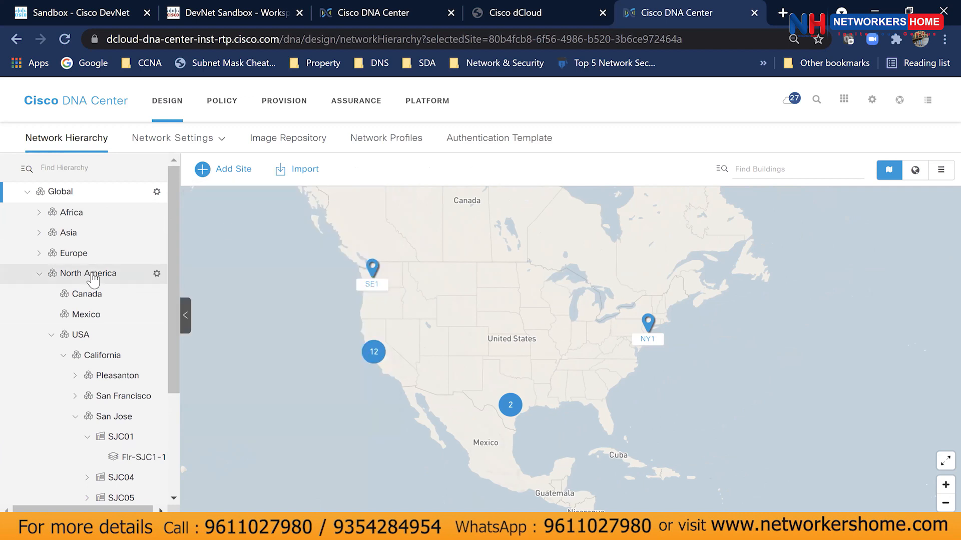
Collapse Asia and North America so only the five continents are listed.
scroll(93, 280, "down", 3)
scroll(50, 260, "up", 3)
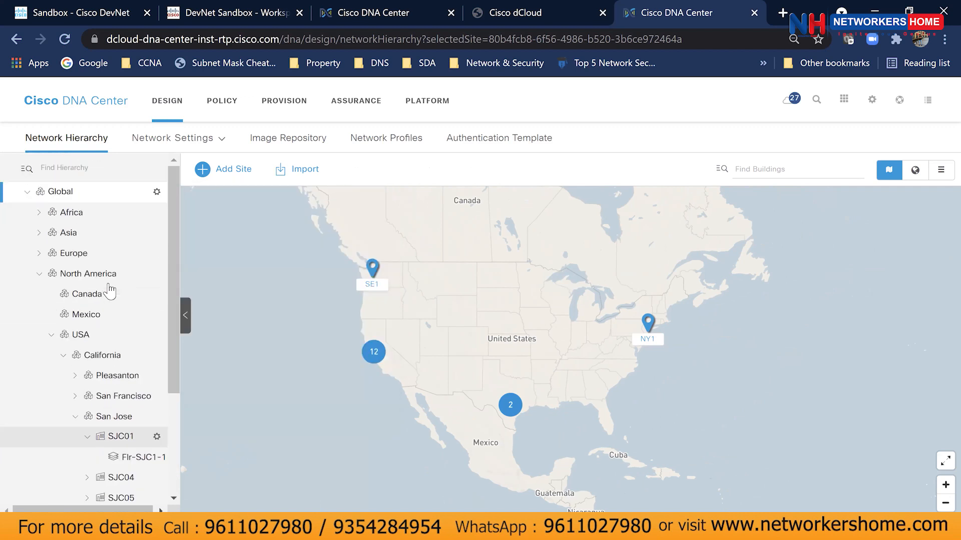
left_click(39, 232)
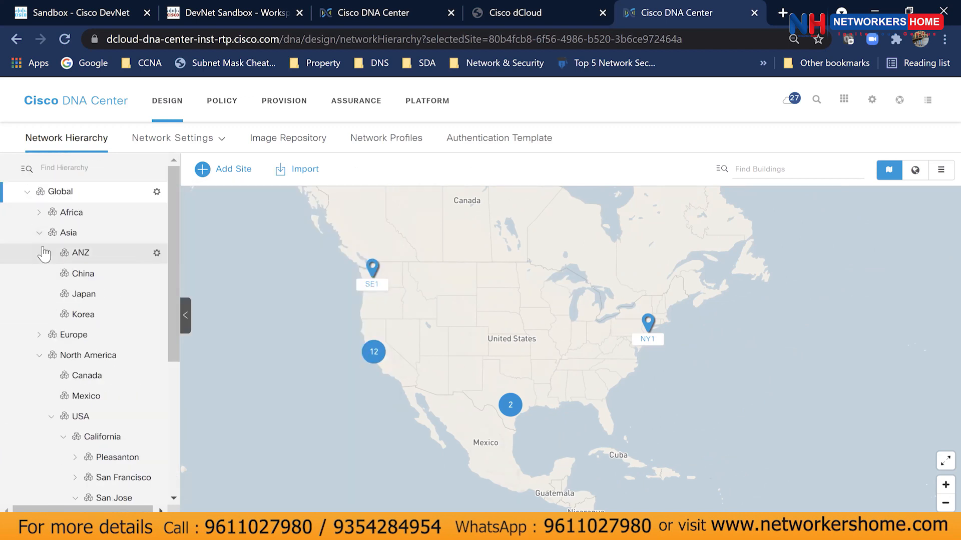
left_click(40, 233)
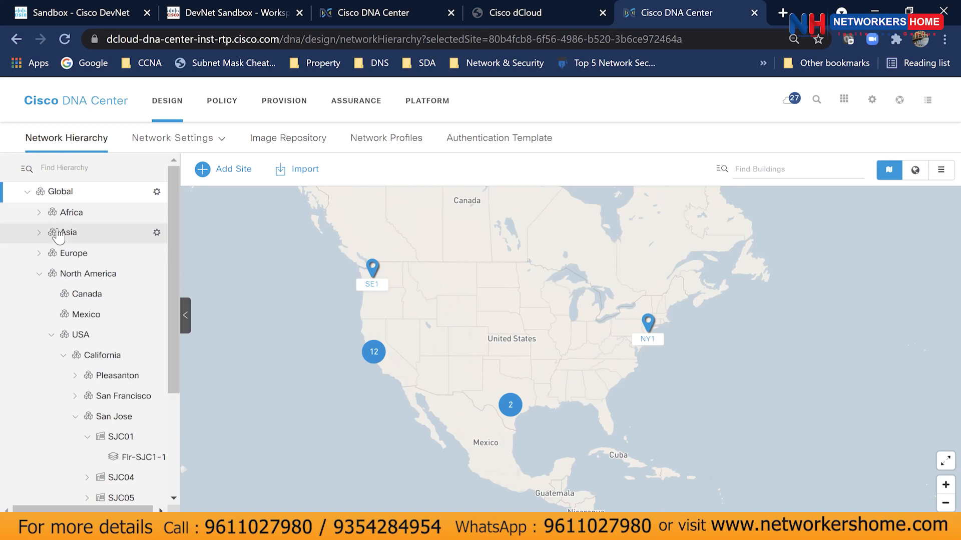
left_click(39, 273)
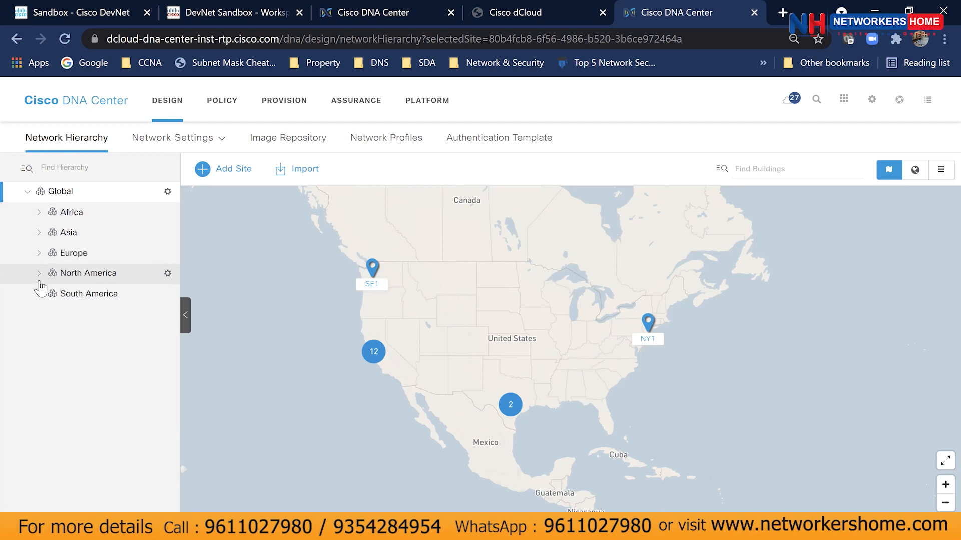
Add an area named India under Asia and pan the map to bring Asia into view.
left_click(39, 233)
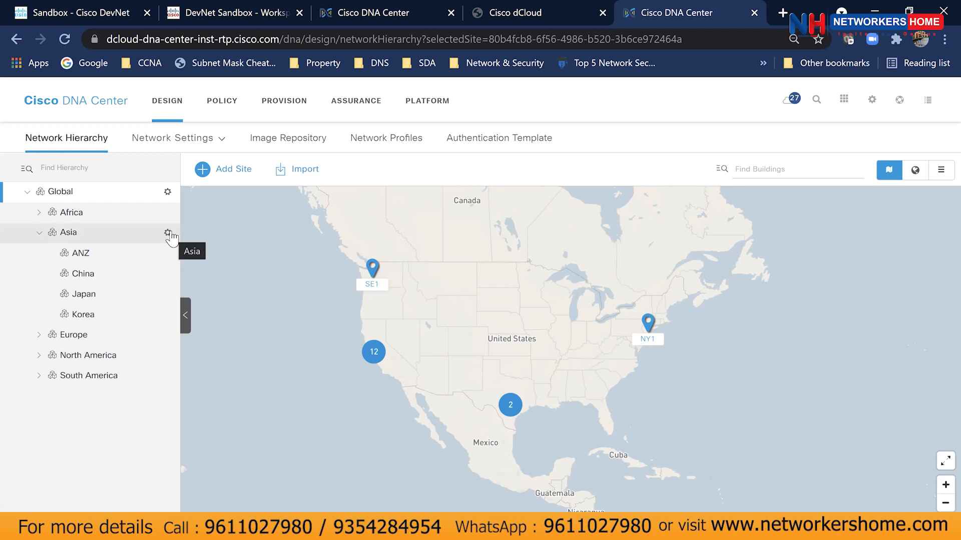
left_click(168, 233)
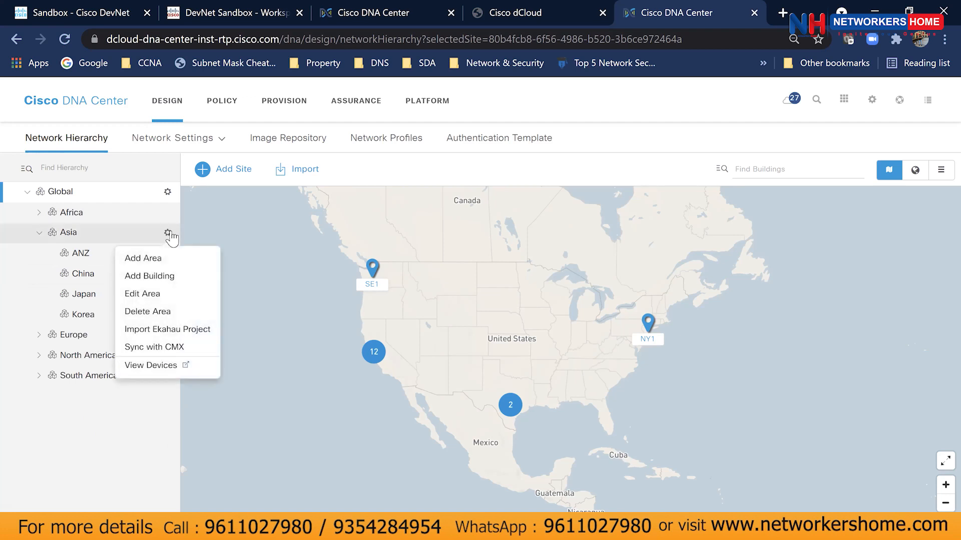
left_click(164, 264)
left_click(227, 282)
type("India")
left_click(326, 354)
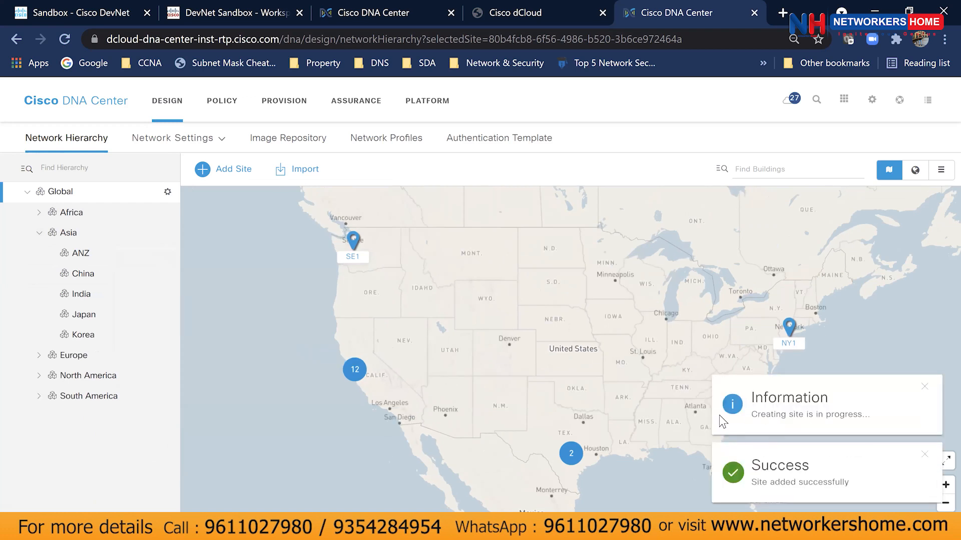
scroll(534, 414, "down", 5)
left_click_drag(655, 401, 428, 242)
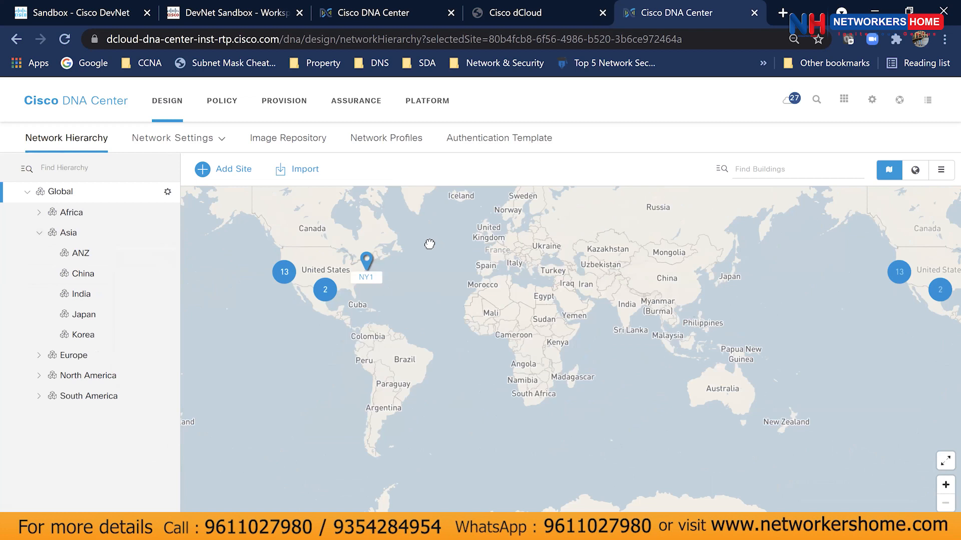
Add an area named Banagalore under India, then expand India and select Banagalore.
left_click(112, 294)
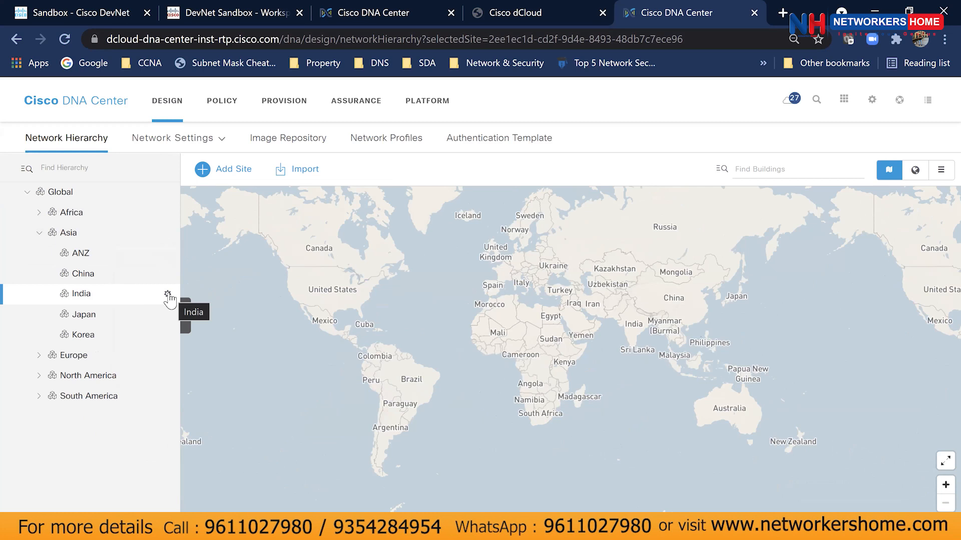
left_click(168, 295)
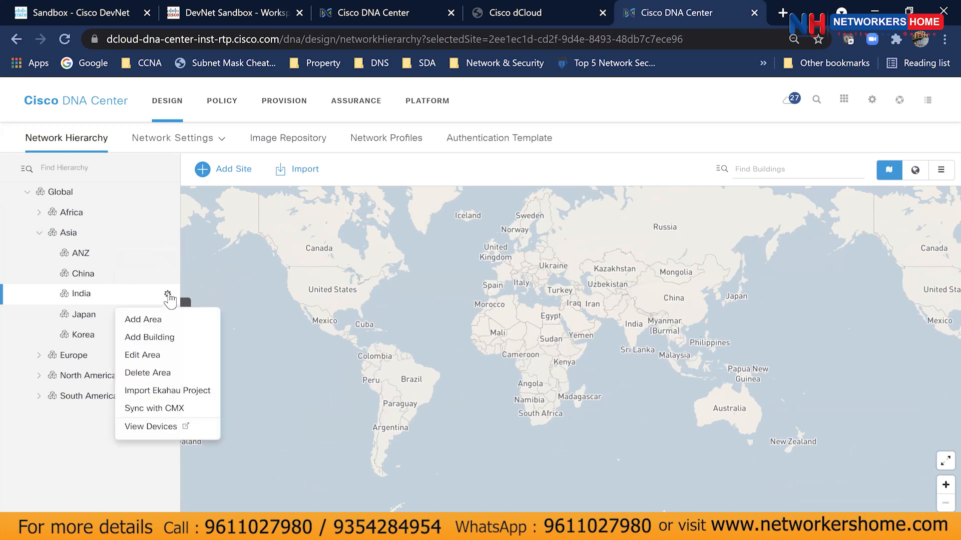
left_click(169, 318)
left_click(299, 284)
type("Banag")
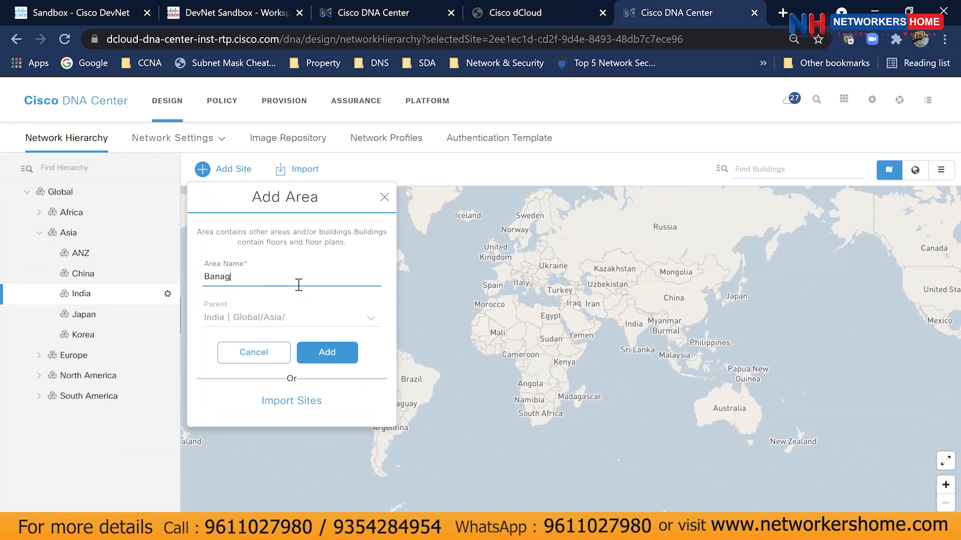
type("alore")
left_click(310, 352)
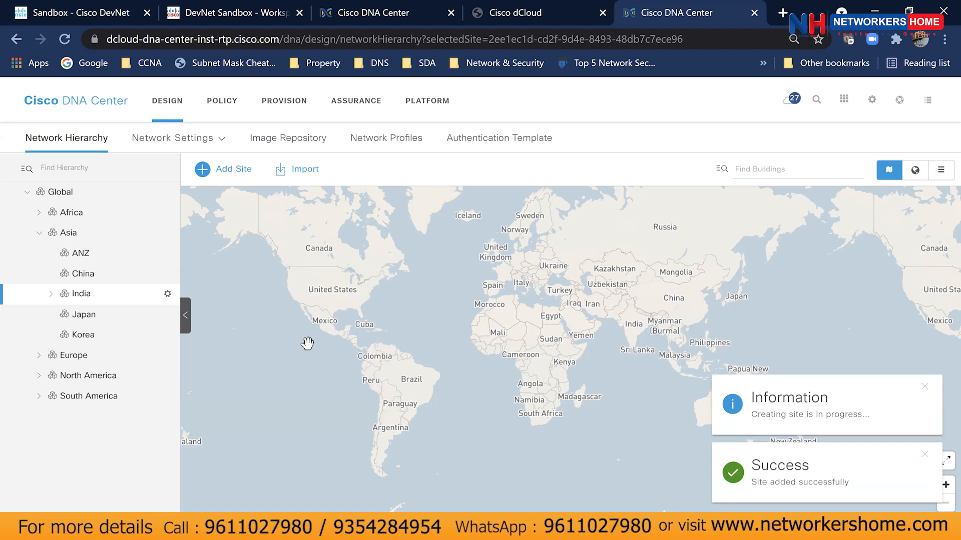
left_click(52, 297)
left_click(93, 322)
left_click(168, 314)
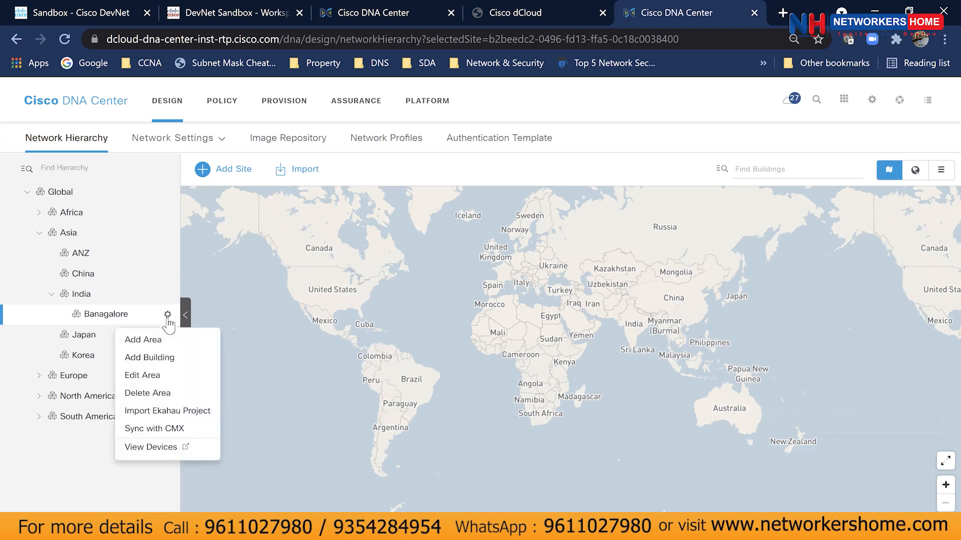
Add a building named NetworkersHome under Banagalore, leaving its Address field empty.
left_click(164, 364)
left_click(235, 279)
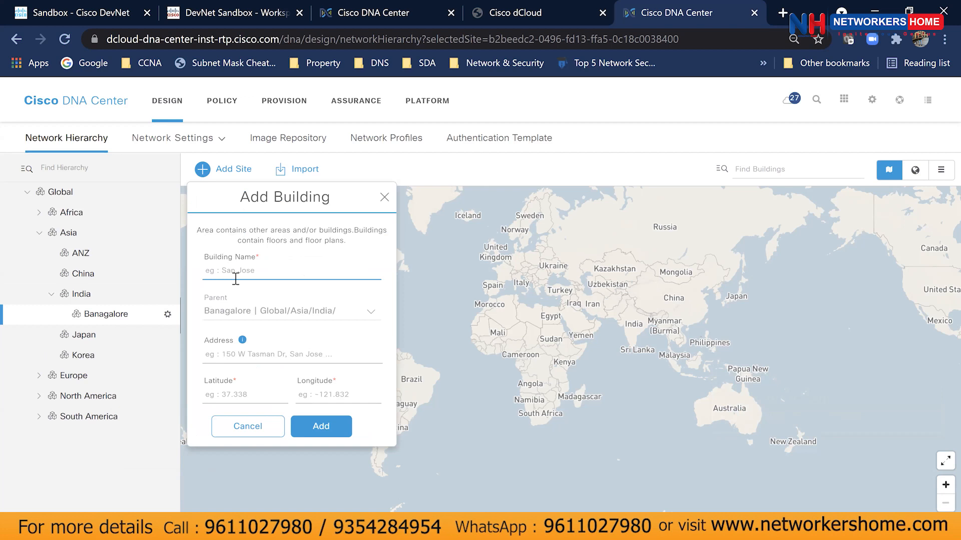
type("NetworkersHome")
left_click(254, 353)
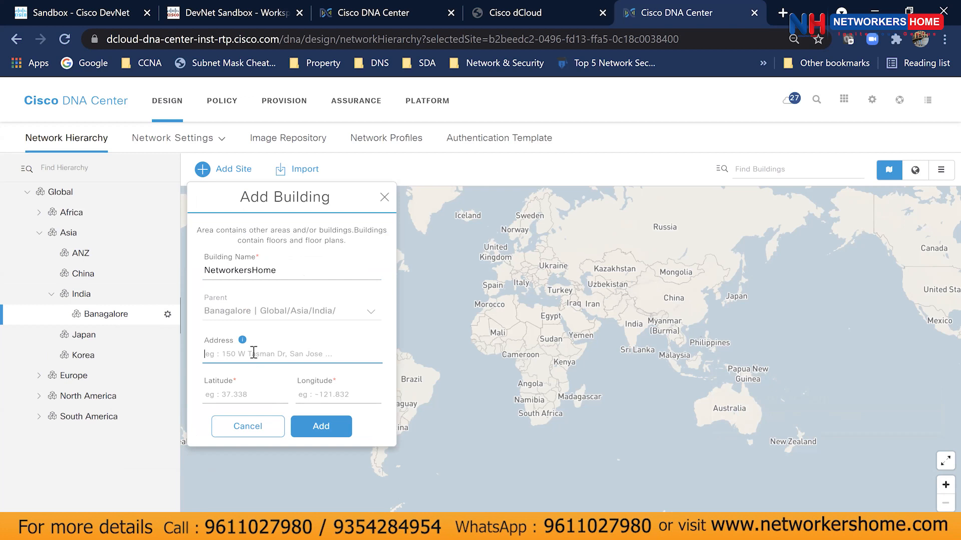
type("network")
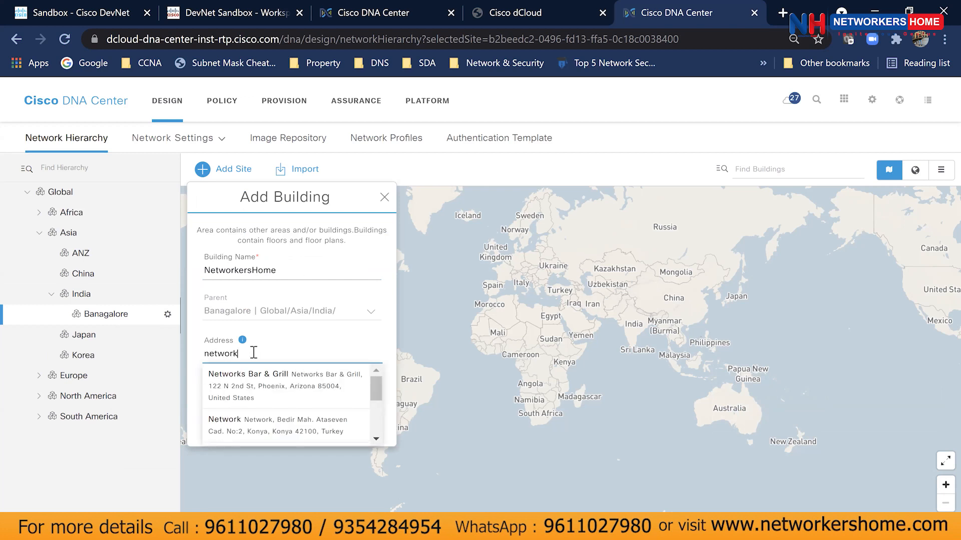
type("ershome")
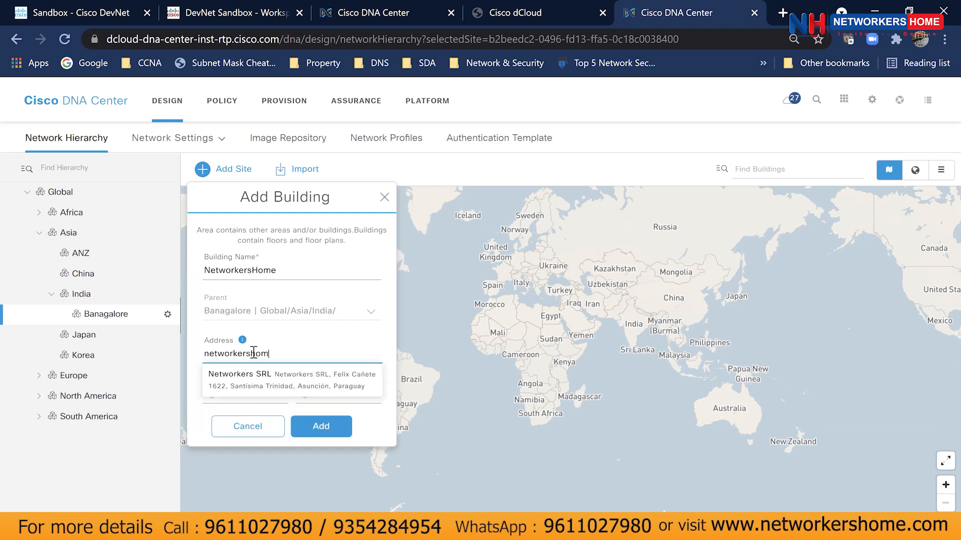
key("BackSpace")
key("BackSpace")
key("BackSpace")
key("BackSpace")
key("BackSpace")
key("BackSpace")
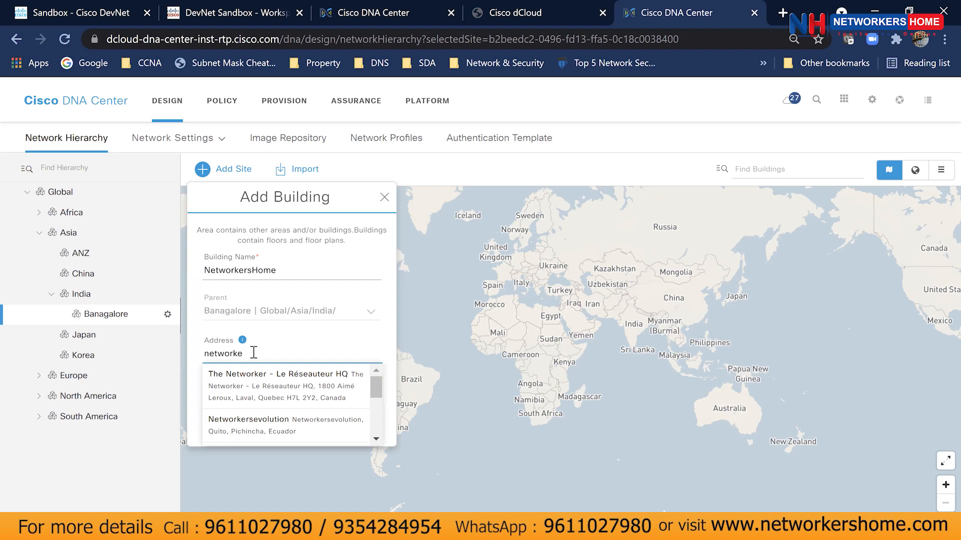
type("rshome")
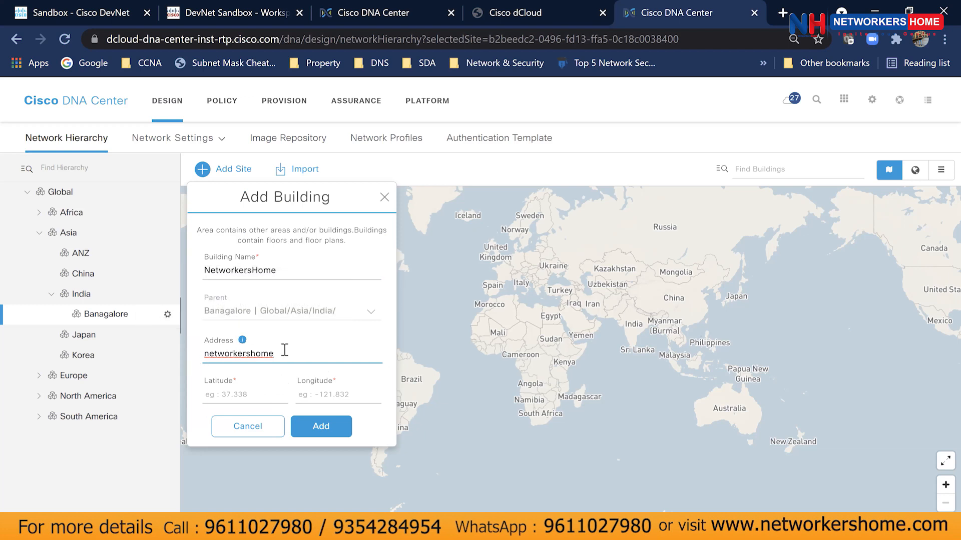
left_click_drag(281, 353, 202, 354)
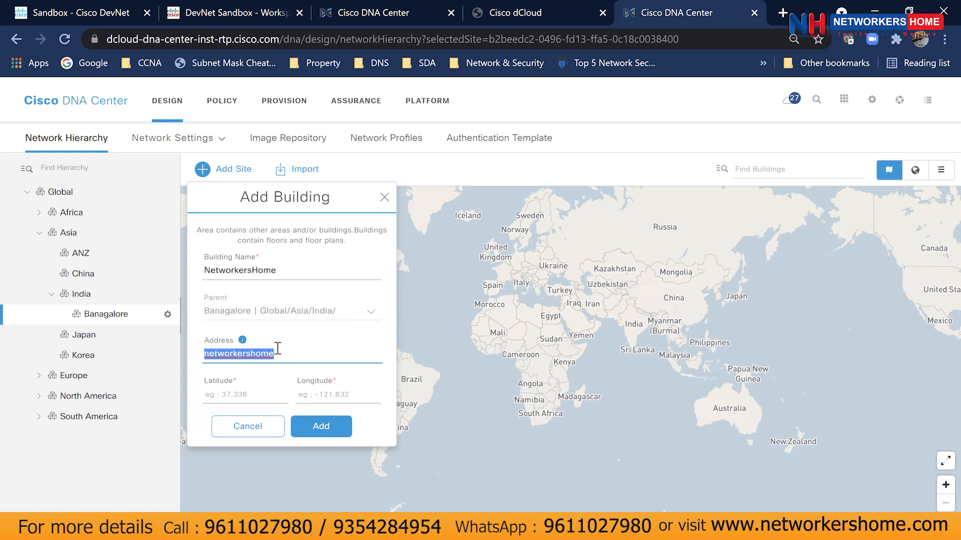
key("BackSpace")
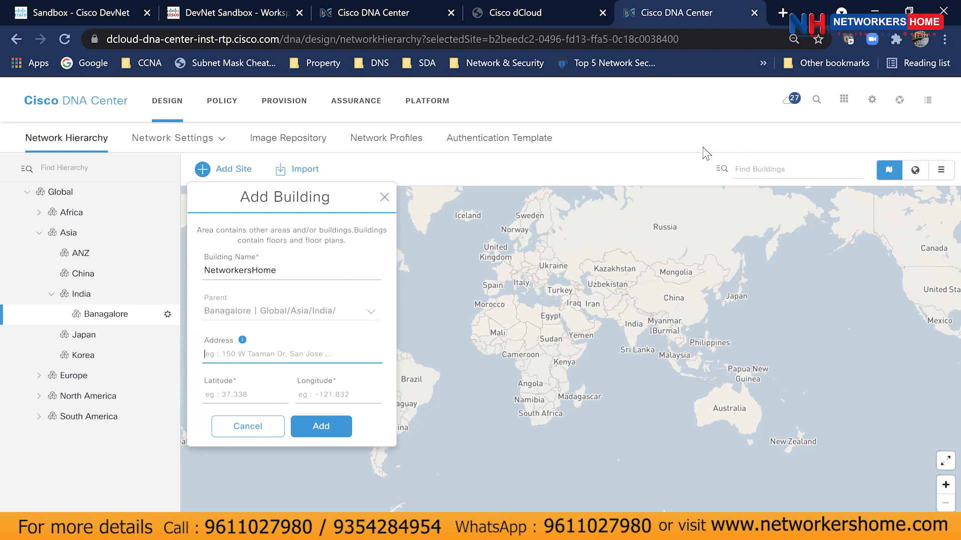
Open a new browser tab and begin entering a web address.
key("ctrl+t")
type("msp")
key("BackSpace")
key("BackSpace")
Look up networkershome in Google Maps and copy its Bengaluru street address for DNA Center.
type("ap")
key("Return")
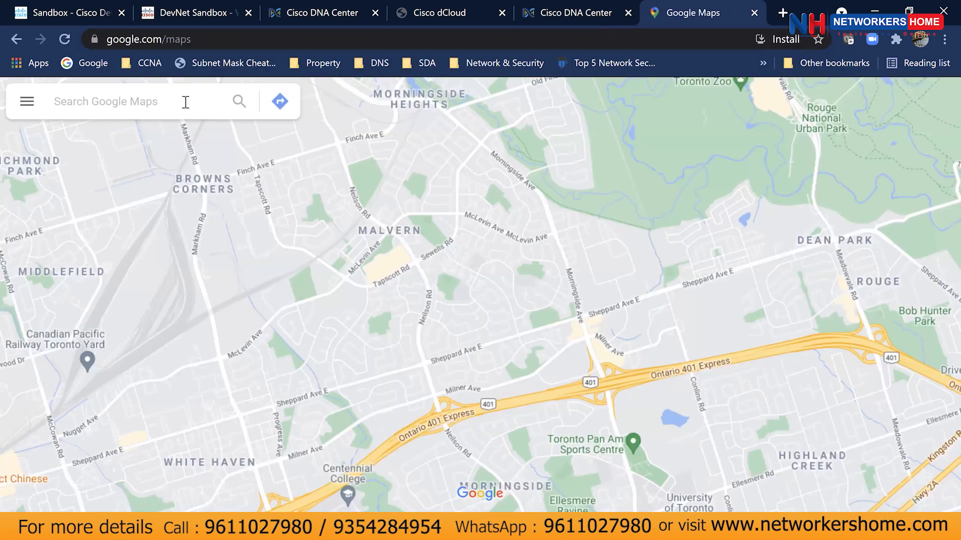
left_click(185, 101)
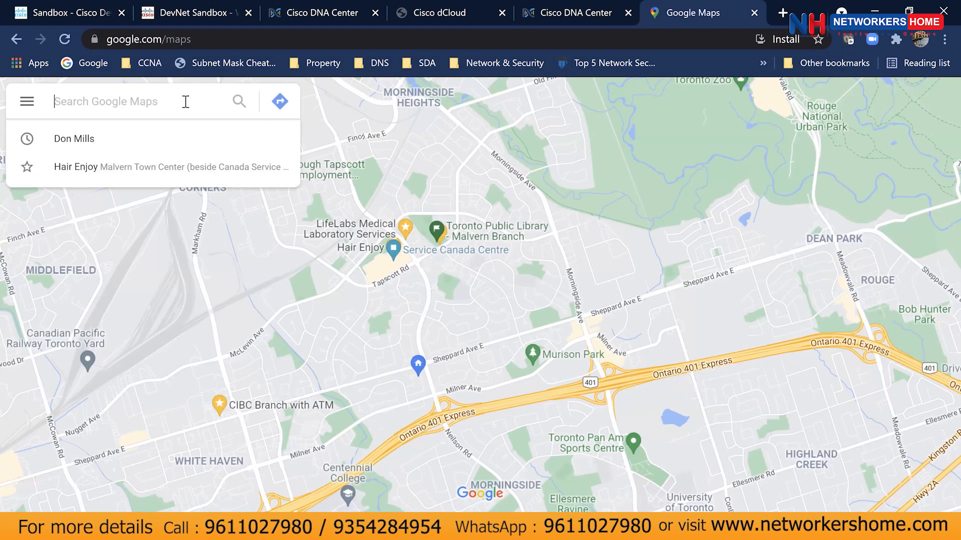
type("networkershome")
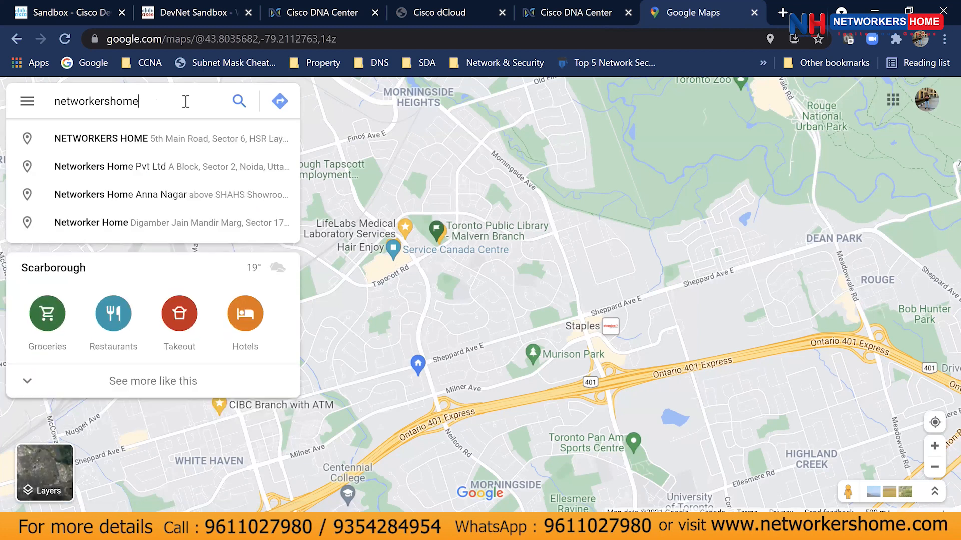
key("Return")
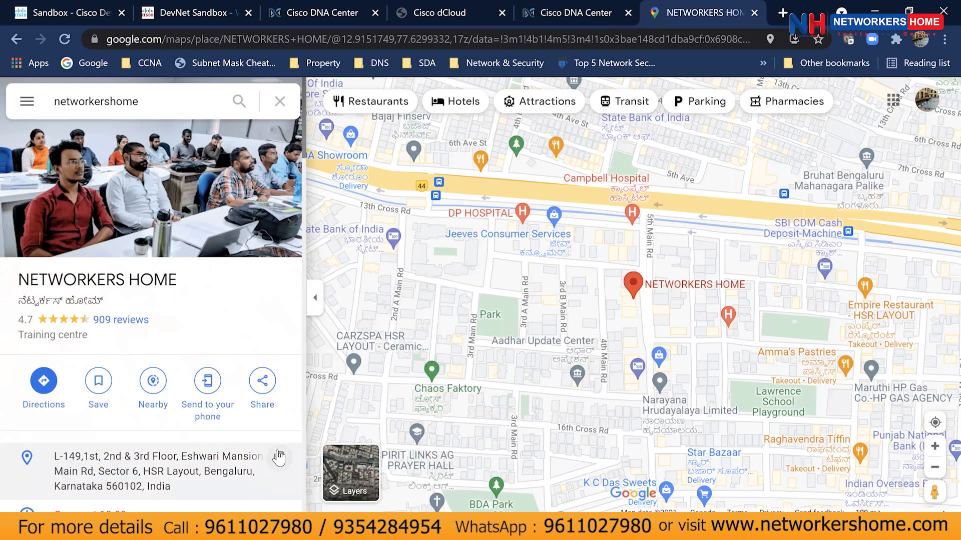
left_click(278, 457)
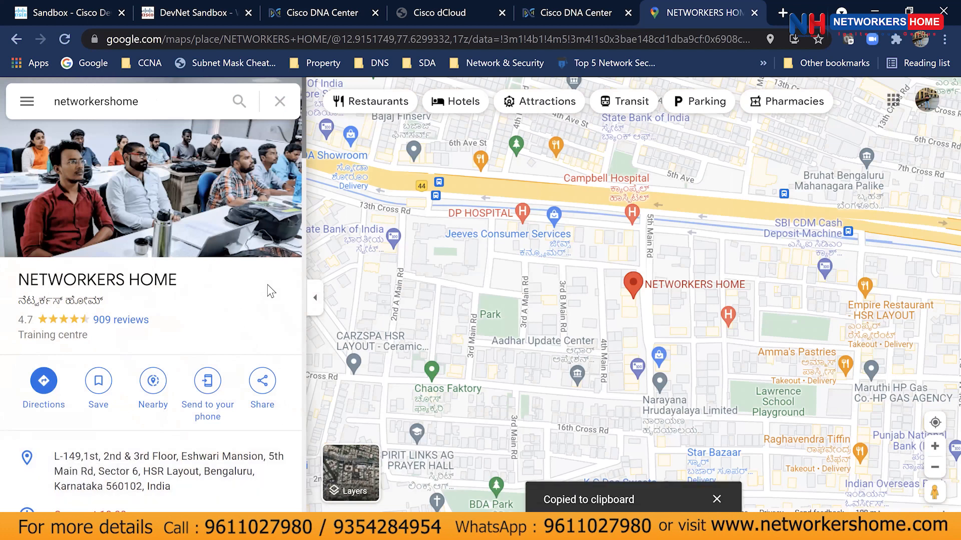
left_click(590, 21)
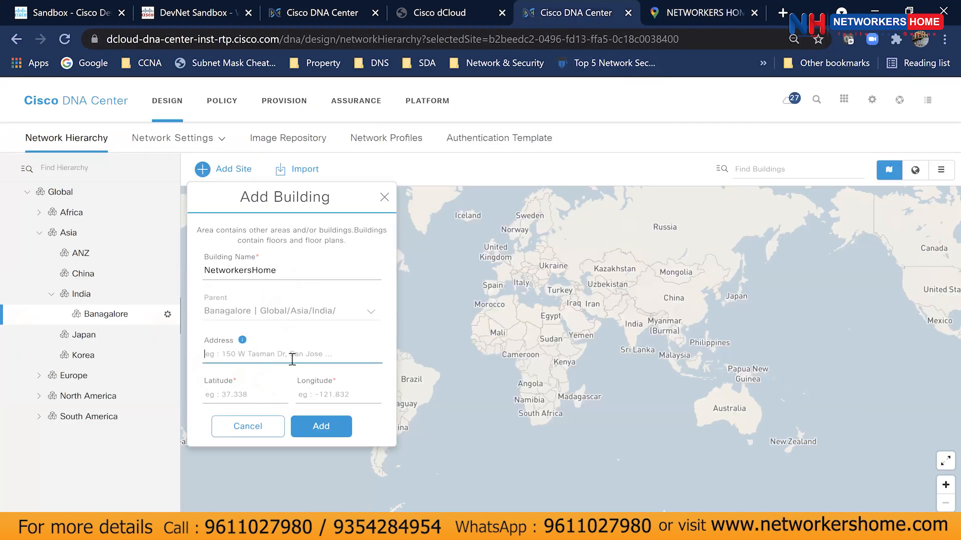
Paste the NetworkersHome address and pick the Sector 6, HSR Layout suggestion.
key("ctrl+v")
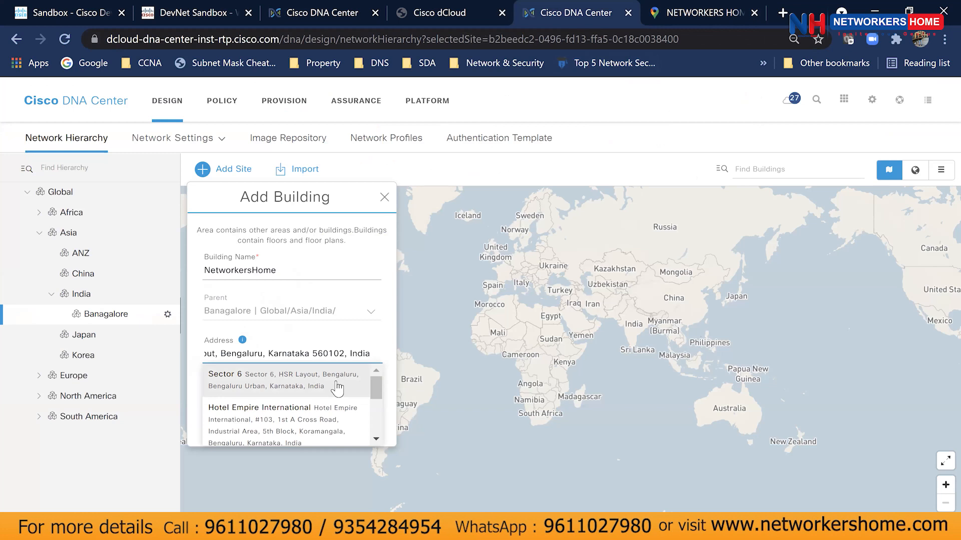
key("alt+Tab")
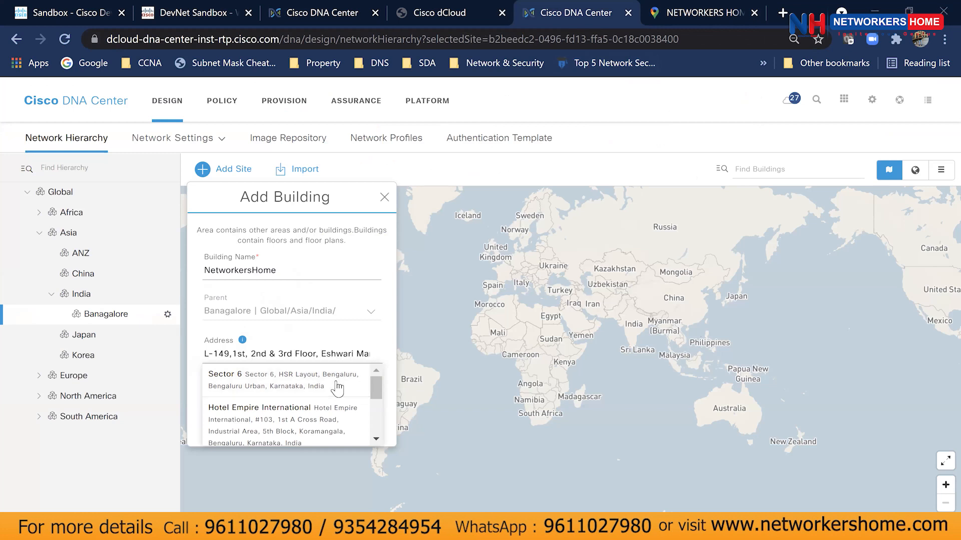
scroll(294, 399, "down", 1)
scroll(295, 399, "up", 1)
left_click(292, 388)
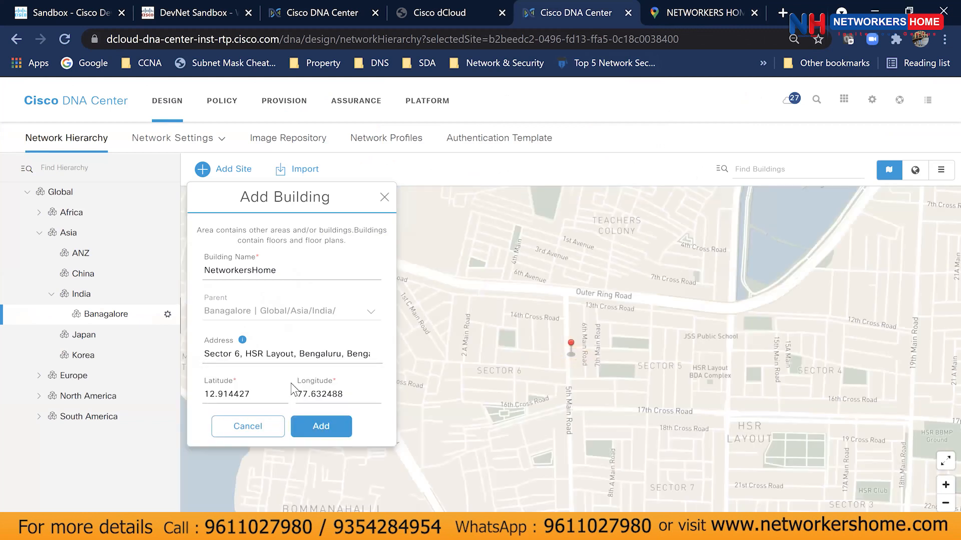
Add the NetworkersHome building under Banagalore at latitude 12.914427, longitude 77.632488.
scroll(595, 369, "up", 5)
scroll(559, 362, "up", 4)
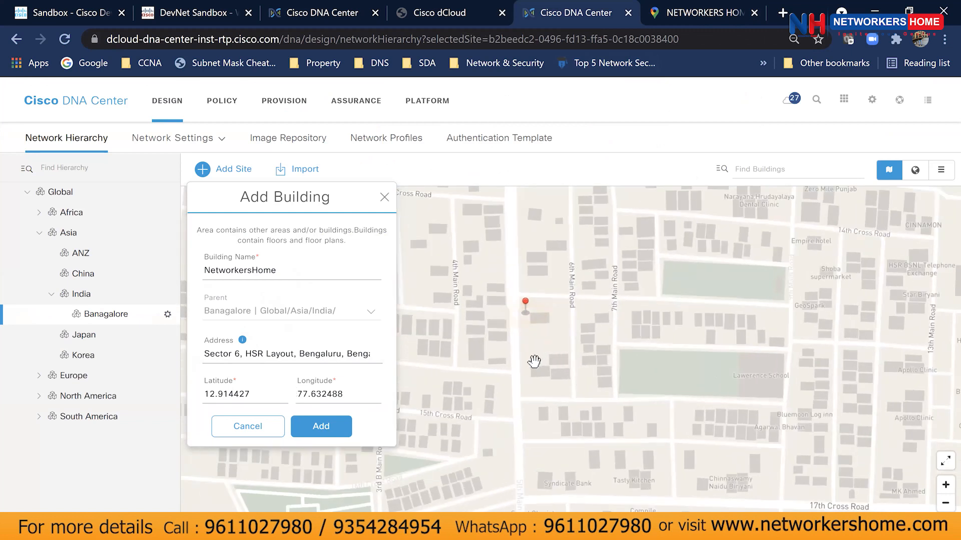
scroll(543, 363, "up", 1)
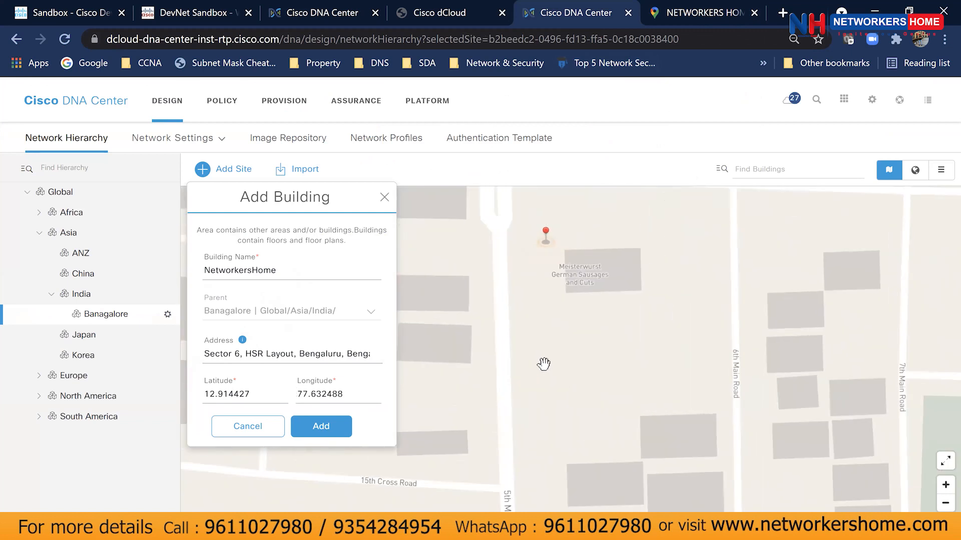
mouse_move(544, 364)
left_mouse_down()
mouse_move(551, 431)
mouse_move(551, 381)
left_mouse_up()
scroll(551, 428, "down", 3)
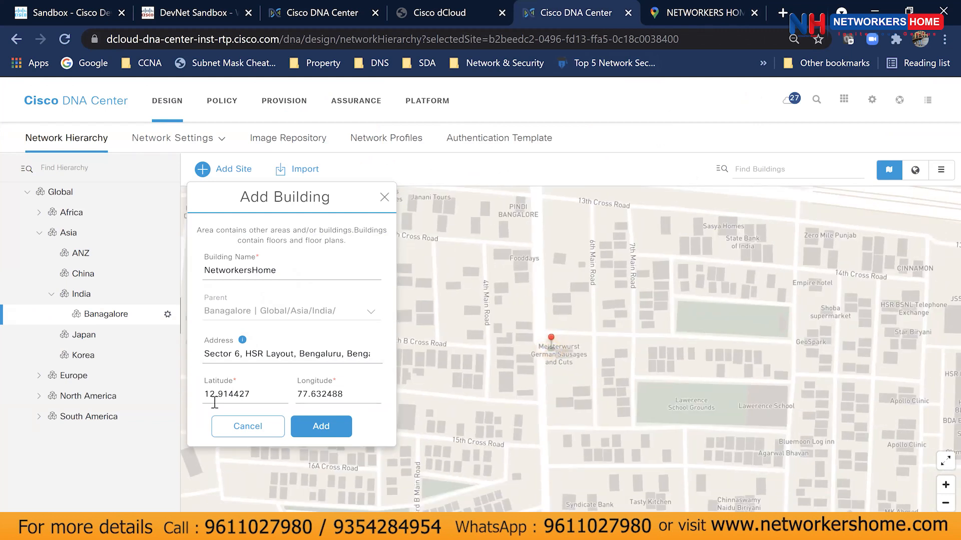
left_click(331, 426)
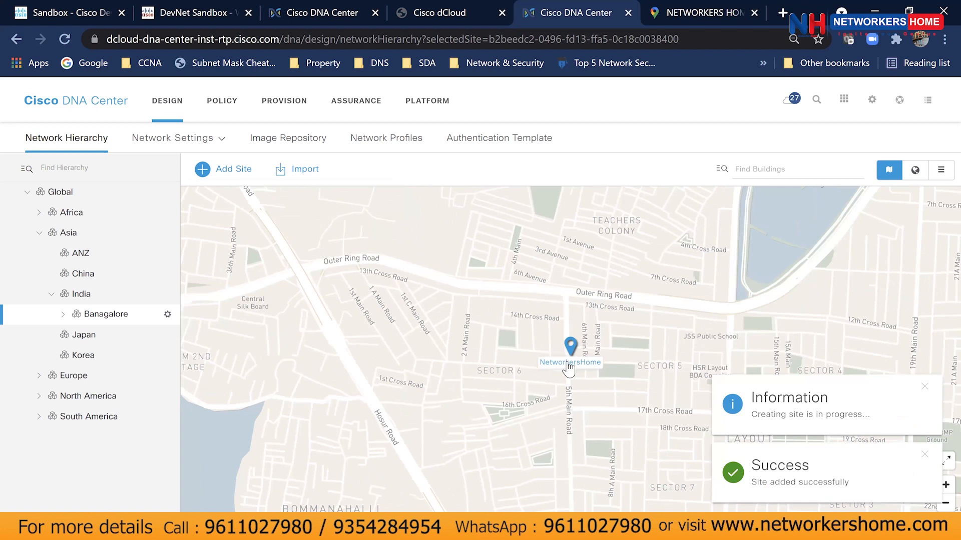
scroll(569, 369, "down", 3)
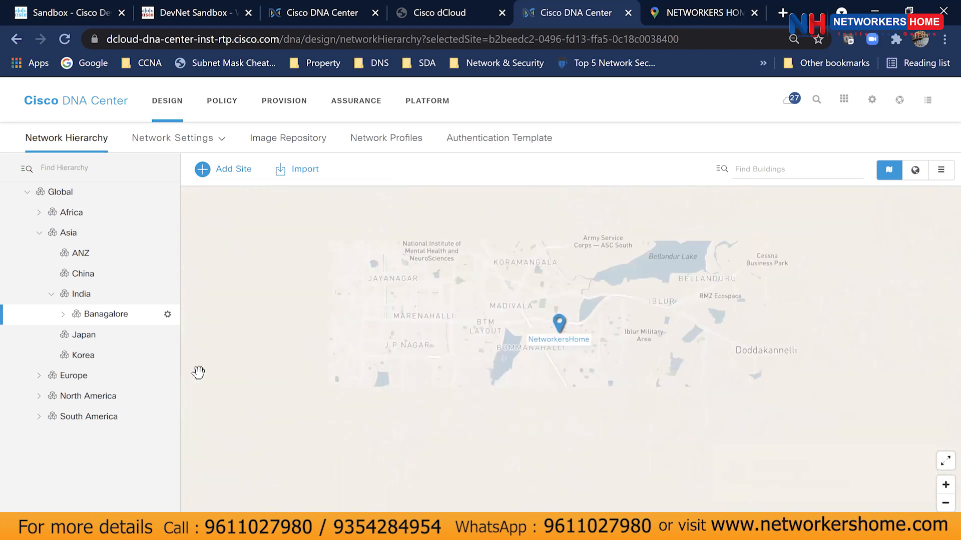
Start a new floor under the NetworkersHome building and name it 'Floor 2'.
left_click(63, 314)
left_click(88, 341)
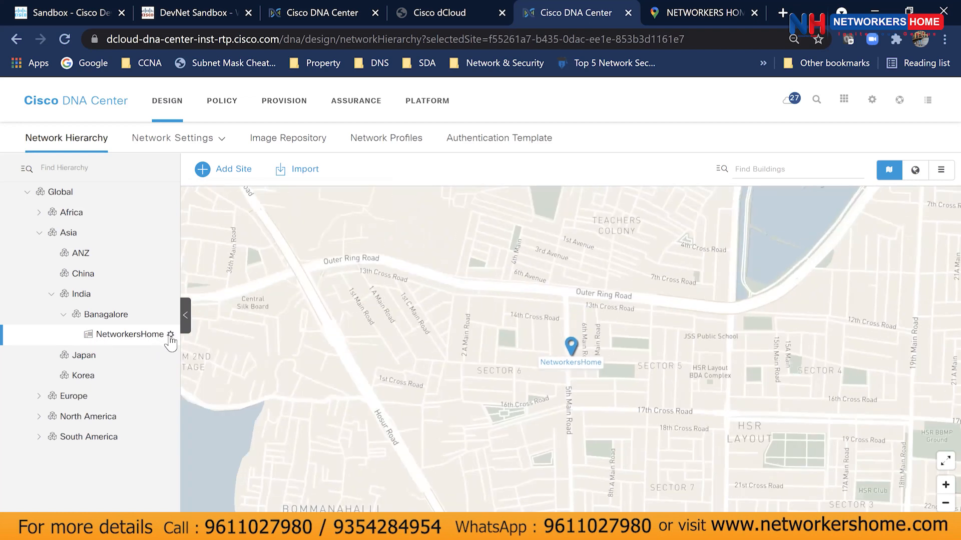
left_click(171, 335)
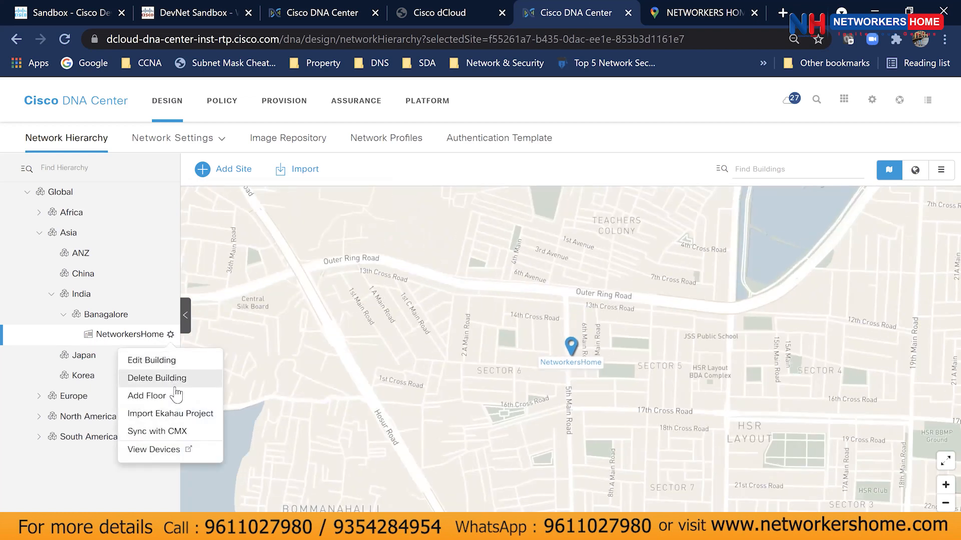
left_click(156, 395)
left_click(248, 241)
type("Fllor")
key("BackSpace")
key("BackSpace")
key("BackSpace")
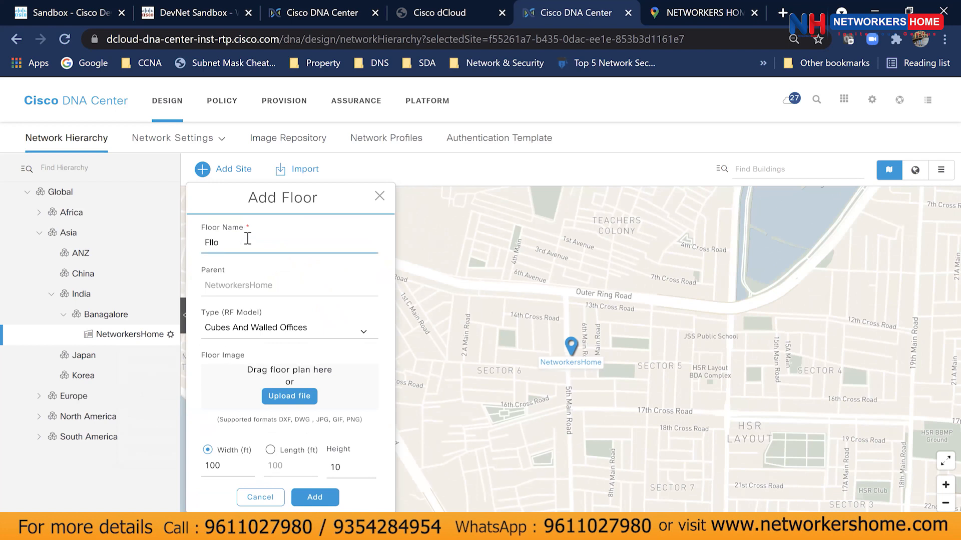
type("oor 2")
Set the floor type to Indoor High Ceiling and add it without a floor plan image.
left_click(265, 334)
left_click(265, 334)
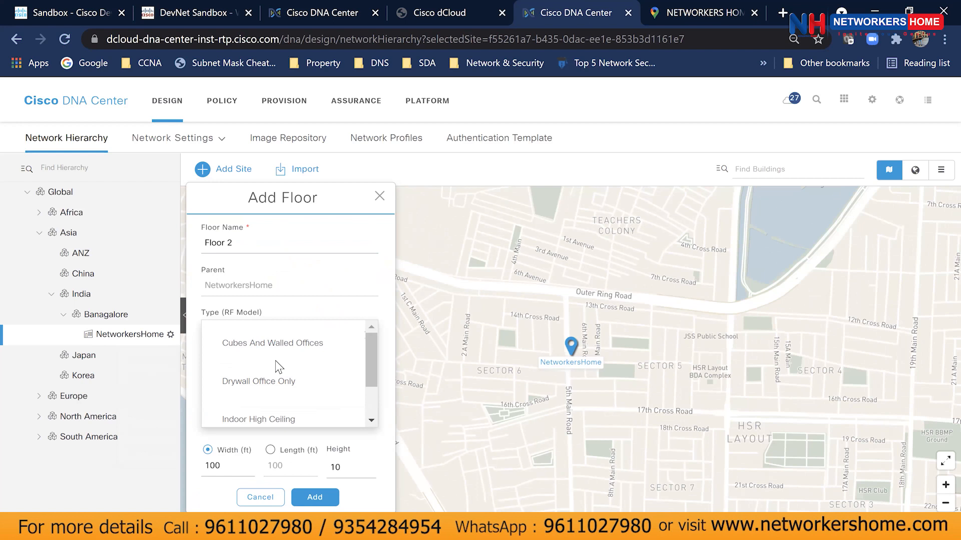
scroll(279, 367, "down", 1)
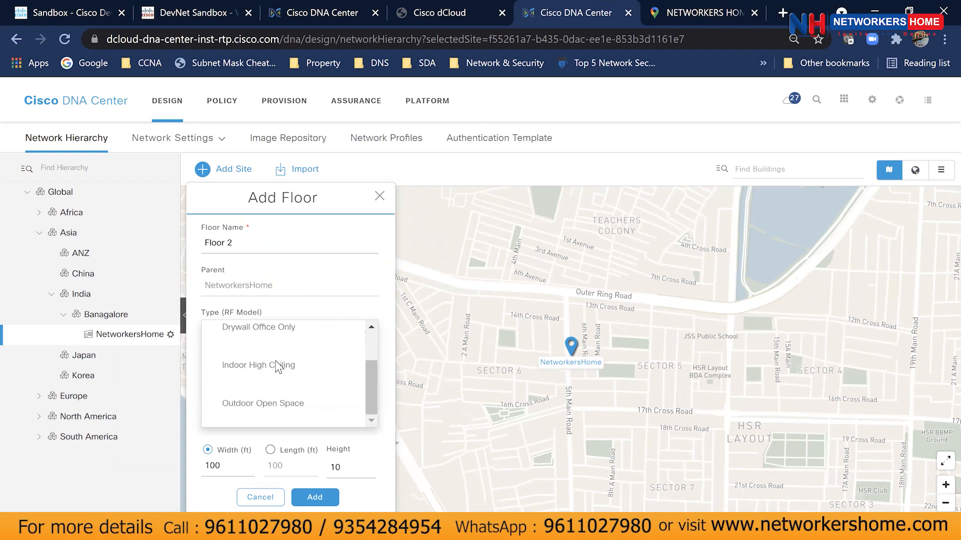
scroll(275, 369, "up", 1)
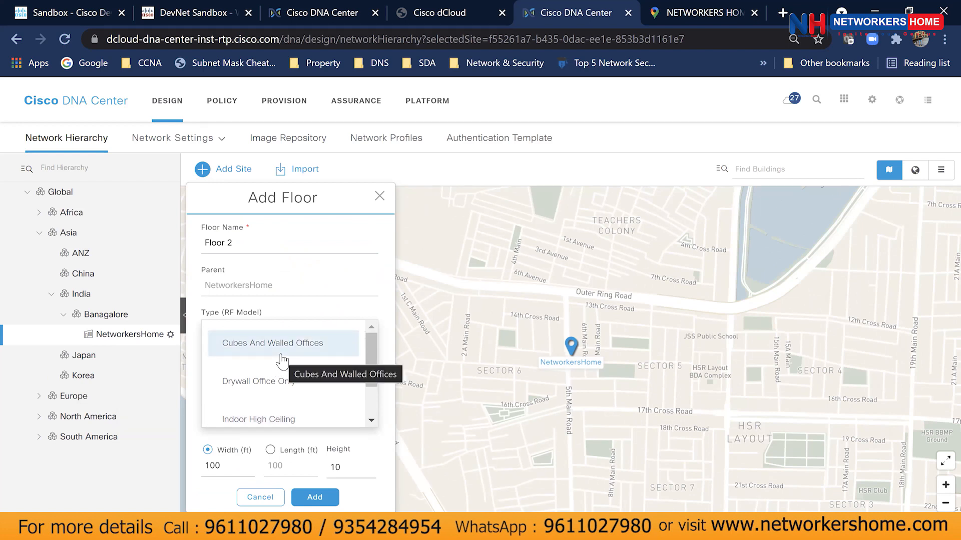
scroll(300, 368, "down", 1)
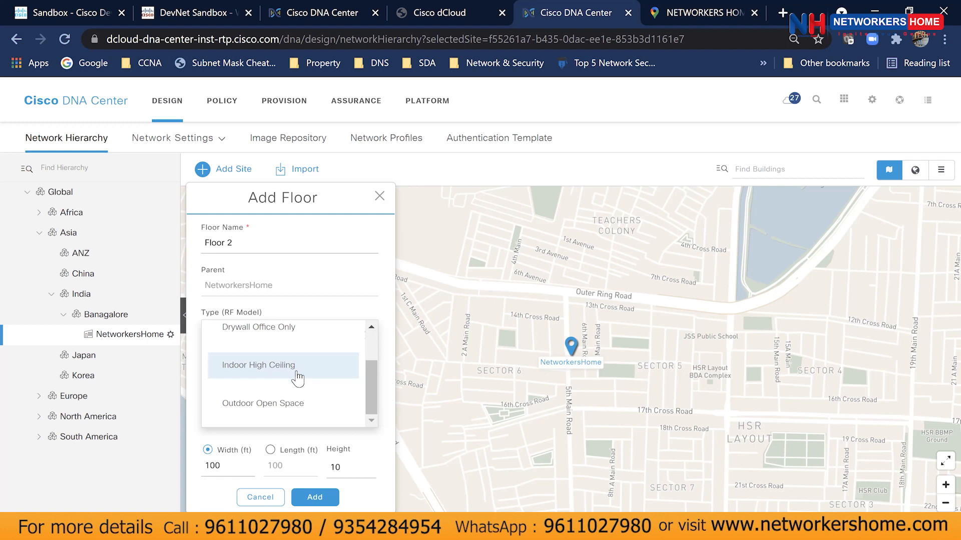
left_click(298, 379)
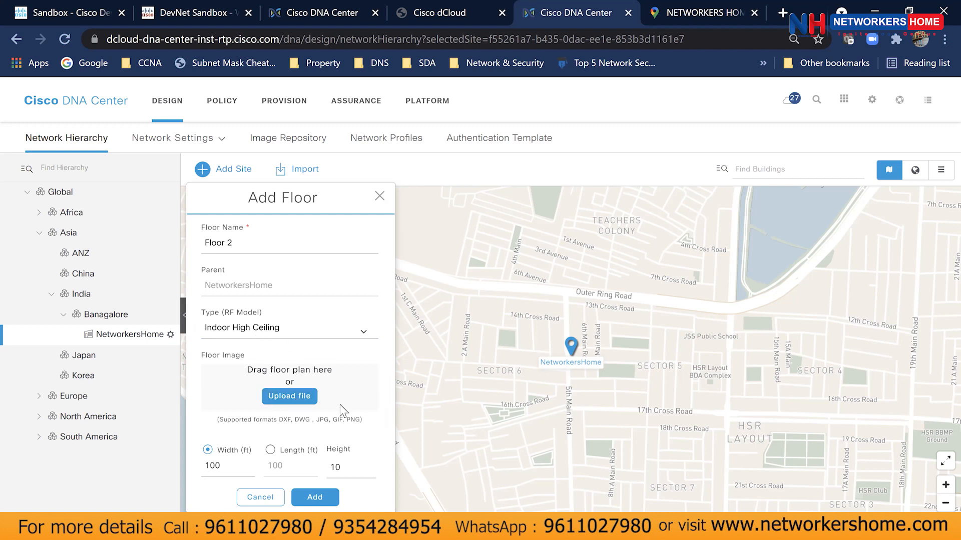
left_click(314, 498)
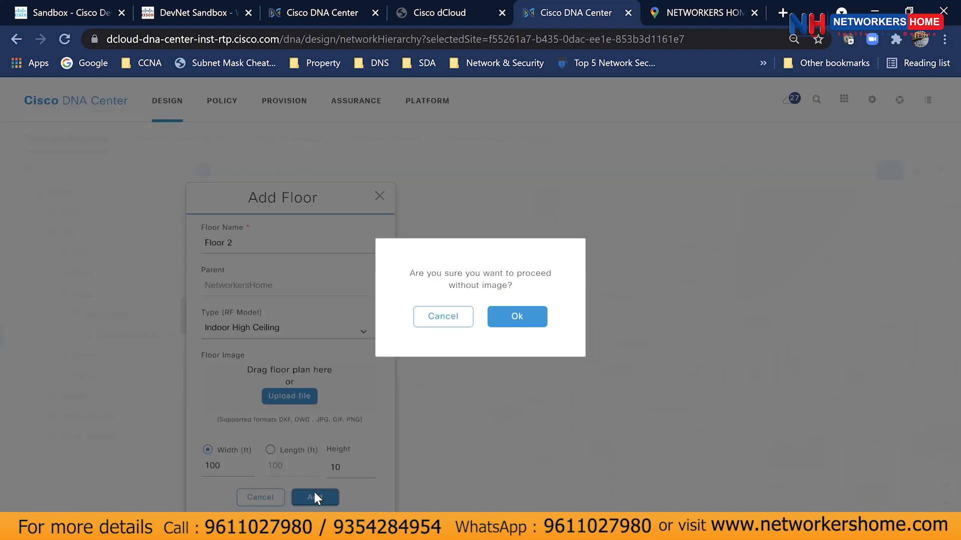
left_click(506, 323)
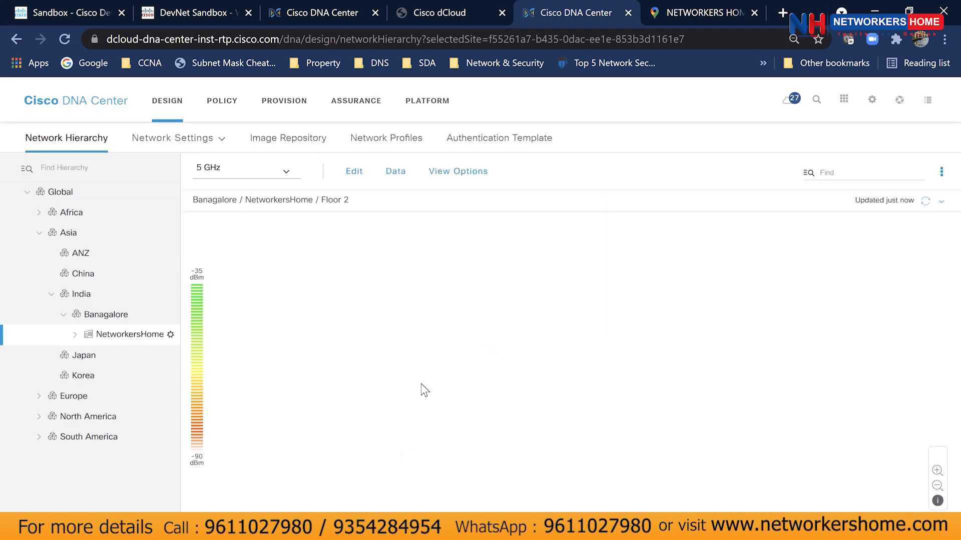
Expand NetworkersHome in the hierarchy and check that Floor 2 is listed beneath it.
left_click(75, 334)
left_click(101, 354)
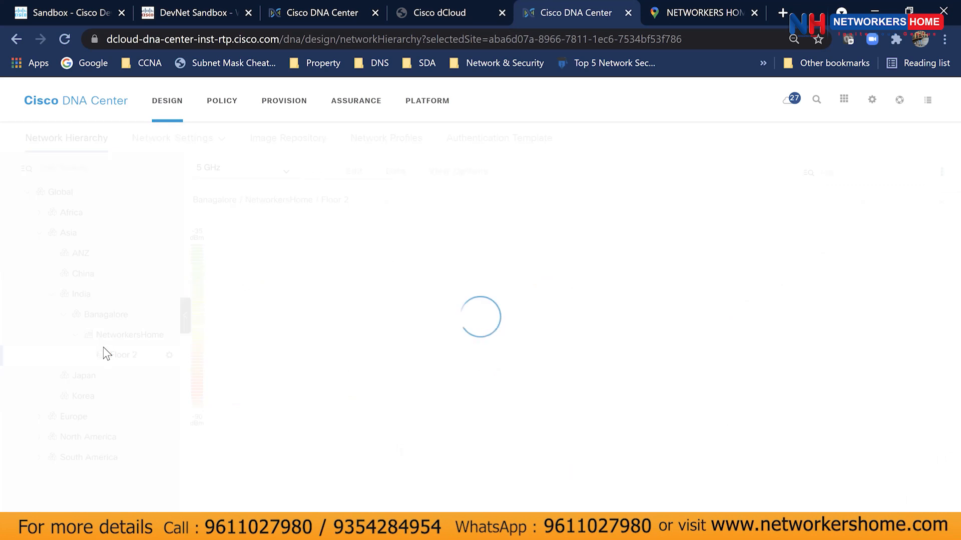
left_click(75, 335)
left_click(75, 335)
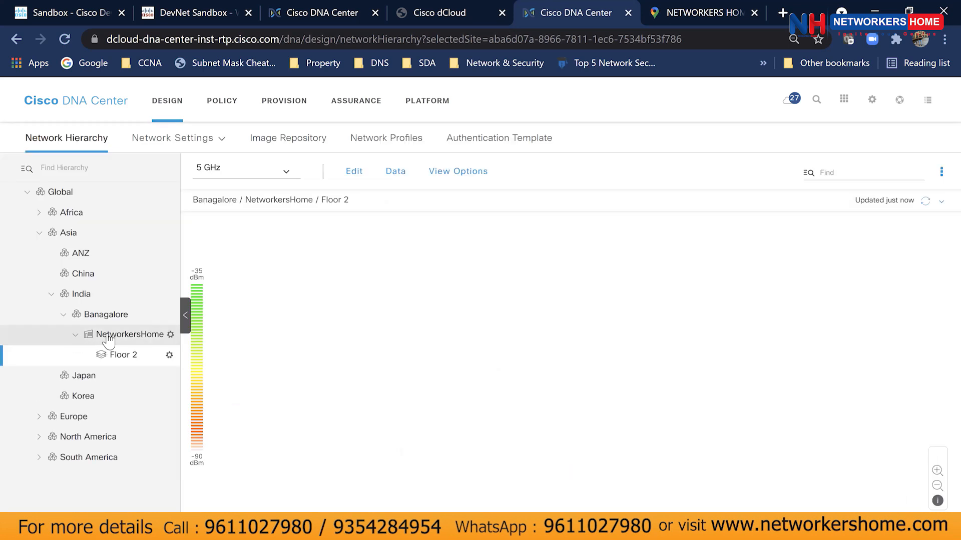
left_click(108, 341)
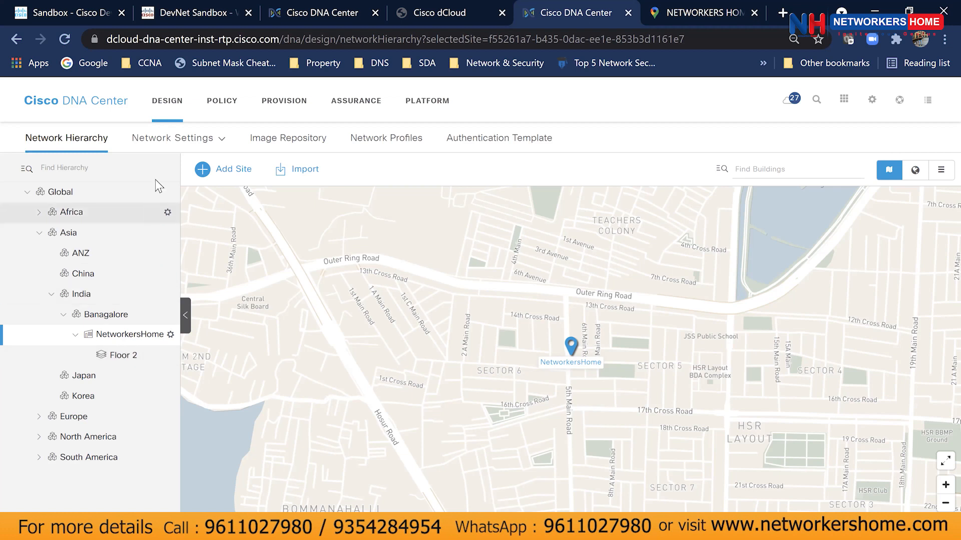
Open the Network Settings server page at the Global level.
mouse_move(158, 150)
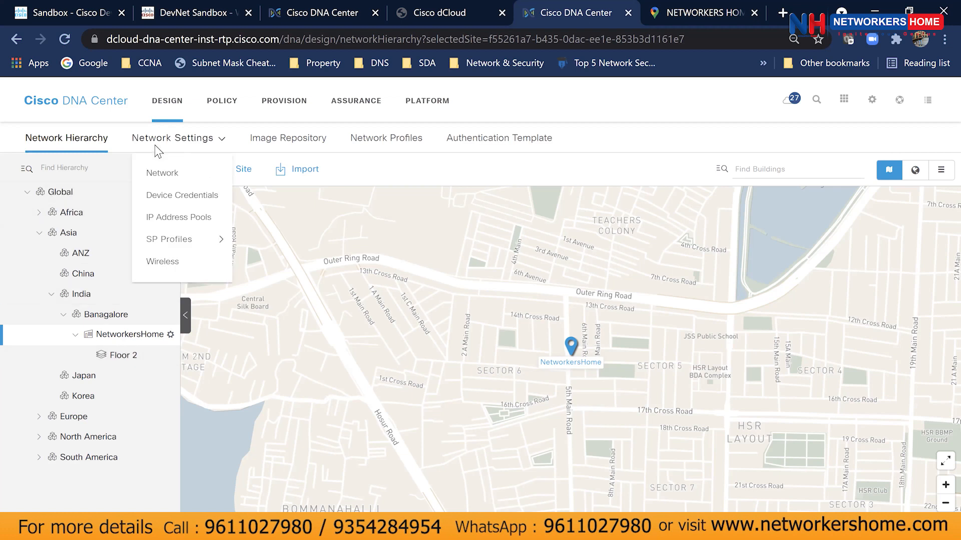
left_click(168, 178)
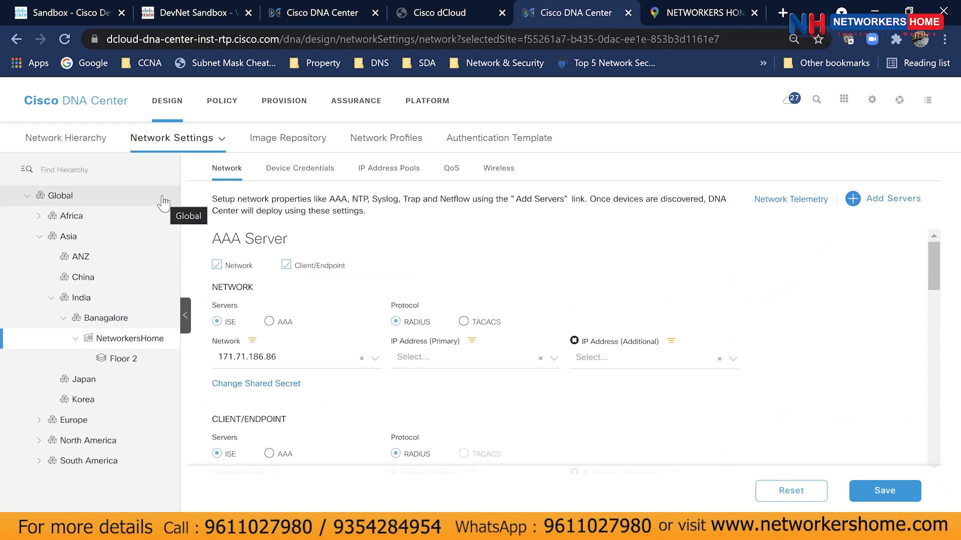
left_click(59, 200)
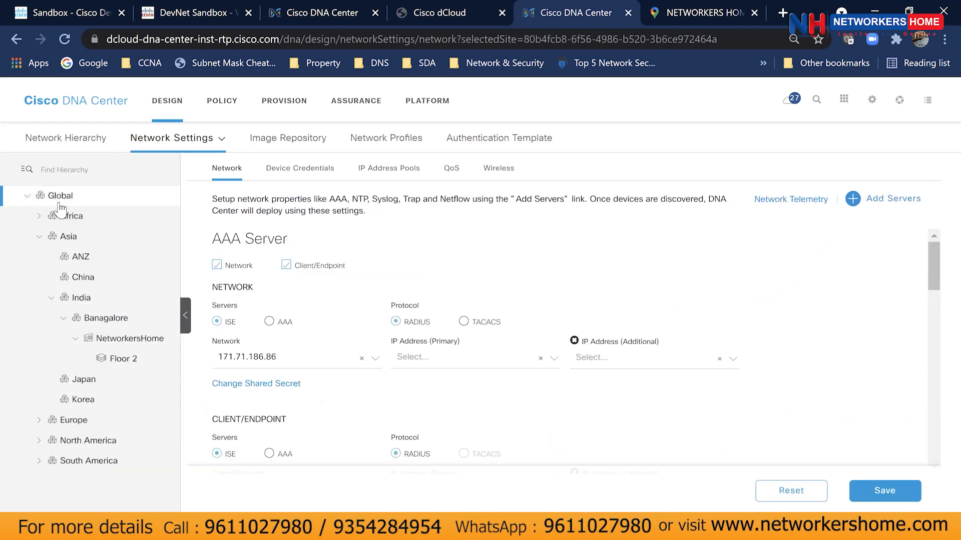
Select Banagalore under Asia to view its AAA server: ISE over RADIUS at 171.71.186.86.
left_click(39, 237)
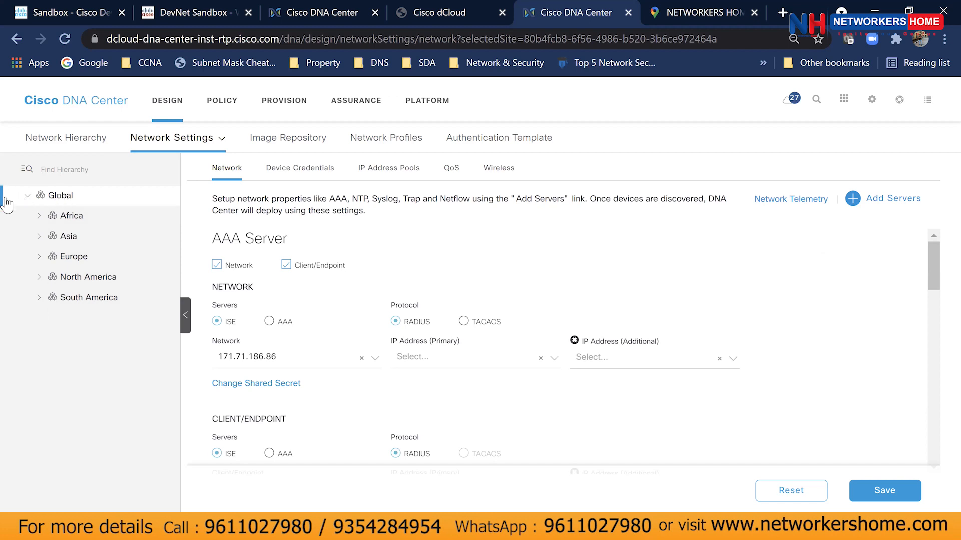
left_click(39, 237)
left_click(86, 320)
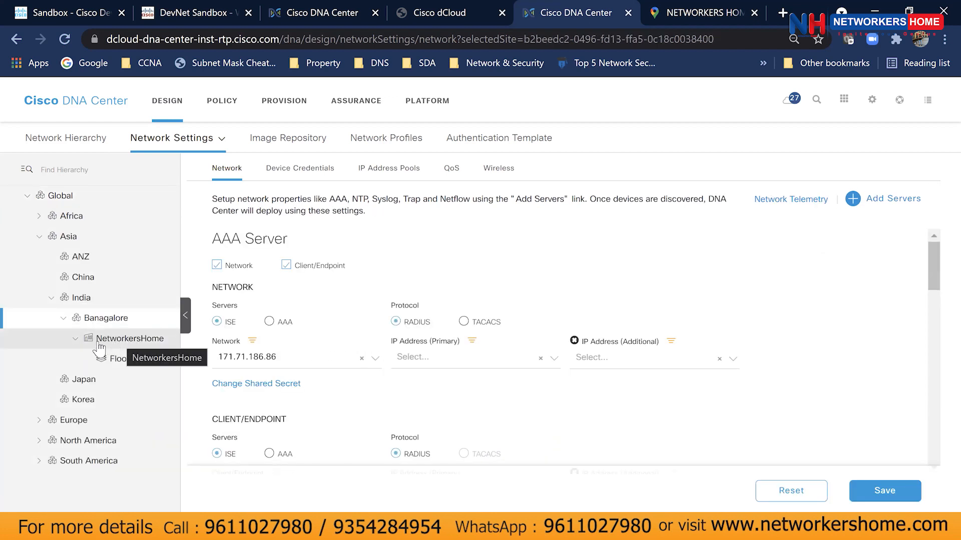
right_click(120, 319)
left_click(110, 319)
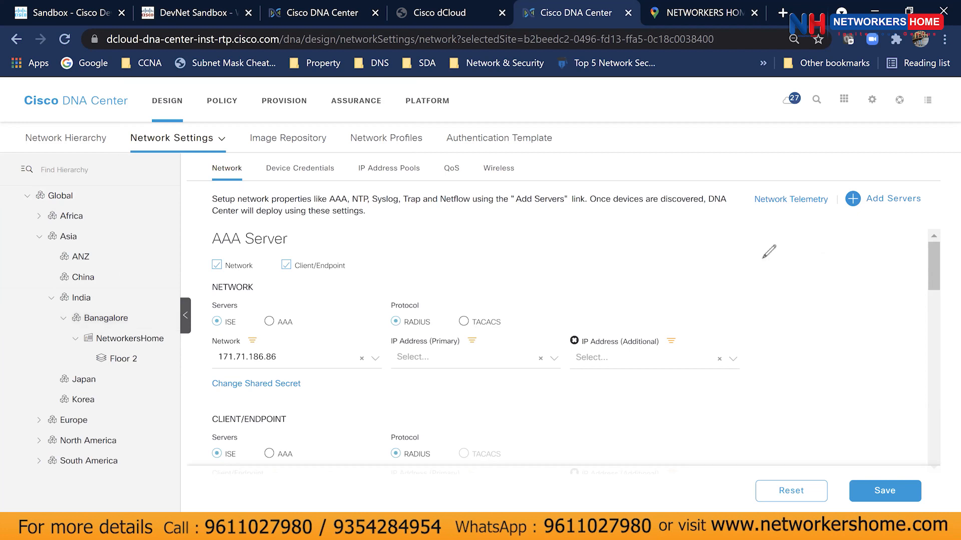
mouse_move(660, 221)
left_mouse_down()
mouse_move(644, 233)
mouse_move(673, 243)
mouse_move(694, 274)
left_mouse_up()
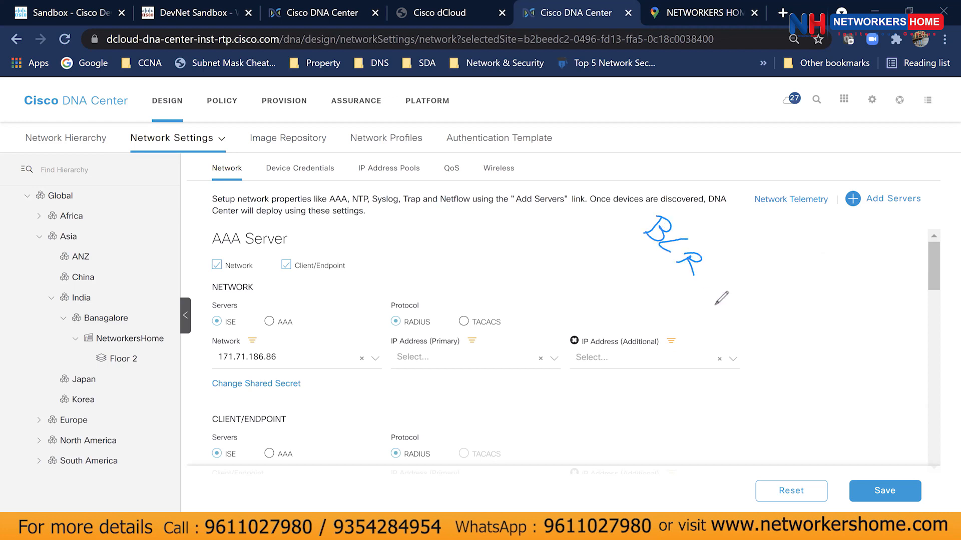
mouse_move(572, 243)
left_mouse_down()
mouse_move(618, 240)
mouse_move(647, 260)
mouse_move(662, 324)
left_mouse_up()
mouse_move(563, 239)
left_mouse_down()
mouse_move(554, 249)
mouse_move(580, 275)
left_mouse_up()
left_click_drag(641, 315, 659, 353)
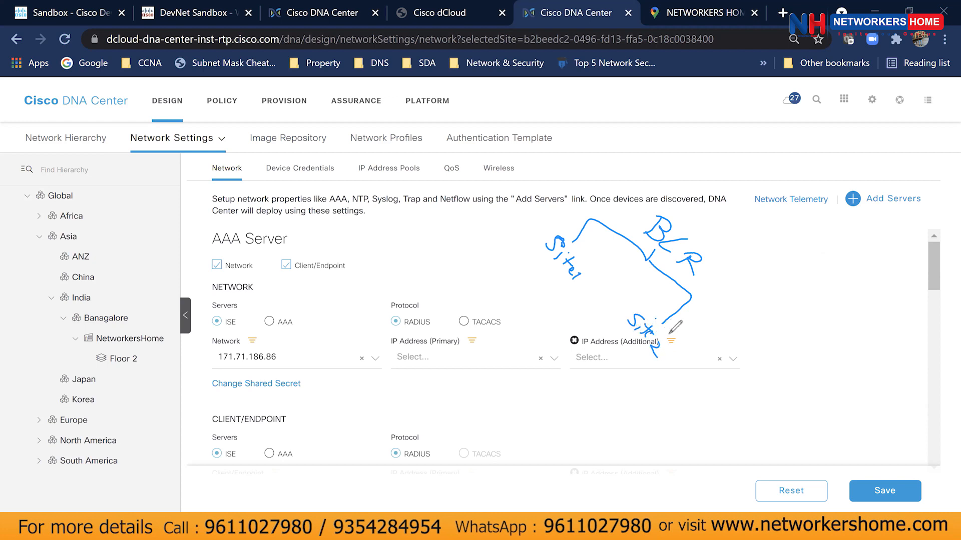
mouse_move(546, 226)
left_mouse_down()
mouse_move(612, 263)
mouse_move(675, 342)
mouse_move(543, 266)
mouse_move(558, 231)
left_mouse_up()
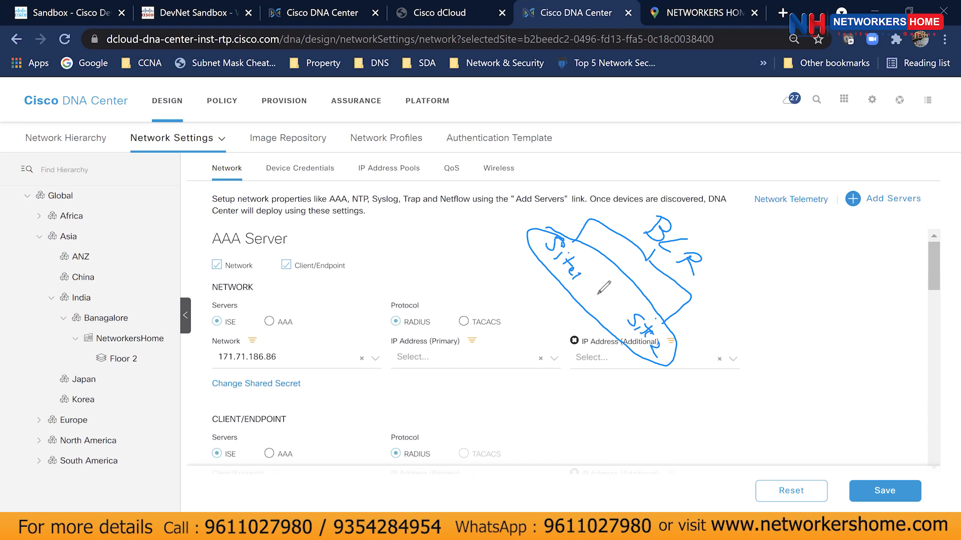
mouse_move(662, 205)
left_mouse_down()
mouse_move(713, 270)
mouse_move(660, 205)
left_mouse_up()
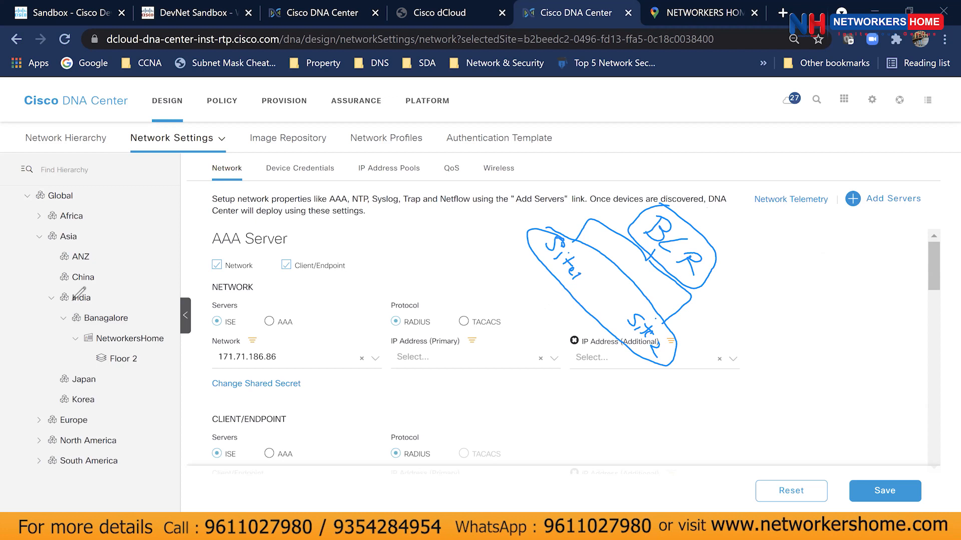
mouse_move(117, 307)
left_mouse_down()
mouse_move(66, 307)
mouse_move(126, 326)
mouse_move(65, 327)
mouse_move(56, 307)
left_mouse_up()
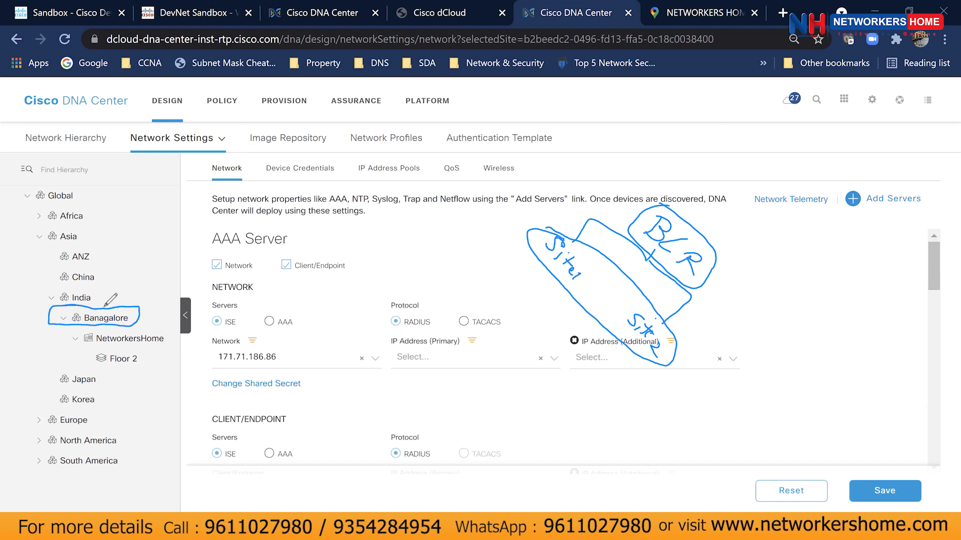
mouse_move(211, 165)
left_mouse_down()
mouse_move(255, 180)
mouse_move(208, 163)
left_mouse_up()
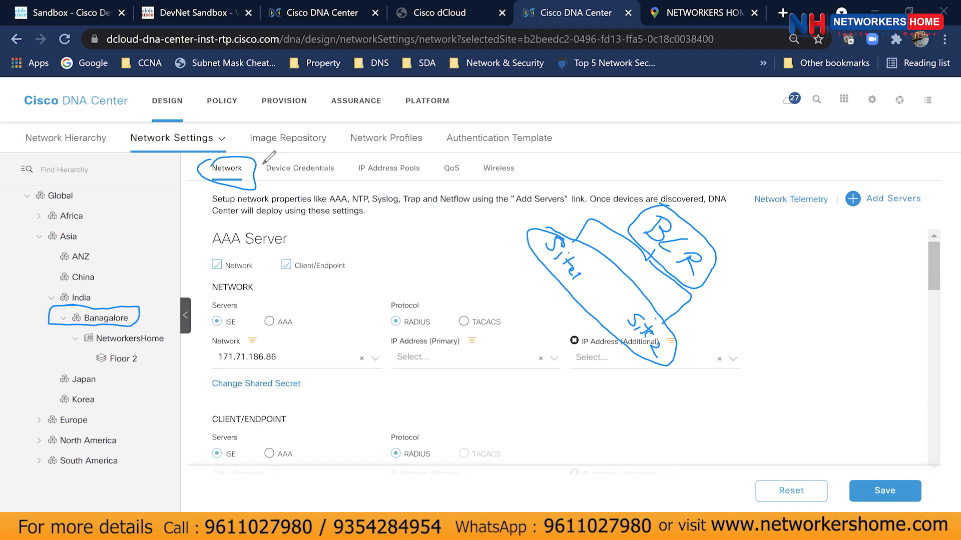
mouse_move(567, 236)
left_mouse_down()
mouse_move(602, 269)
mouse_move(539, 250)
mouse_move(571, 235)
mouse_move(532, 279)
mouse_move(540, 289)
left_mouse_up()
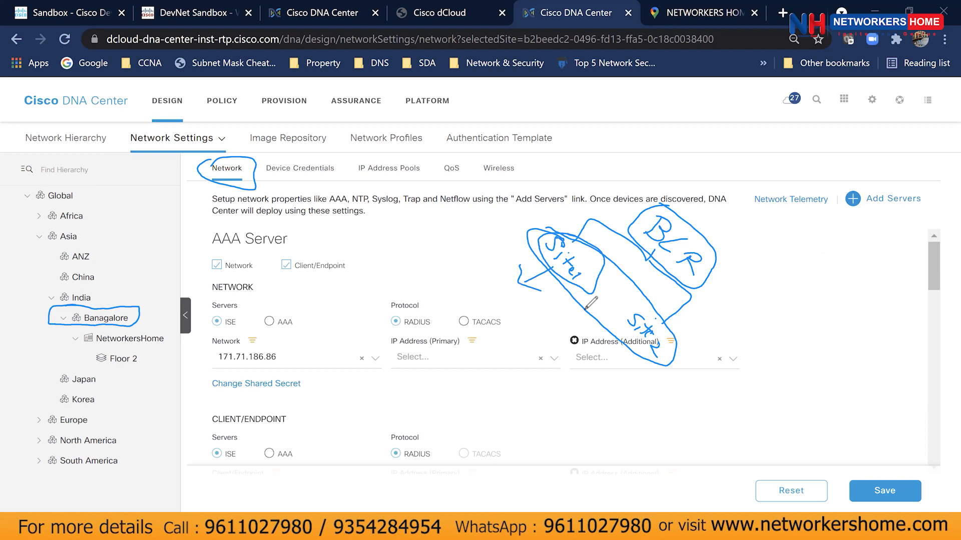
mouse_move(641, 294)
left_mouse_down()
mouse_move(673, 343)
mouse_move(622, 318)
mouse_move(647, 341)
mouse_move(613, 378)
mouse_move(626, 372)
left_mouse_up()
left_click_drag(611, 382, 617, 407)
mouse_move(80, 329)
left_mouse_down()
mouse_move(173, 338)
mouse_move(97, 347)
mouse_move(75, 333)
left_mouse_up()
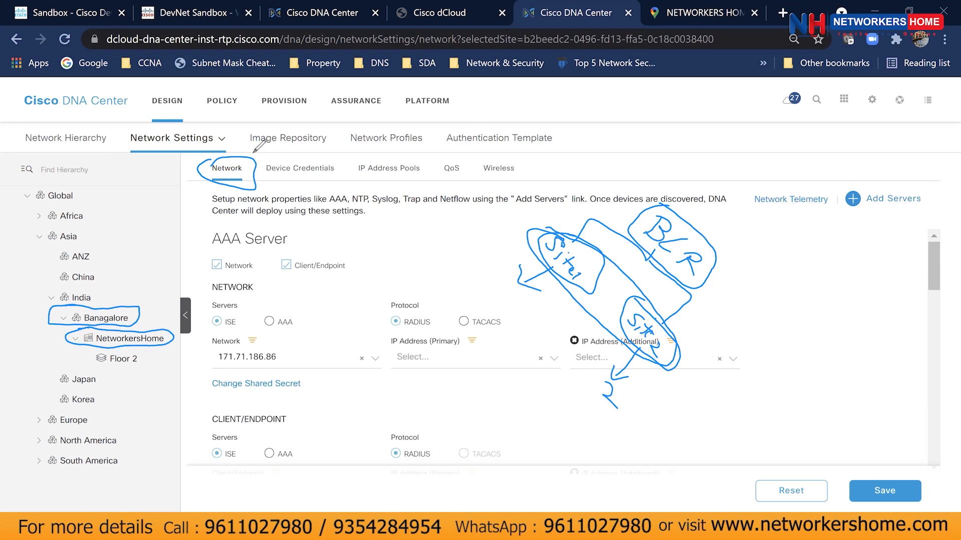
key("Escape")
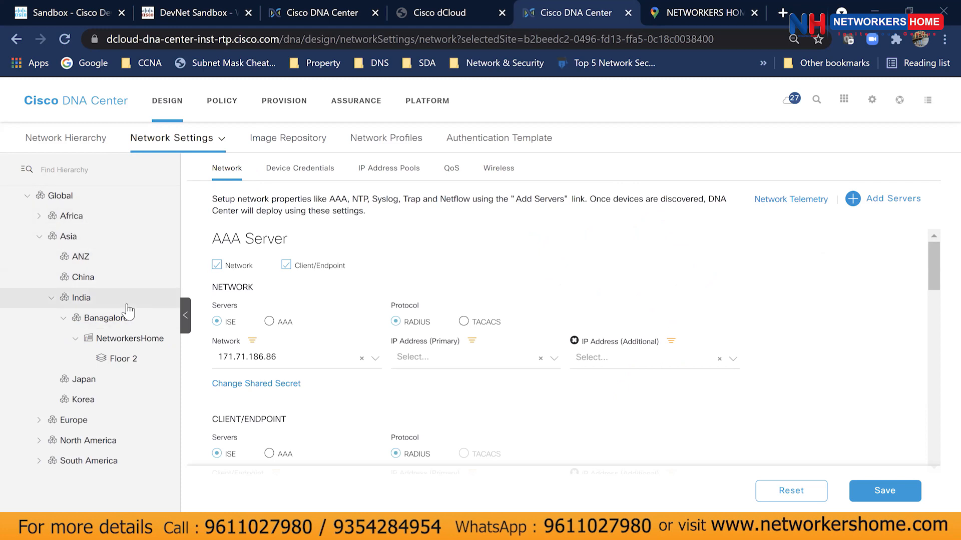
Select NetworkersHome and confirm its network AAA server 171.71.186.86 is inherited from Global.
left_click(152, 347)
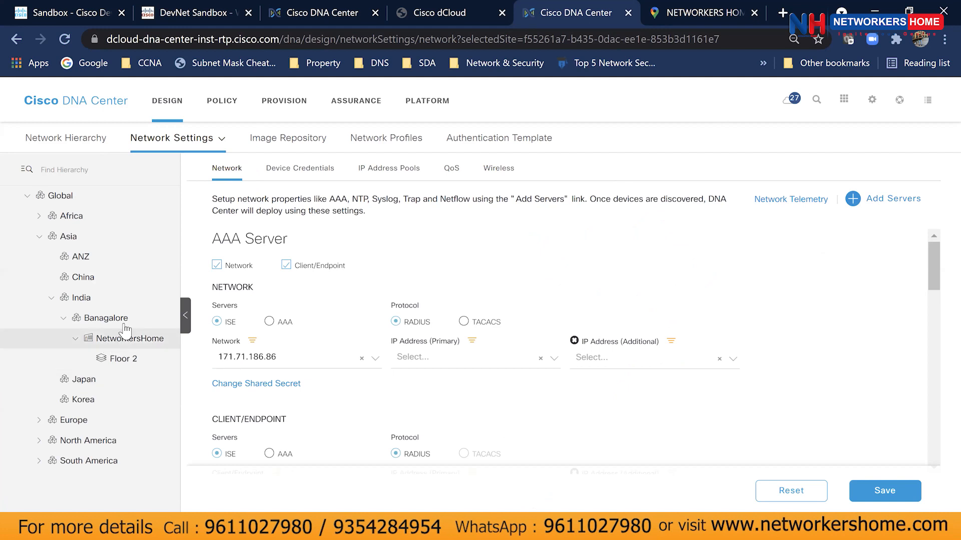
left_click(94, 346)
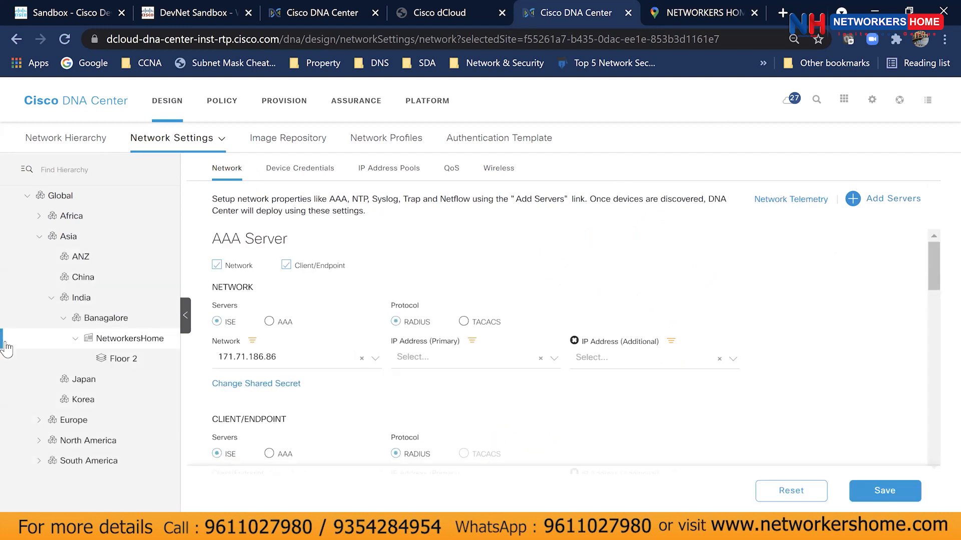
mouse_move(252, 344)
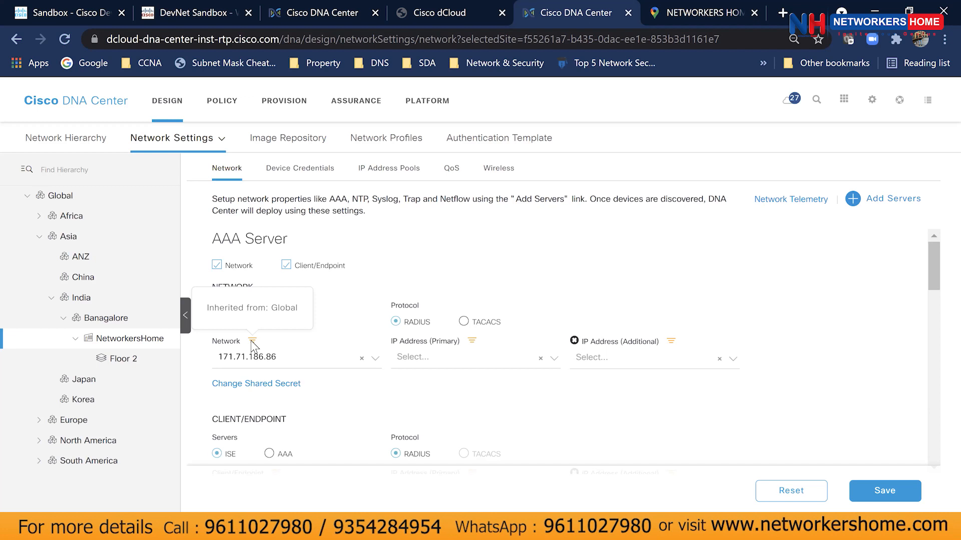
left_click(279, 357)
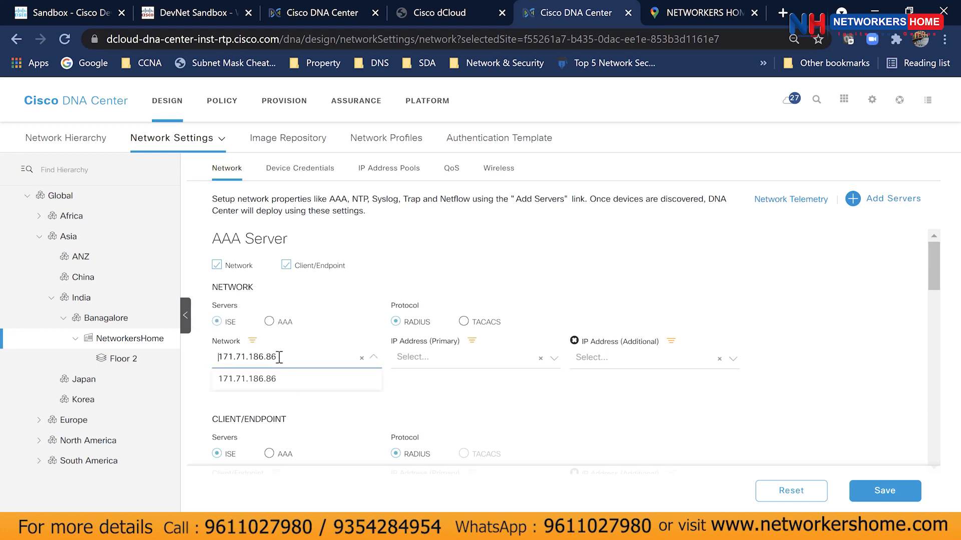
mouse_move(471, 344)
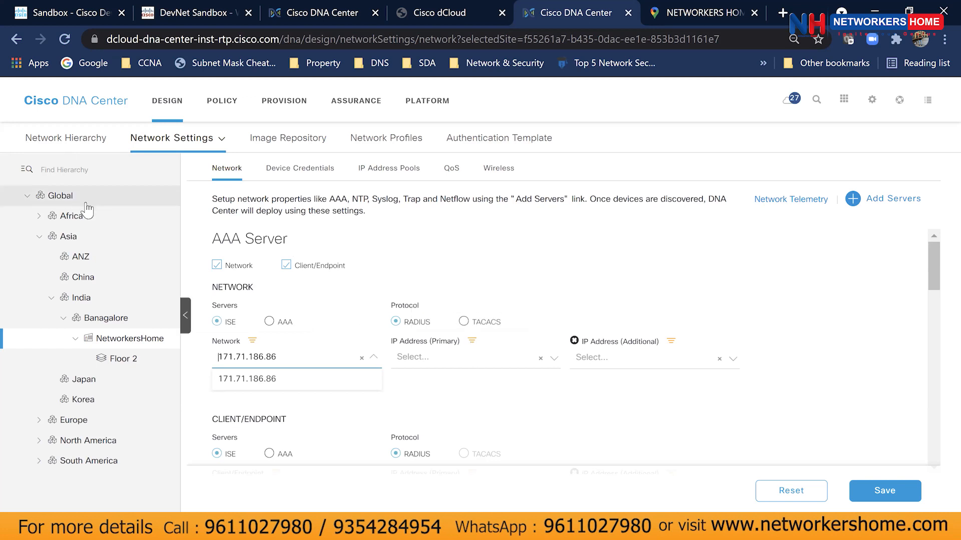
left_click(851, 349)
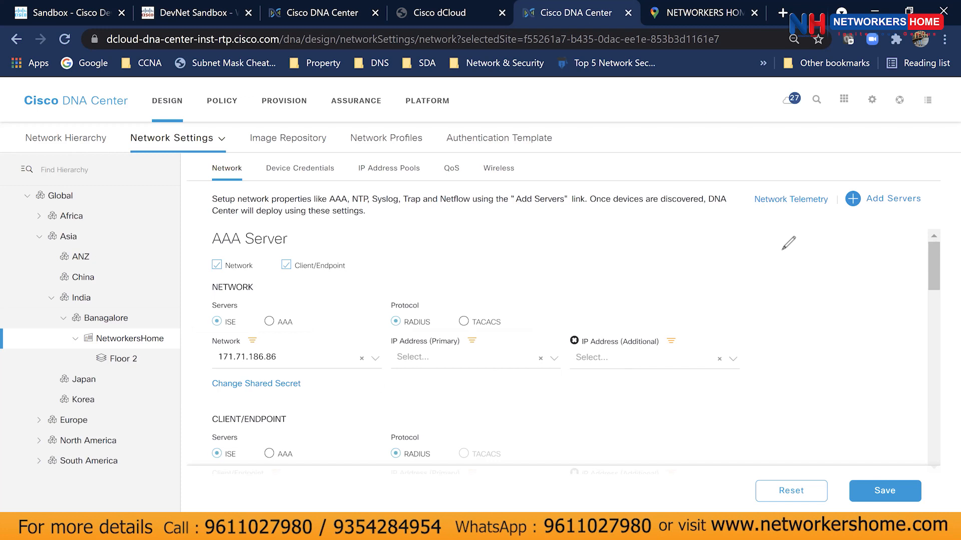
mouse_move(206, 221)
left_mouse_down()
mouse_move(368, 252)
mouse_move(348, 286)
mouse_move(200, 278)
mouse_move(213, 216)
left_mouse_up()
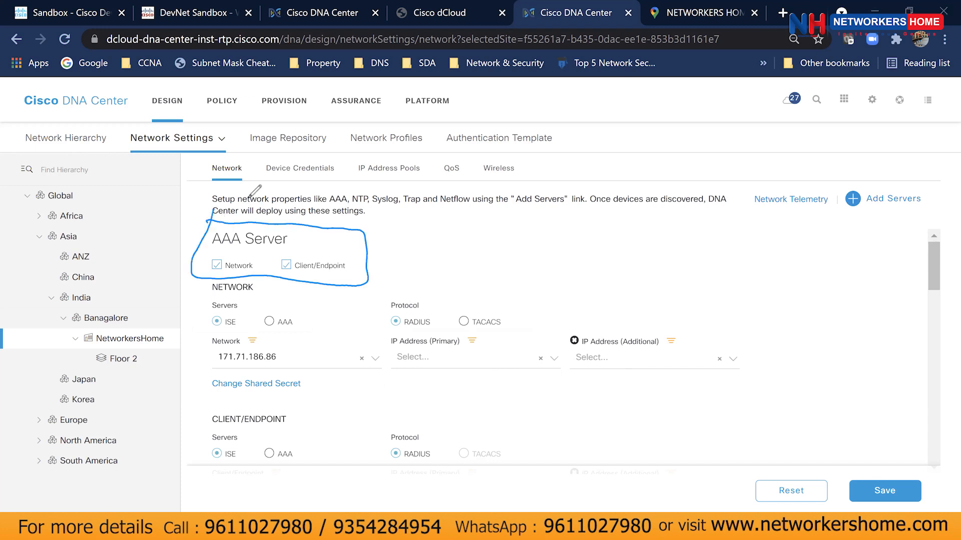
left_click_drag(215, 252, 224, 252)
left_click_drag(288, 255, 318, 245)
mouse_move(348, 265)
left_mouse_down()
mouse_move(405, 264)
mouse_move(408, 275)
left_mouse_up()
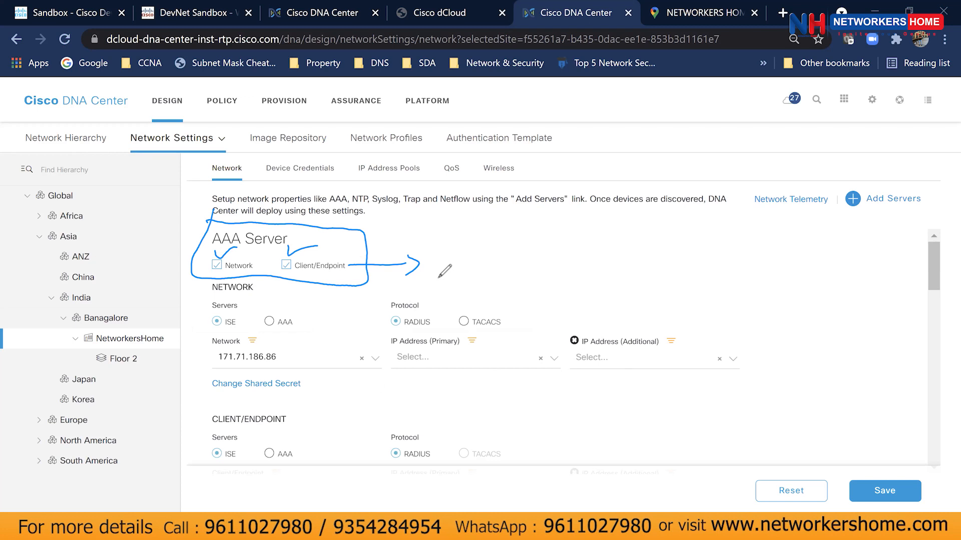
mouse_move(455, 253)
left_mouse_down()
mouse_move(444, 270)
mouse_move(473, 256)
mouse_move(520, 282)
mouse_move(555, 276)
mouse_move(575, 287)
left_mouse_up()
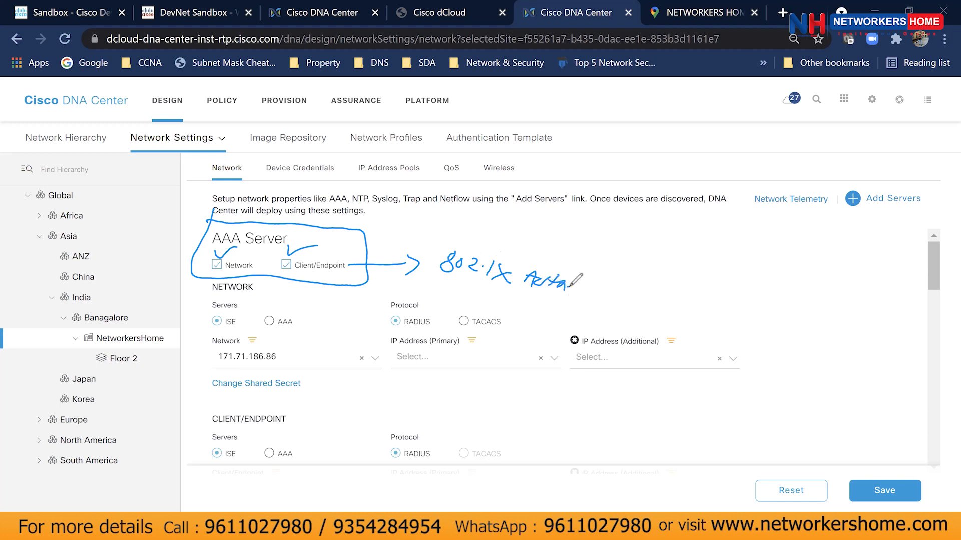
left_click_drag(253, 269, 284, 299)
left_click_drag(294, 291, 328, 315)
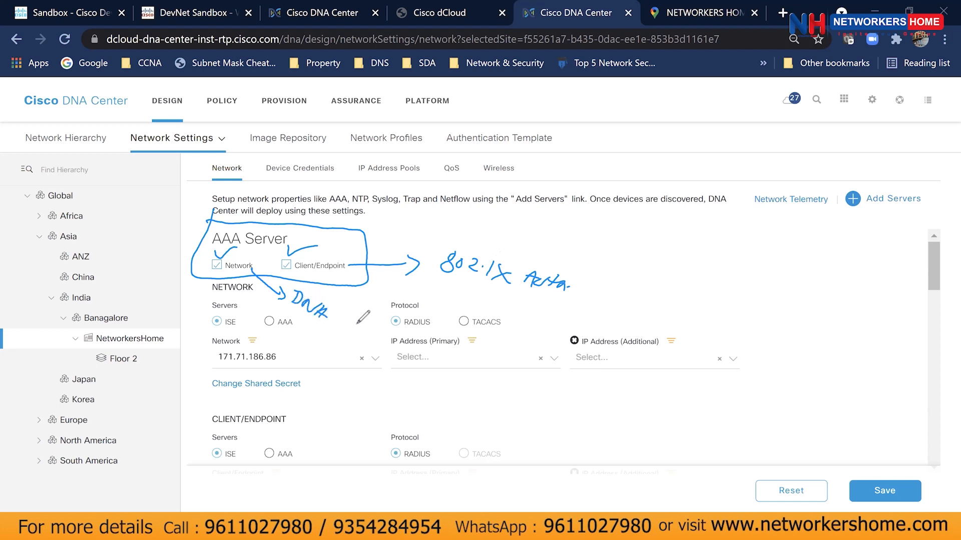
mouse_move(345, 309)
left_mouse_down()
mouse_move(336, 320)
mouse_move(358, 320)
mouse_move(360, 339)
left_mouse_up()
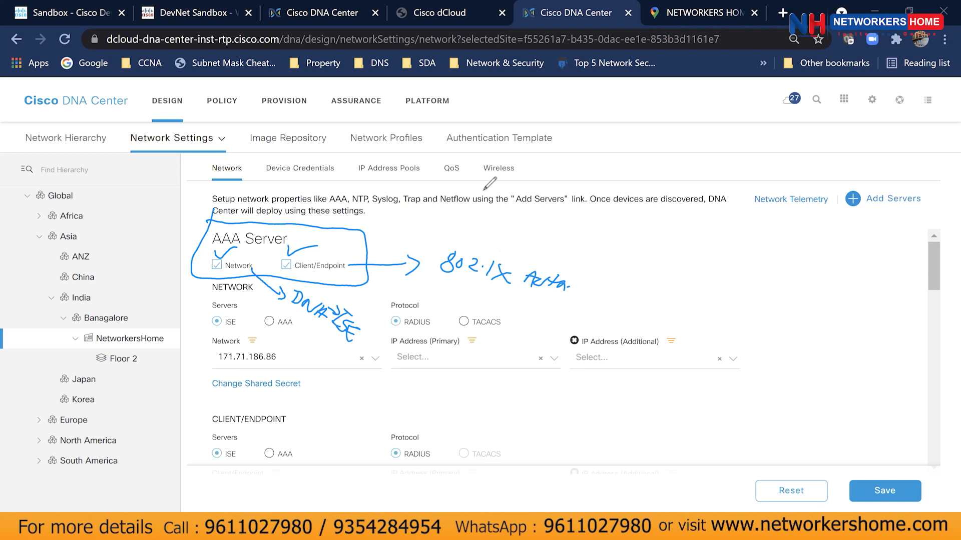
key("e")
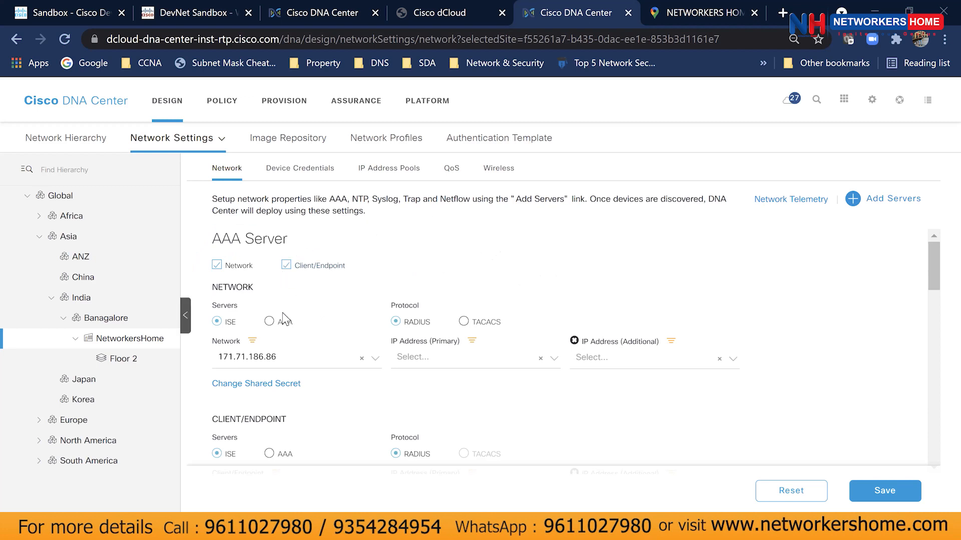
Switch the NetworkersHome network AAA server type from ISE to AAA.
scroll(283, 325, "down", 1)
scroll(266, 330, "up", 1)
left_click(270, 323)
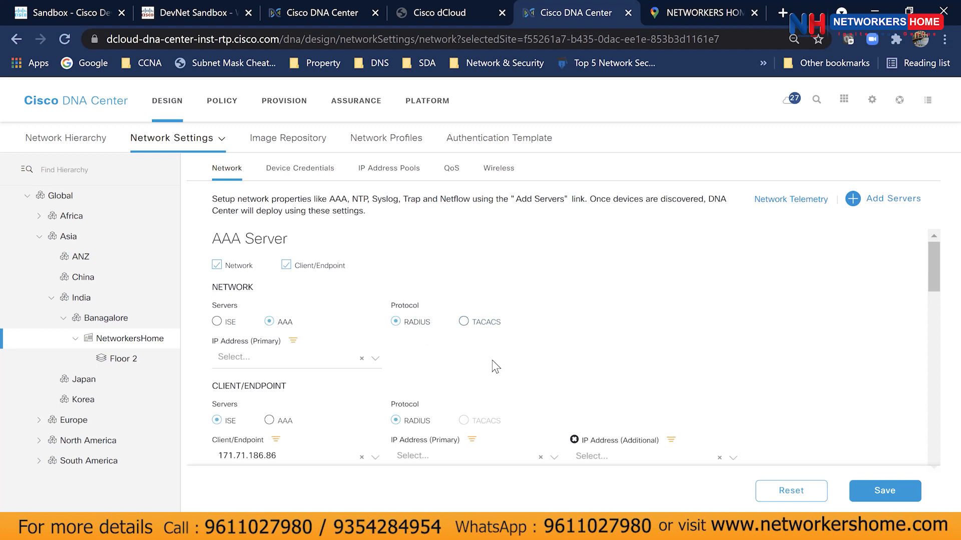
Review the DHCP, DNS, Syslog, SNMP, NTP and Time Zone server settings.
scroll(495, 366, "down", 2)
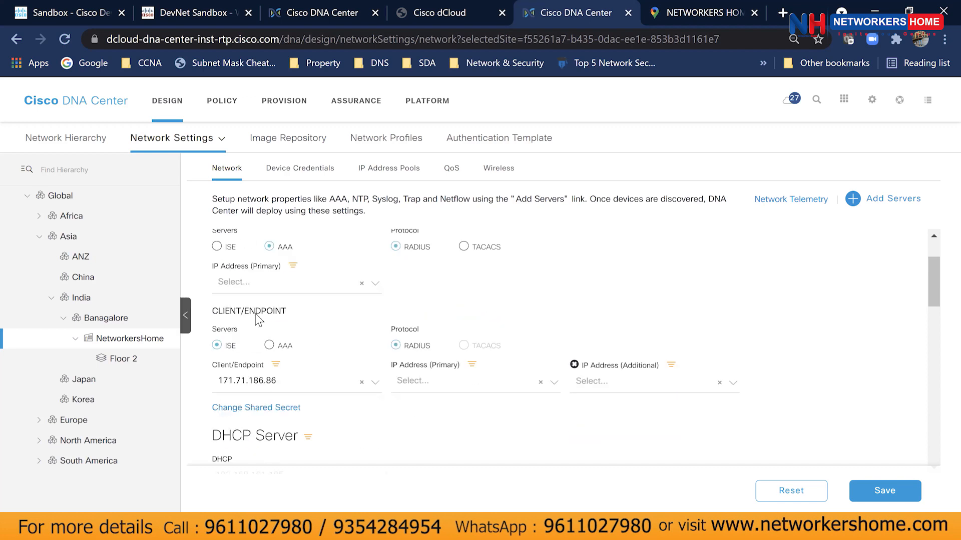
scroll(302, 346, "down", 2)
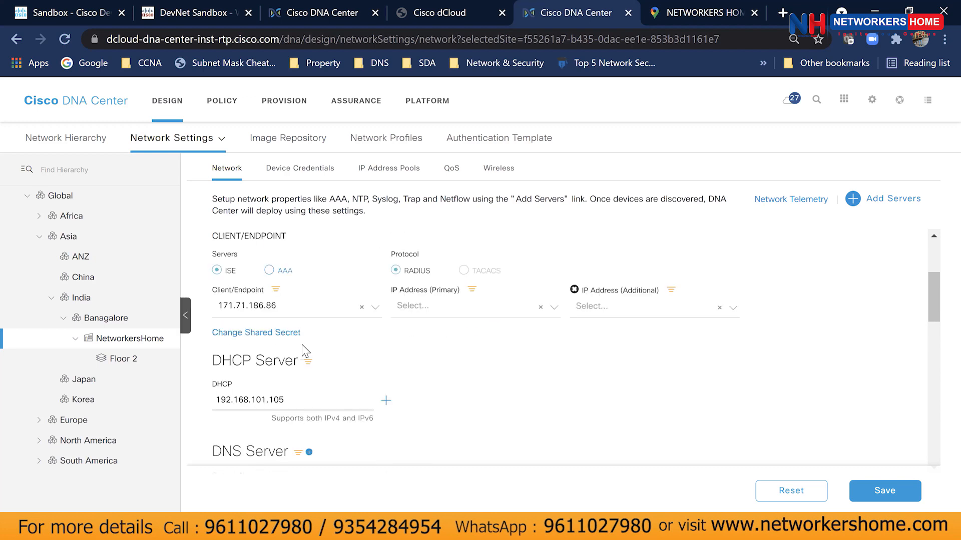
scroll(301, 348, "down", 1)
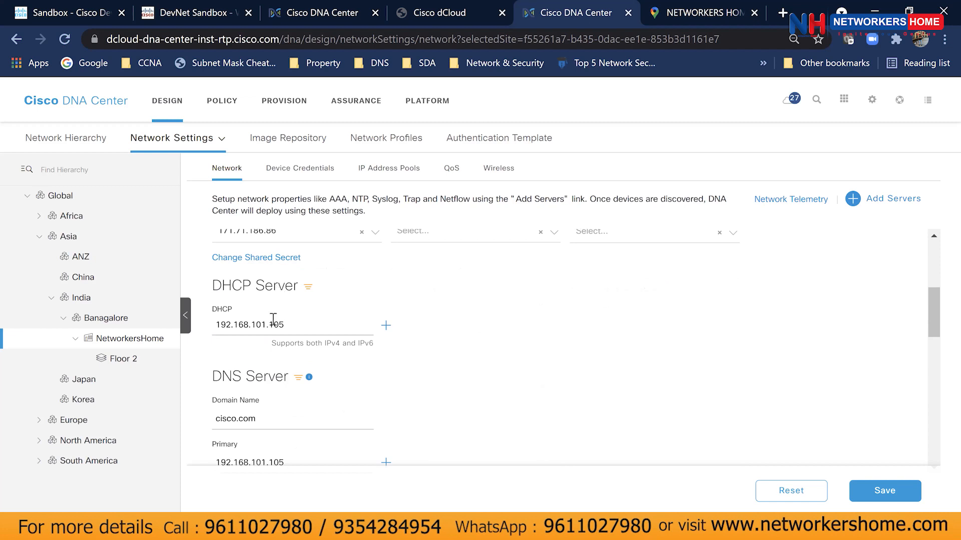
scroll(274, 320, "down", 1)
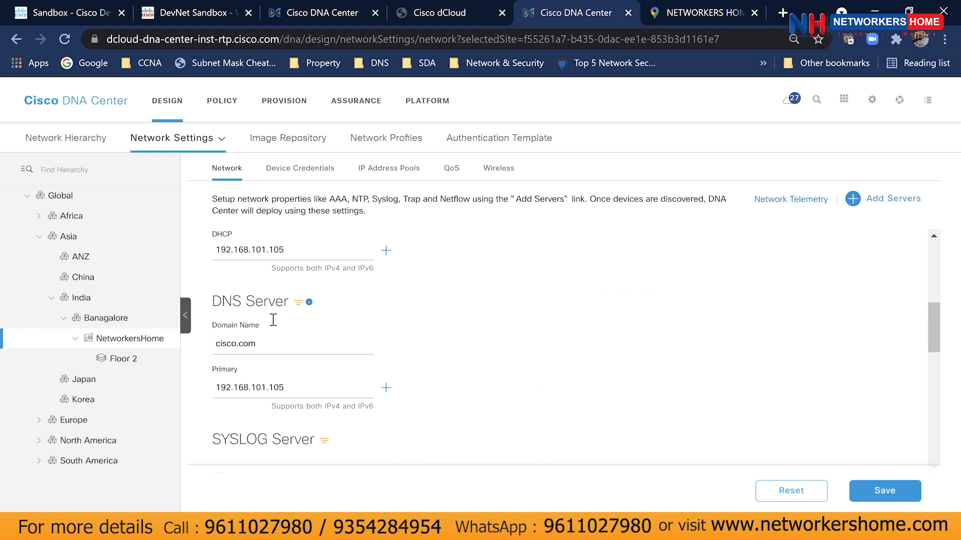
scroll(299, 350, "down", 2)
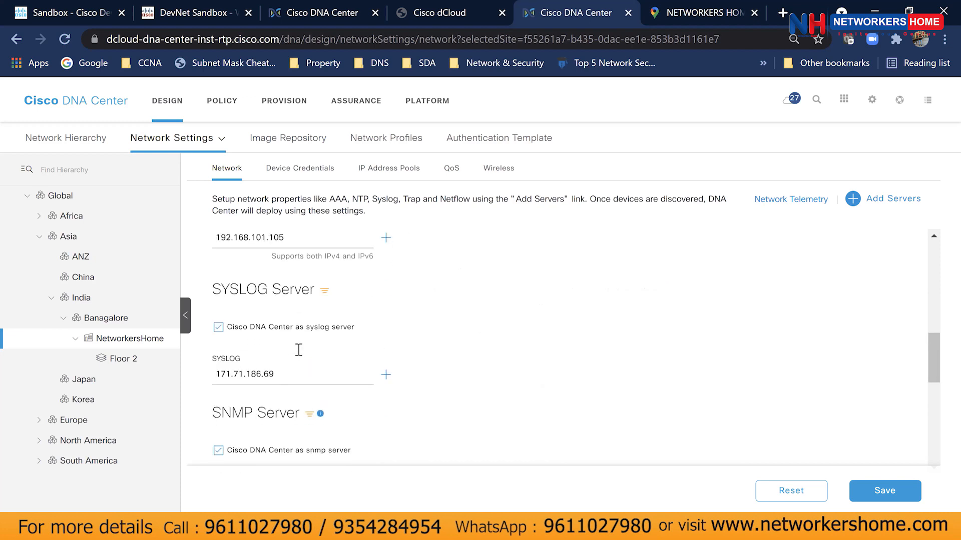
scroll(308, 343, "down", 2)
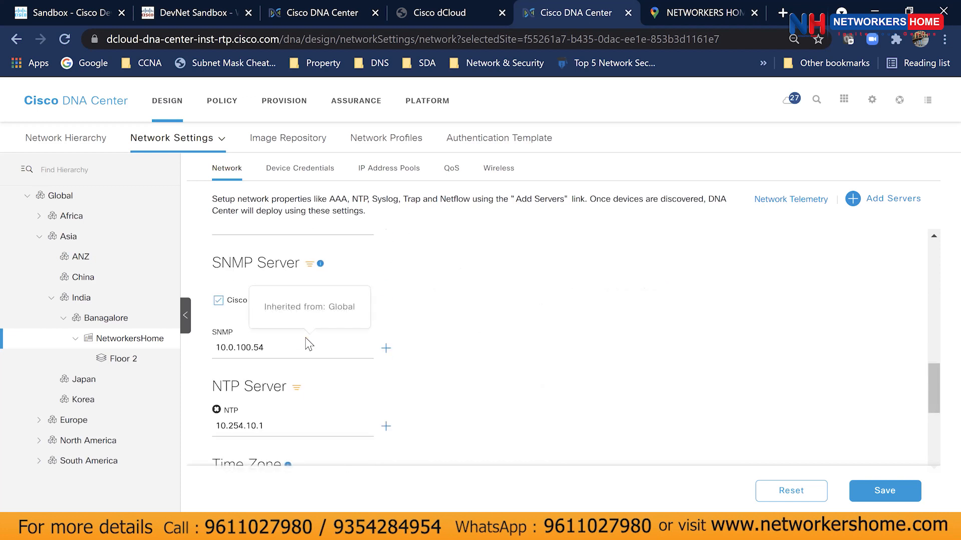
scroll(308, 343, "down", 3)
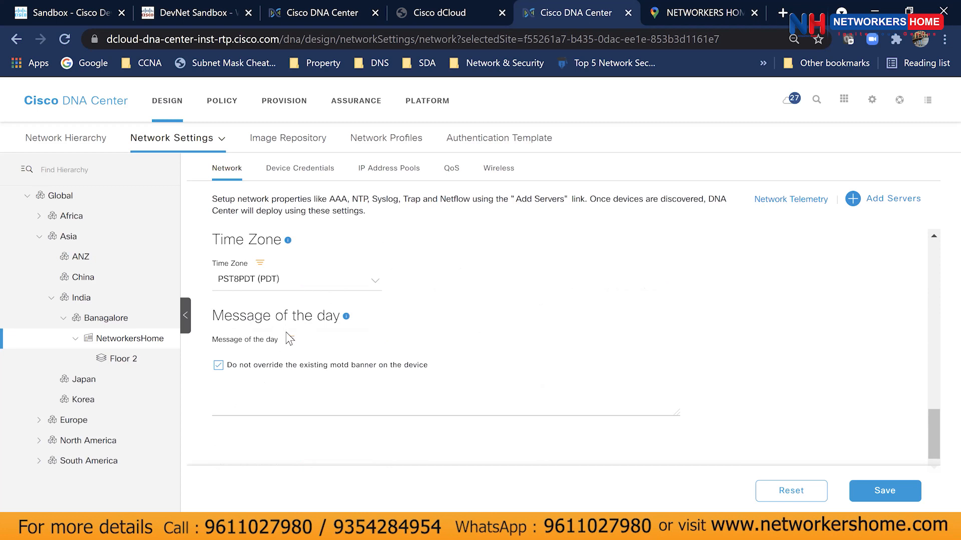
scroll(568, 355, "up", 3)
scroll(565, 359, "up", 5)
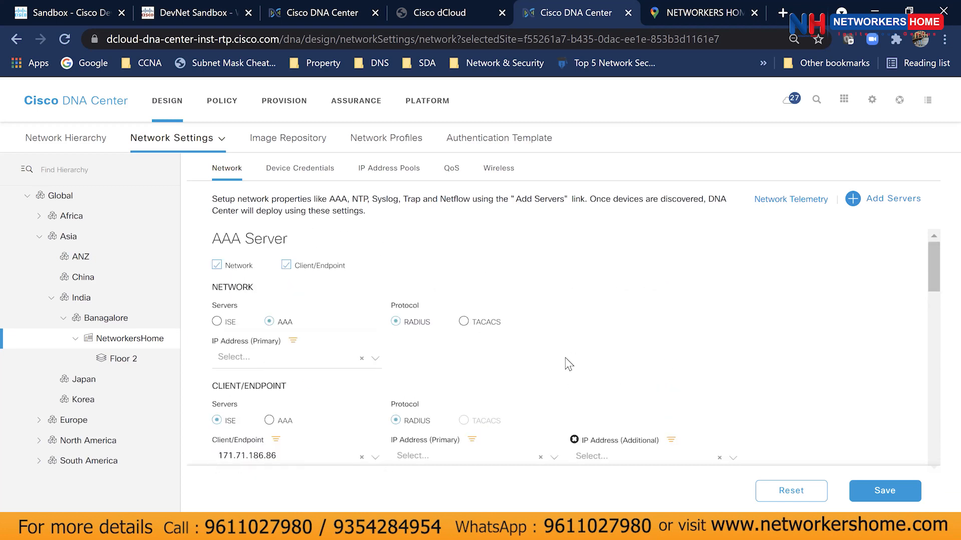
left_click(883, 212)
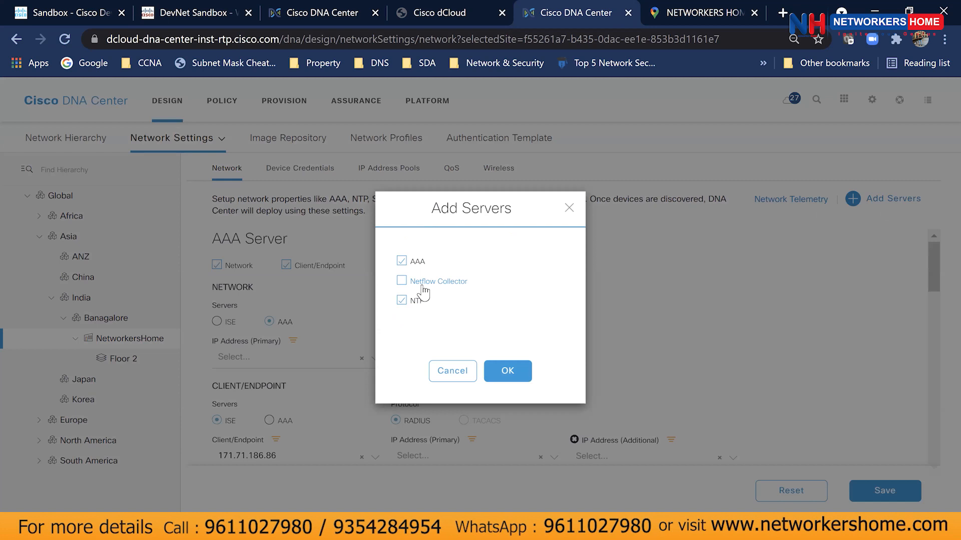
left_click(563, 210)
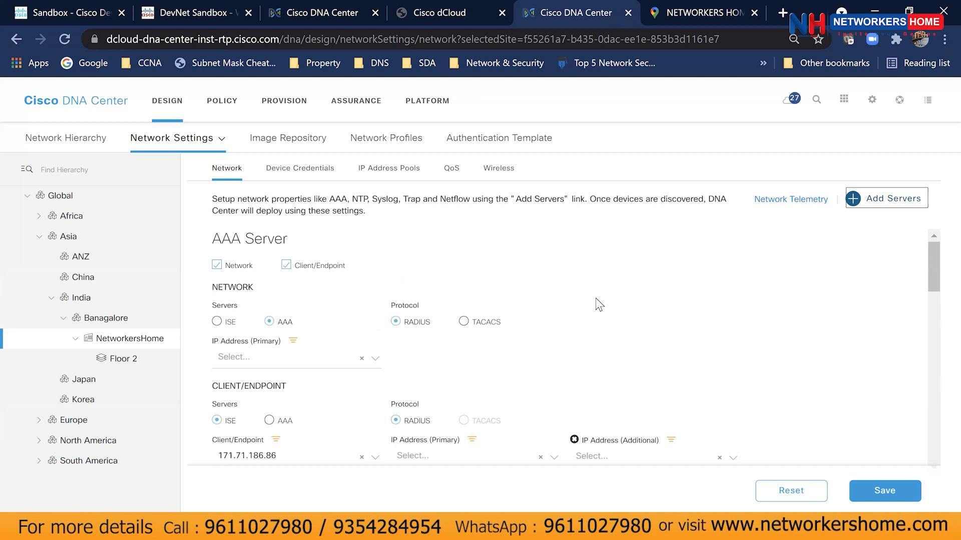
scroll(596, 305, "down", 3)
scroll(457, 371, "down", 4)
scroll(451, 371, "up", 3)
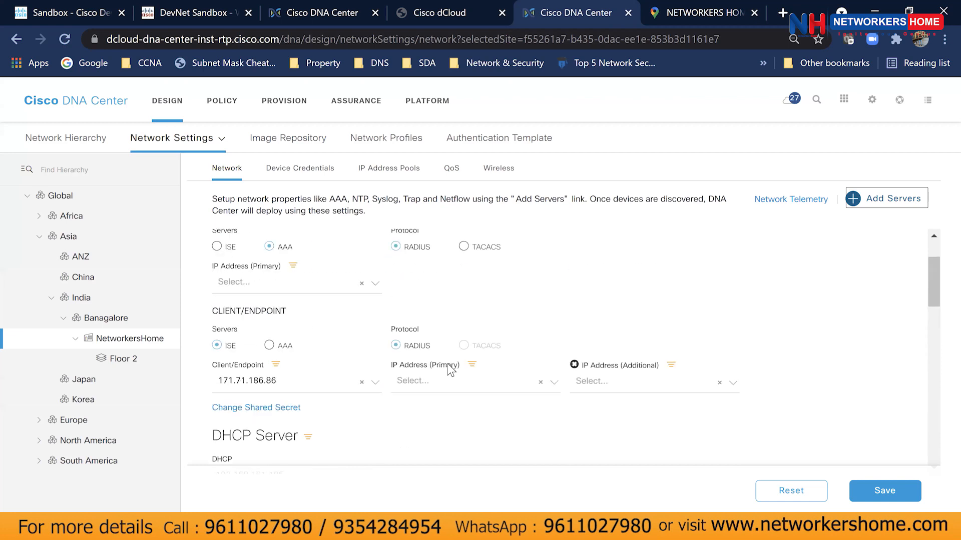
scroll(451, 370, "up", 2)
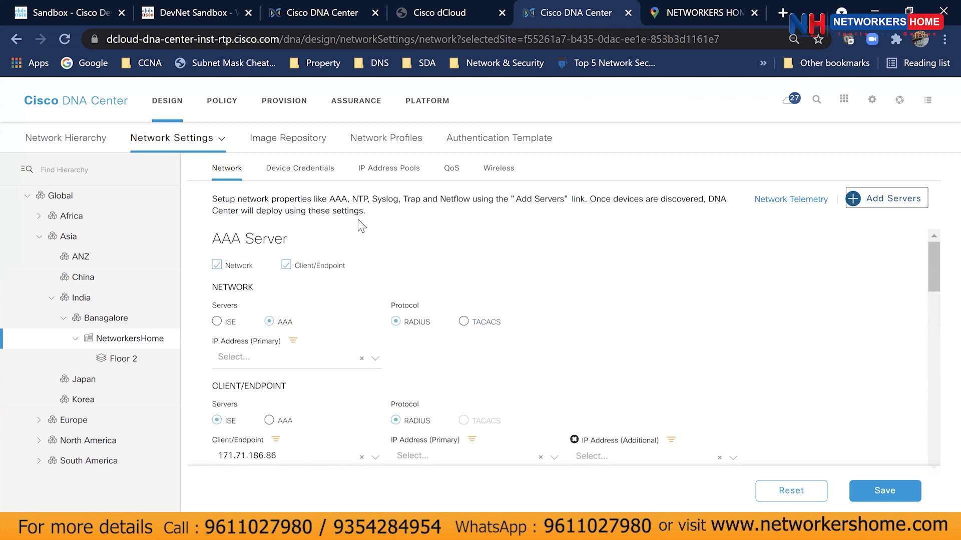
Review the device credentials configured for the site.
left_click(303, 169)
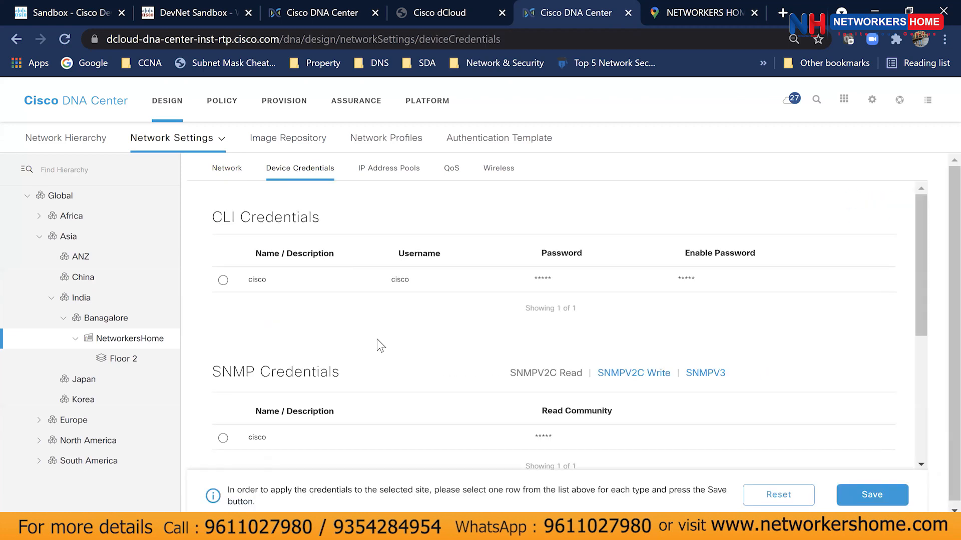
scroll(380, 346, "down", 3)
scroll(380, 345, "down", 1)
scroll(381, 345, "up", 4)
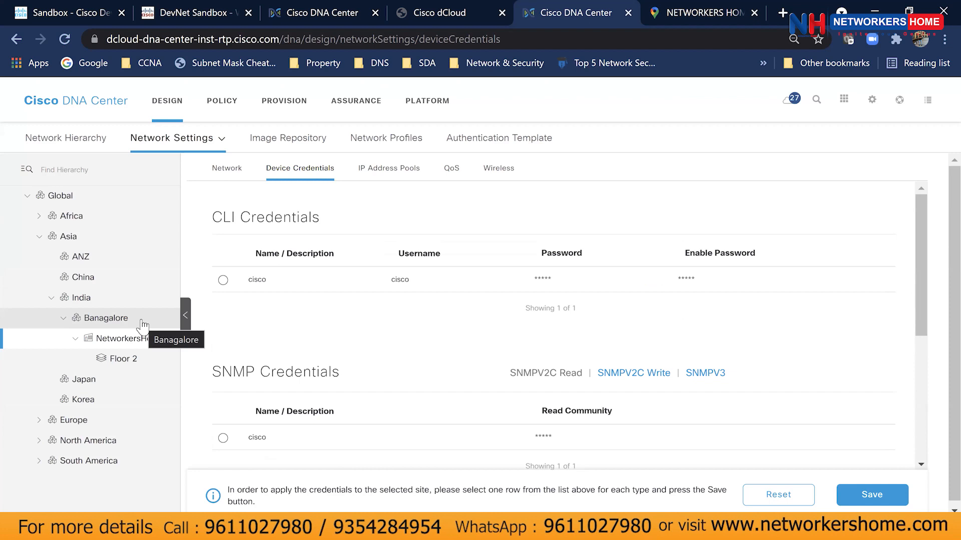
Select Banagalore in the site hierarchy and show its IP address pools.
left_click(86, 327)
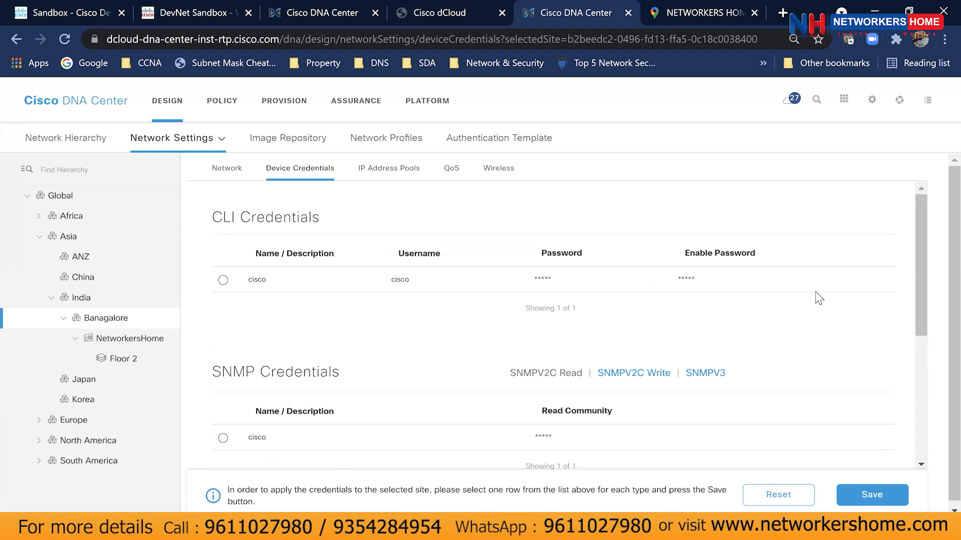
scroll(819, 299, "down", 5)
scroll(819, 298, "up", 5)
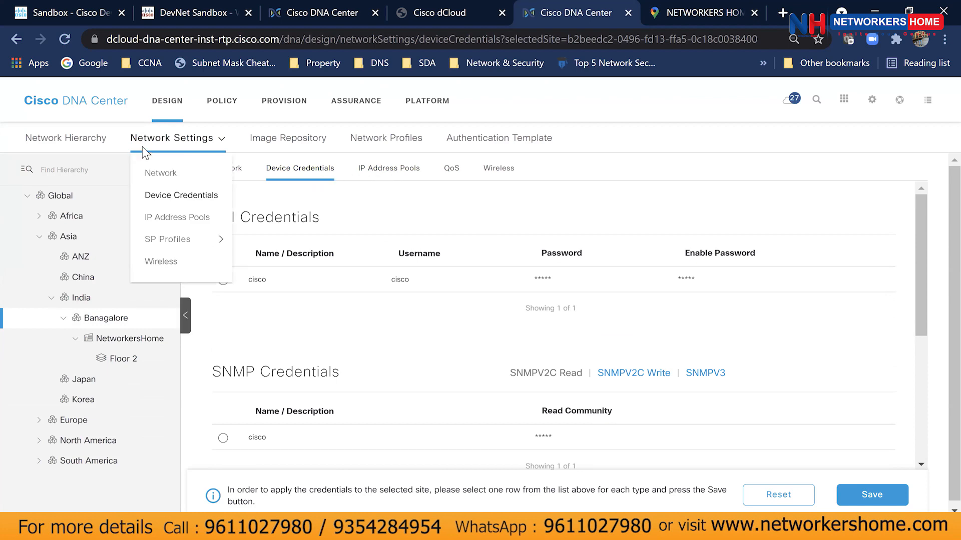
left_click(382, 170)
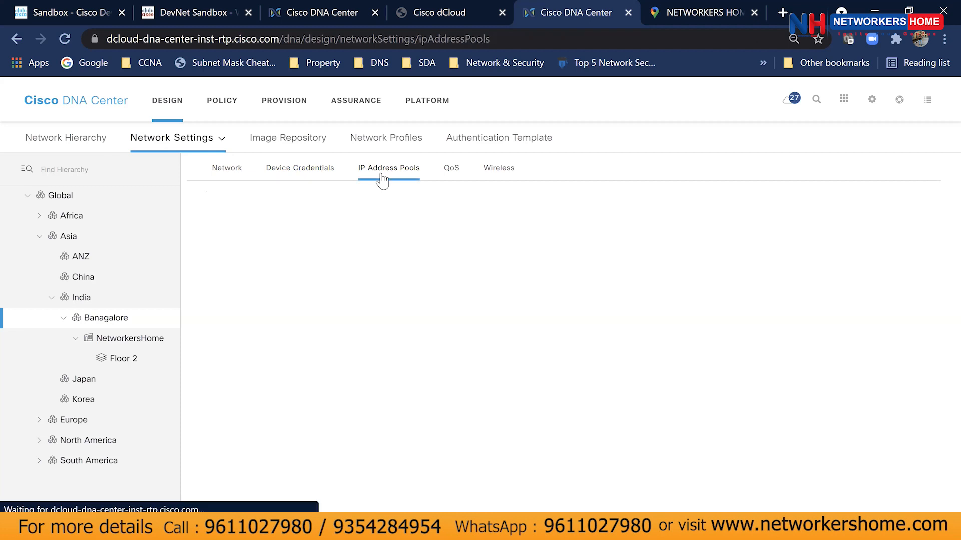
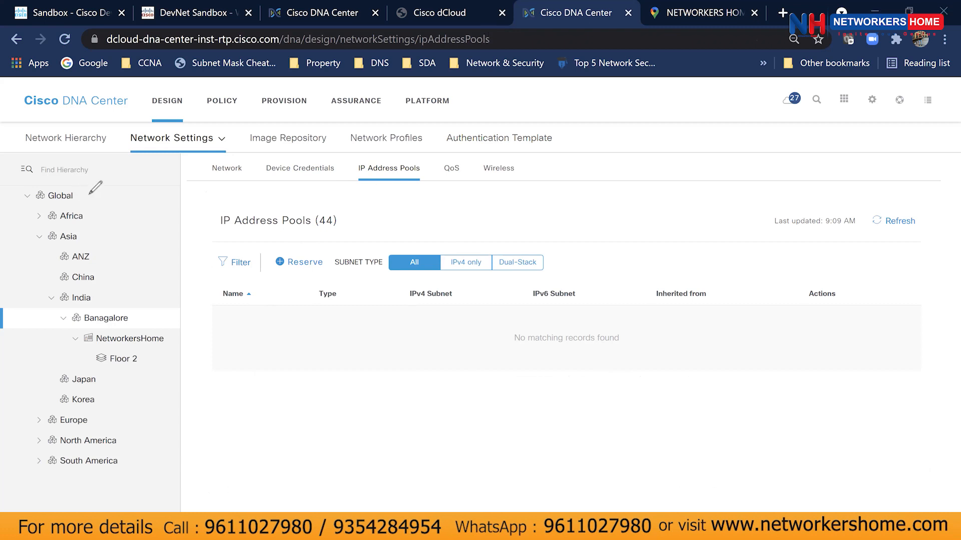
Annotate the Global site and pool reservation, clear the marks, then select Global in the hierarchy.
mouse_move(79, 193)
left_mouse_down()
mouse_move(114, 197)
mouse_move(111, 210)
left_mouse_up()
mouse_move(273, 245)
left_mouse_down()
mouse_move(332, 259)
mouse_move(301, 280)
mouse_move(273, 247)
left_mouse_up()
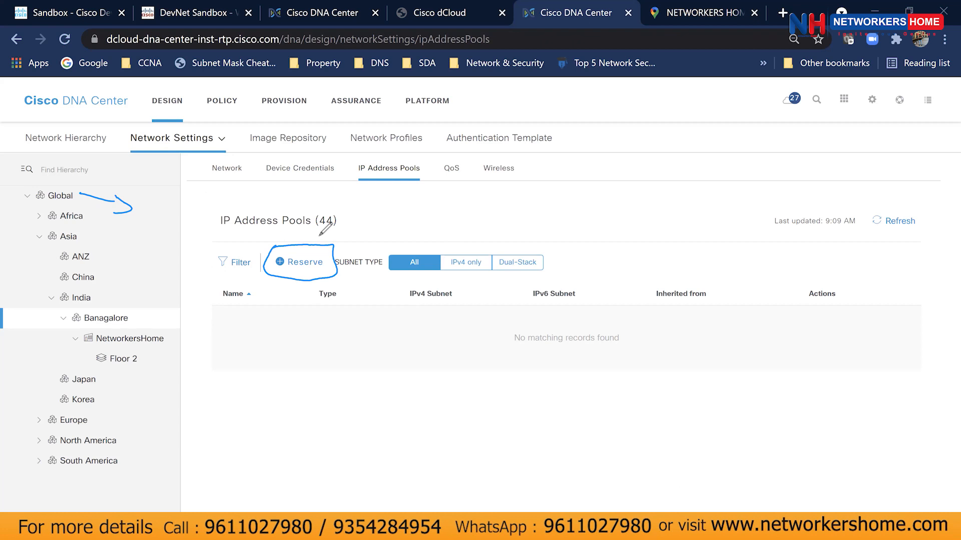
key("Escape")
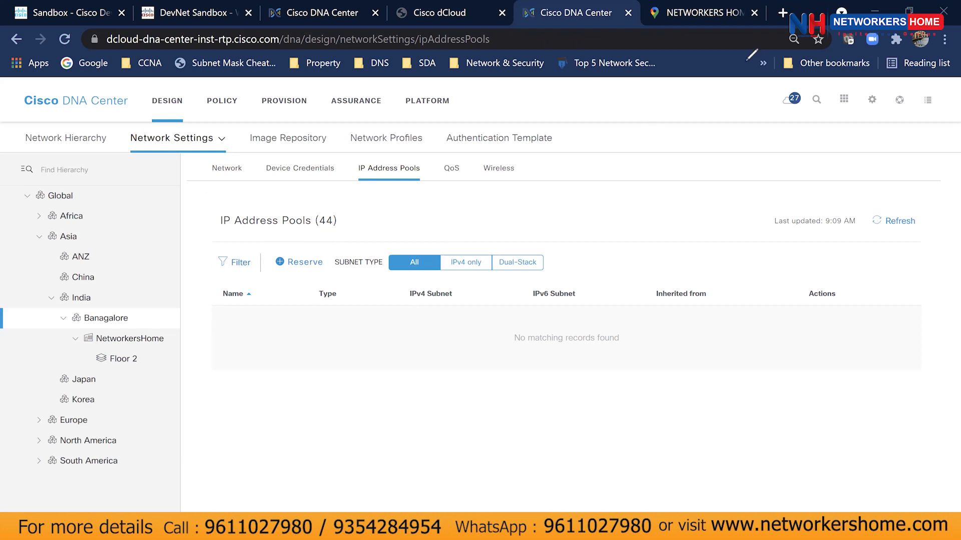
left_click(69, 195)
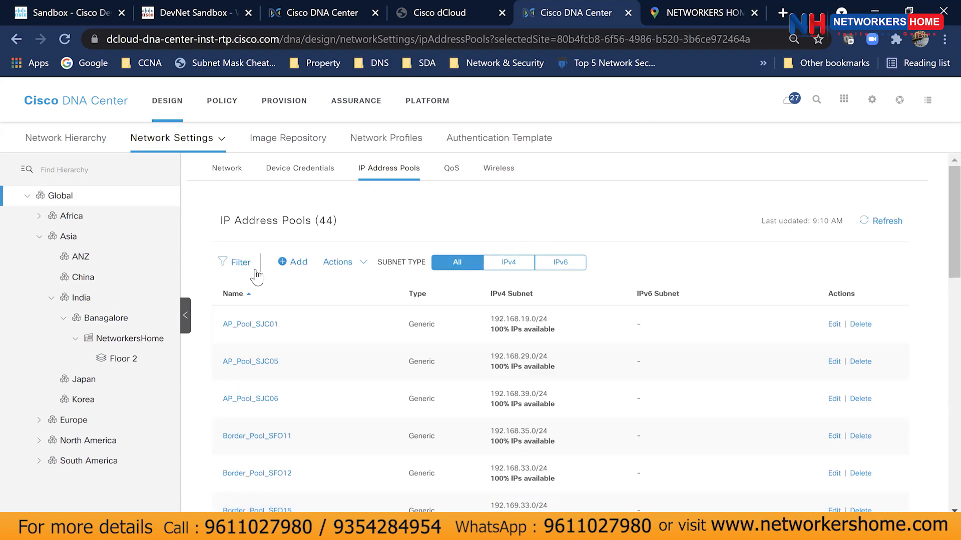
Scroll through the 44 Global pools, such as AP_Pool_SJC01, then start adding a new IP pool.
scroll(443, 345, "down", 1)
scroll(444, 349, "down", 2)
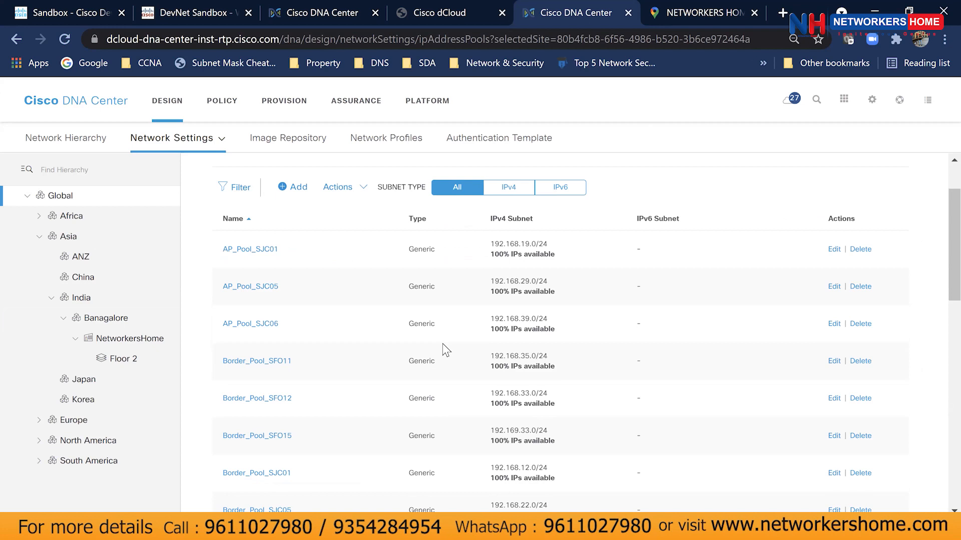
scroll(442, 344, "down", 4)
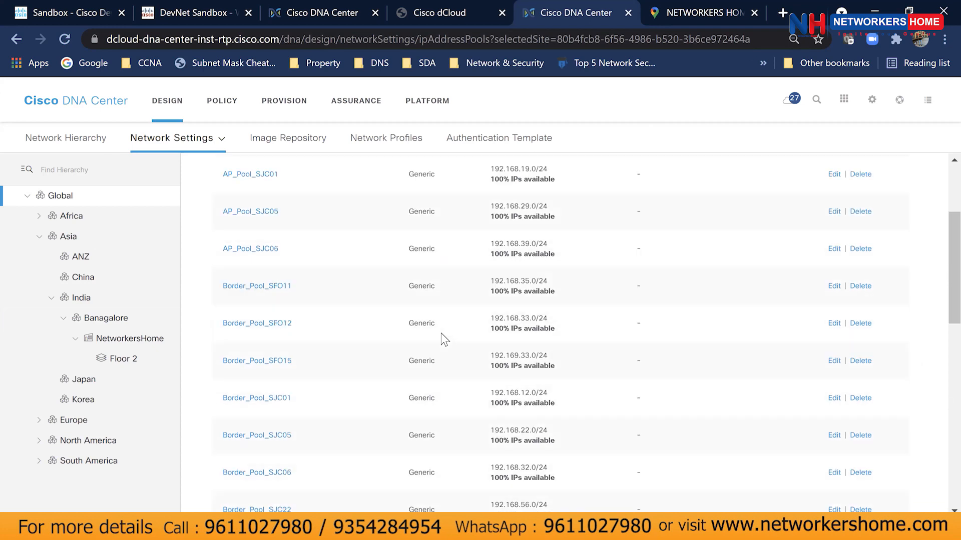
scroll(445, 340, "down", 5)
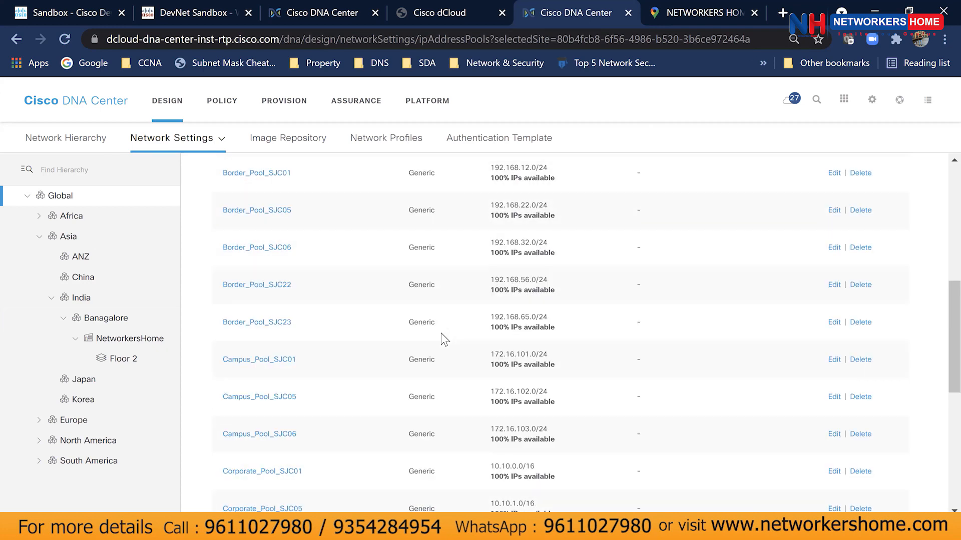
scroll(443, 340, "down", 4)
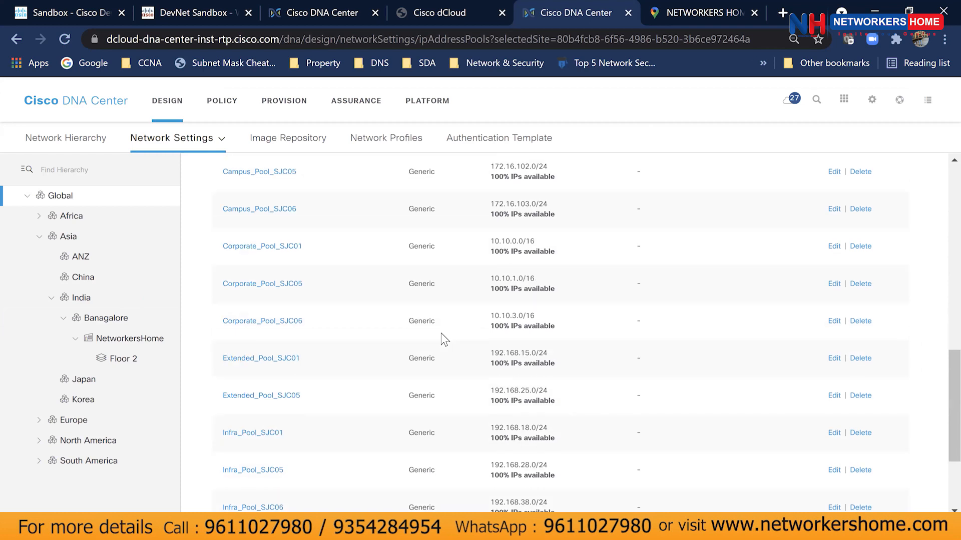
scroll(445, 340, "down", 2)
scroll(444, 339, "down", 2)
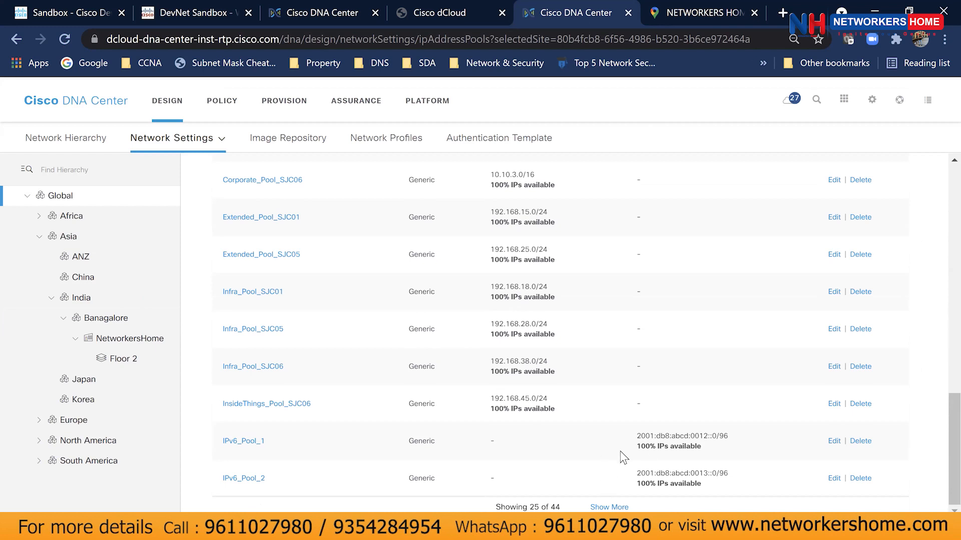
scroll(620, 451, "up", 8)
scroll(343, 392, "up", 4)
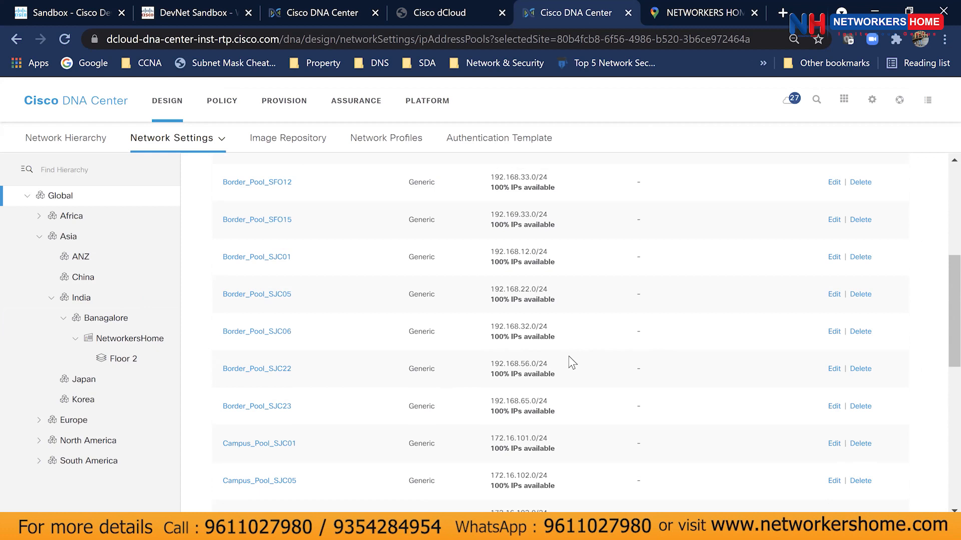
scroll(603, 373, "up", 8)
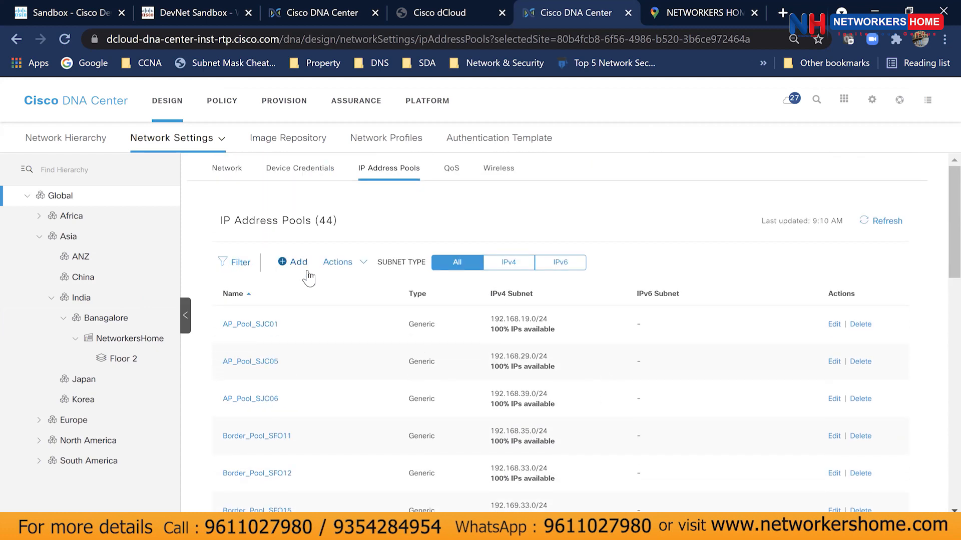
left_click(296, 266)
Enter 'Test' as the new pool's name and move to the IP Subnet field.
left_click(723, 207)
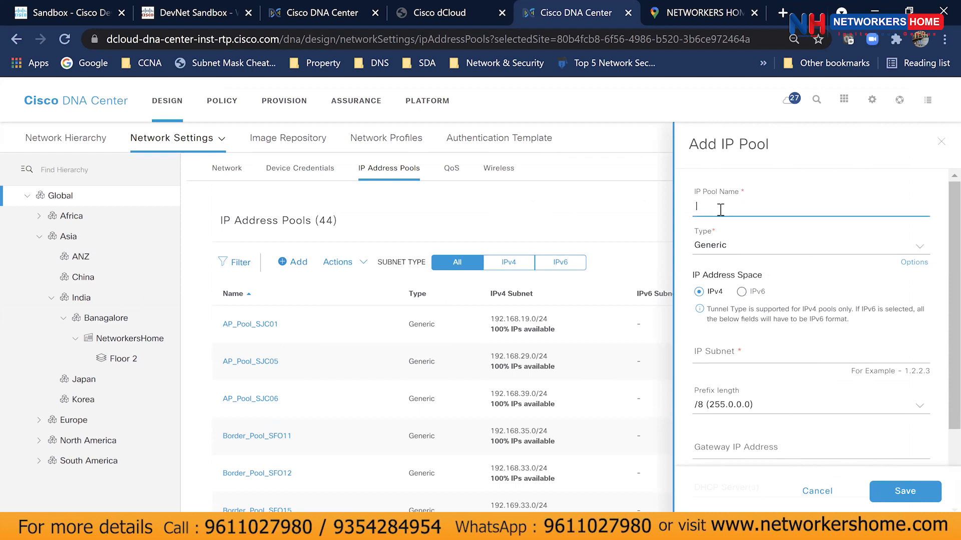
type("Test_")
key("BackSpace")
left_click(737, 351)
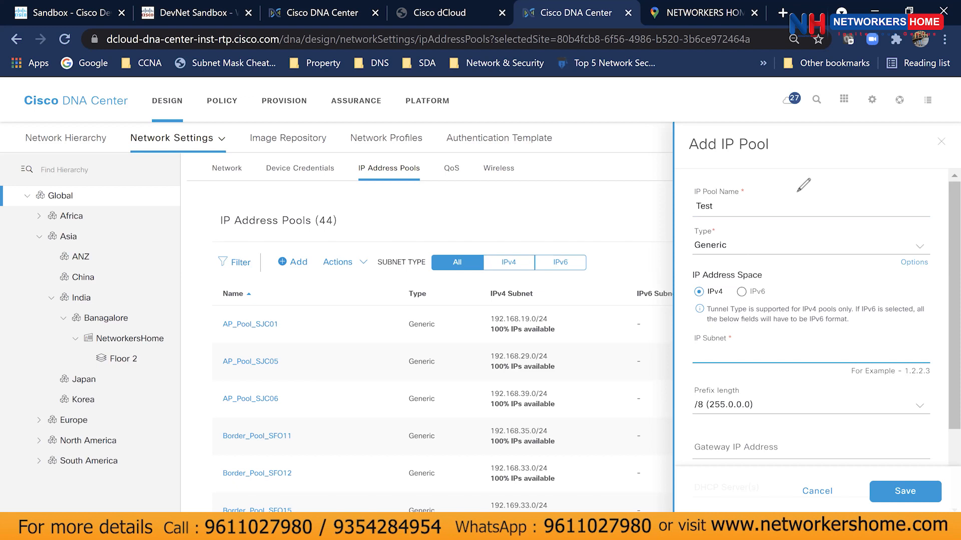
Handwrite DNA–Infoblox explanatory notes over the pool list, then clear all annotations.
mouse_move(463, 193)
left_mouse_down()
mouse_move(473, 211)
mouse_move(545, 223)
mouse_move(550, 235)
mouse_move(541, 226)
left_mouse_up()
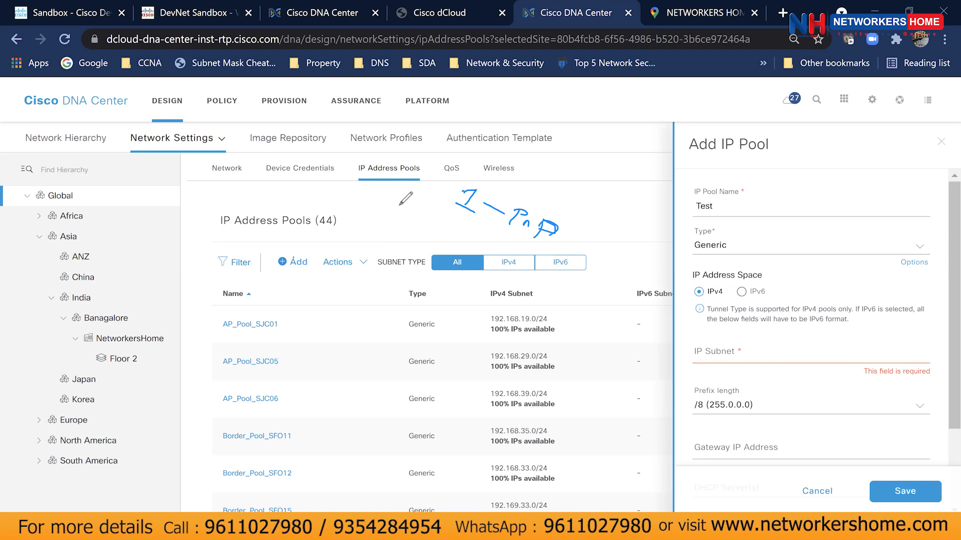
mouse_move(398, 197)
left_mouse_down()
mouse_move(399, 222)
mouse_move(458, 227)
mouse_move(446, 233)
mouse_move(509, 284)
left_mouse_up()
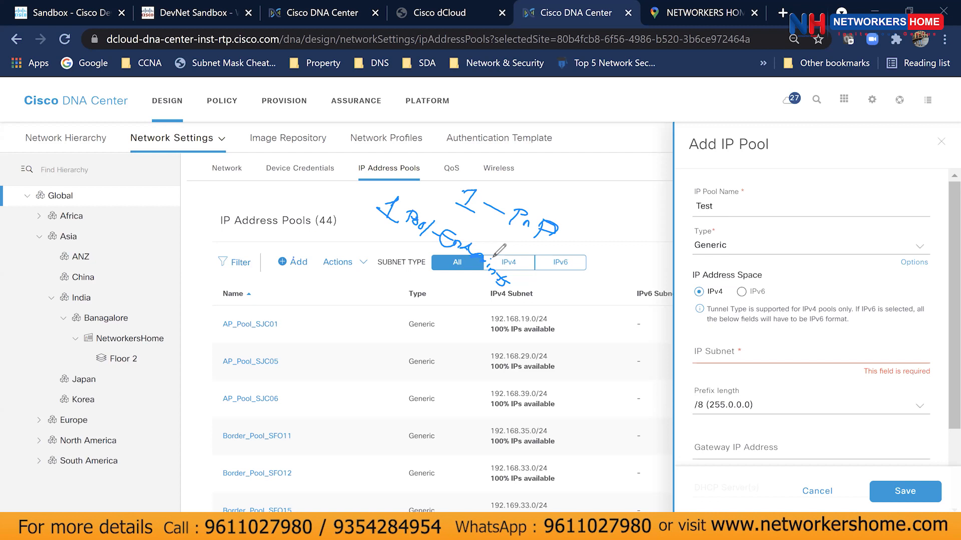
mouse_move(478, 273)
left_mouse_down()
mouse_move(446, 307)
mouse_move(472, 349)
left_mouse_up()
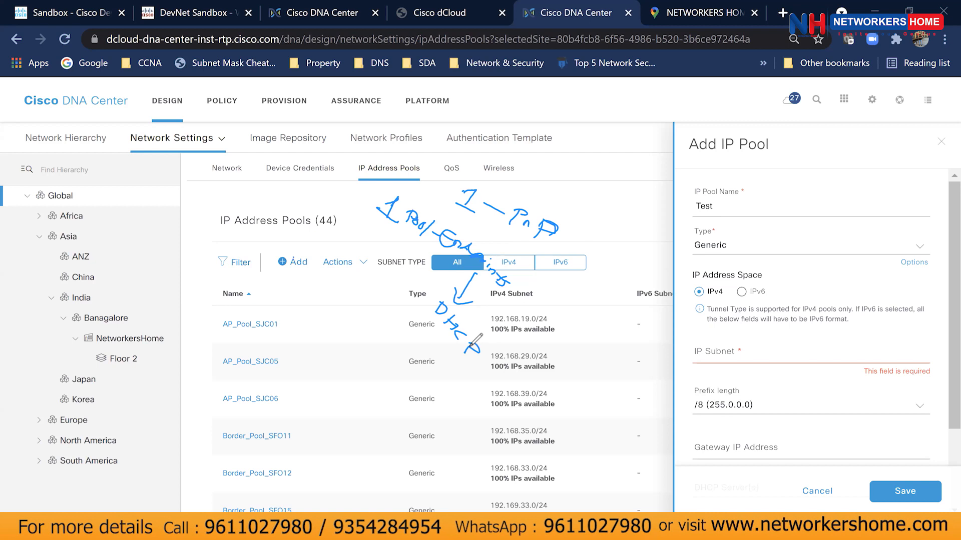
mouse_move(319, 312)
left_mouse_down()
mouse_move(324, 327)
mouse_move(316, 325)
mouse_move(348, 332)
mouse_move(374, 367)
left_mouse_up()
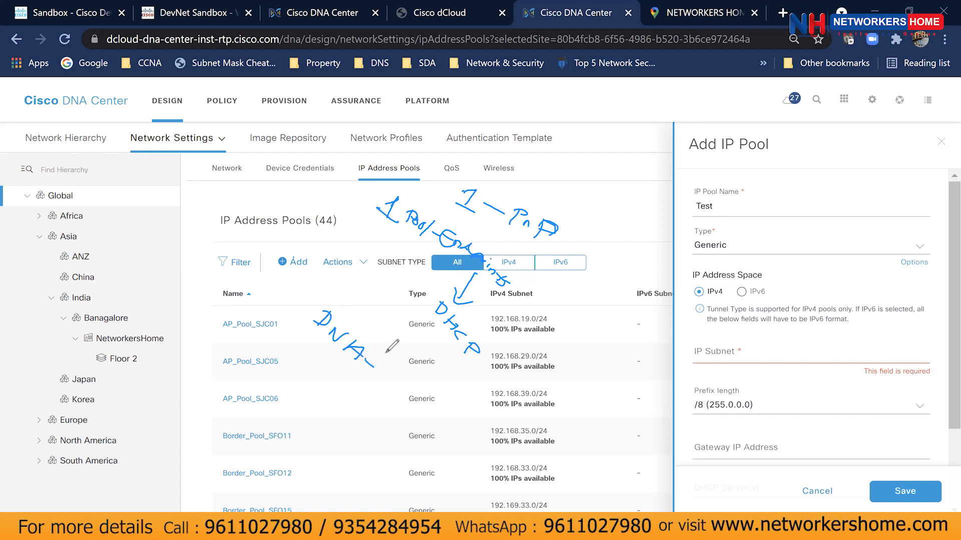
left_click_drag(380, 370, 377, 388)
left_click_drag(379, 370, 424, 427)
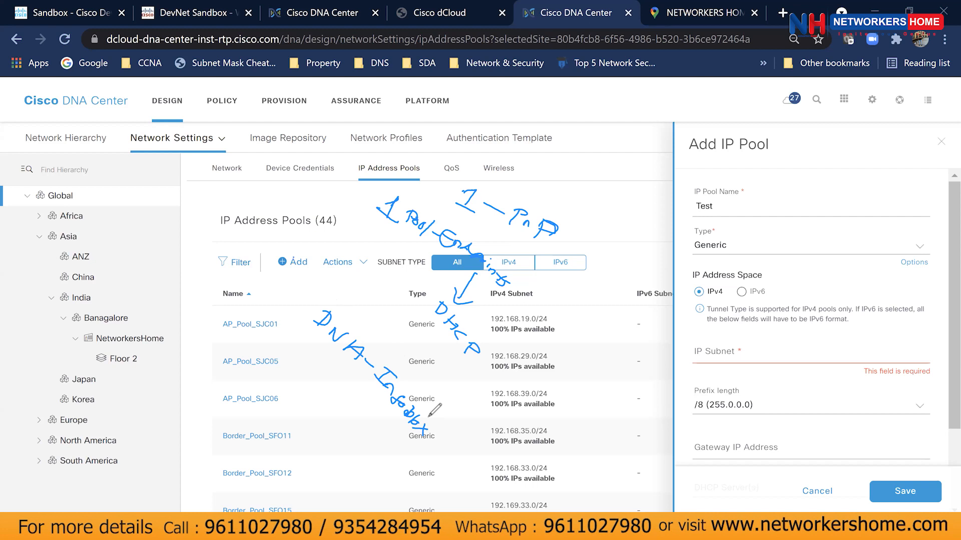
mouse_move(283, 229)
left_mouse_down()
mouse_move(319, 266)
mouse_move(269, 234)
left_mouse_up()
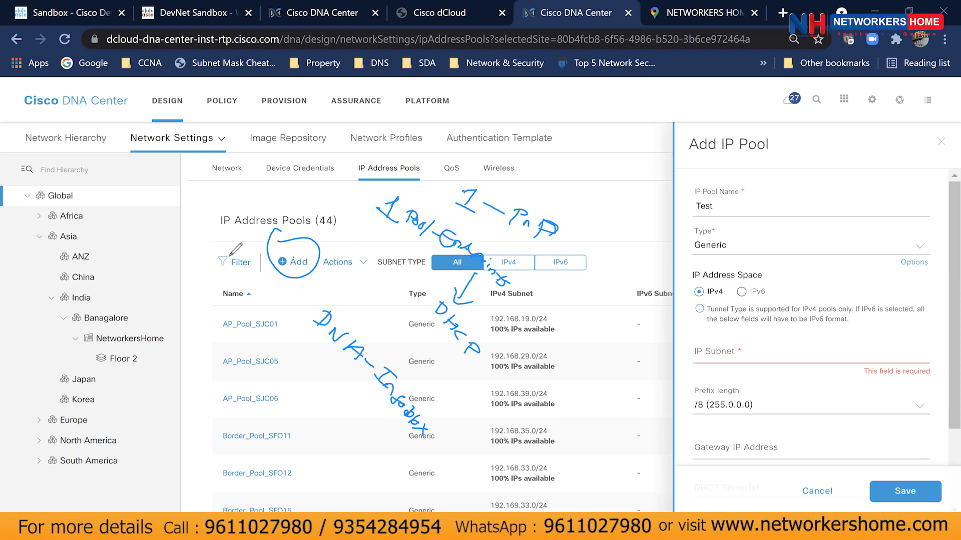
left_click(706, 162)
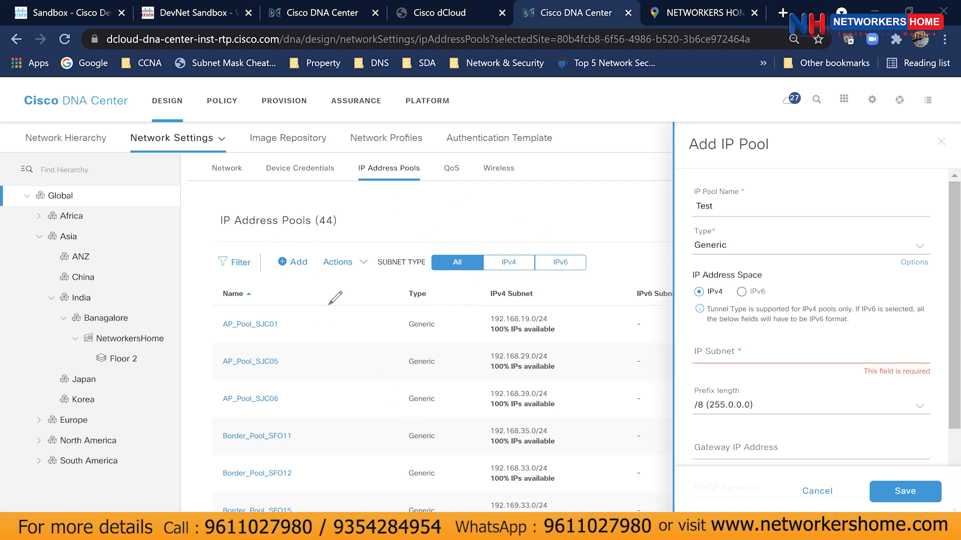
mouse_move(336, 307)
left_mouse_down()
mouse_move(348, 316)
mouse_move(320, 327)
mouse_move(343, 343)
left_mouse_up()
mouse_move(347, 351)
left_mouse_down()
mouse_move(364, 345)
mouse_move(353, 353)
mouse_move(374, 379)
mouse_move(384, 372)
left_mouse_up()
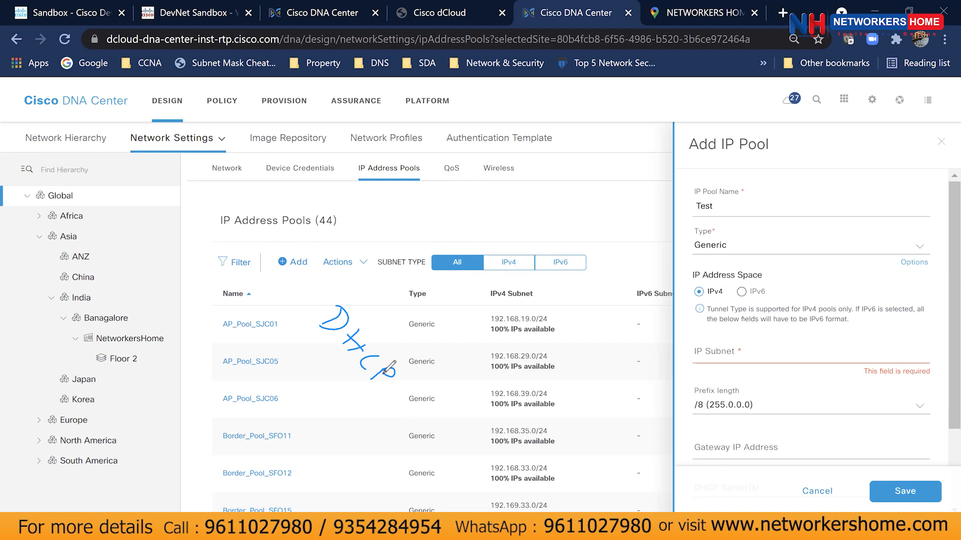
mouse_move(280, 245)
left_mouse_down()
mouse_move(296, 246)
mouse_move(274, 270)
mouse_move(279, 246)
left_mouse_up()
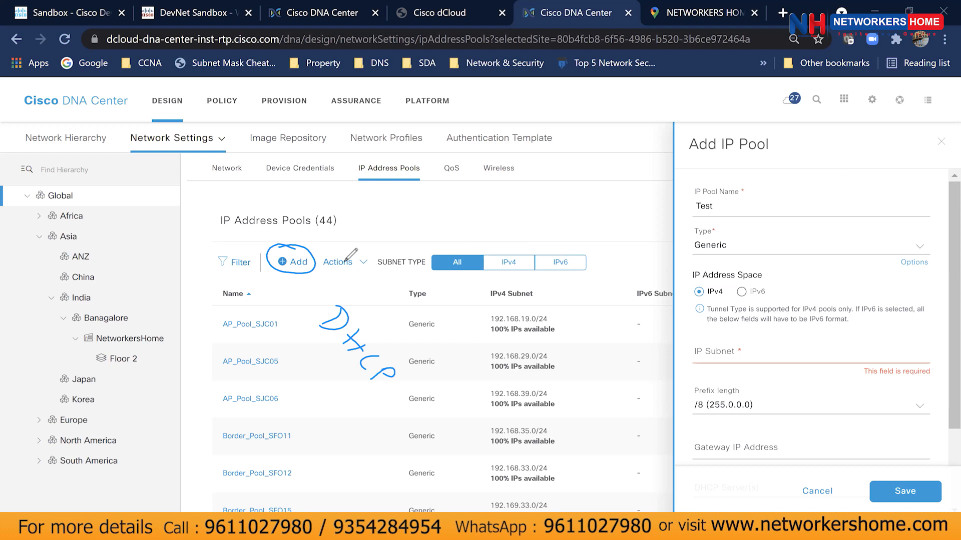
left_click_drag(383, 193, 374, 211)
left_click_drag(398, 197, 407, 207)
mouse_move(423, 202)
left_mouse_down()
mouse_move(417, 215)
mouse_move(425, 201)
left_mouse_up()
left_click(718, 122)
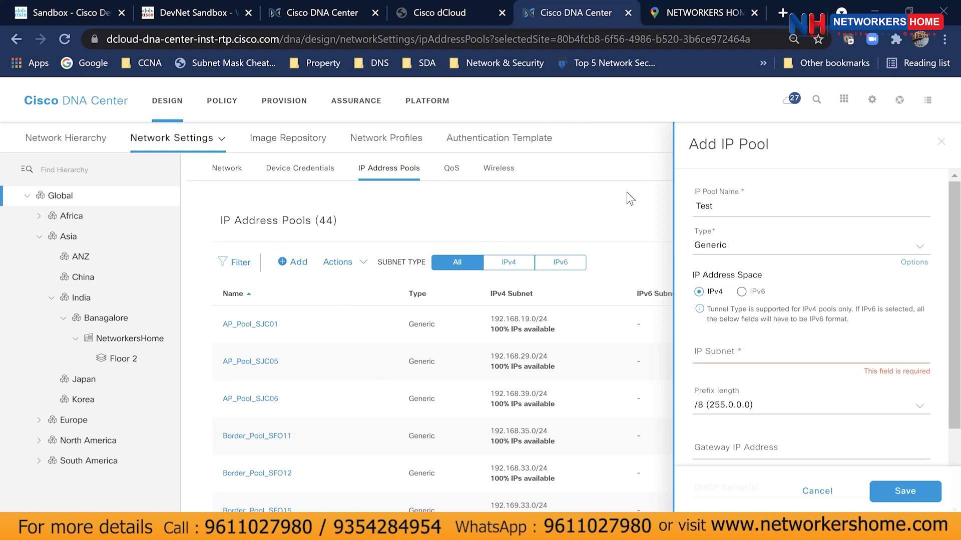
Search 'infoblox ddi' in a new tab and open the Infoblox DDI page, highlighting its headline.
left_click(784, 14)
type("infb")
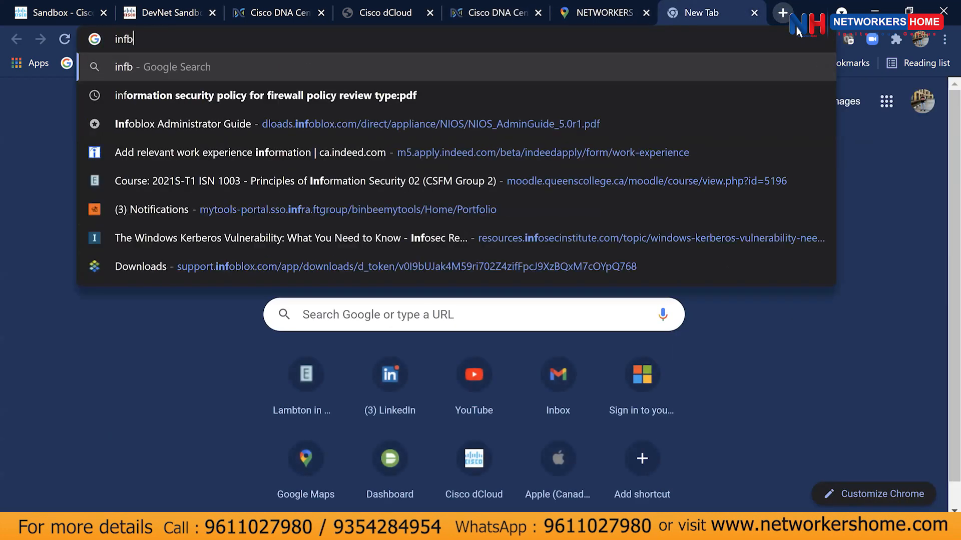
key("BackSpace")
type("oblox ddi")
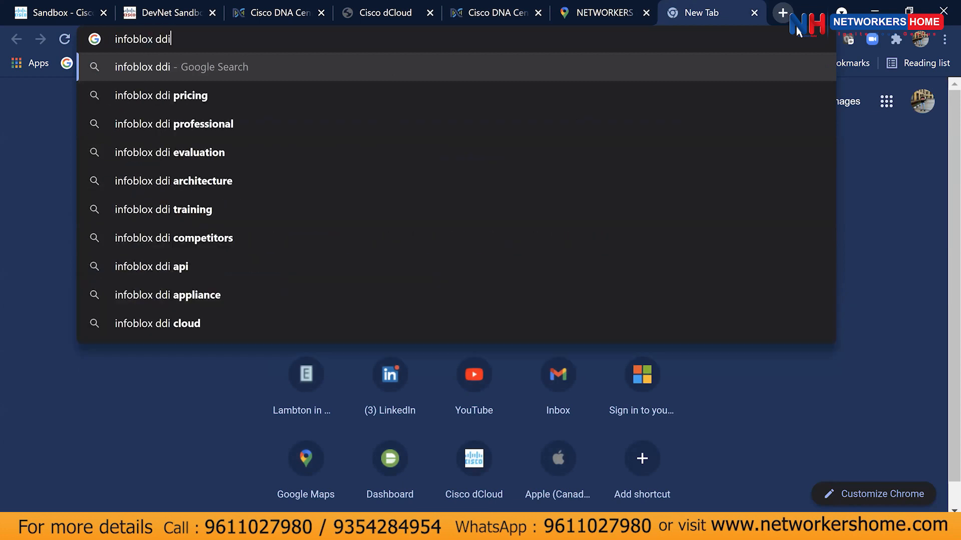
key("Return")
left_click(277, 245)
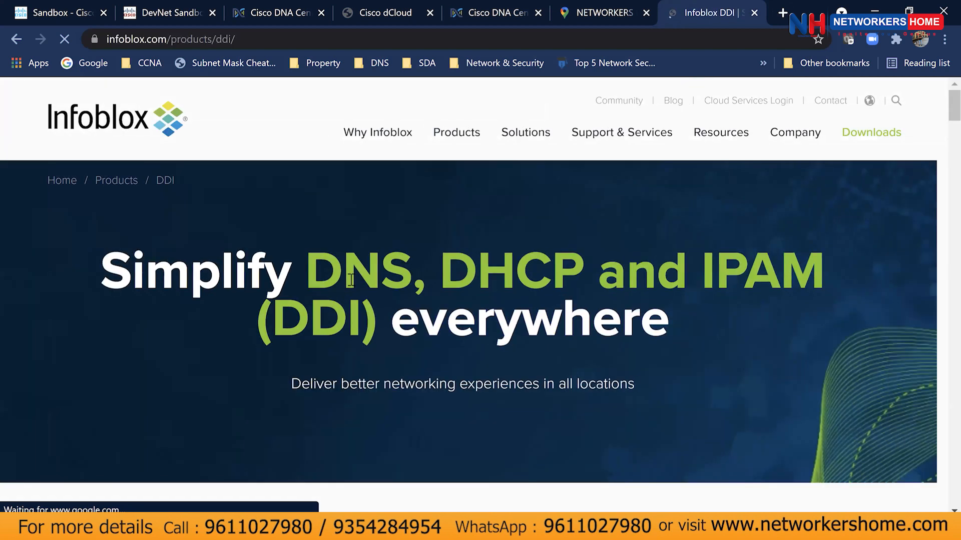
left_click_drag(317, 277, 846, 277)
left_click(713, 316)
Scroll the DDI overview and open NIOS DDI from the Products menu.
scroll(713, 316, "down", 8)
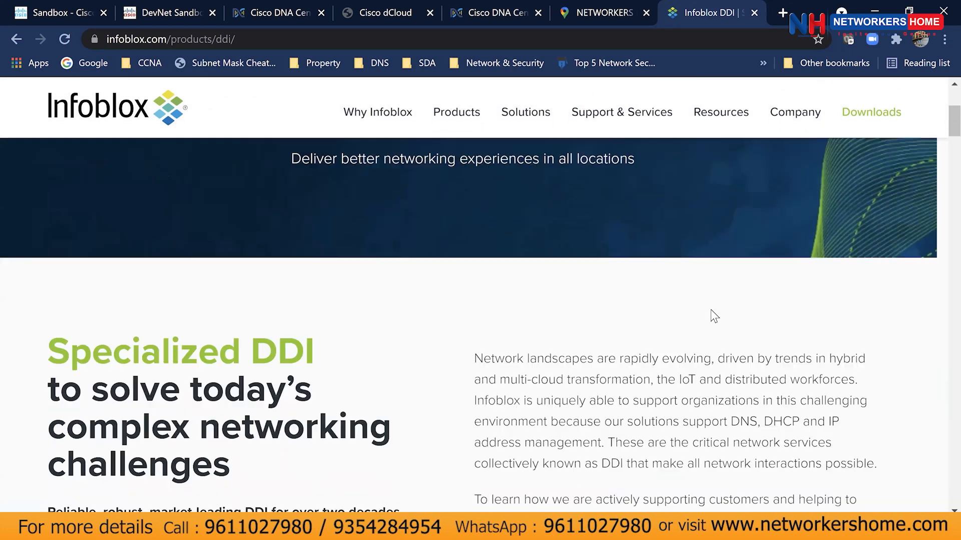
scroll(636, 316, "down", 3)
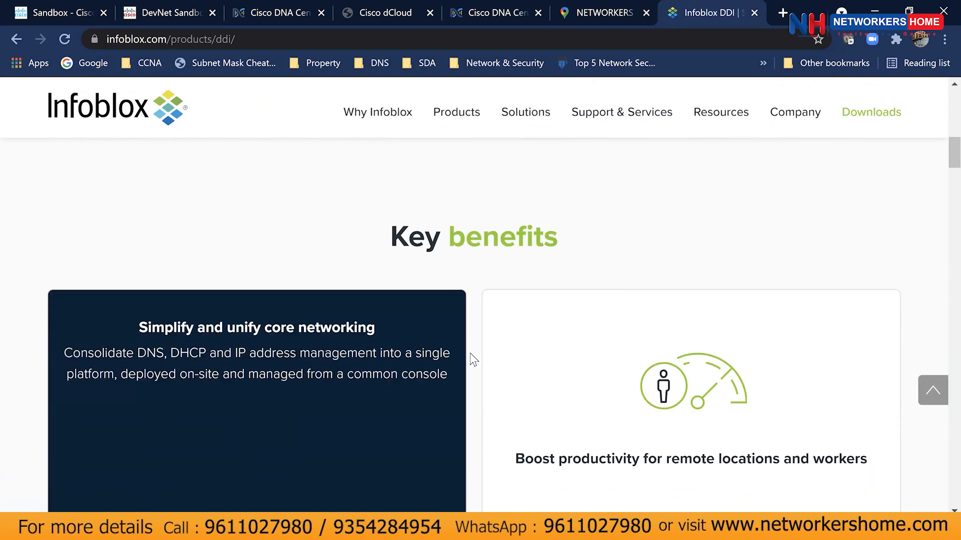
scroll(472, 353, "down", 6)
scroll(472, 354, "down", 11)
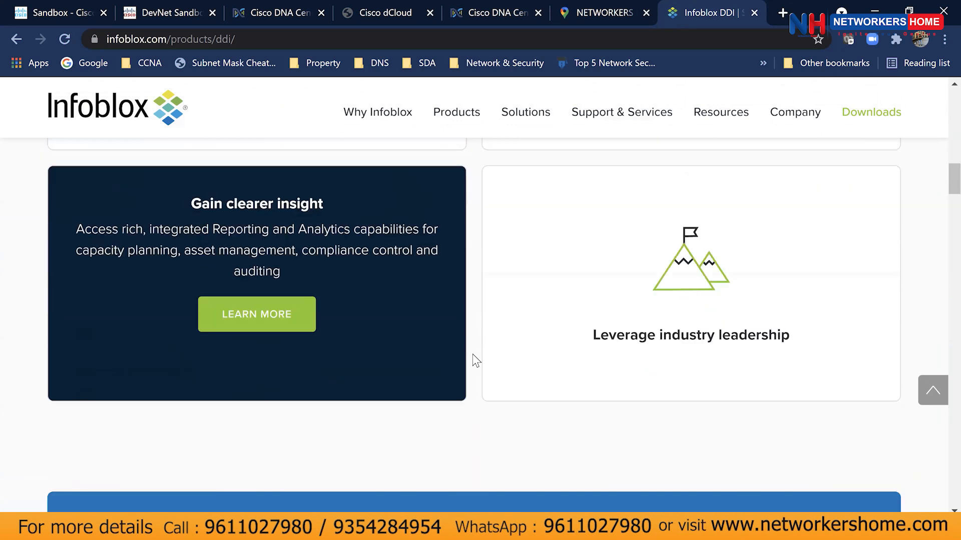
scroll(472, 353, "down", 7)
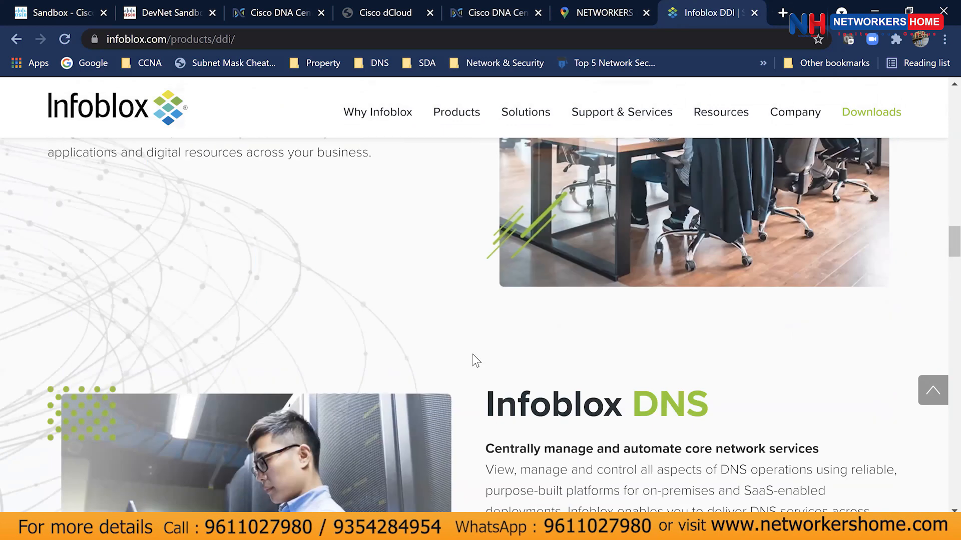
mouse_move(469, 119)
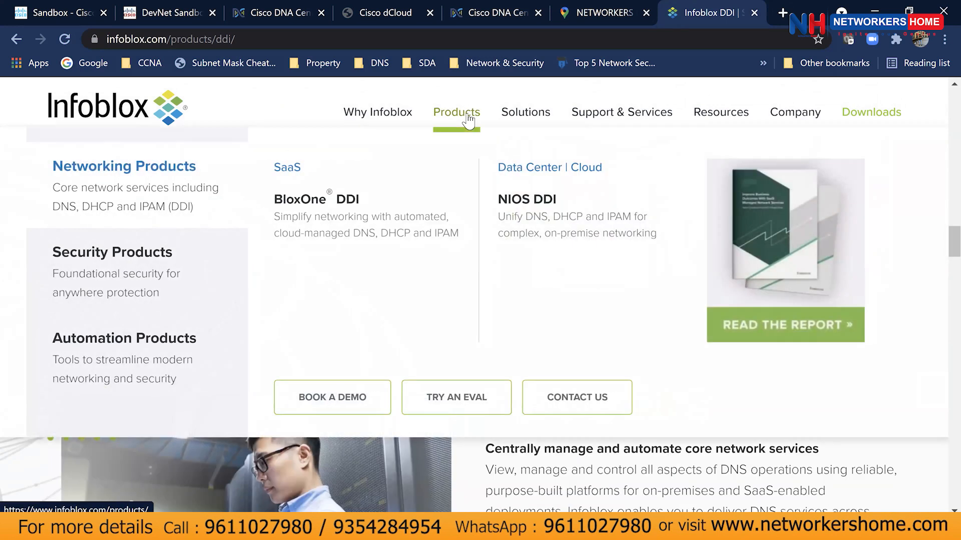
left_click(537, 202)
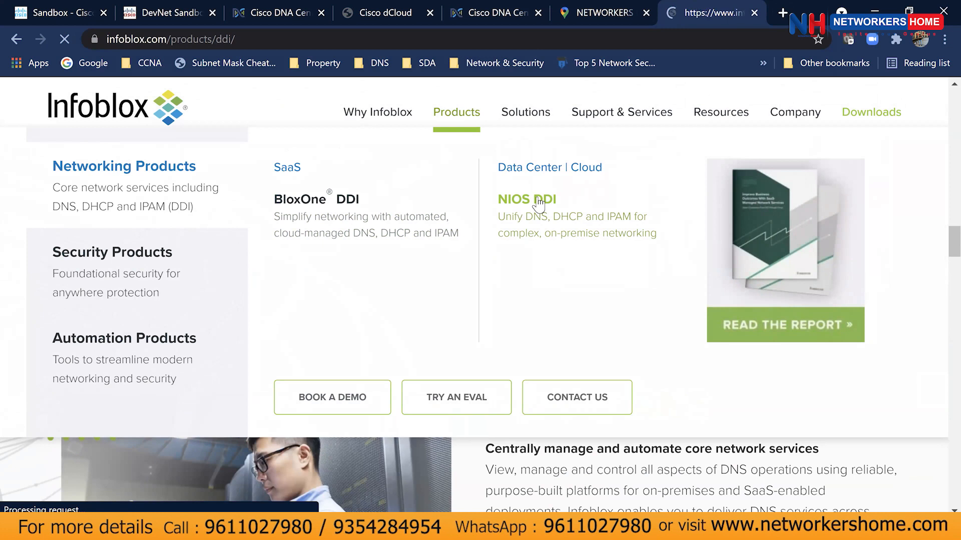
scroll(515, 230, "down", 5)
scroll(512, 238, "down", 3)
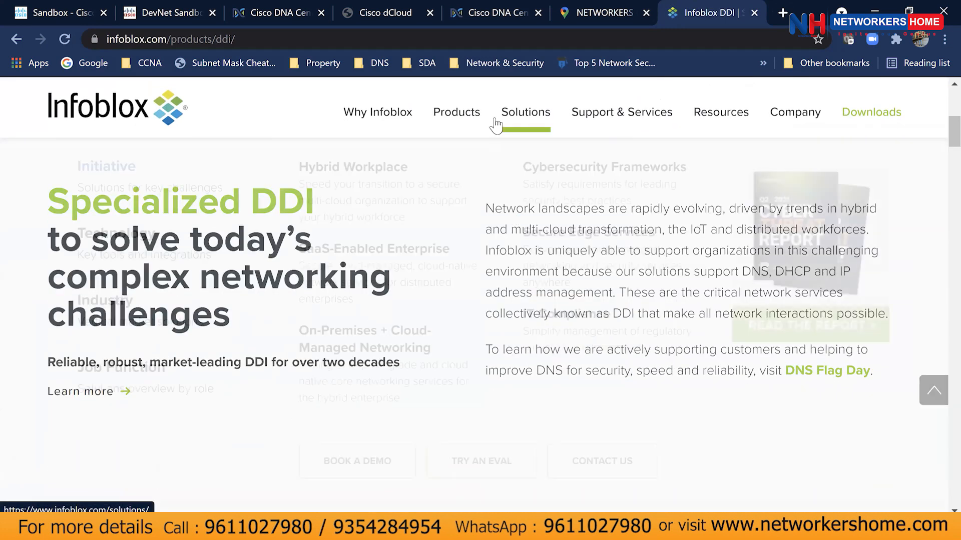
Open BloxOne DDI from Products and scroll past benefits like Scale elastically to the footer.
mouse_move(466, 120)
left_click(393, 208)
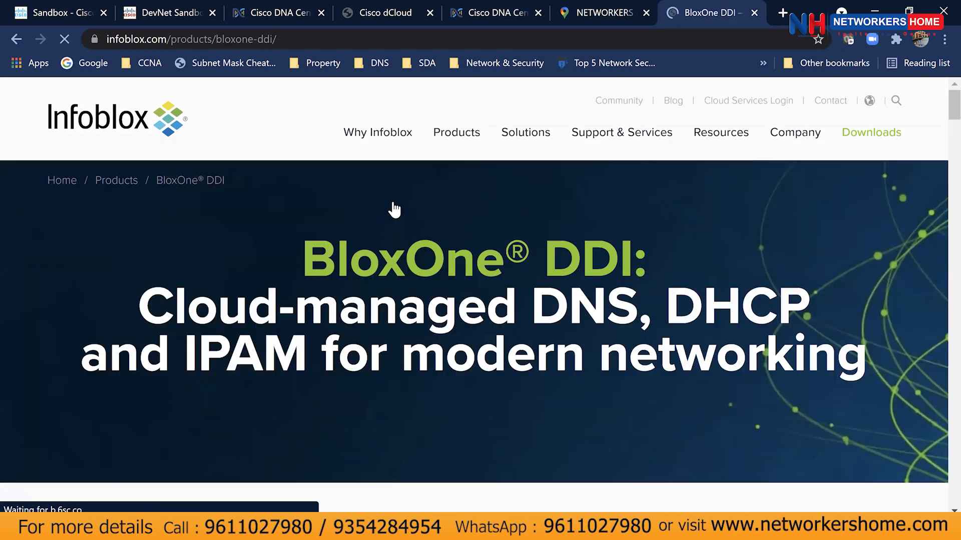
scroll(445, 313, "down", 6)
scroll(445, 311, "down", 4)
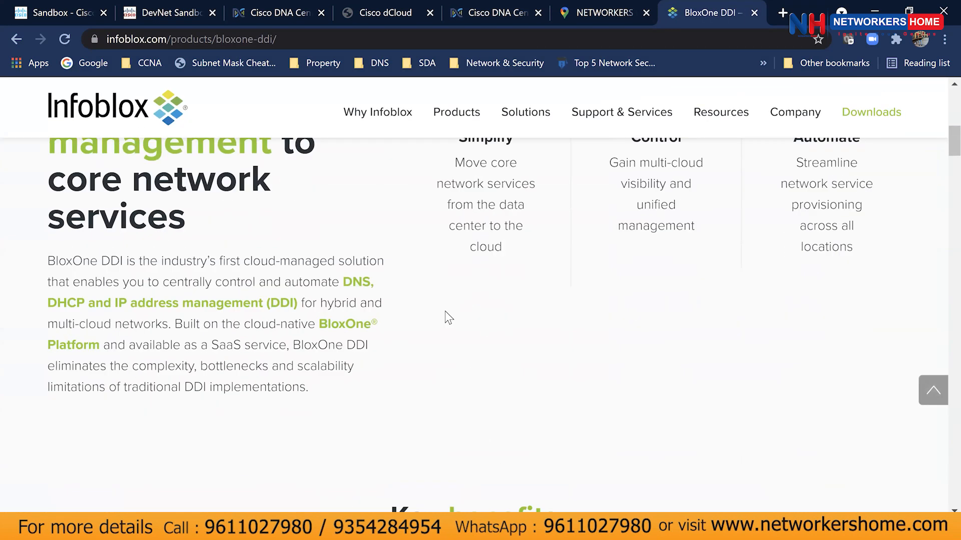
scroll(445, 311, "up", 1)
scroll(446, 310, "down", 3)
scroll(445, 310, "down", 8)
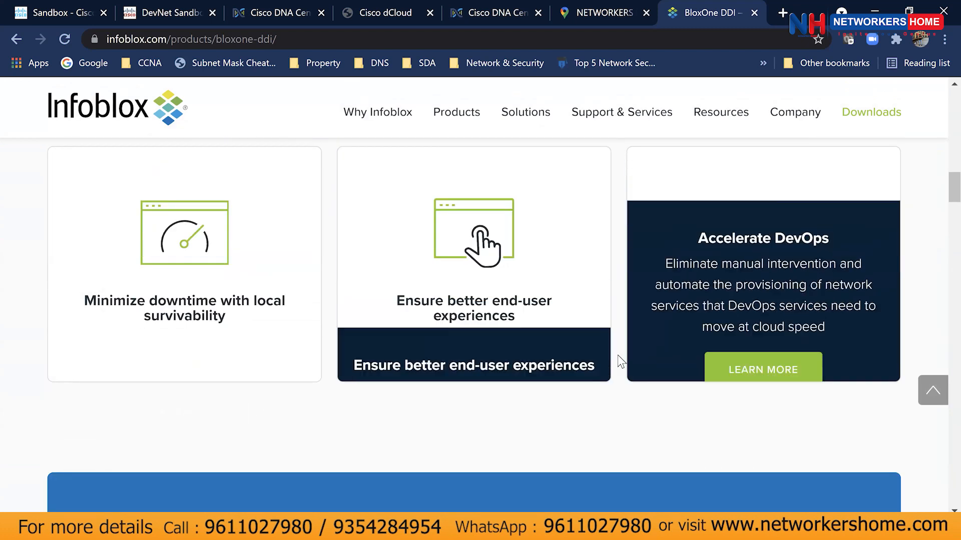
scroll(617, 356, "down", 12)
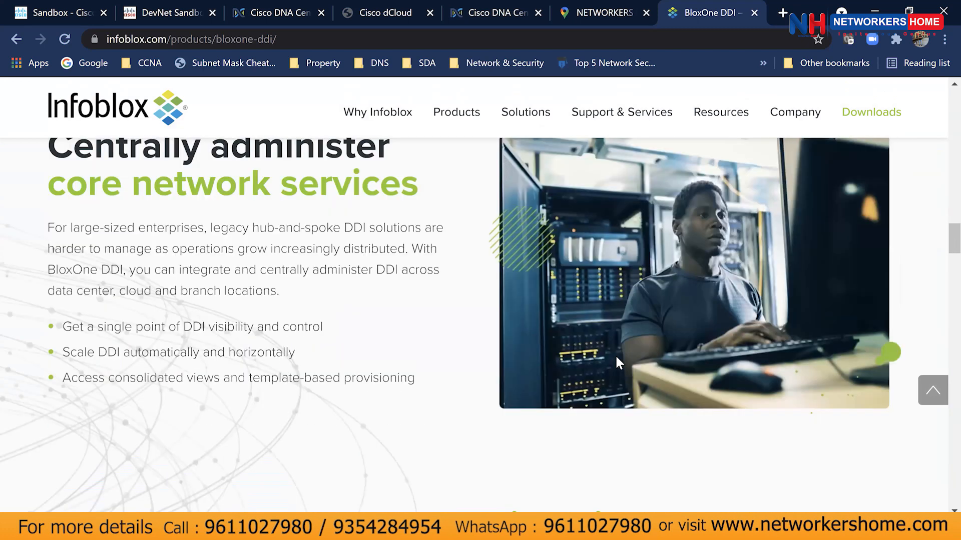
scroll(616, 356, "down", 2)
scroll(616, 357, "up", 2)
scroll(617, 357, "down", 3)
scroll(617, 360, "down", 15)
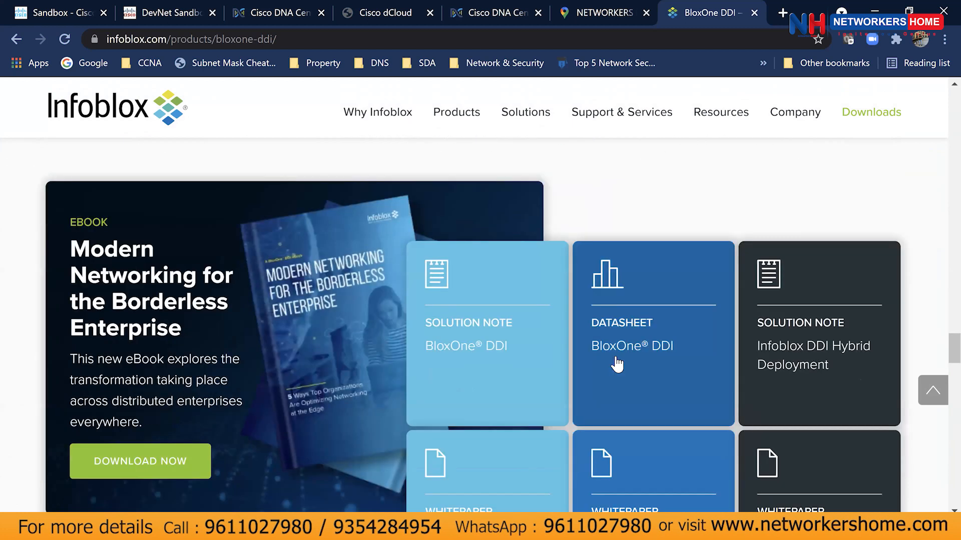
scroll(617, 363, "down", 18)
scroll(618, 363, "down", 15)
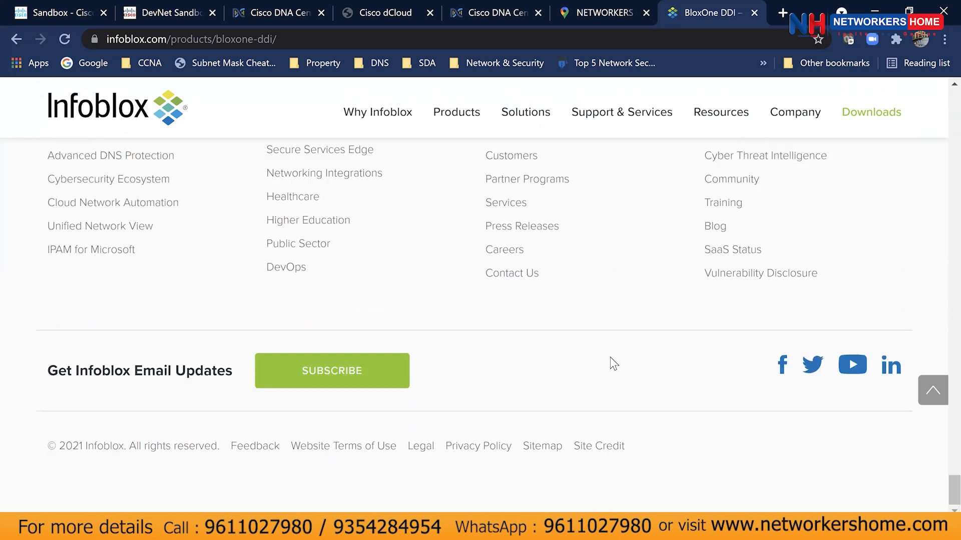
View the NETWORKERS HOME location in Google Maps, then return to the Cisco DNA Center tab.
left_click(630, 23)
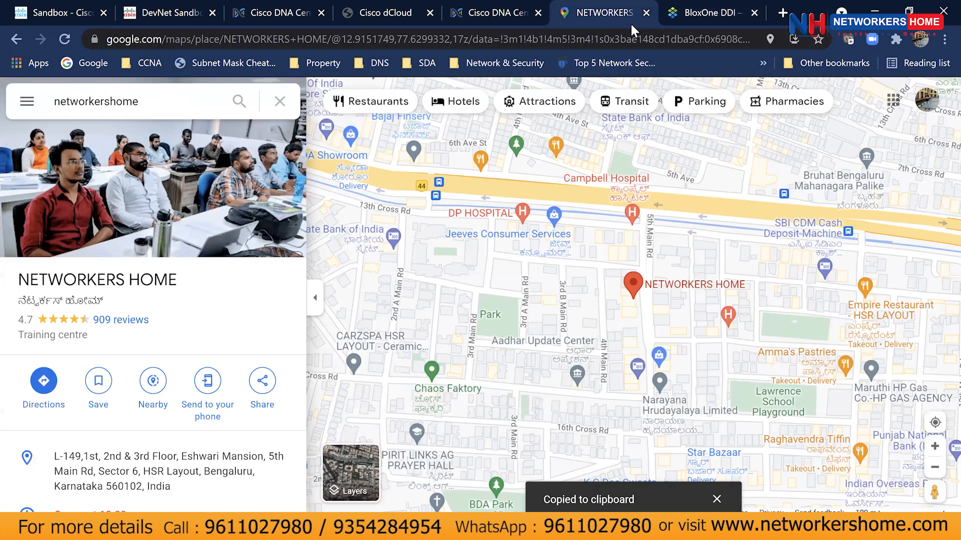
left_click(500, 23)
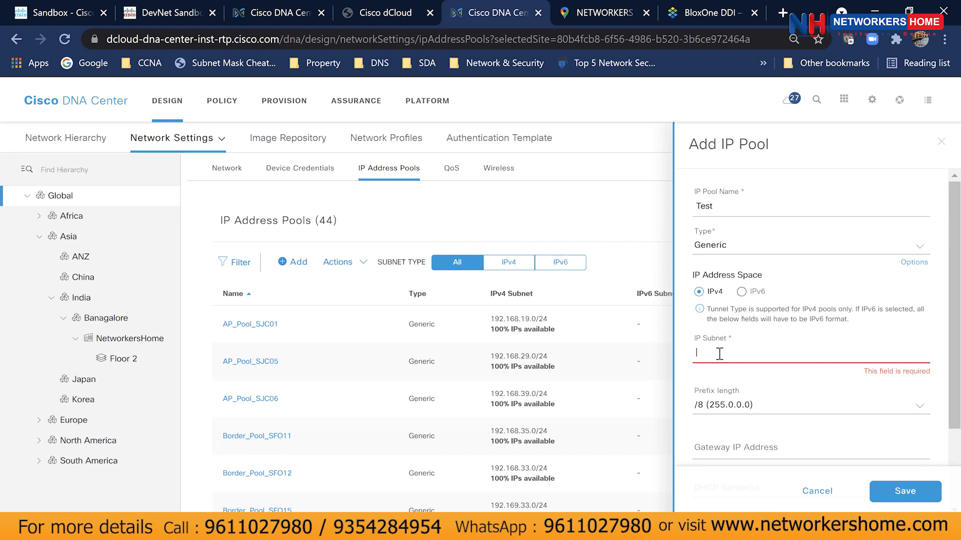
Enter subnet 10.0.0.0, inspect the gateway, DHCP and DNS options, then cancel the Test pool.
type("10.0.0.0")
scroll(721, 392, "down", 2)
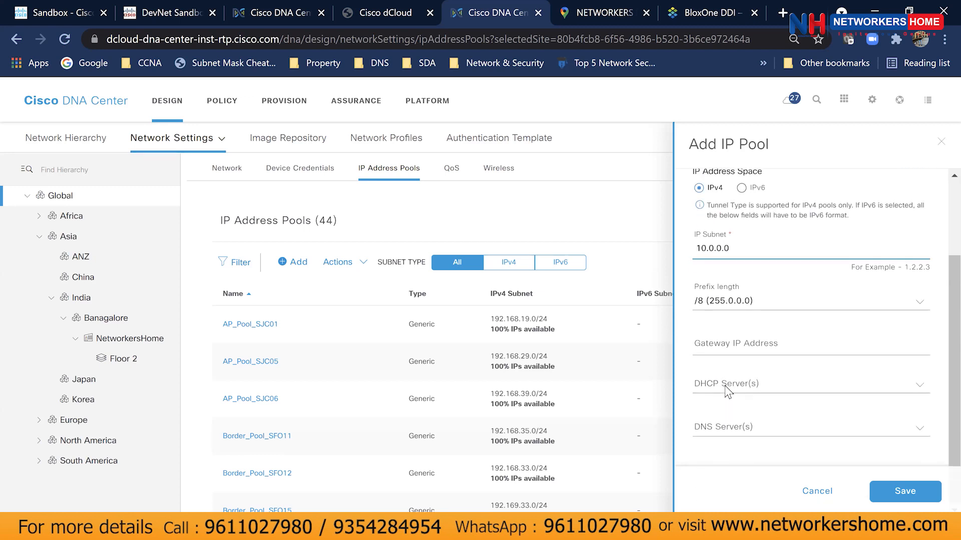
left_click(730, 347)
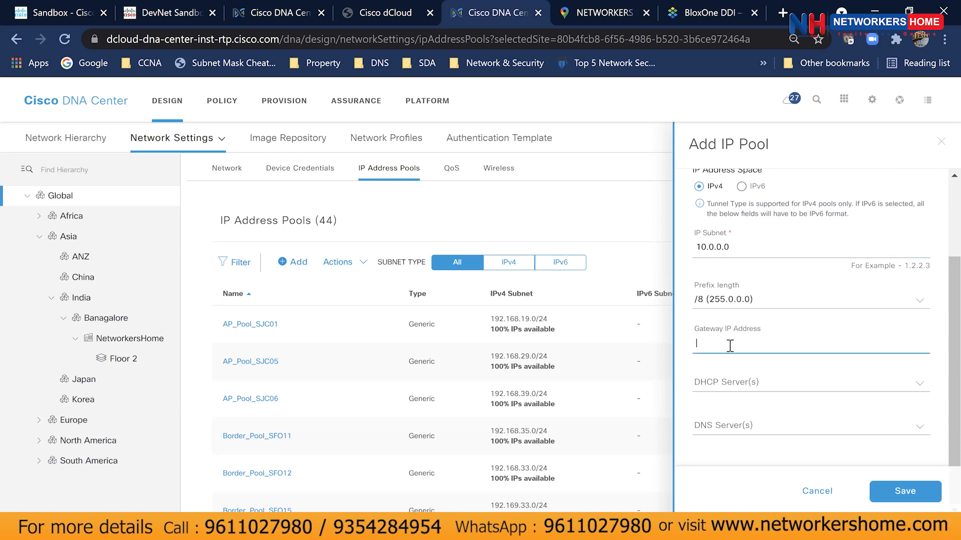
left_click(736, 383)
left_click(735, 383)
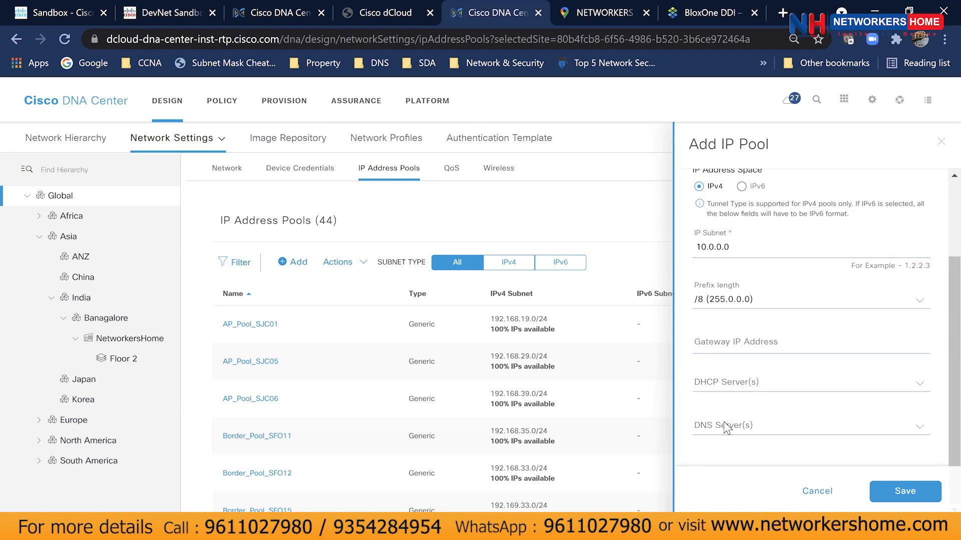
left_click(726, 426)
left_click(727, 426)
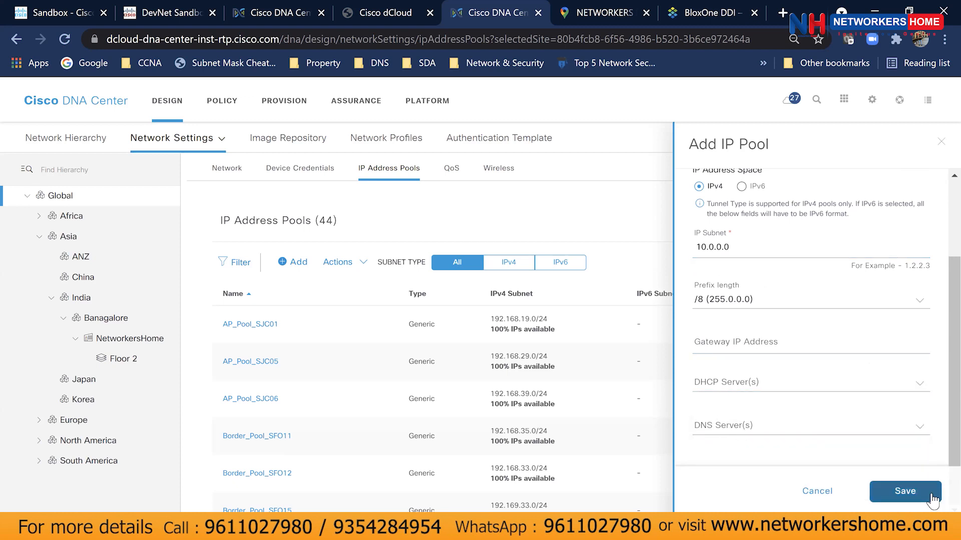
left_click(808, 495)
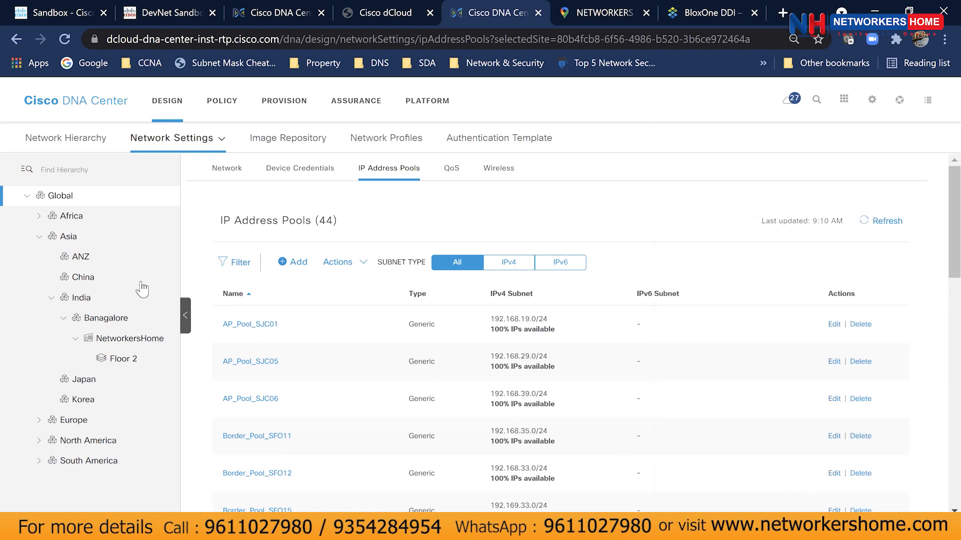
Select Banagalore > NetworkersHome, start a pool reservation, and name it 'Endpoints'.
left_click(87, 320)
left_click(119, 340)
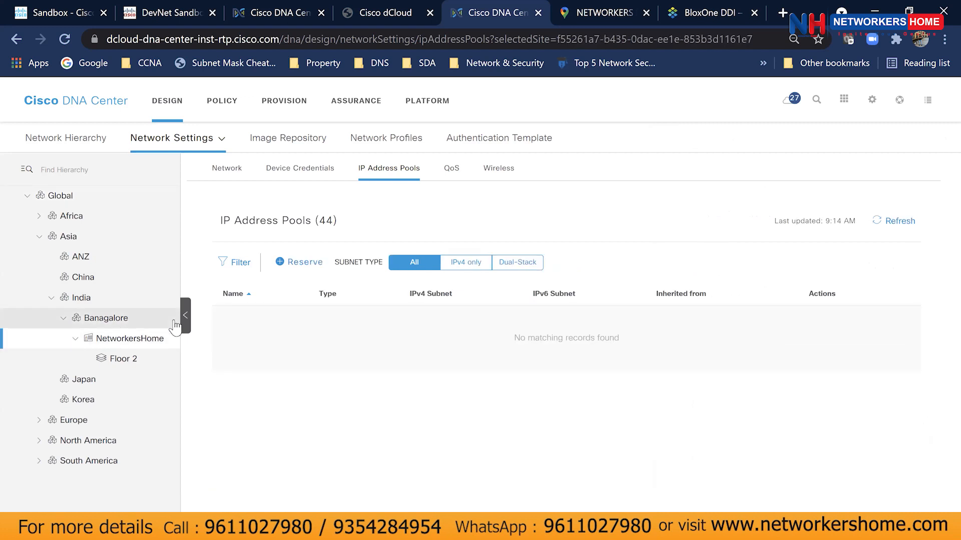
left_click(289, 265)
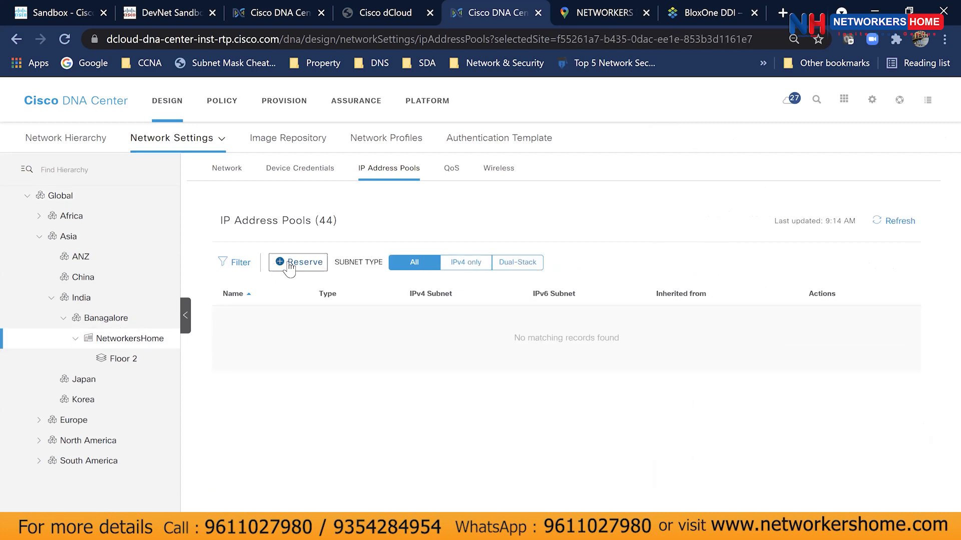
left_click(773, 202)
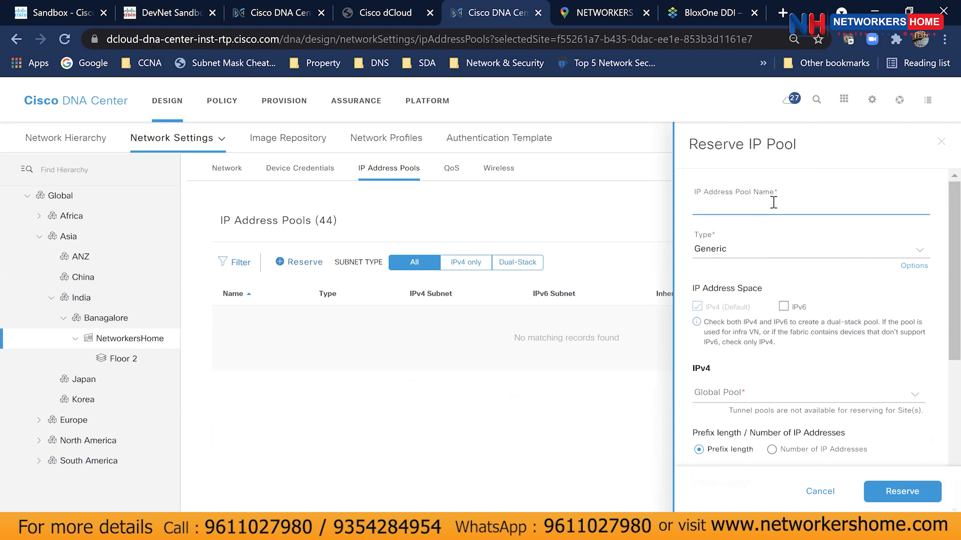
type("Endpoints")
Set the Endpoints pool type to LAN and keep its address space IPv4-only.
left_click(762, 247)
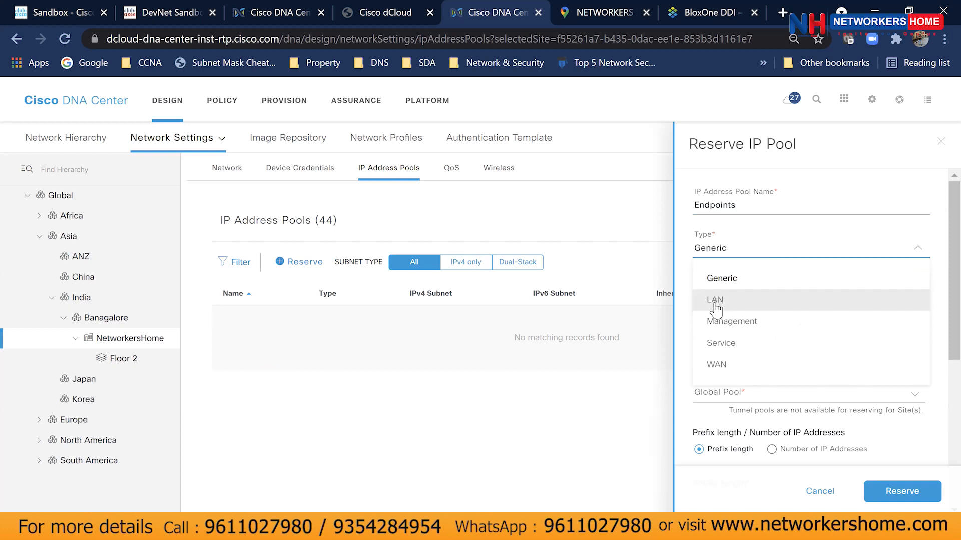
left_click(714, 301)
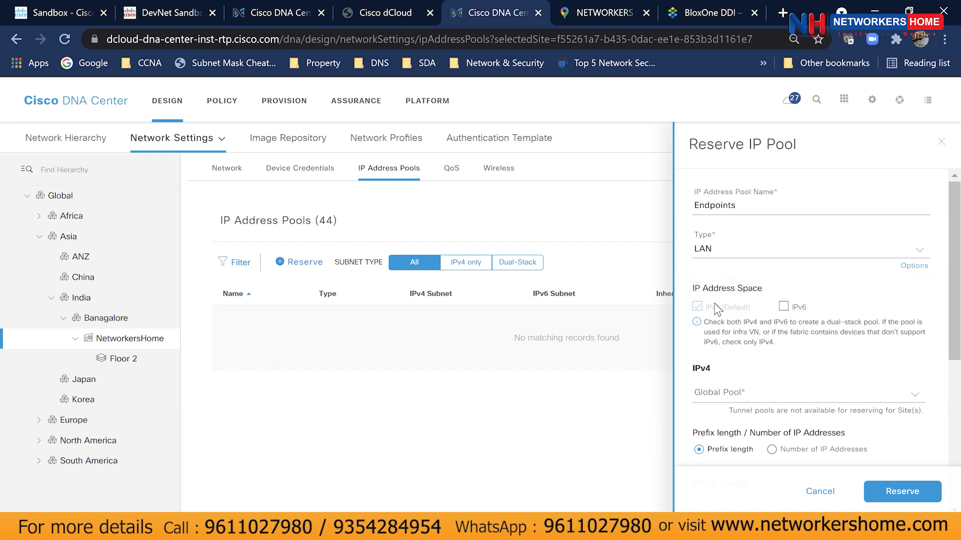
left_click(744, 253)
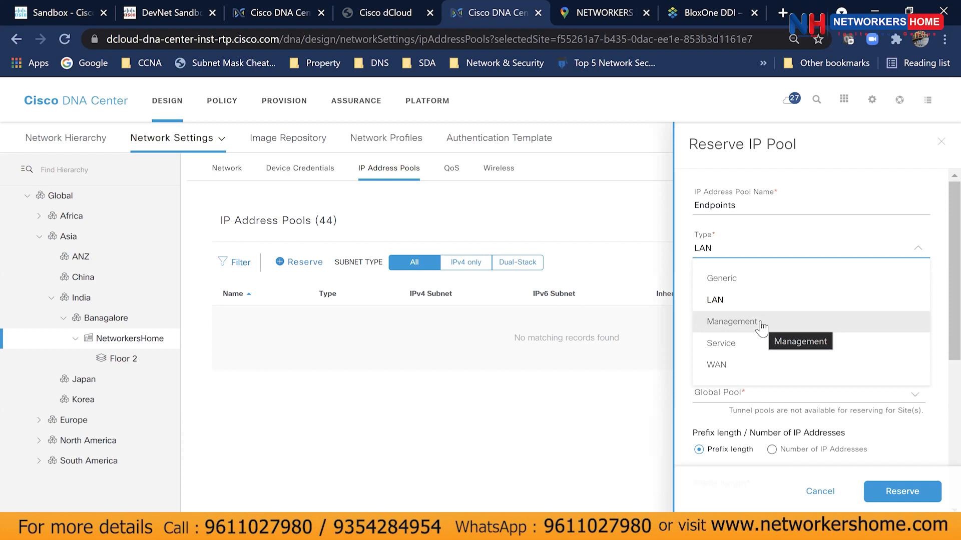
left_click(683, 290)
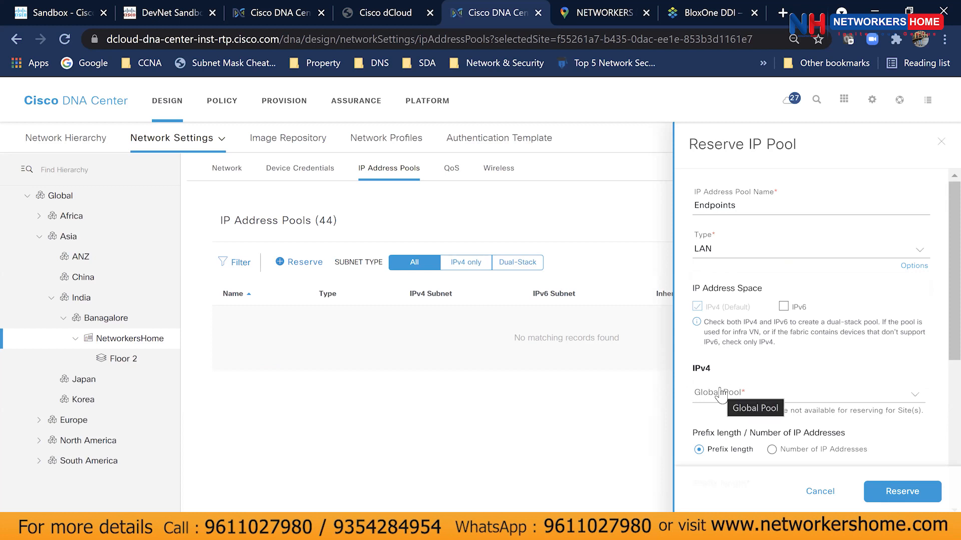
scroll(721, 395, "down", 2)
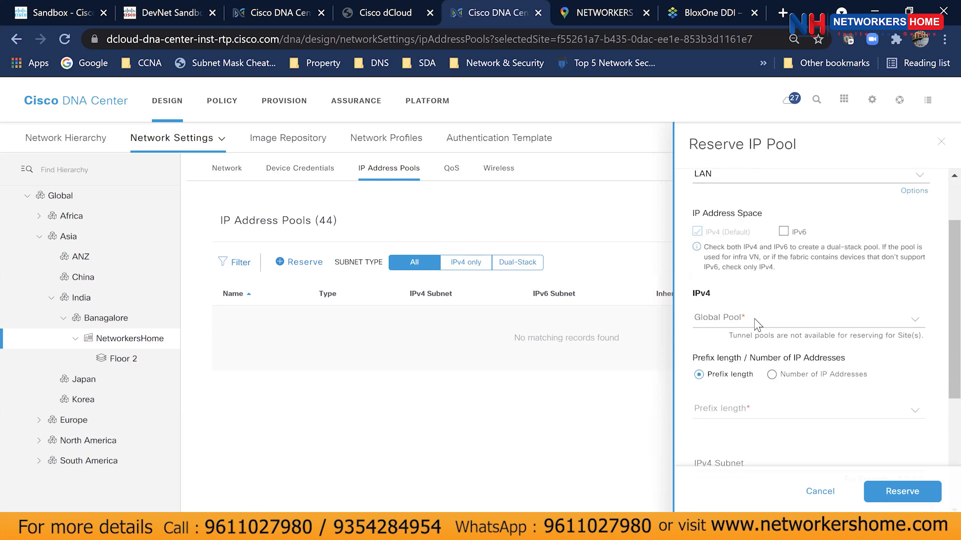
left_click(784, 232)
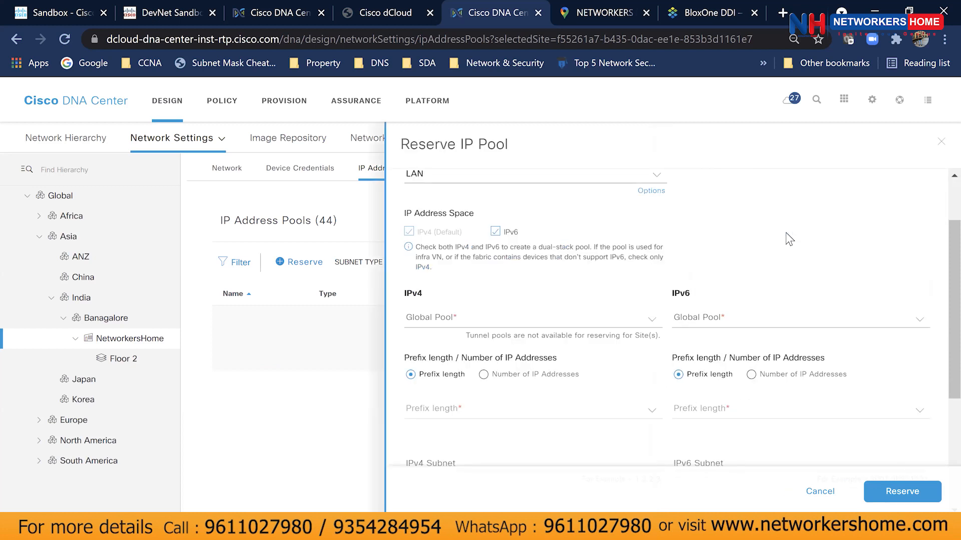
left_click(495, 231)
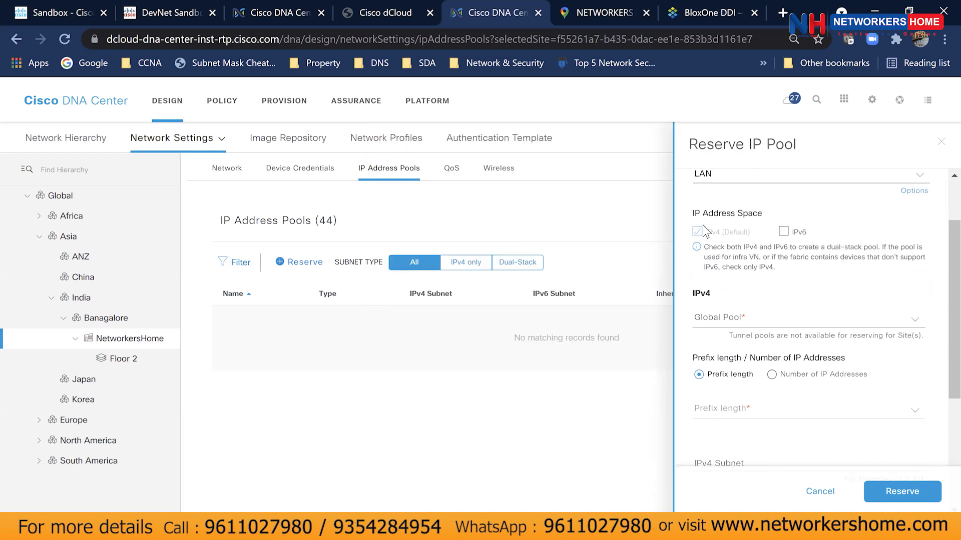
left_click(758, 319)
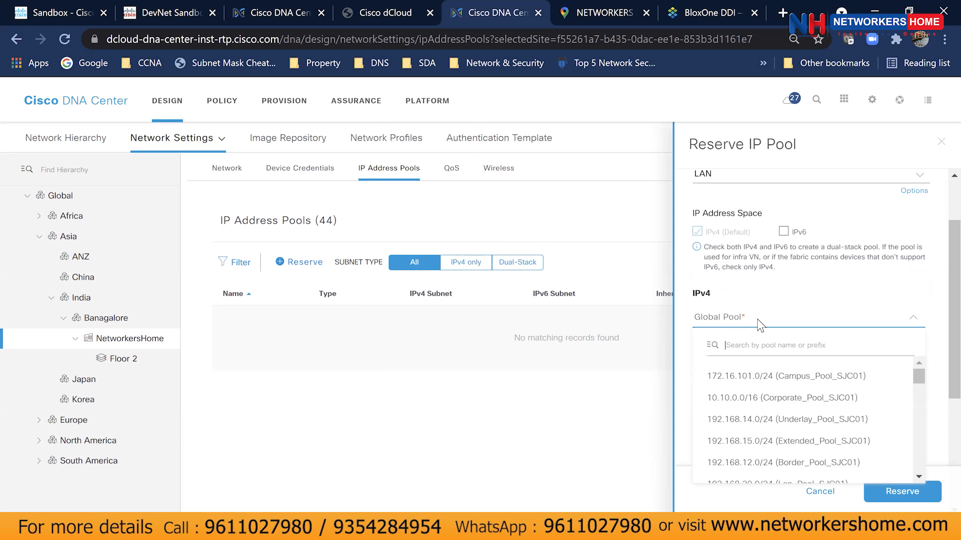
scroll(803, 393, "down", 10)
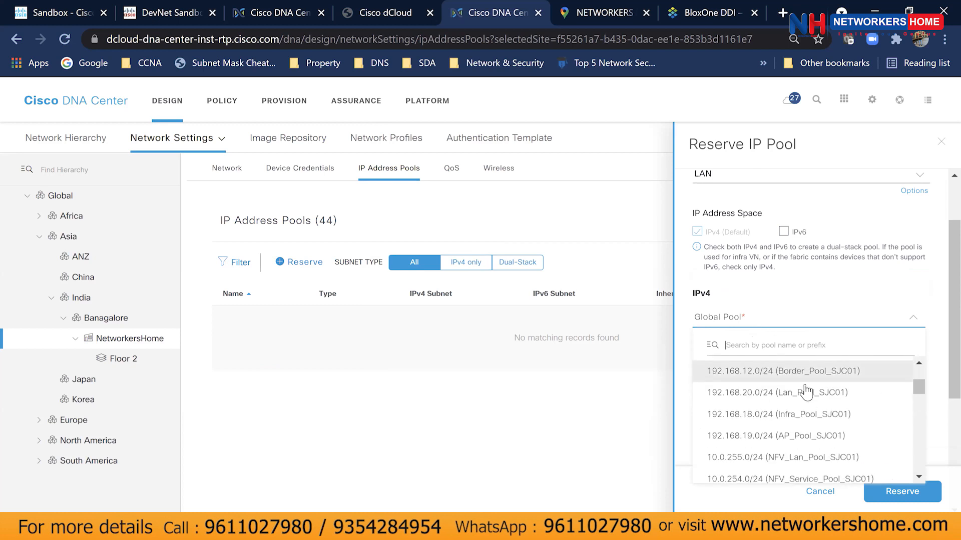
scroll(847, 406, "down", 5)
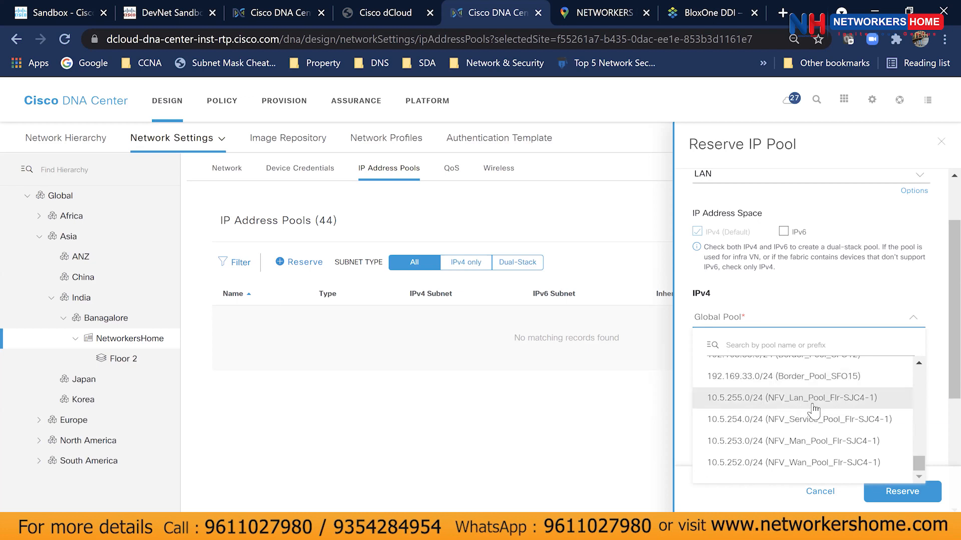
scroll(871, 425, "up", 8)
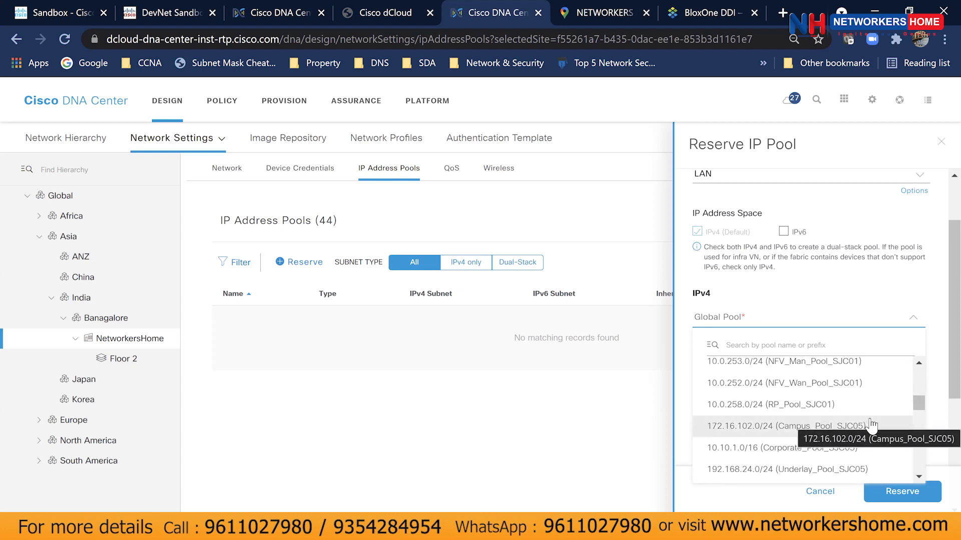
scroll(871, 425, "up", 3)
scroll(874, 431, "up", 3)
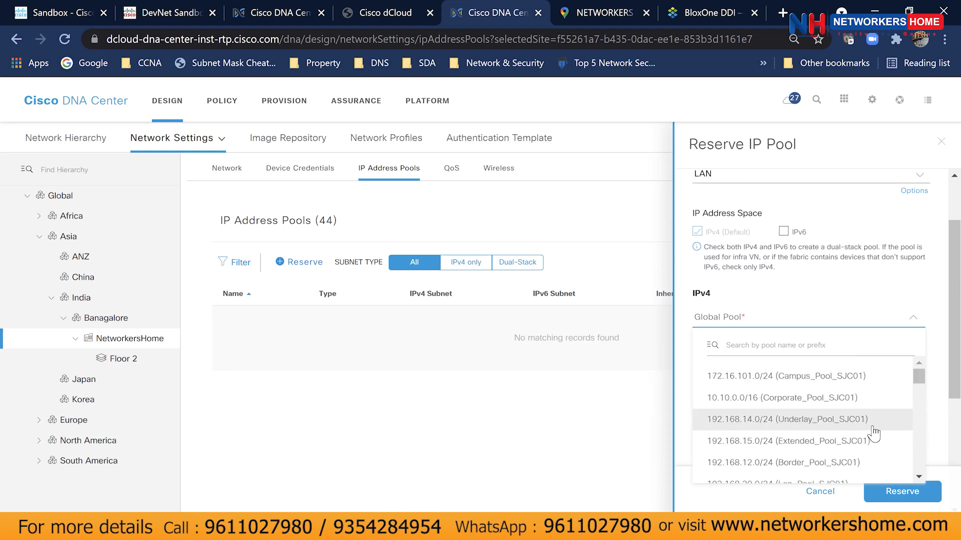
scroll(874, 432, "down", 3)
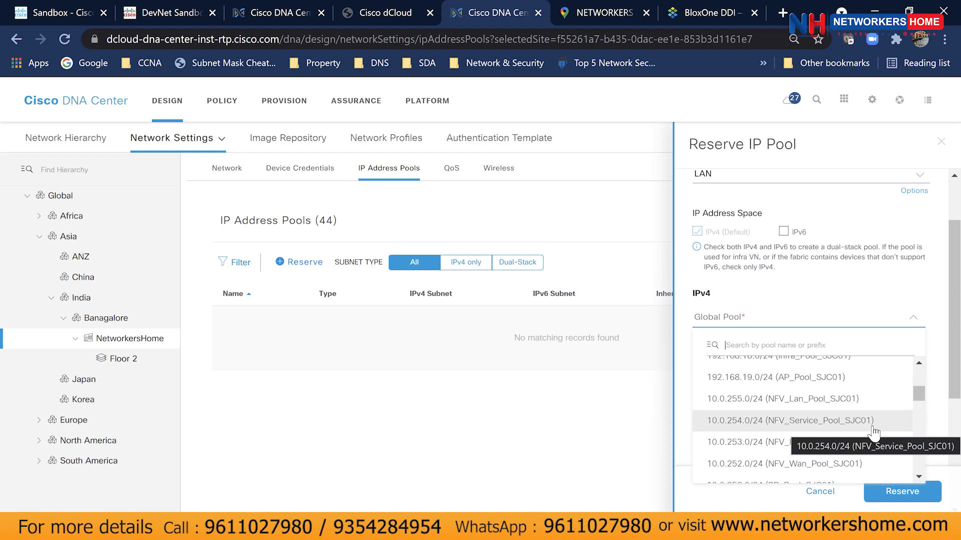
scroll(873, 432, "down", 2)
scroll(874, 431, "down", 3)
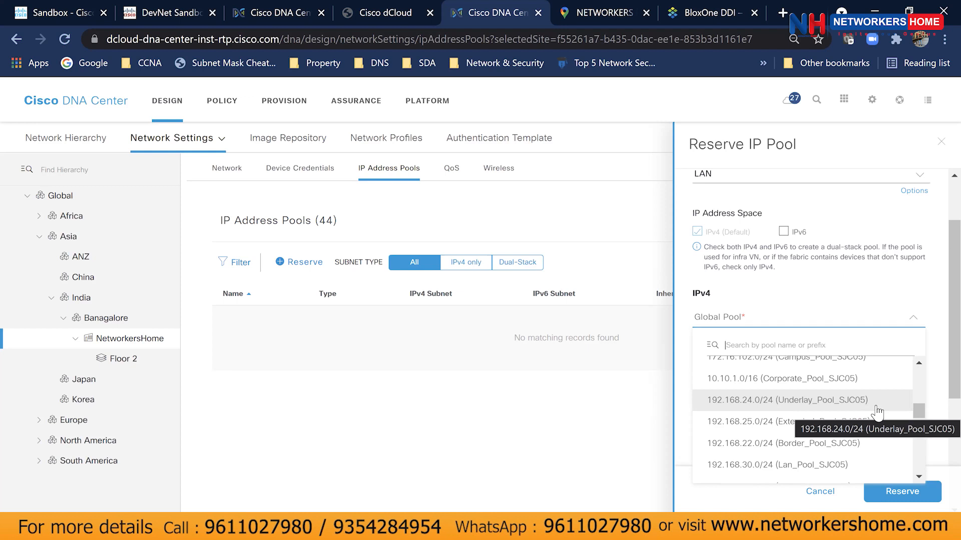
scroll(873, 414, "down", 1)
scroll(873, 414, "up", 1)
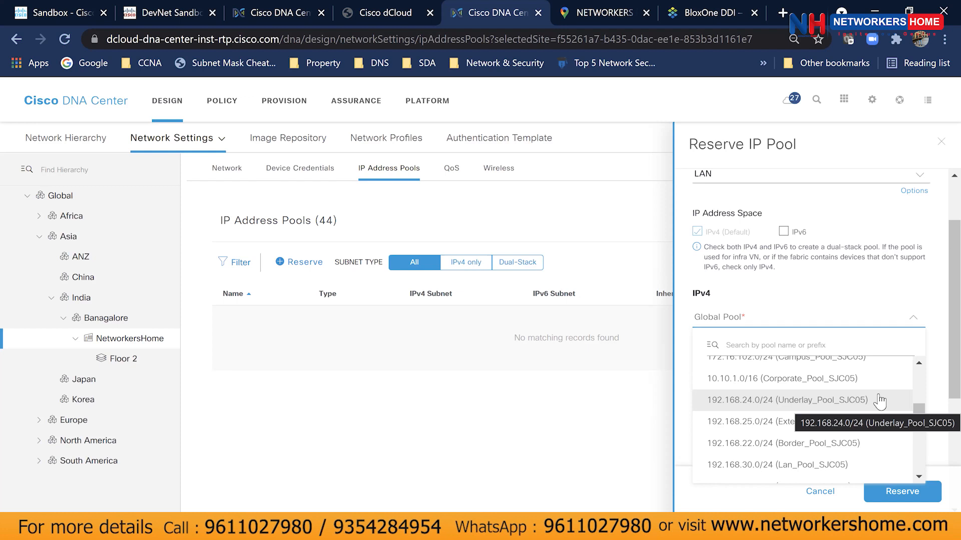
scroll(869, 399, "down", 3)
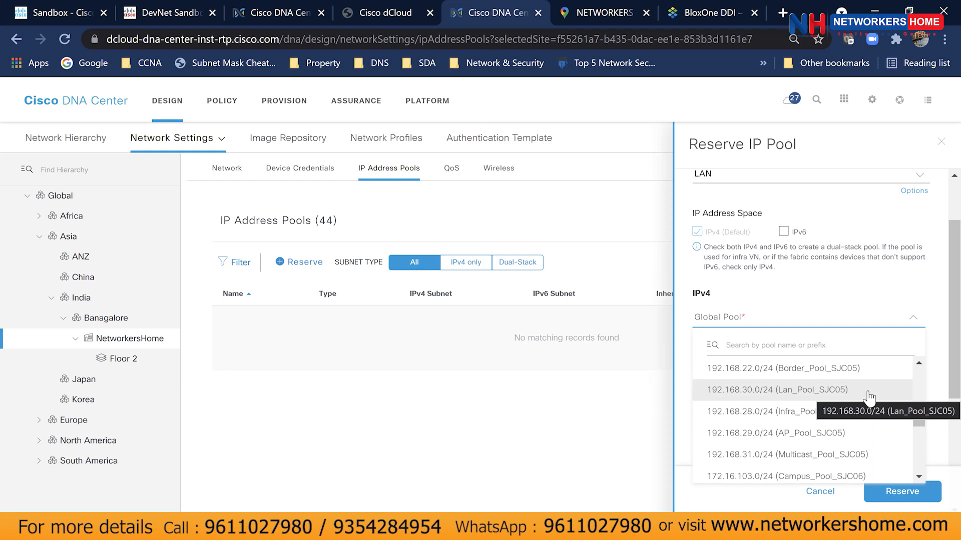
key("XF86AudioRaiseVolume")
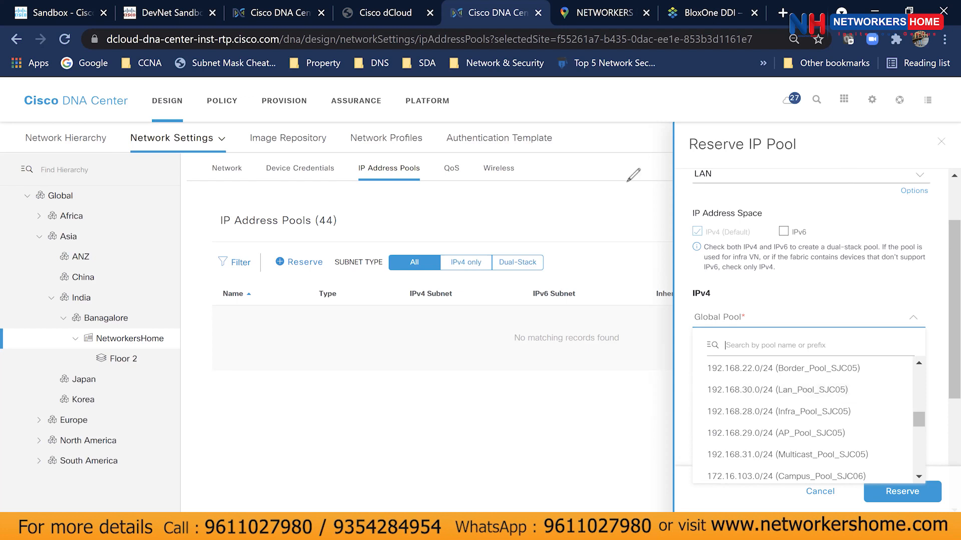
left_click_drag(138, 116, 377, 124)
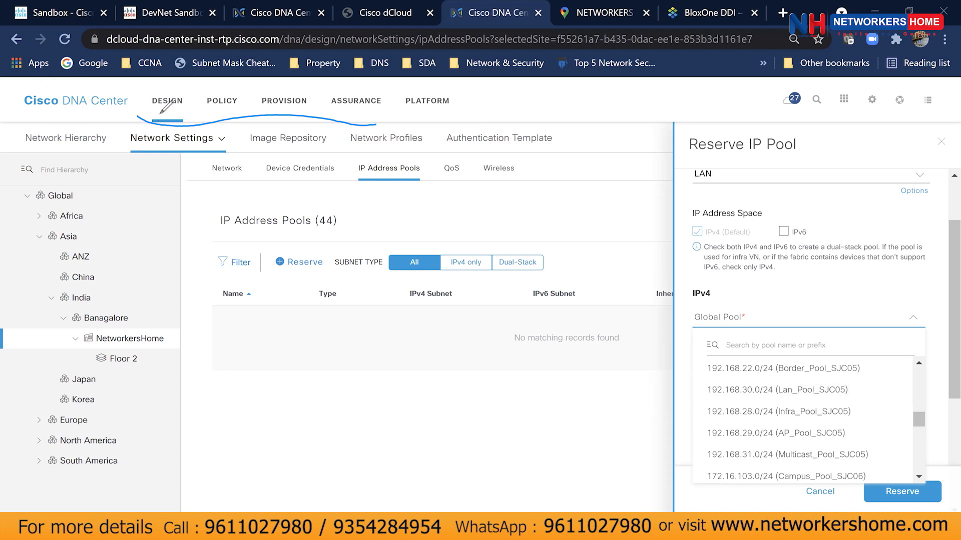
mouse_move(150, 76)
left_mouse_down()
mouse_move(186, 115)
mouse_move(148, 76)
left_mouse_up()
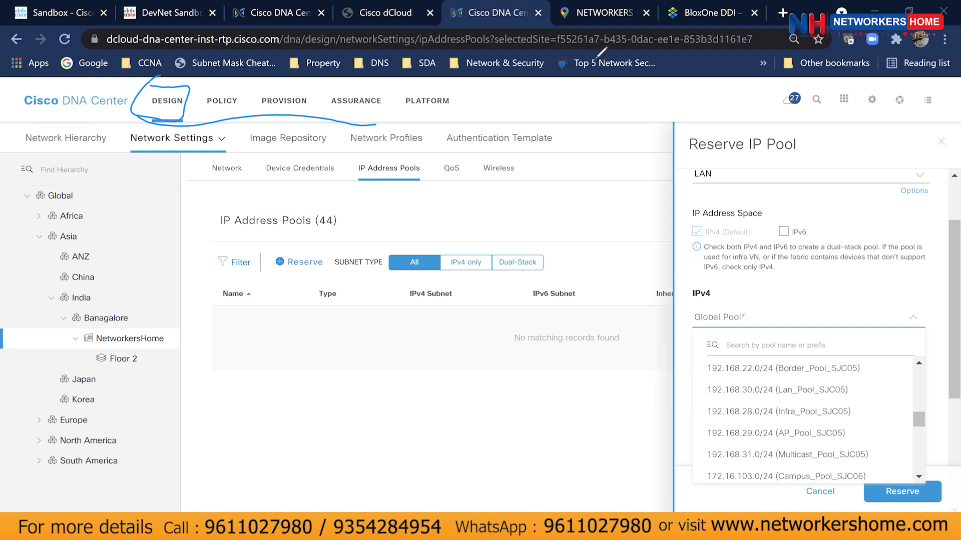
key("ctrl+z")
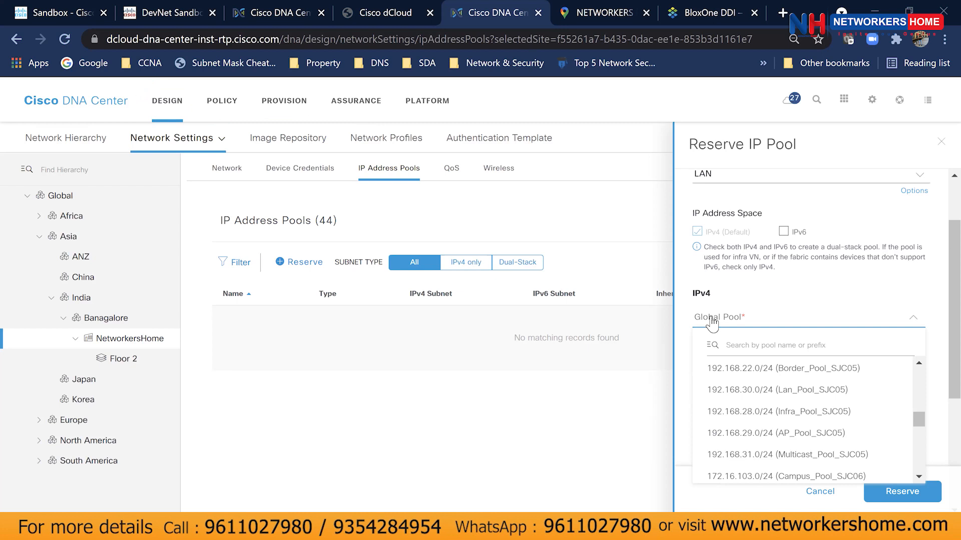
Choose 192.168.22.0/24 (Border_Pool_SJC05) as the global pool and check the prefix length options.
left_click(761, 375)
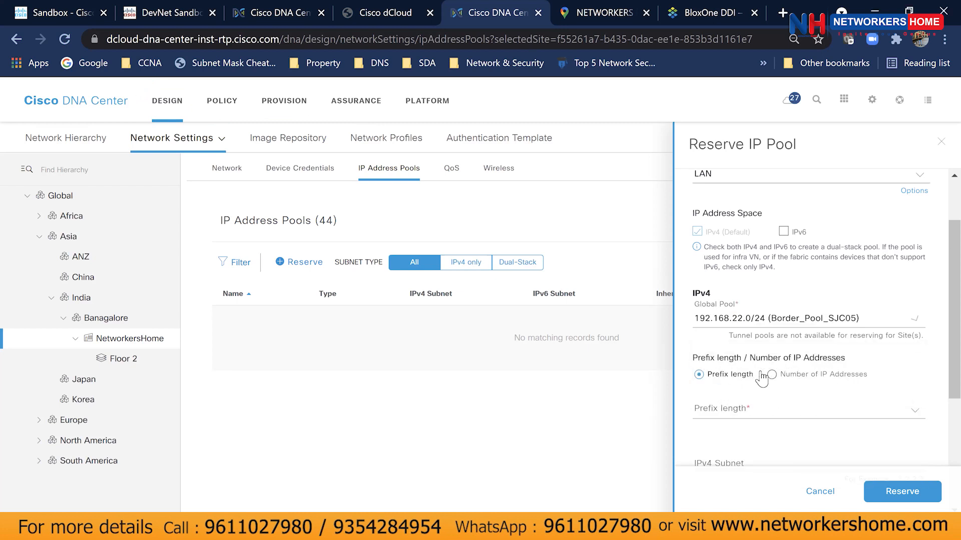
scroll(775, 369, "down", 2)
left_click(756, 342)
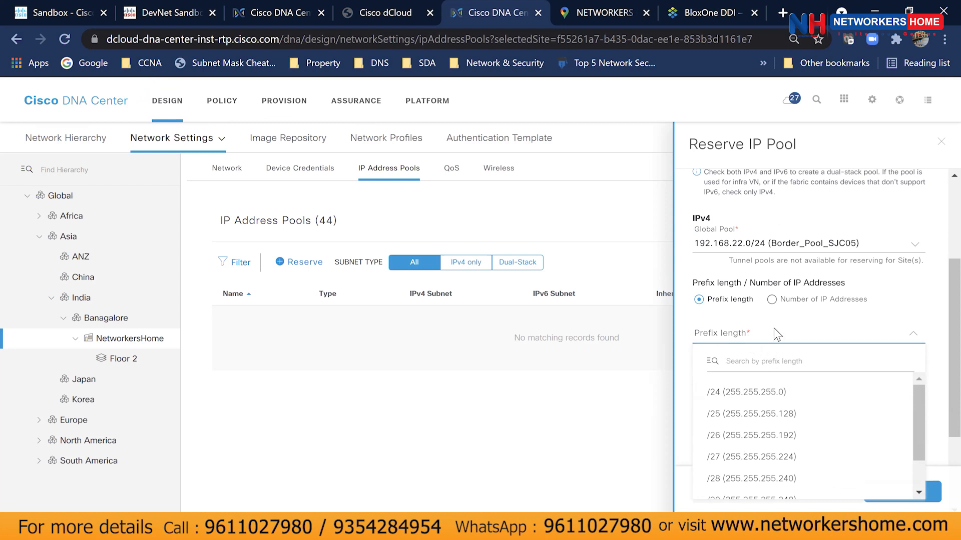
left_click(777, 334)
left_click(755, 386)
scroll(759, 385, "down", 1)
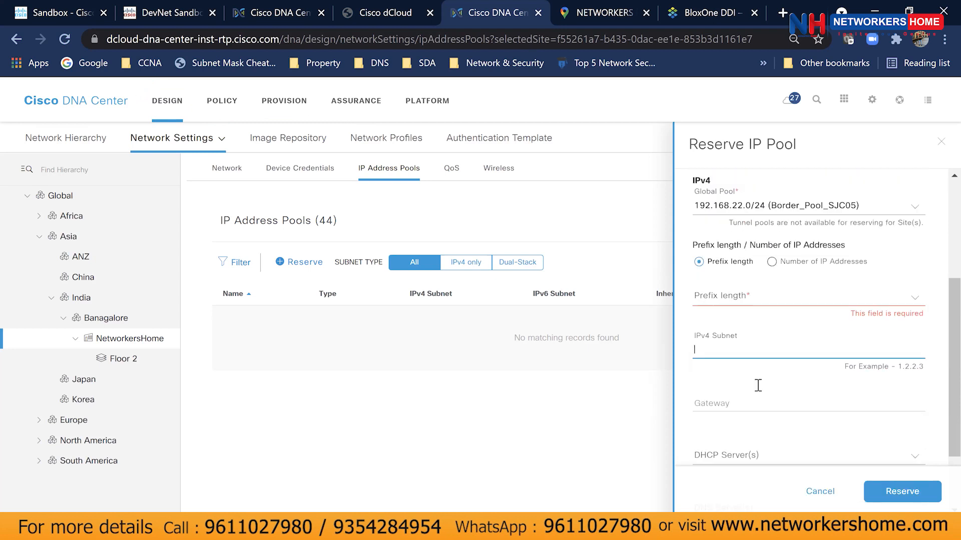
scroll(771, 350, "down", 1)
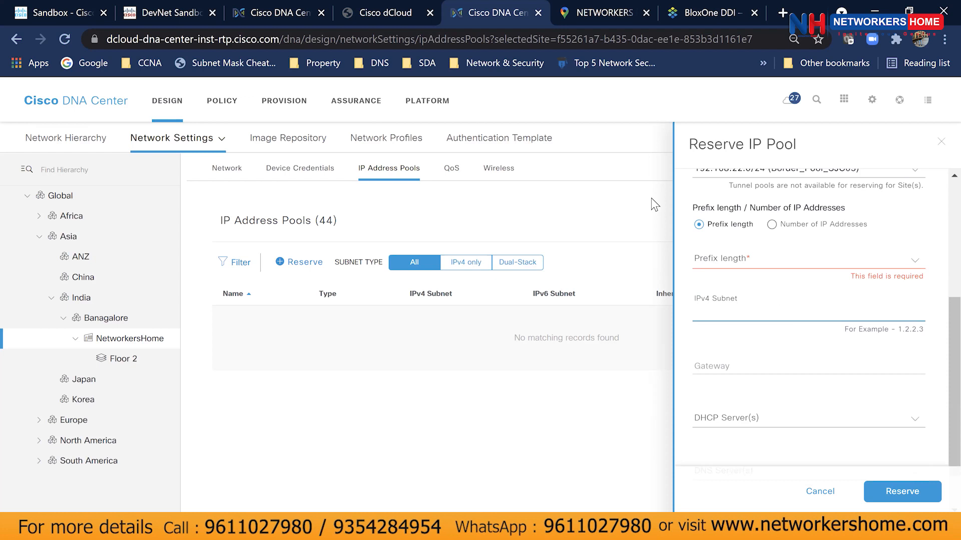
left_click_drag(298, 328, 284, 345)
mouse_move(305, 334)
left_mouse_down()
mouse_move(396, 386)
mouse_move(394, 417)
mouse_move(423, 417)
mouse_move(438, 400)
left_mouse_up()
left_click(323, 351)
left_click(350, 368)
left_click(380, 378)
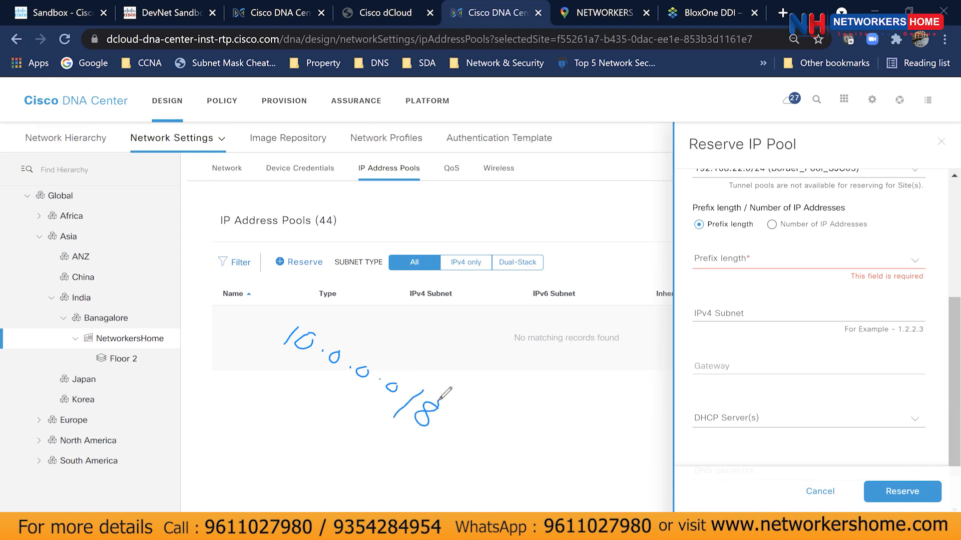
mouse_move(337, 381)
left_mouse_down()
mouse_move(316, 406)
mouse_move(338, 405)
left_mouse_up()
mouse_move(261, 385)
left_mouse_down()
mouse_move(246, 400)
mouse_move(277, 397)
mouse_move(286, 423)
mouse_move(343, 456)
mouse_move(378, 493)
left_mouse_up()
left_click(283, 406)
left_click(311, 428)
left_click(335, 447)
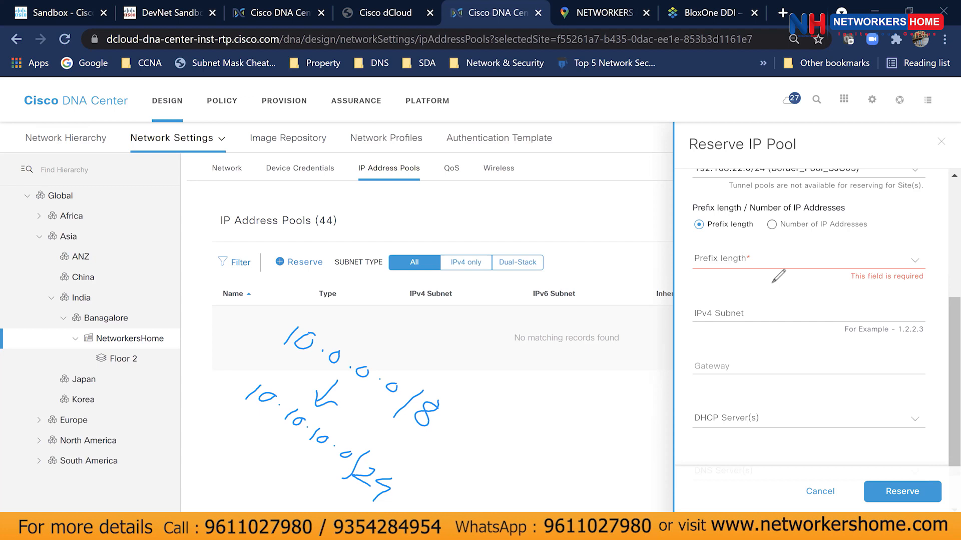
left_click(746, 53)
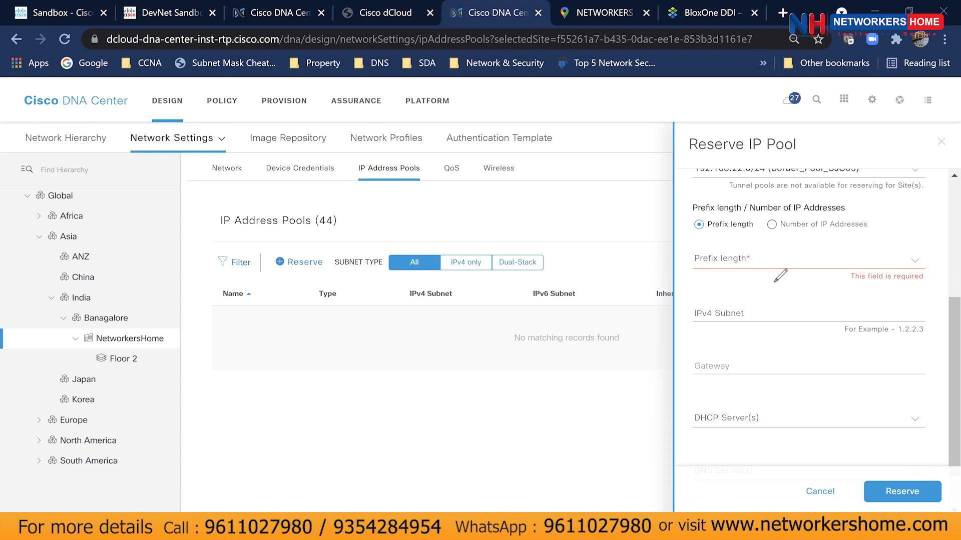
Choose 10.10.0.0/16 Corporate_Pool_SJC01 as the Endpoints reservation's global pool.
scroll(743, 317, "up", 5)
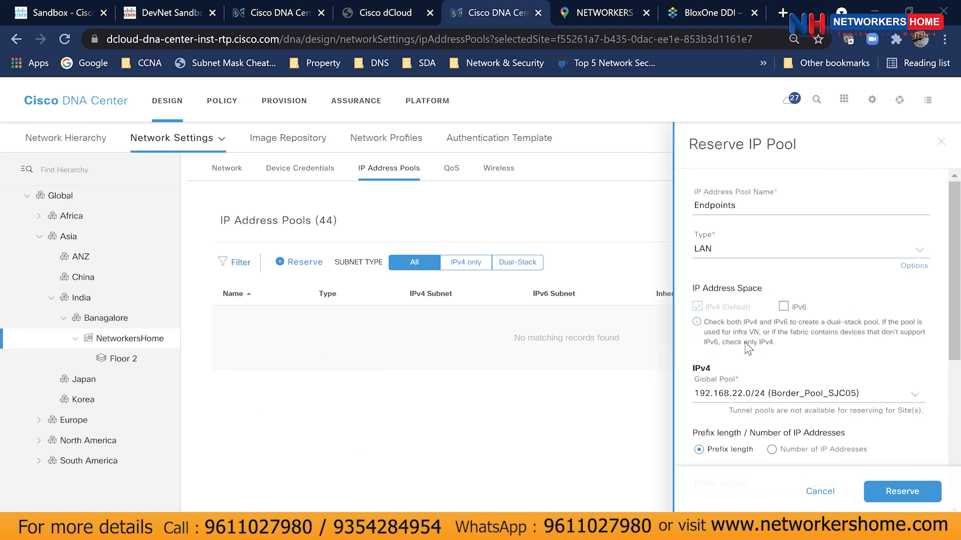
left_click(781, 386)
scroll(781, 387, "down", 5)
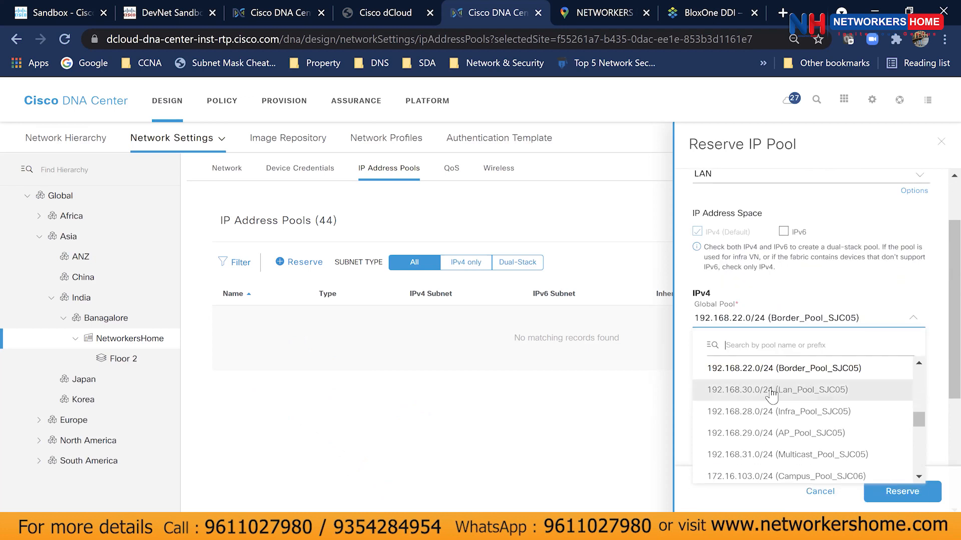
scroll(775, 407, "up", 5)
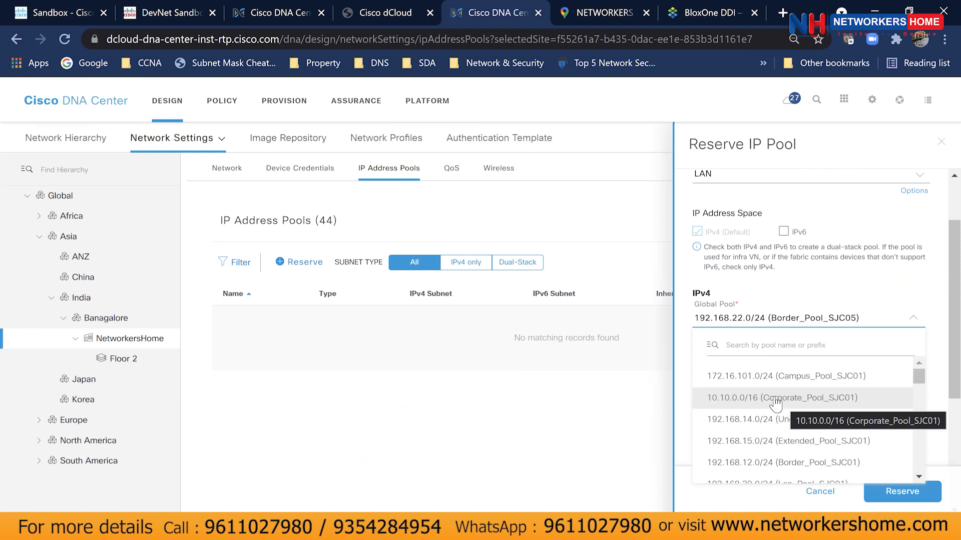
left_click(808, 400)
scroll(806, 384, "down", 2)
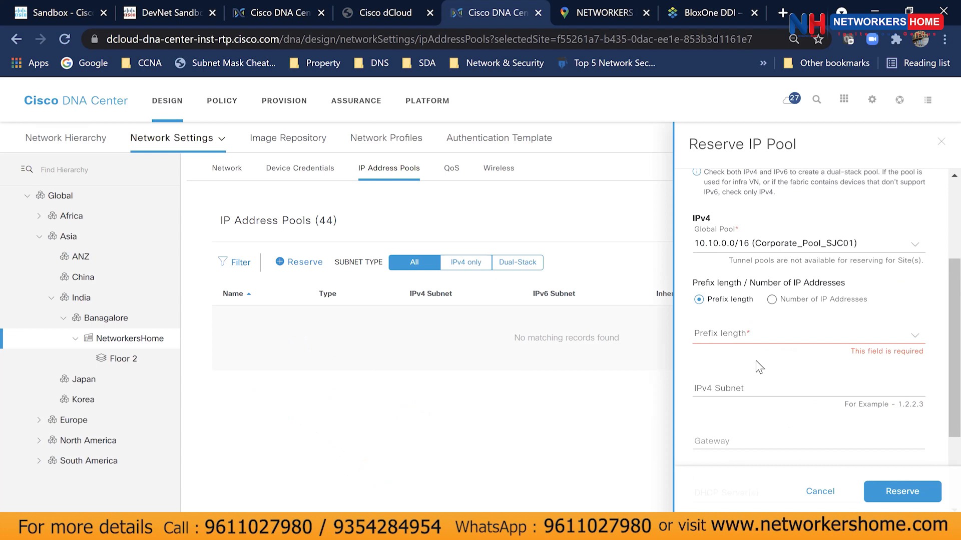
Set the prefix length to /24 and the IPv4 subnet to 10.10.10.0.
left_click(760, 340)
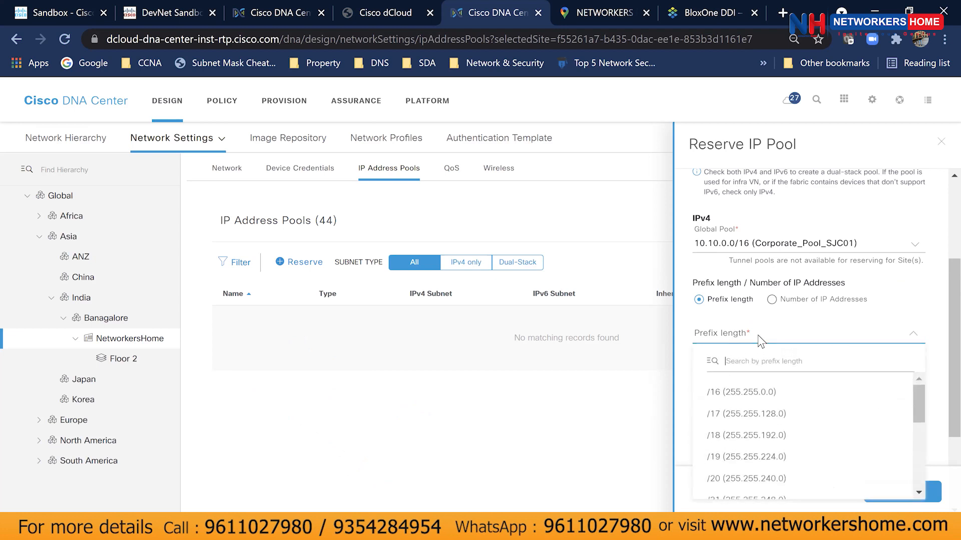
scroll(905, 457, "down", 5)
left_click_drag(914, 458, 918, 425)
left_click(762, 459)
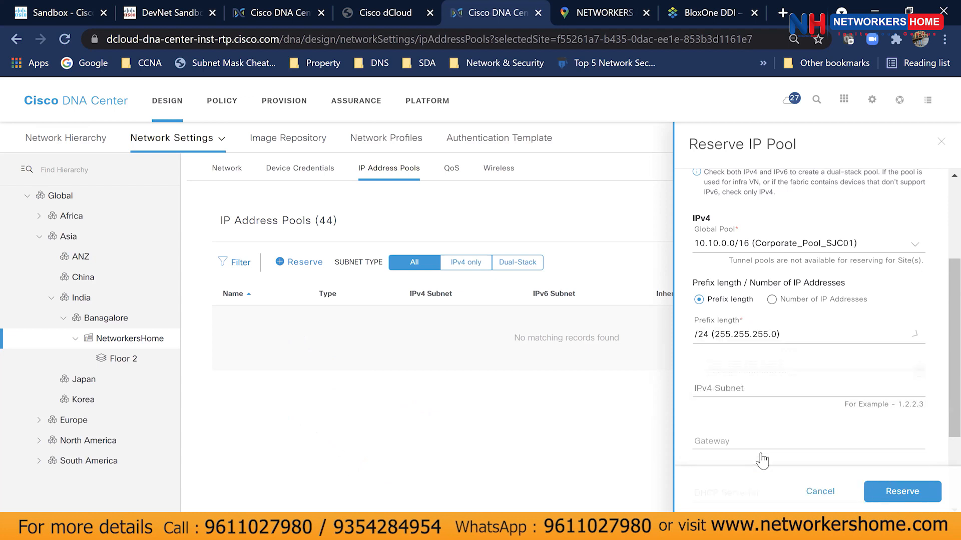
left_click(758, 394)
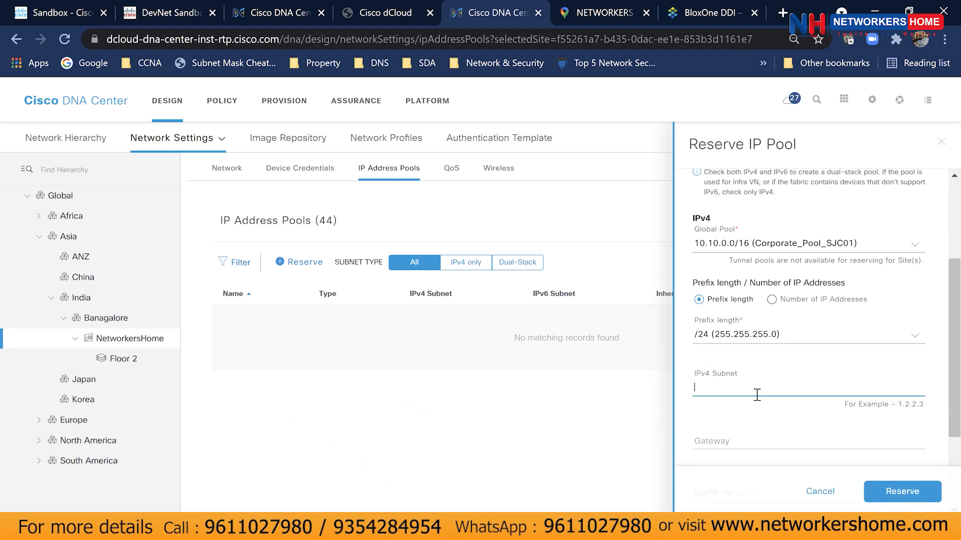
type("10")
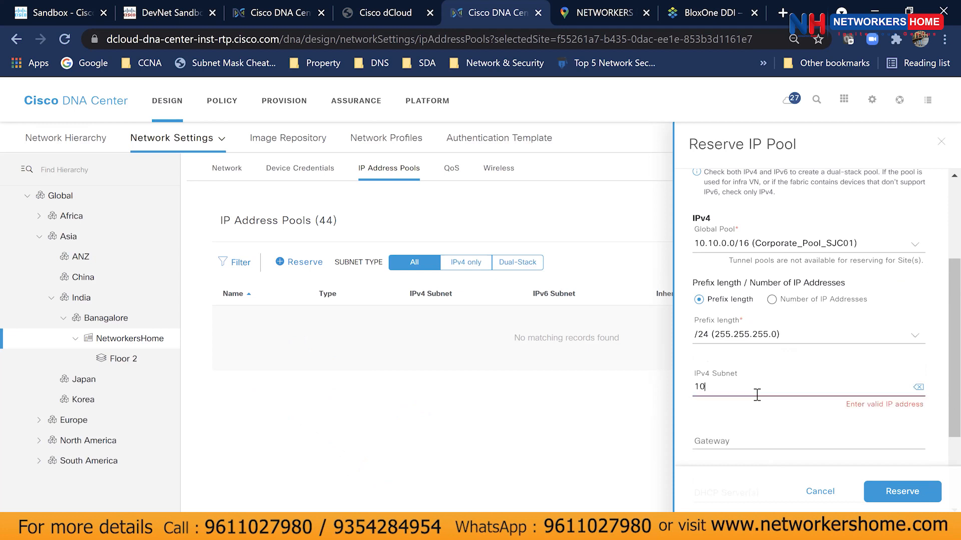
type(".10.10.0")
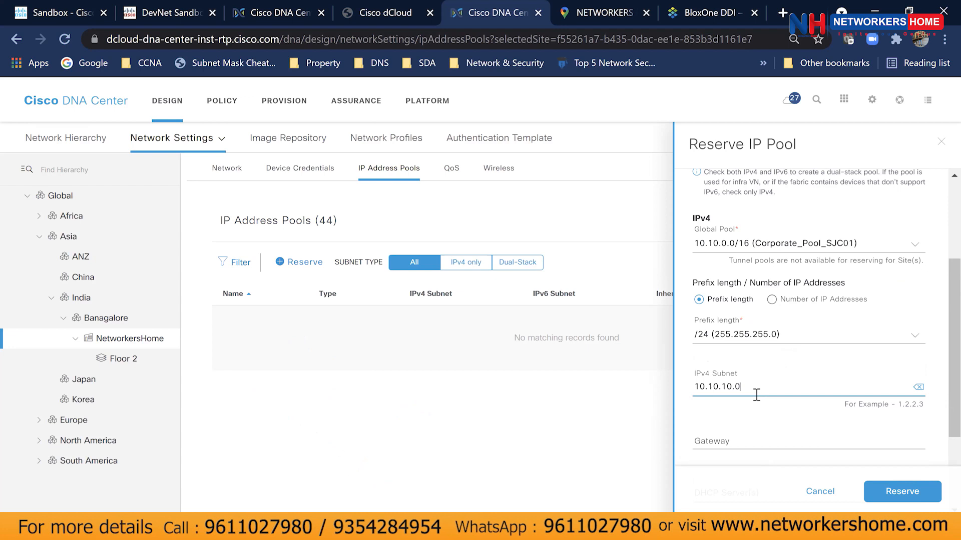
scroll(756, 395, "down", 1)
Enter 10.10.10.1 as the Endpoints reservation's gateway.
left_click(757, 364)
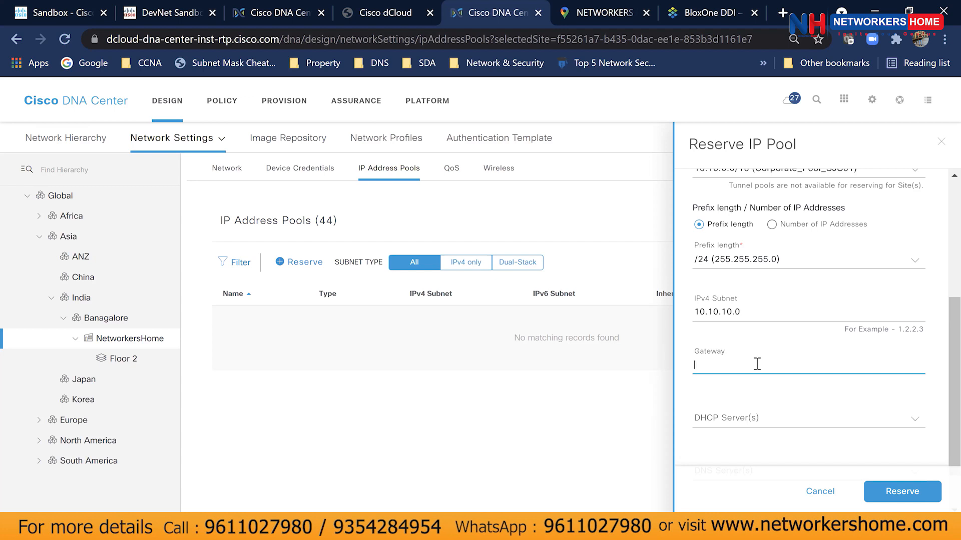
type("10.10.")
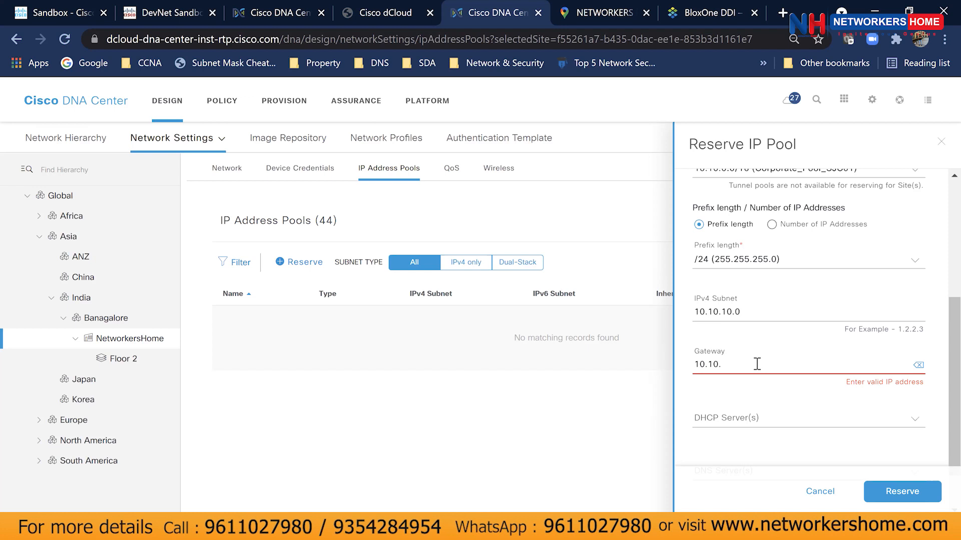
type("10.1")
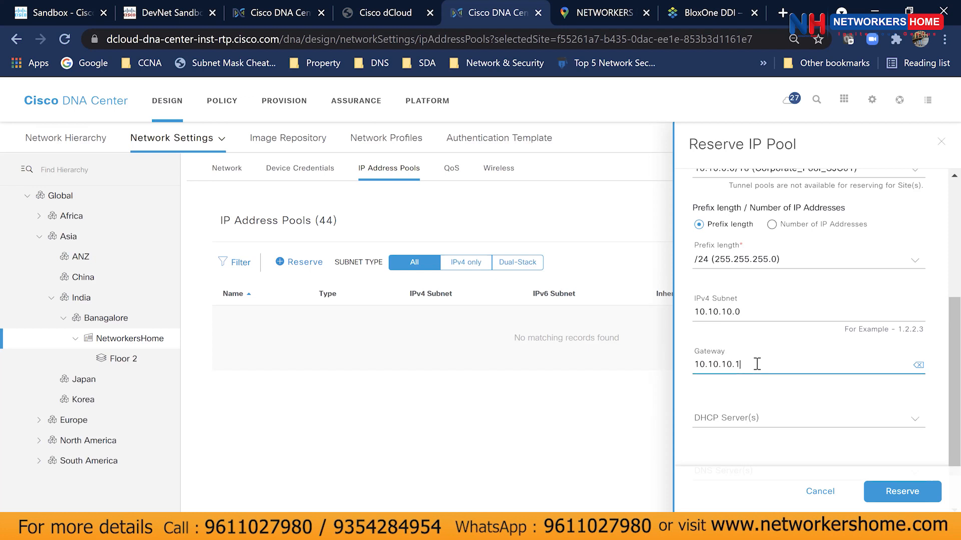
scroll(757, 364, "down", 1)
Pick 192.168.101.105 as both the DHCP and DNS server.
left_click(749, 364)
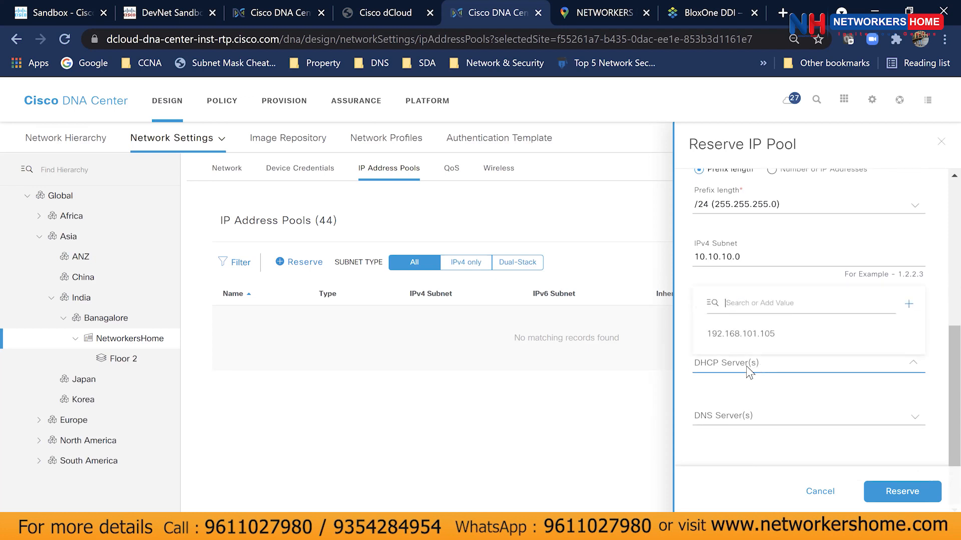
left_click(750, 333)
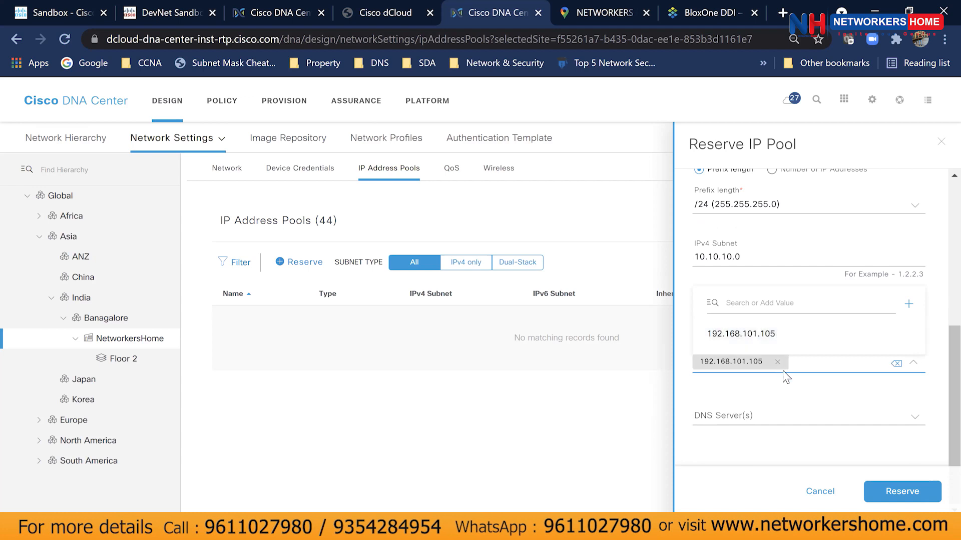
scroll(784, 400, "up", 1)
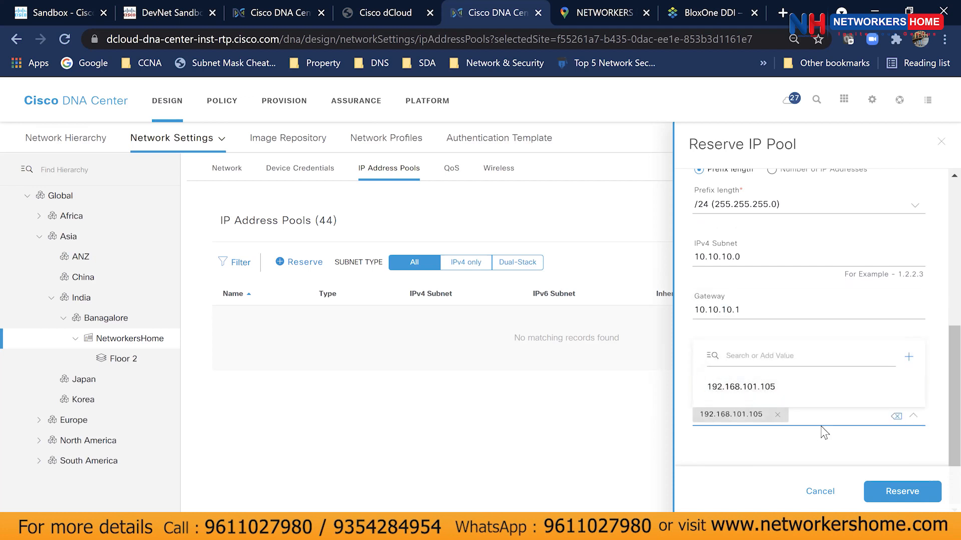
left_click(792, 446)
left_click(914, 370)
left_click(913, 370)
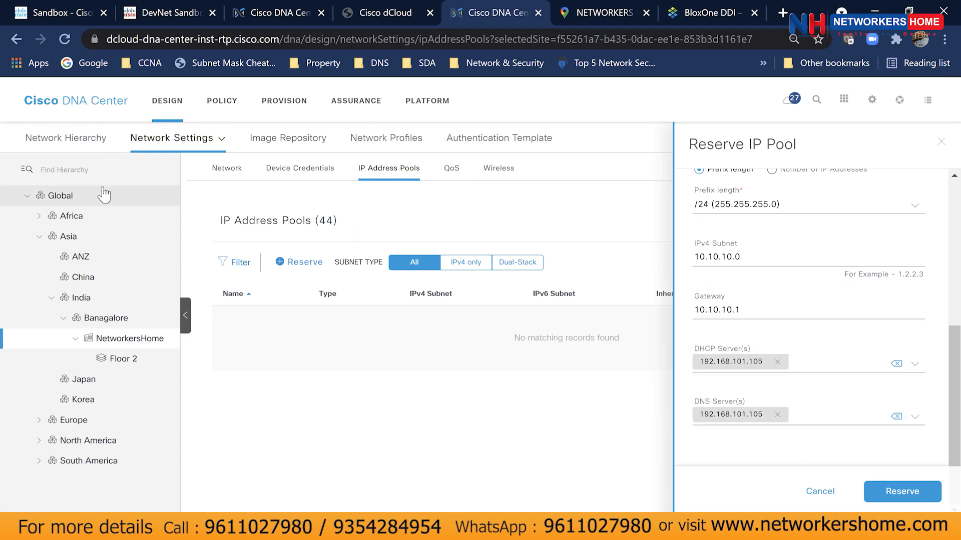
scroll(786, 415, "up", 5)
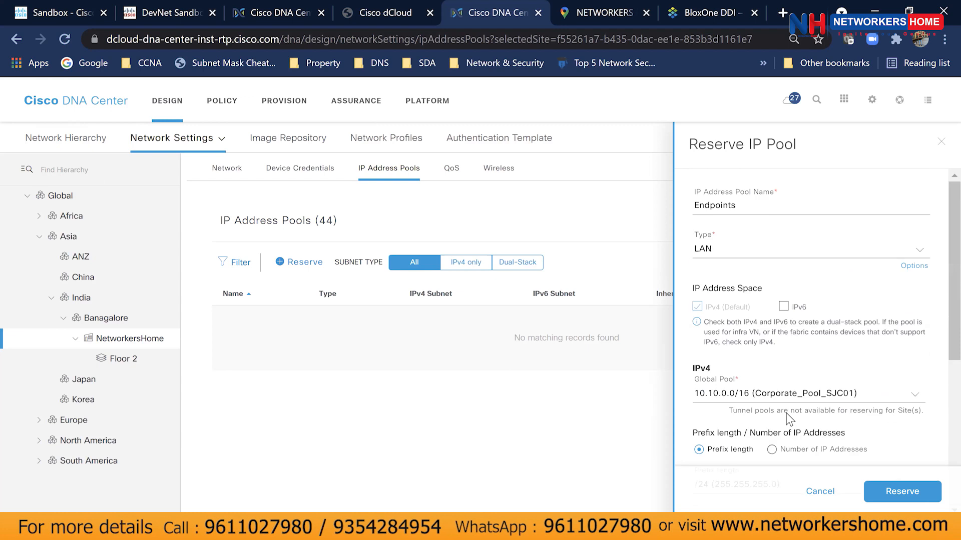
Submit the Endpoints reservation, note the 10.10.0.0/16 subnet conflict error, and close the form.
left_click(869, 496)
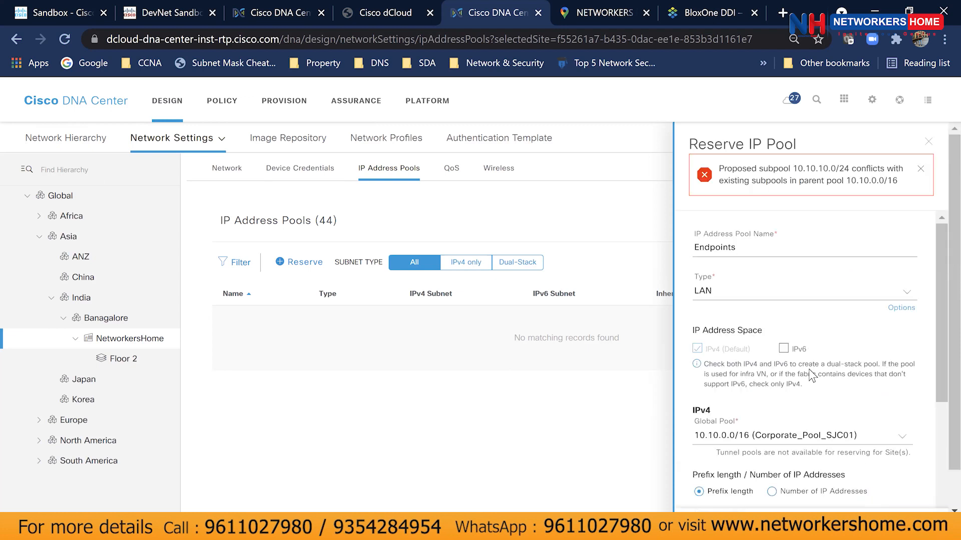
left_click_drag(719, 168, 885, 184)
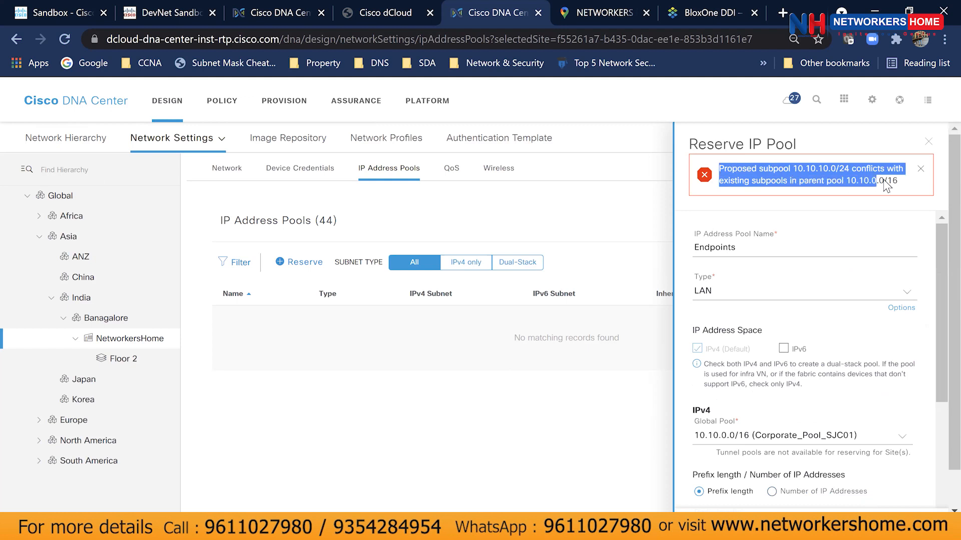
left_click(928, 142)
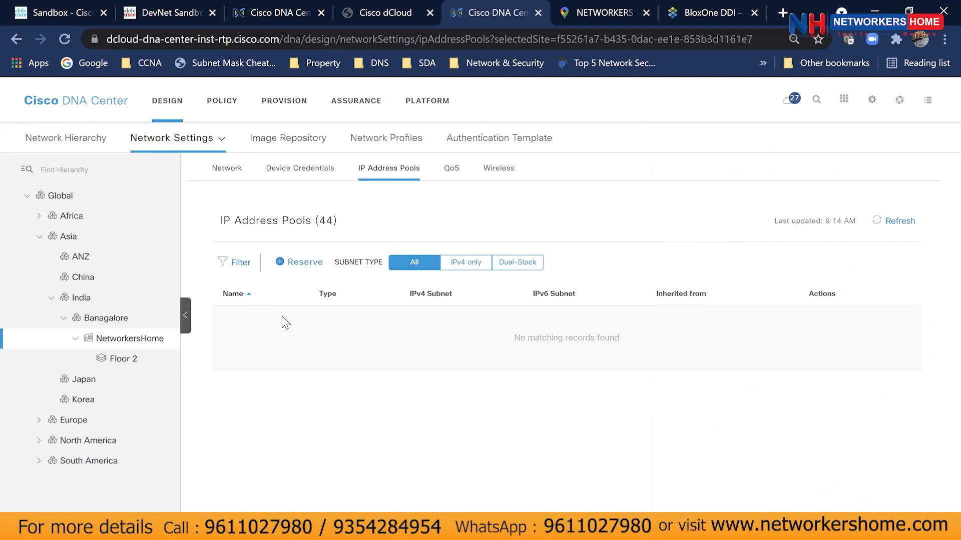
Open the site's Network settings and look through the AAA, DHCP, DNS, NTP and Time Zone sections.
left_click(229, 171)
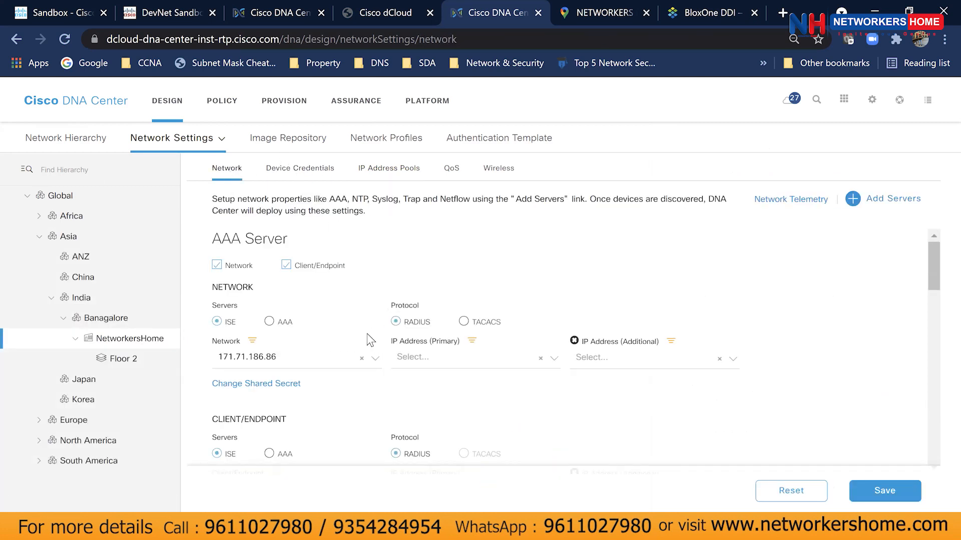
scroll(383, 347, "down", 12)
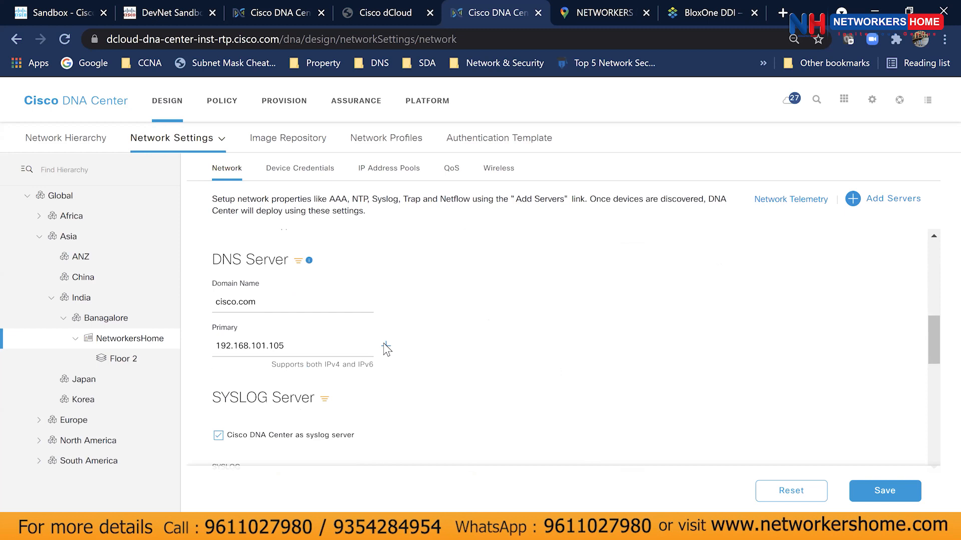
scroll(385, 348, "down", 6)
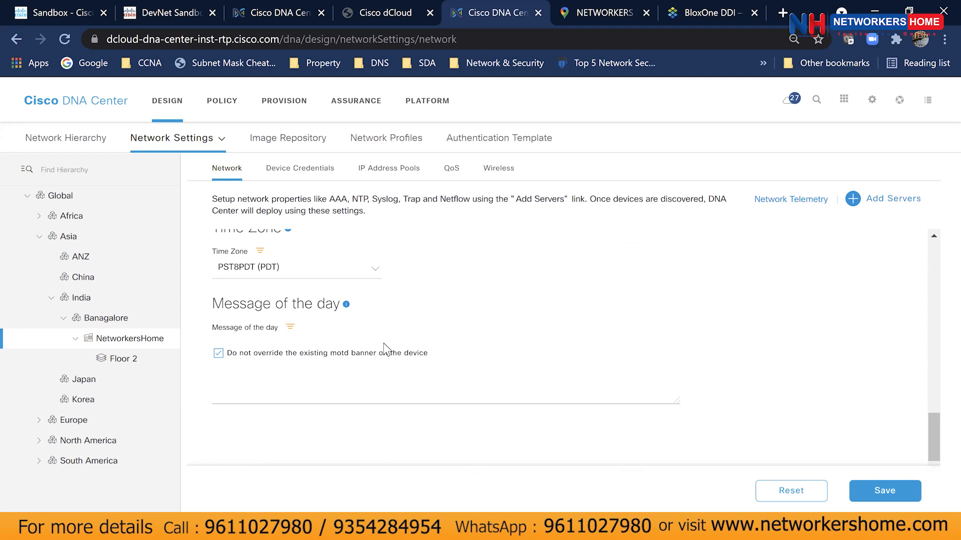
scroll(384, 349, "up", 10)
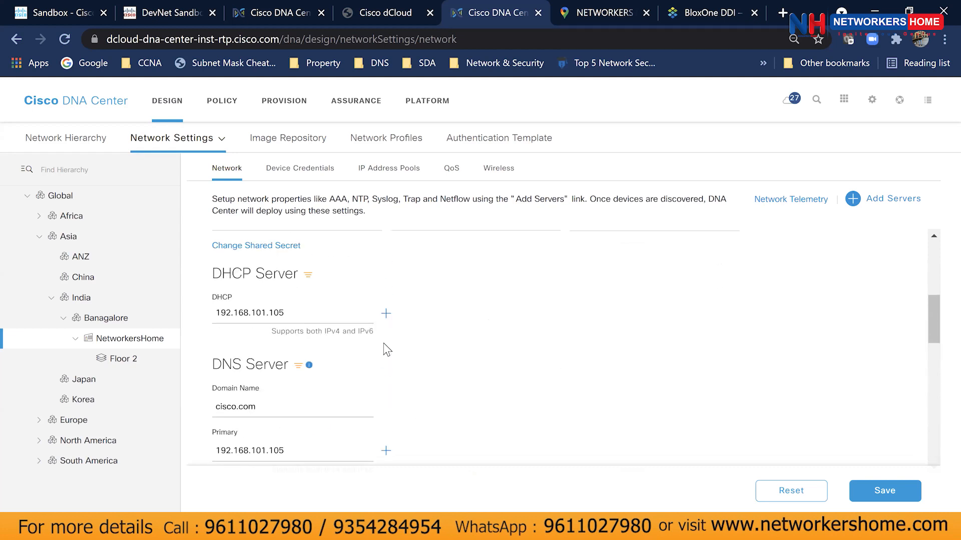
scroll(387, 349, "up", 1)
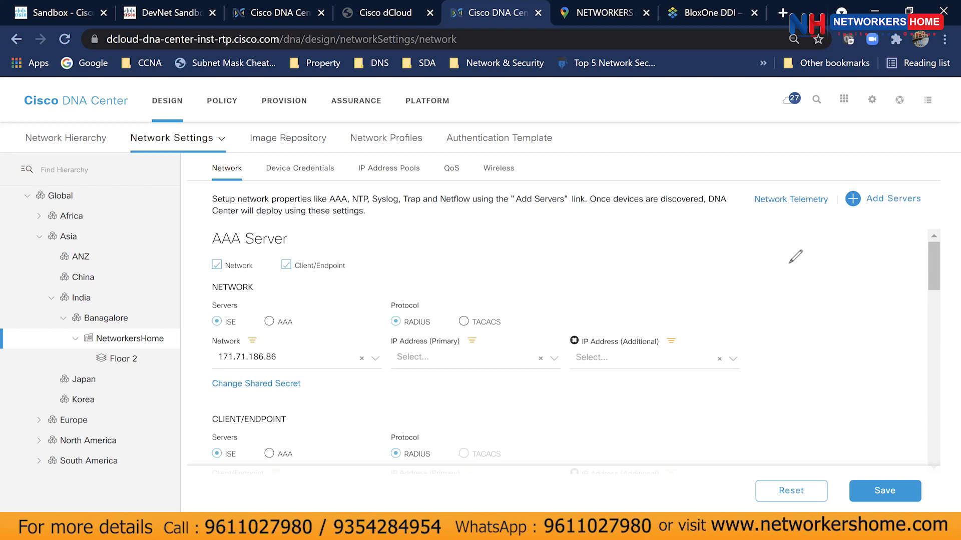
mouse_move(544, 214)
left_mouse_down()
mouse_move(543, 239)
mouse_move(550, 212)
mouse_move(606, 269)
mouse_move(562, 274)
mouse_move(572, 274)
left_mouse_up()
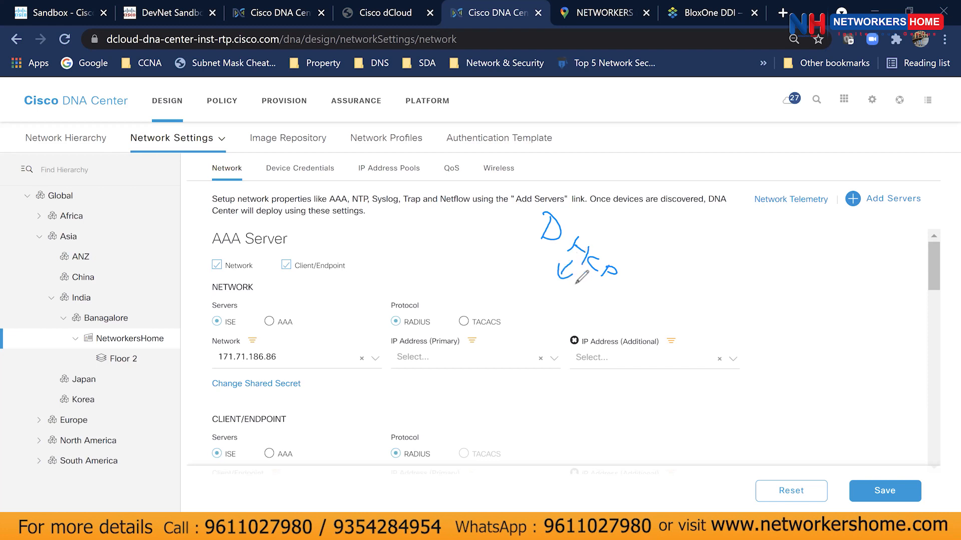
mouse_move(514, 261)
left_mouse_down()
mouse_move(553, 274)
mouse_move(549, 290)
mouse_move(571, 308)
left_mouse_up()
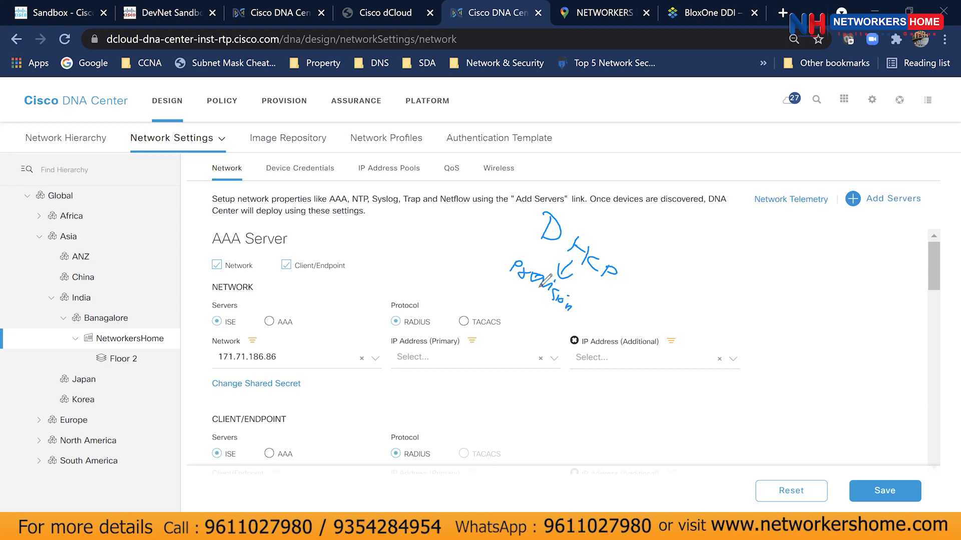
left_click_drag(535, 290, 535, 304)
left_click(527, 300)
left_click_drag(502, 296, 504, 304)
left_click_drag(511, 304, 544, 346)
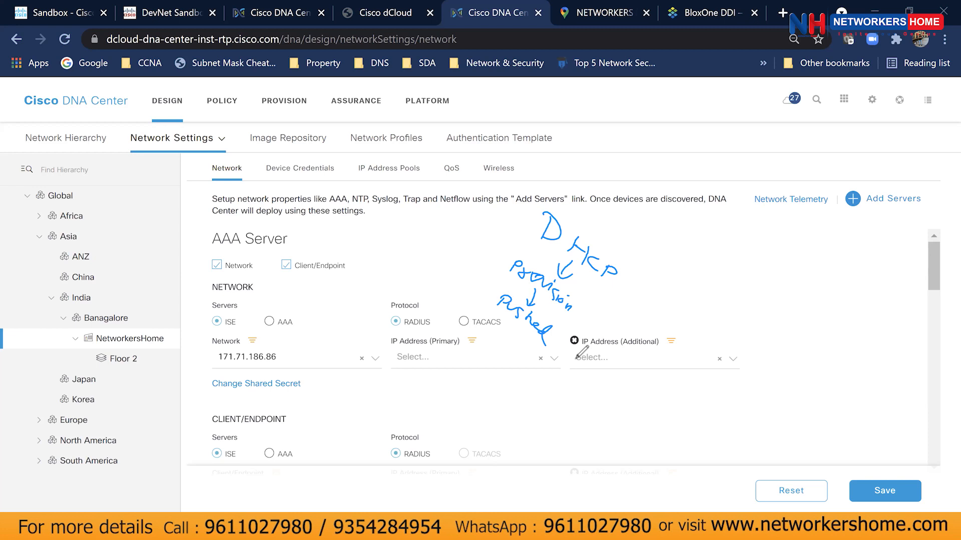
mouse_move(692, 239)
left_mouse_down()
mouse_move(706, 246)
mouse_move(693, 258)
left_mouse_up()
mouse_move(682, 255)
left_mouse_down()
mouse_move(698, 263)
mouse_move(710, 247)
mouse_move(717, 260)
left_mouse_up()
mouse_move(719, 272)
left_mouse_down()
mouse_move(750, 291)
mouse_move(750, 310)
left_mouse_up()
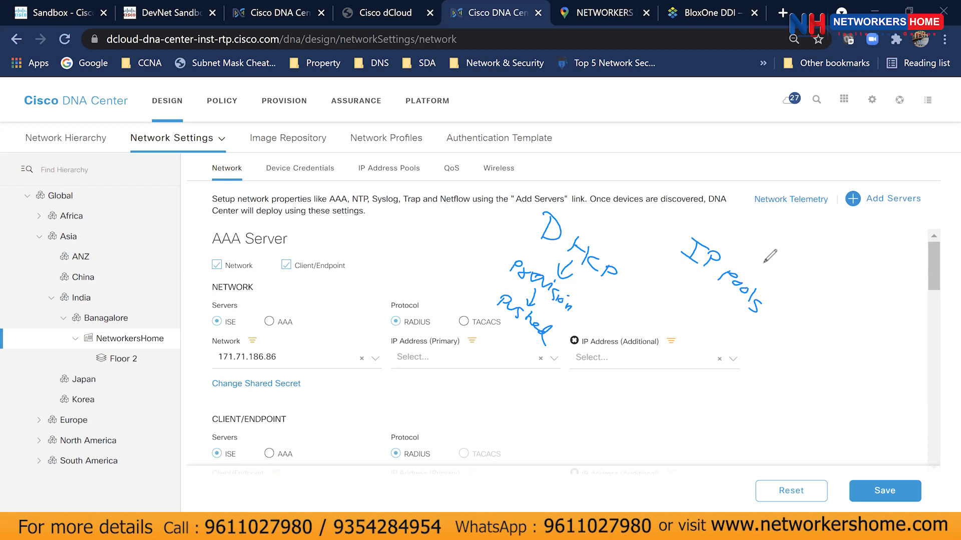
mouse_move(600, 247)
left_mouse_down()
mouse_move(686, 292)
mouse_move(702, 282)
mouse_move(690, 278)
left_mouse_up()
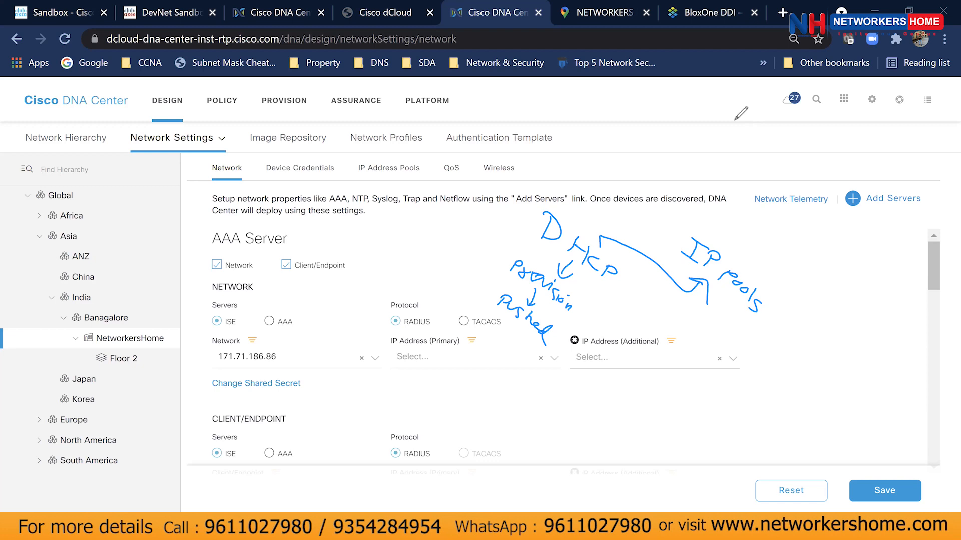
Clear the pen annotations and return to the NetworkersHome IP Address Pools tab.
left_click(667, 126)
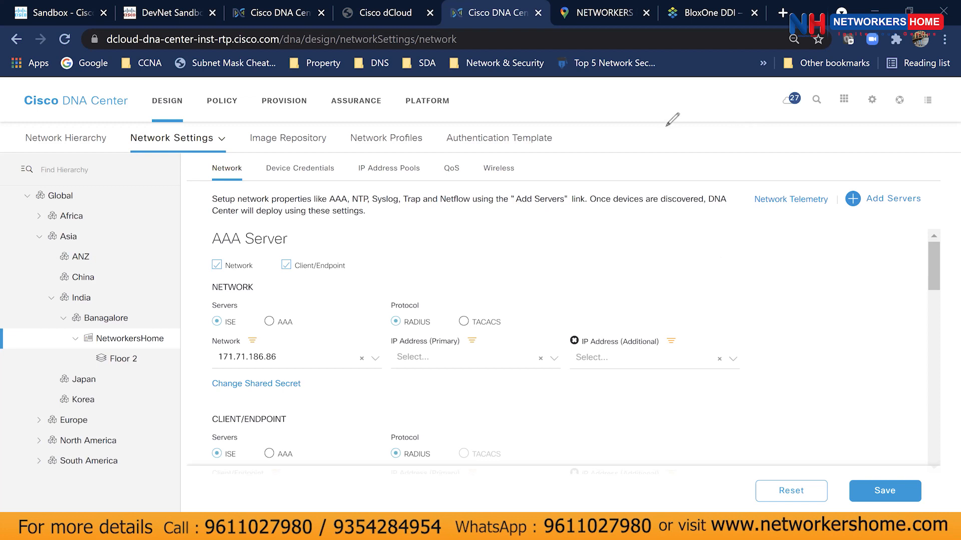
scroll(389, 321, "down", 3)
scroll(390, 323, "up", 3)
left_click(378, 169)
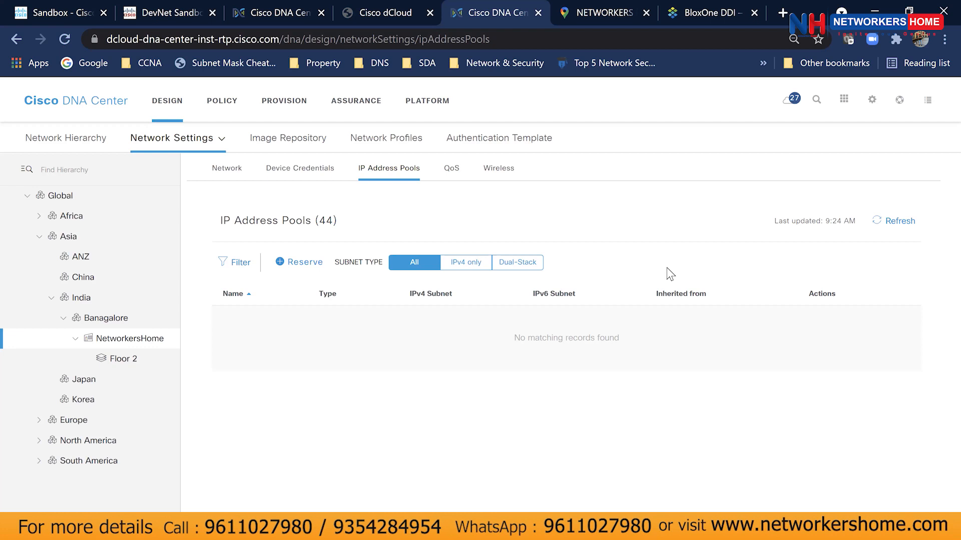
Show the Global-level IP pools and highlight the first two pools' 100% availability.
left_click(227, 169)
left_click(368, 168)
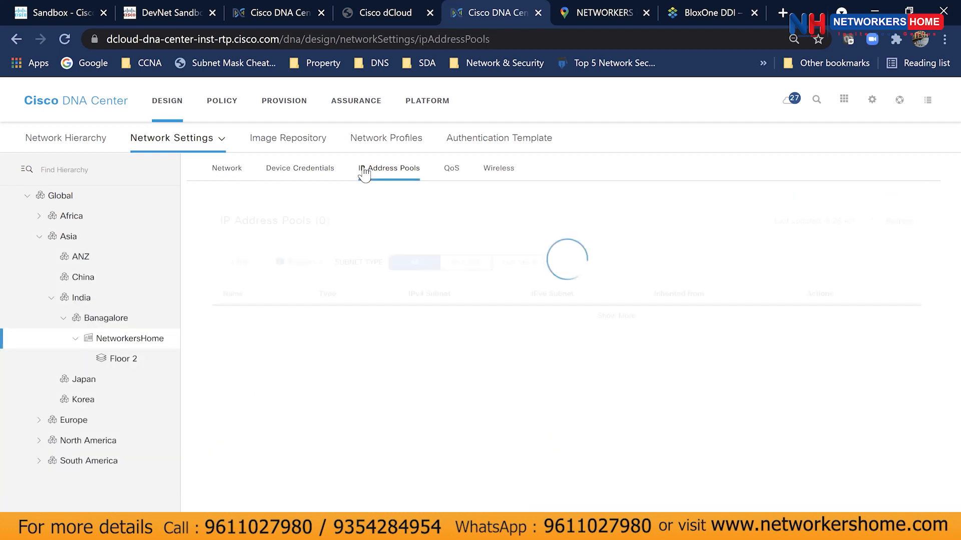
left_click(42, 205)
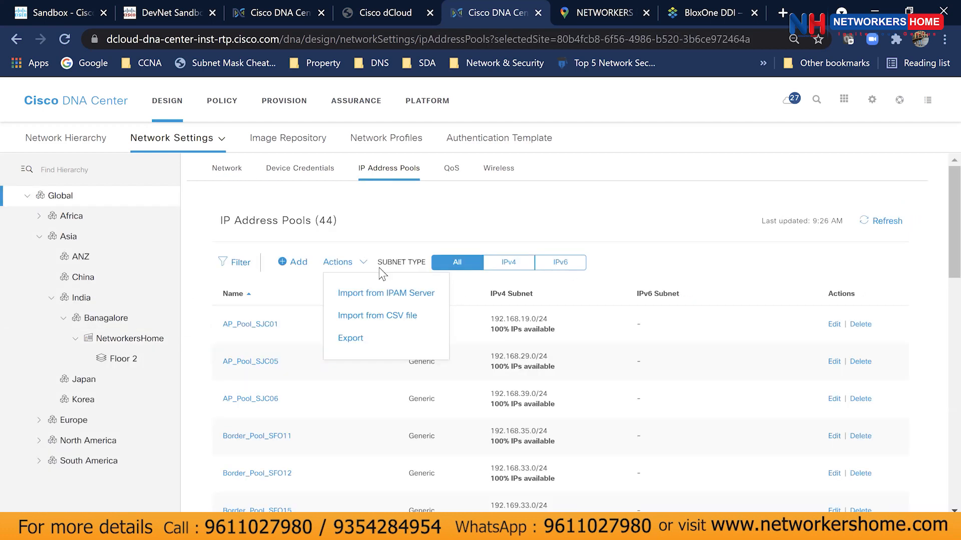
left_click_drag(491, 330, 581, 336)
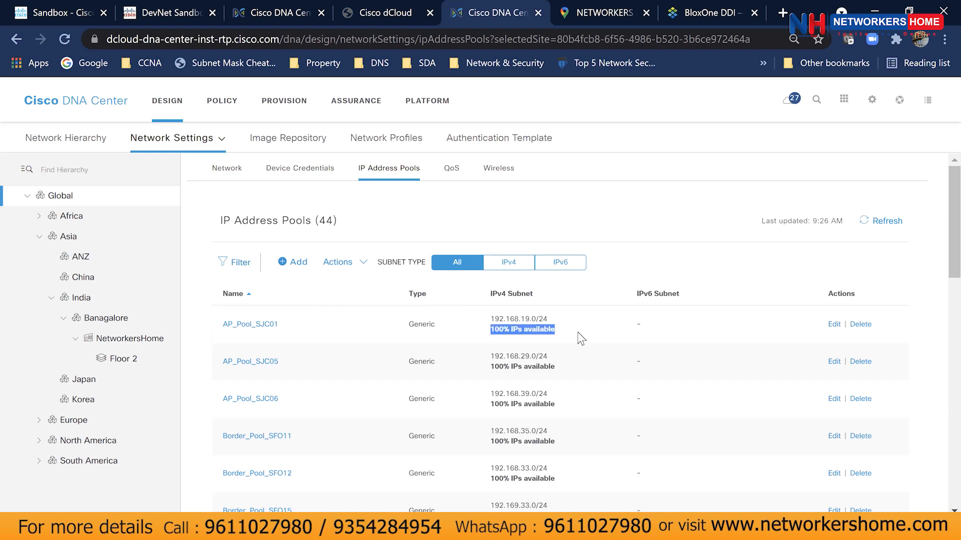
left_click_drag(491, 367, 585, 373)
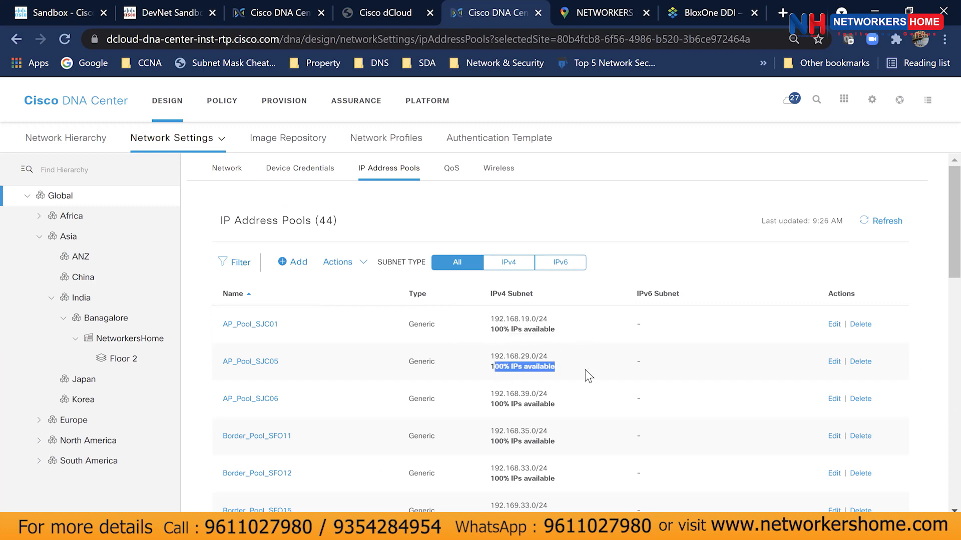
Highlight the free-address figures of Infra_Pool_SJC06 and AP_Pool_SJC01, then return to Network settings.
scroll(585, 373, "down", 9)
scroll(584, 373, "down", 7)
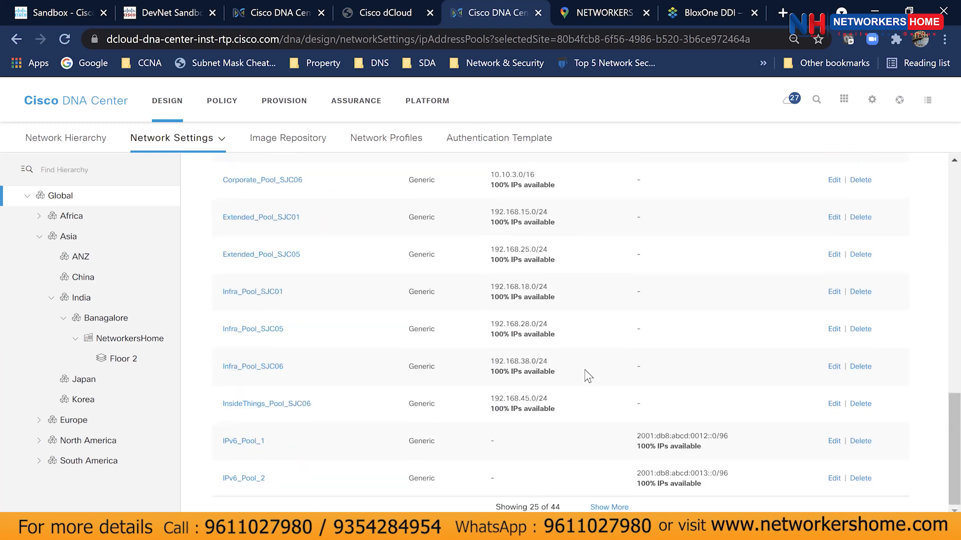
left_click_drag(491, 372, 552, 371)
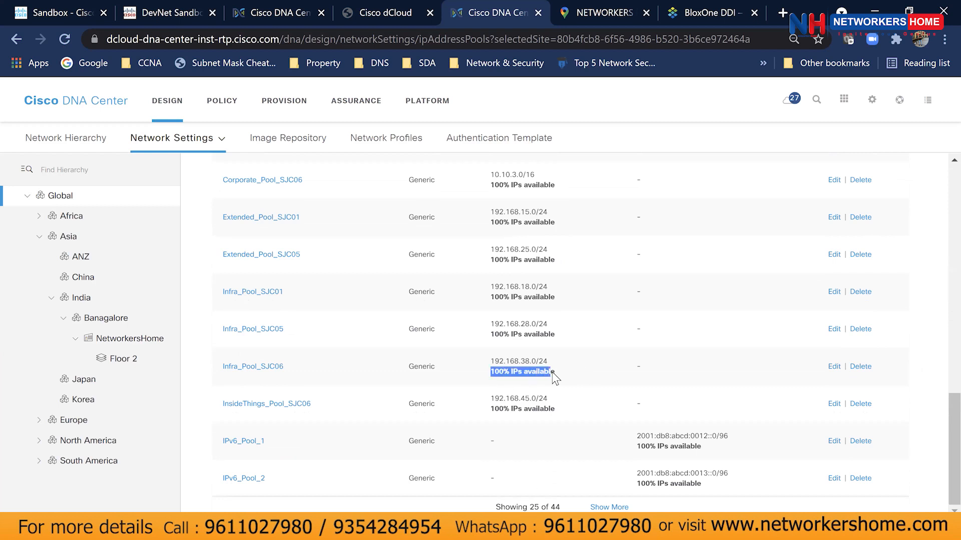
left_click(555, 373)
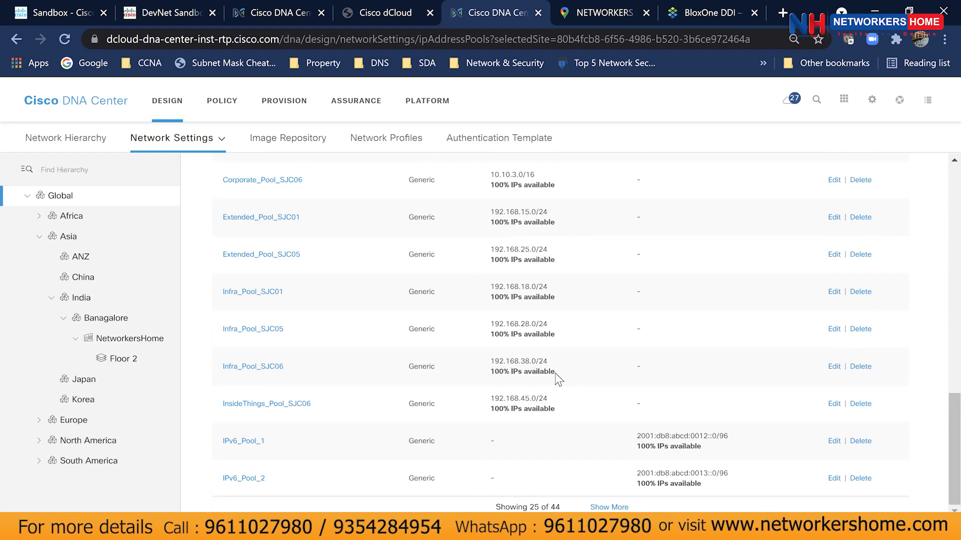
scroll(554, 373, "up", 16)
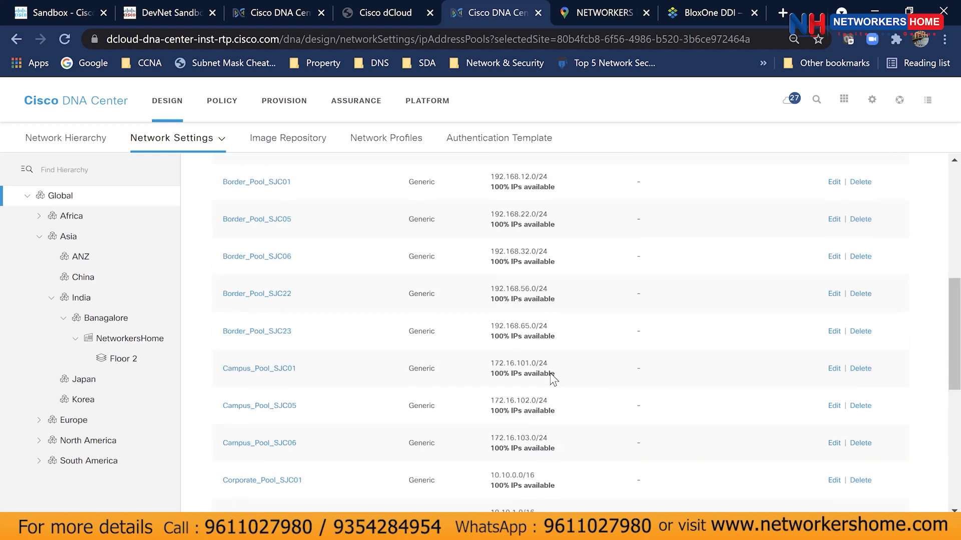
left_click_drag(493, 334, 551, 335)
left_click(610, 380)
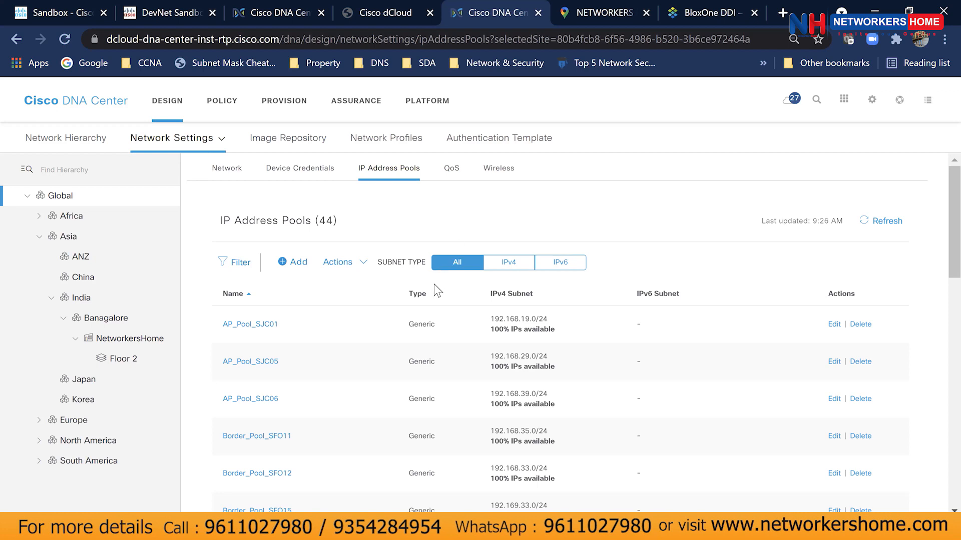
left_click_drag(490, 330, 574, 333)
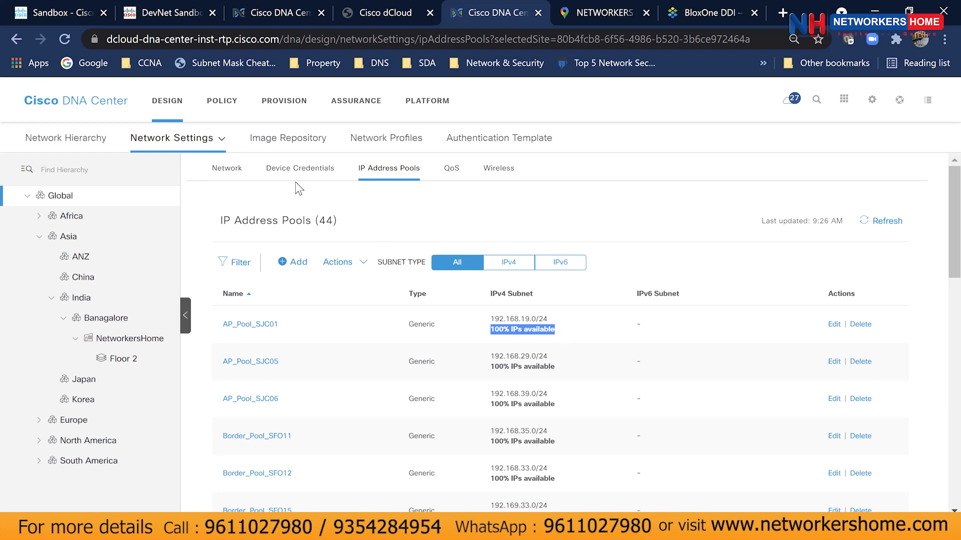
left_click(228, 170)
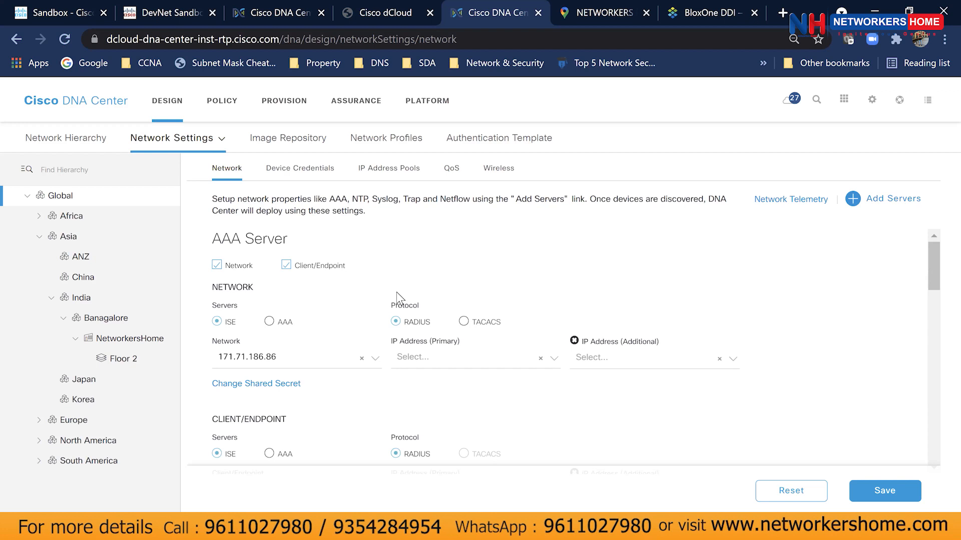
Open the Image Repository under Design to see image families and their golden images.
left_click(279, 140)
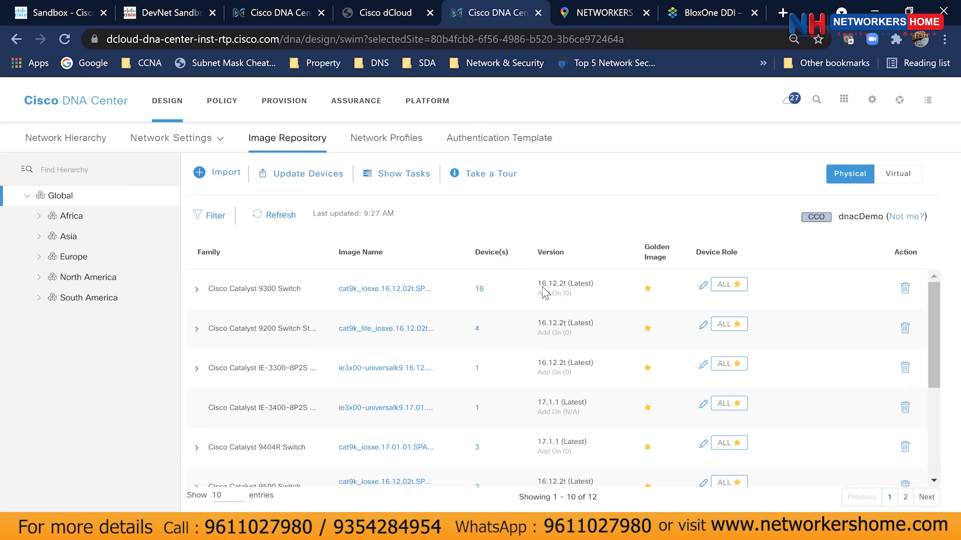
scroll(543, 293, "down", 4)
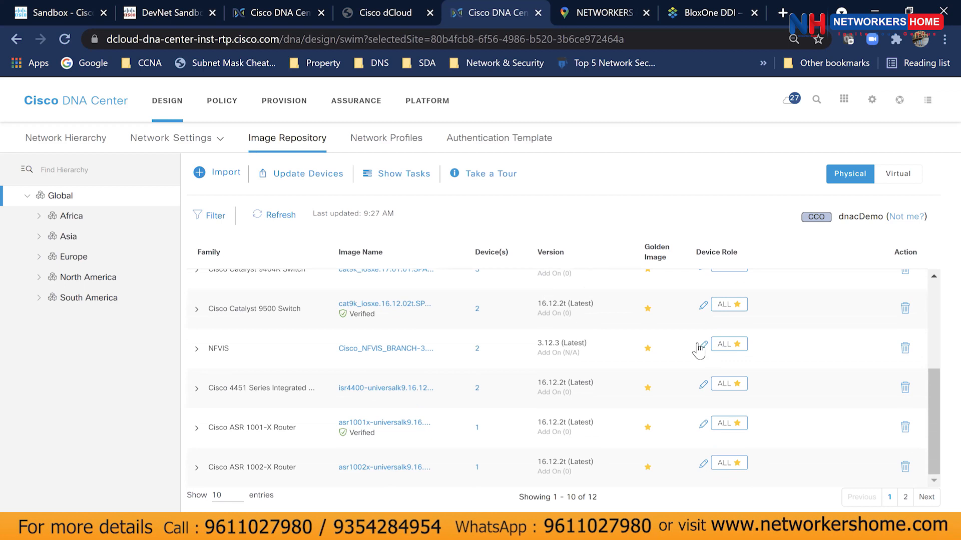
scroll(649, 359, "up", 4)
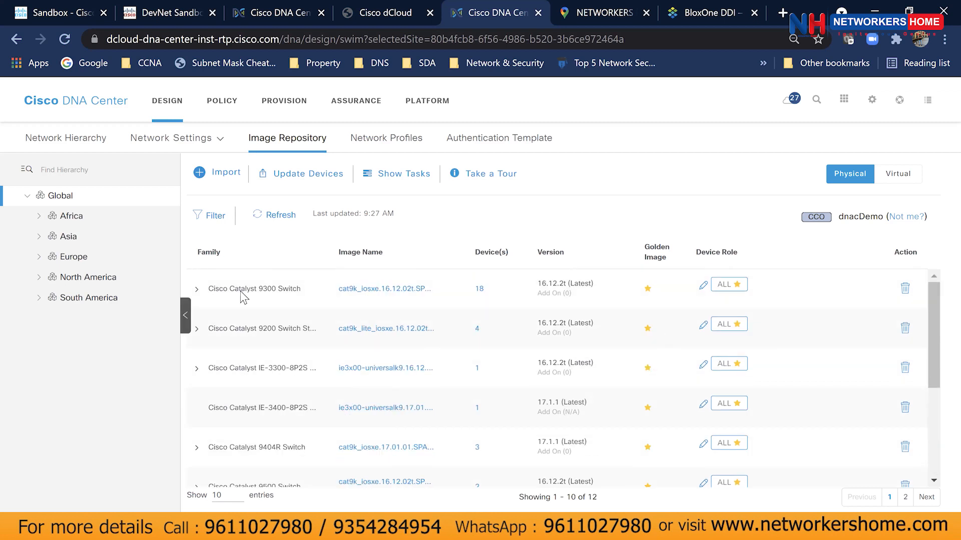
left_click(197, 289)
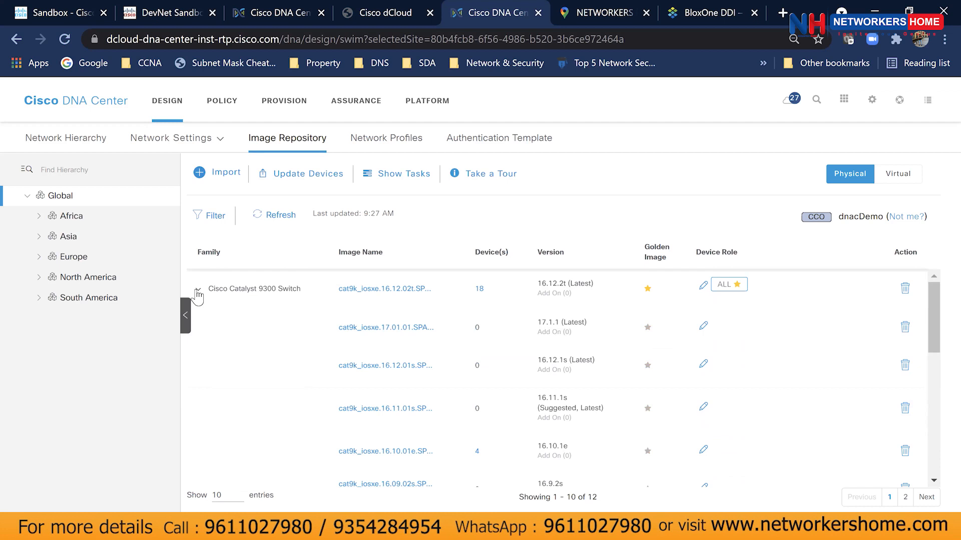
left_click(198, 296)
scroll(439, 310, "down", 4)
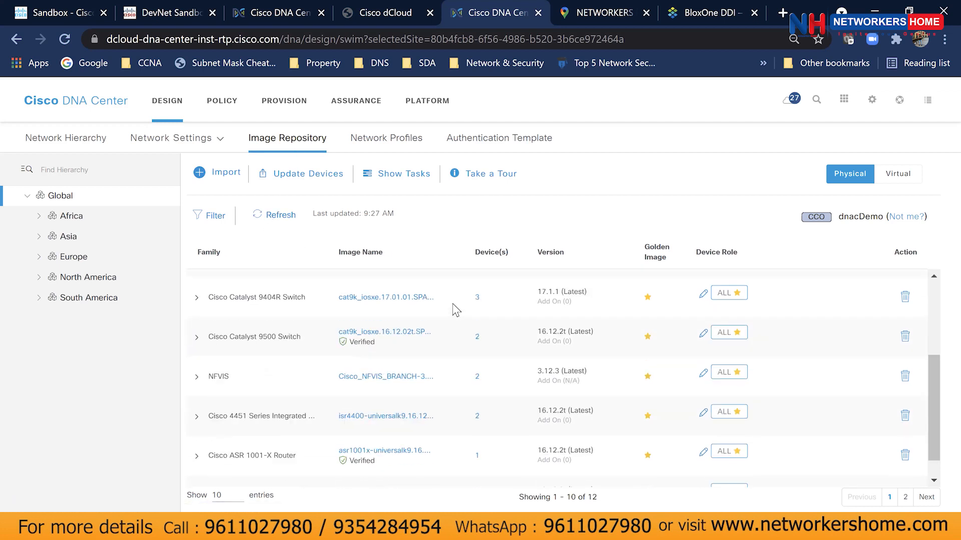
scroll(440, 312, "up", 1)
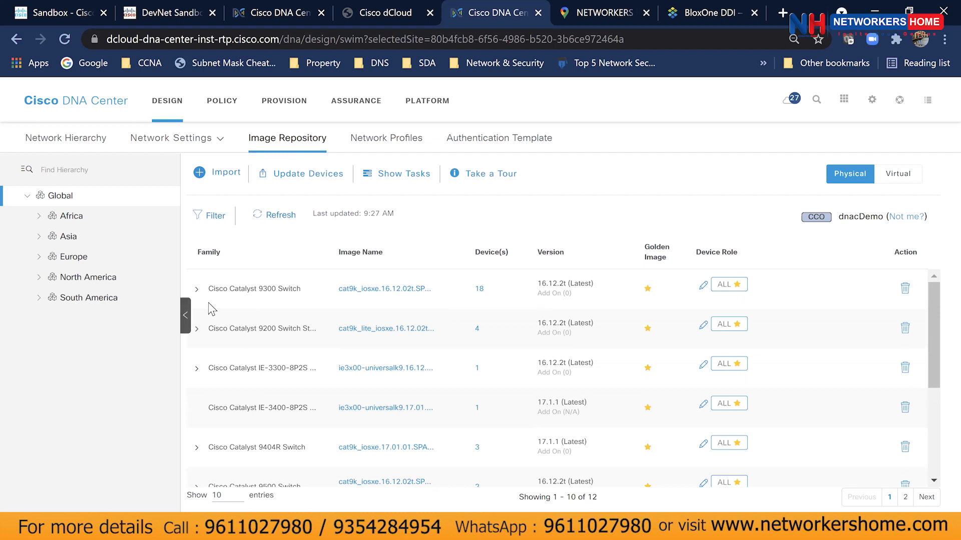
scroll(242, 295, "down", 2)
scroll(242, 295, "down", 3)
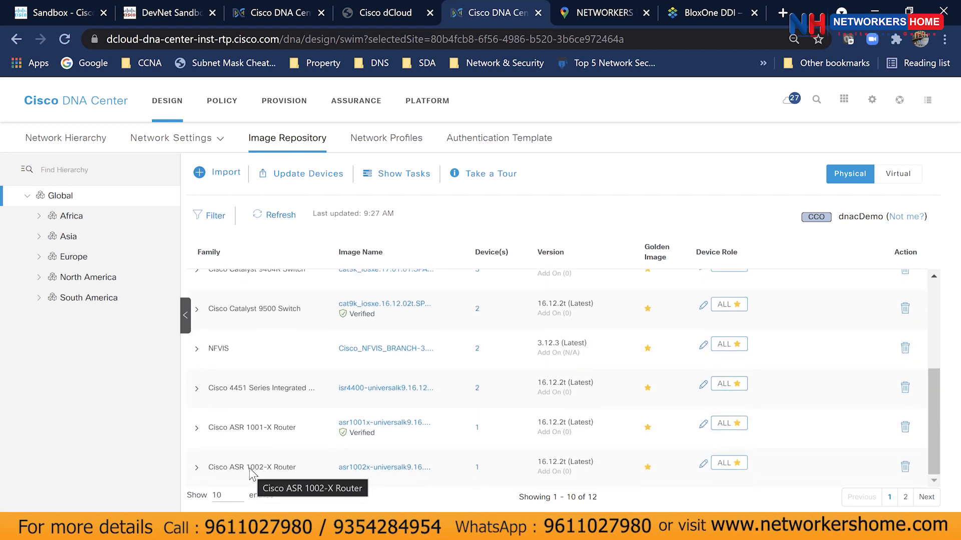
scroll(410, 435, "up", 5)
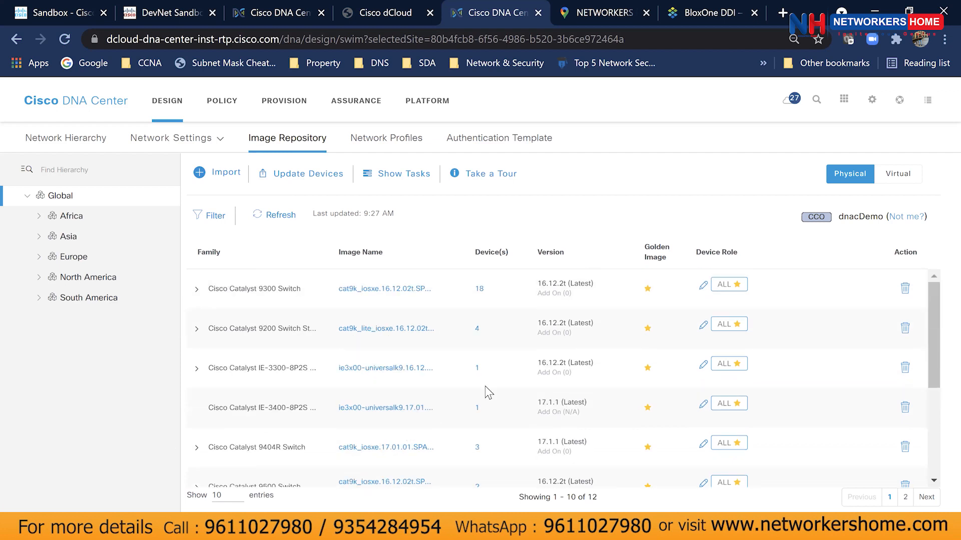
left_click(479, 290)
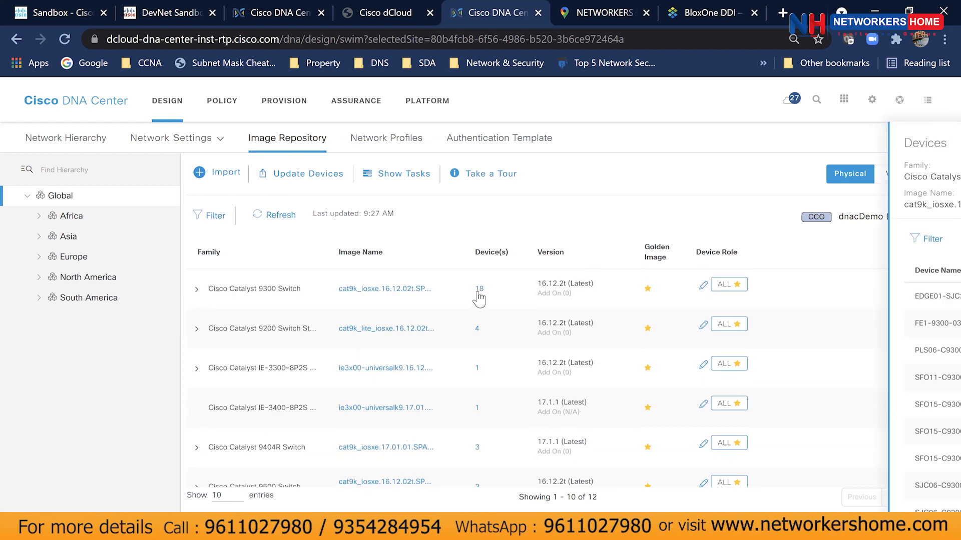
scroll(728, 356, "down", 1)
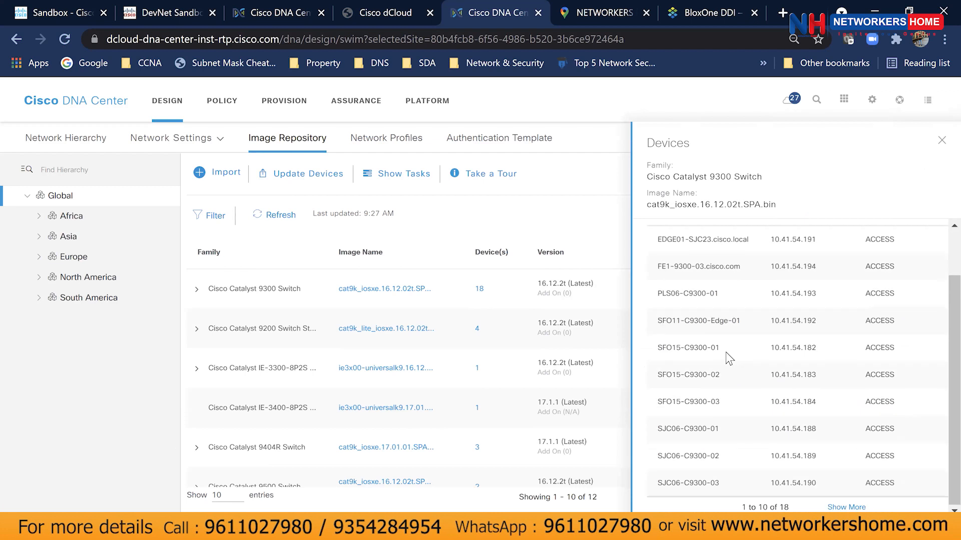
scroll(728, 356, "up", 1)
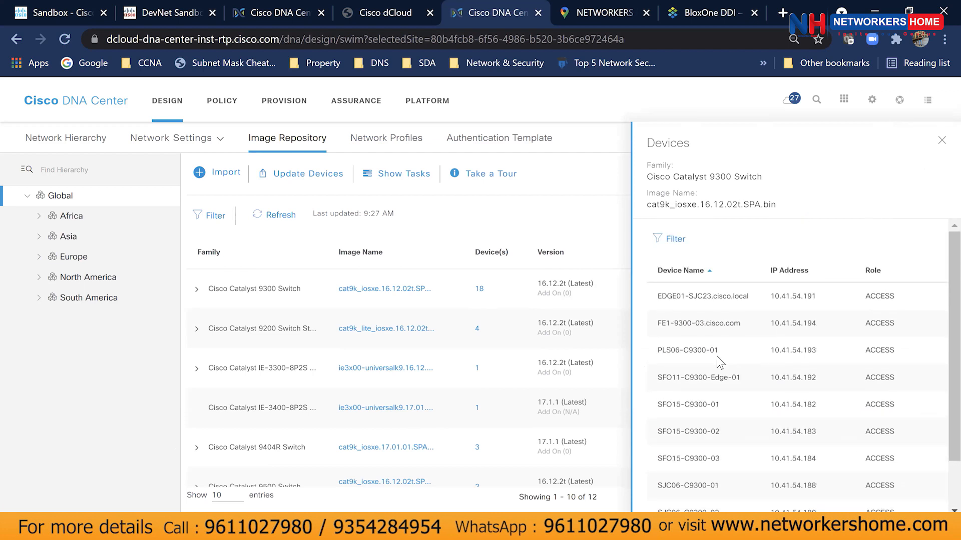
left_click(941, 141)
left_click(480, 290)
scroll(792, 380, "down", 1)
scroll(793, 381, "up", 1)
left_click(940, 142)
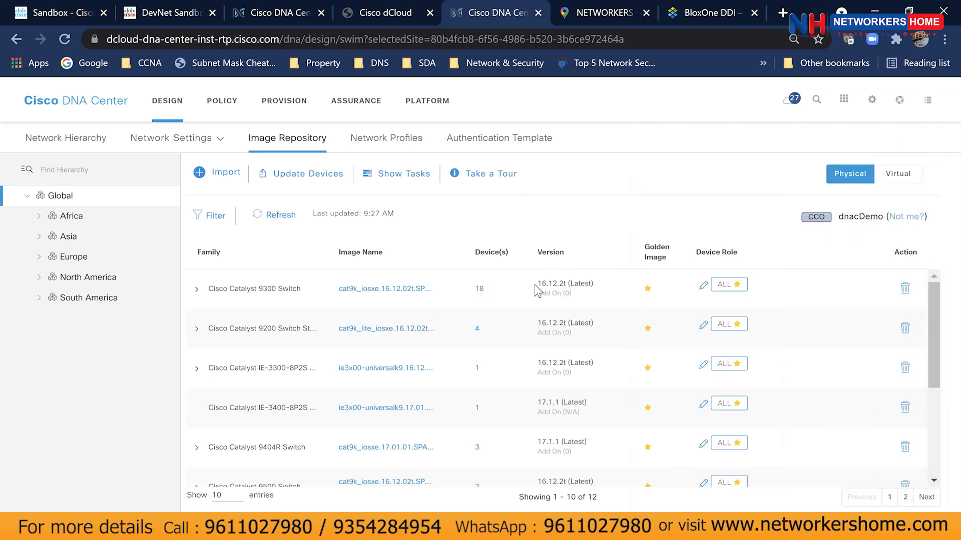
left_click_drag(541, 283, 596, 297)
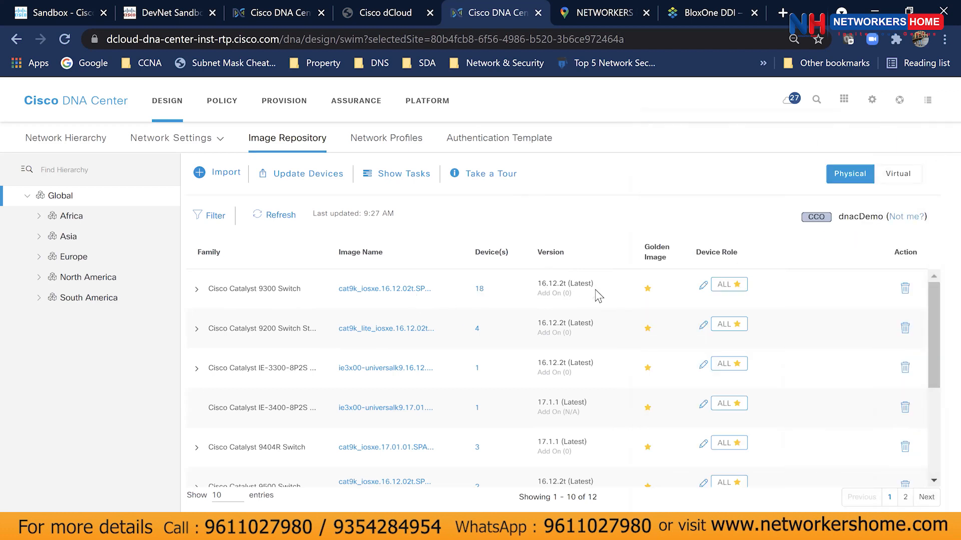
left_click(542, 293)
Cancel out of the image Import dialog and open Update Devices with the Software Images focus.
left_click(224, 175)
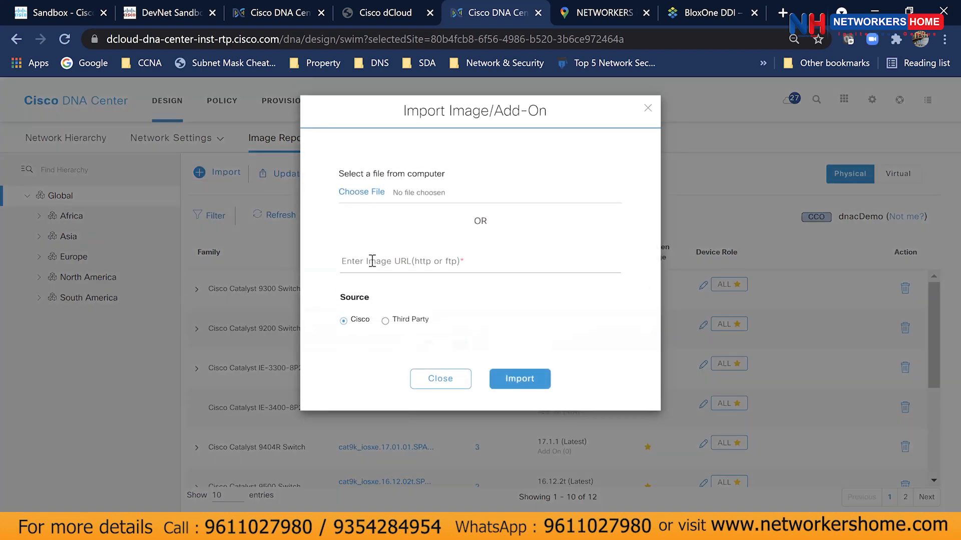
left_click(400, 261)
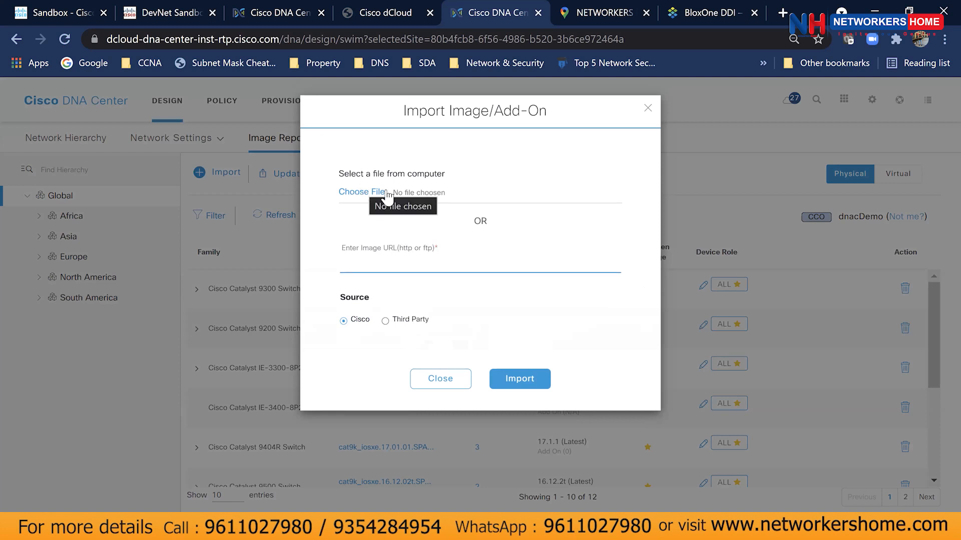
left_click(648, 109)
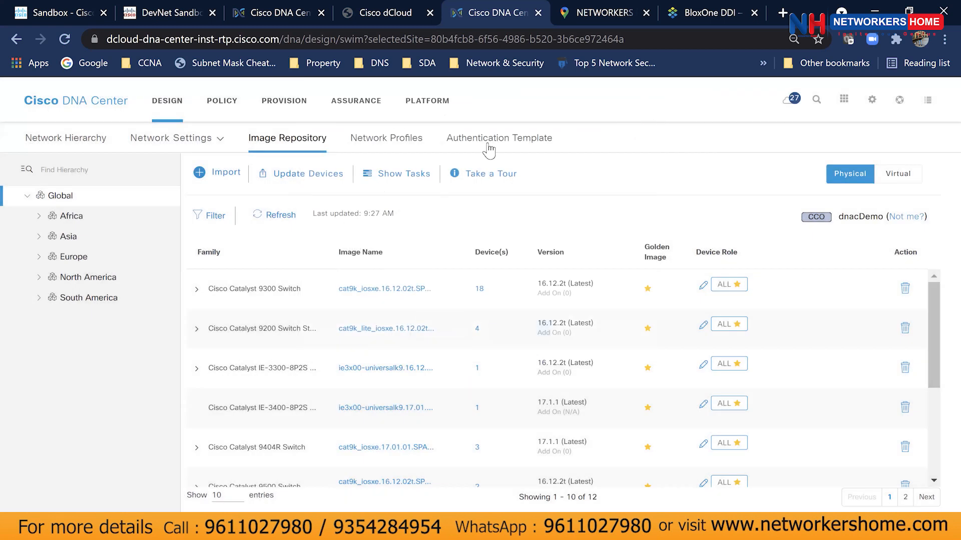
left_click(307, 179)
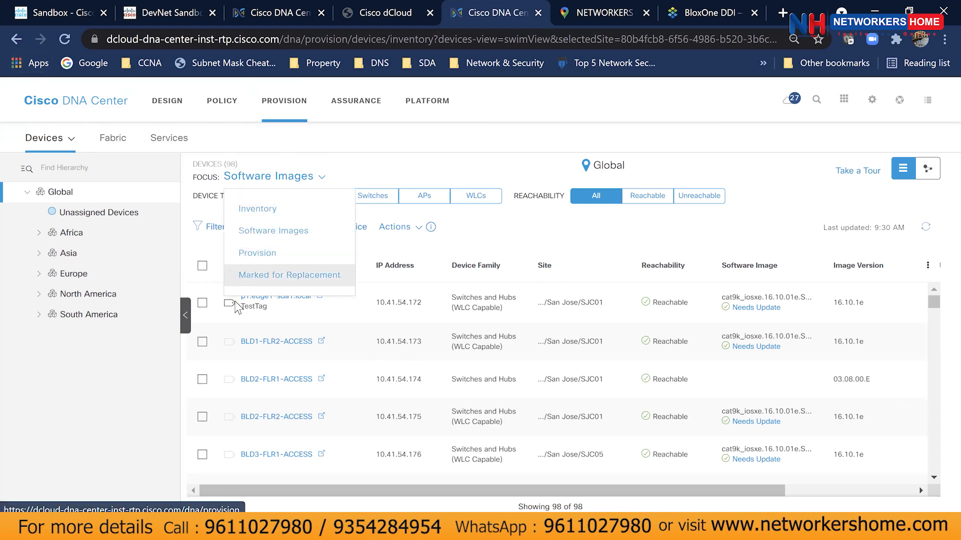
Select BLD1-FLR2-ACCESS and browse the device-list focus and actions menus.
left_click(202, 342)
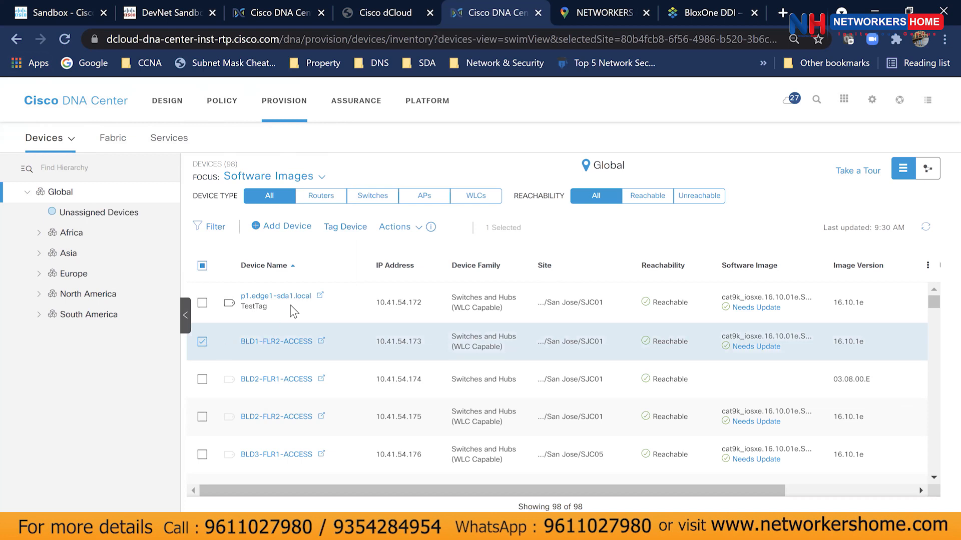
left_click(317, 172)
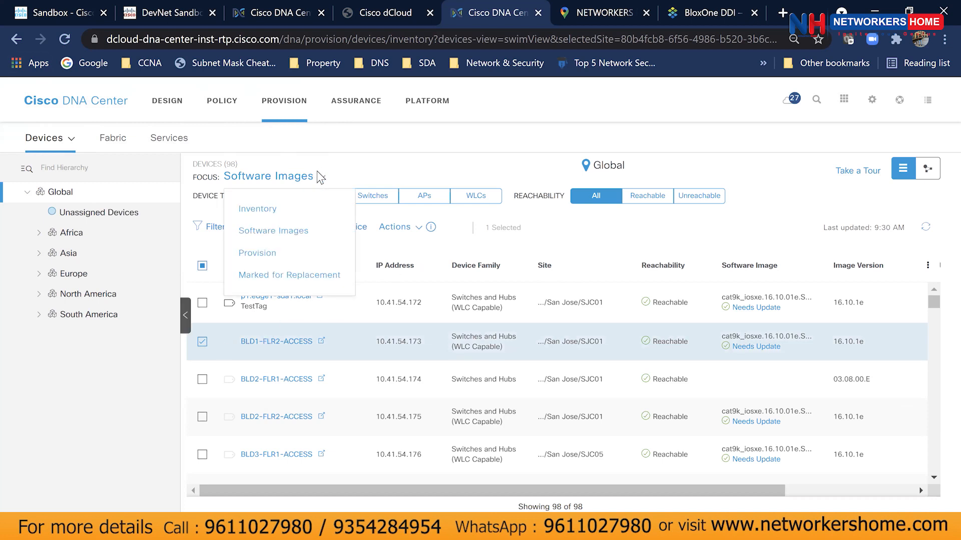
left_click(420, 229)
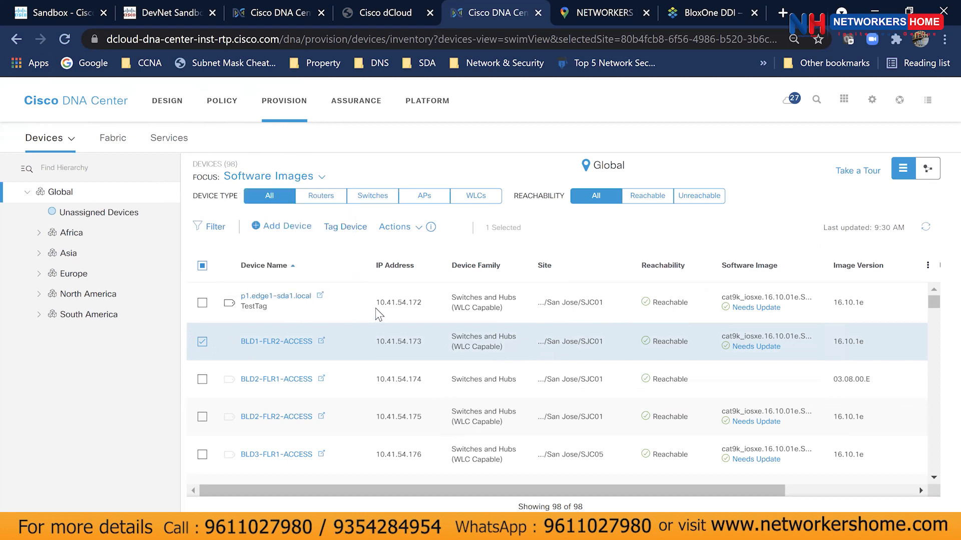
left_click(419, 229)
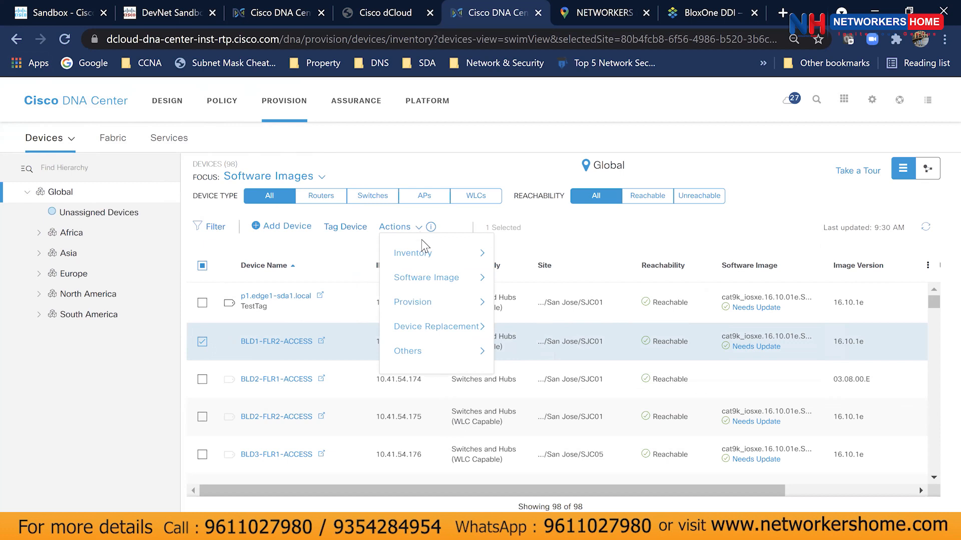
mouse_move(435, 267)
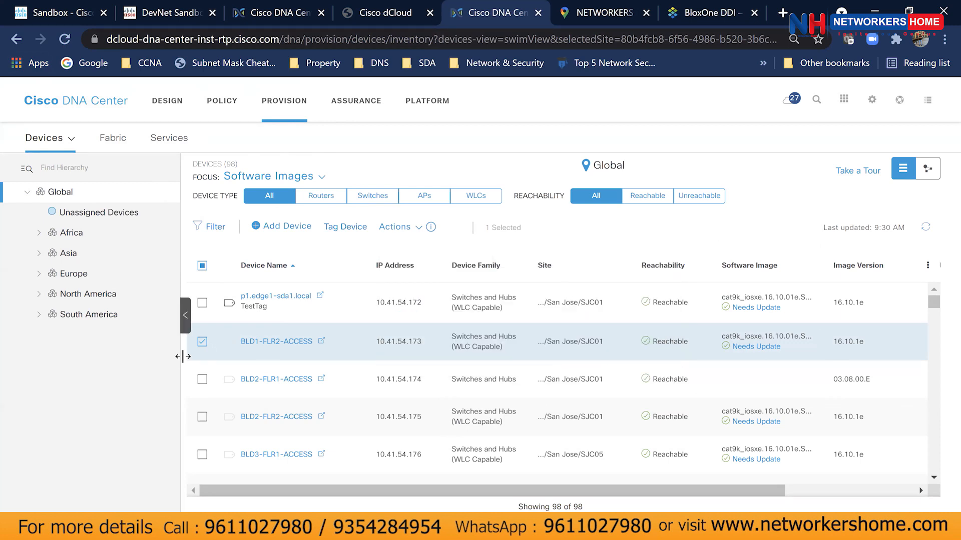
Deselect BLD1-FLR2-ACCESS and scroll right to review its 16.10.1e image version and update status.
left_click(204, 345)
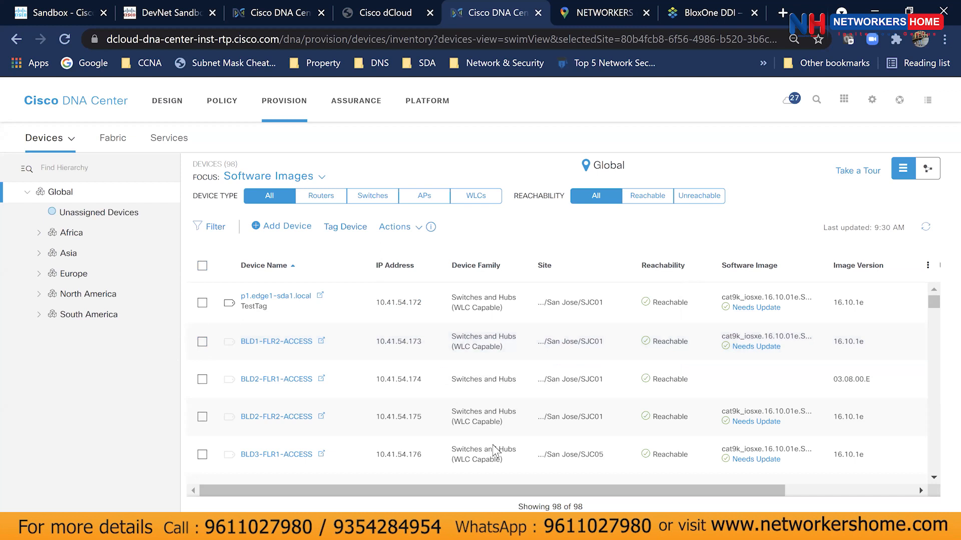
left_click_drag(524, 490, 436, 486)
left_click_drag(418, 495, 628, 481)
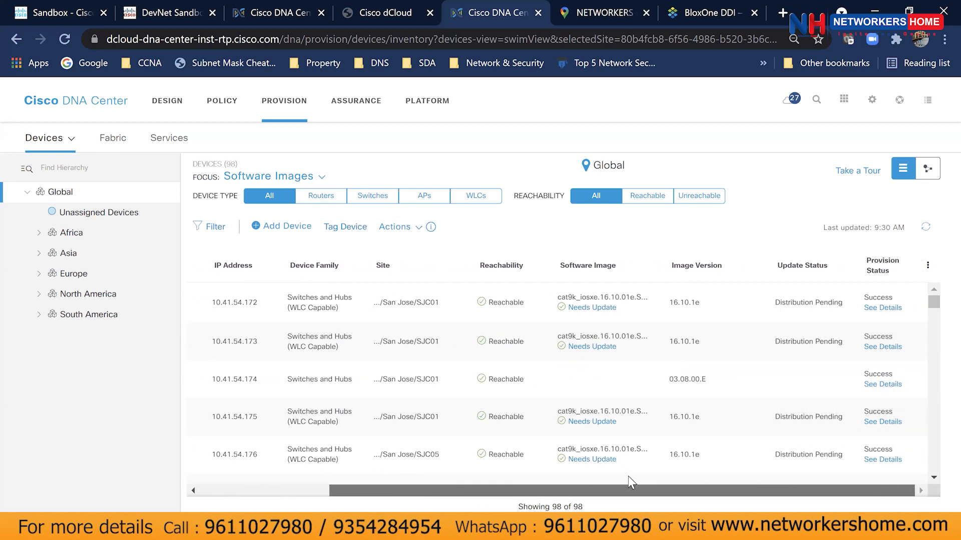
left_click_drag(669, 344, 706, 349)
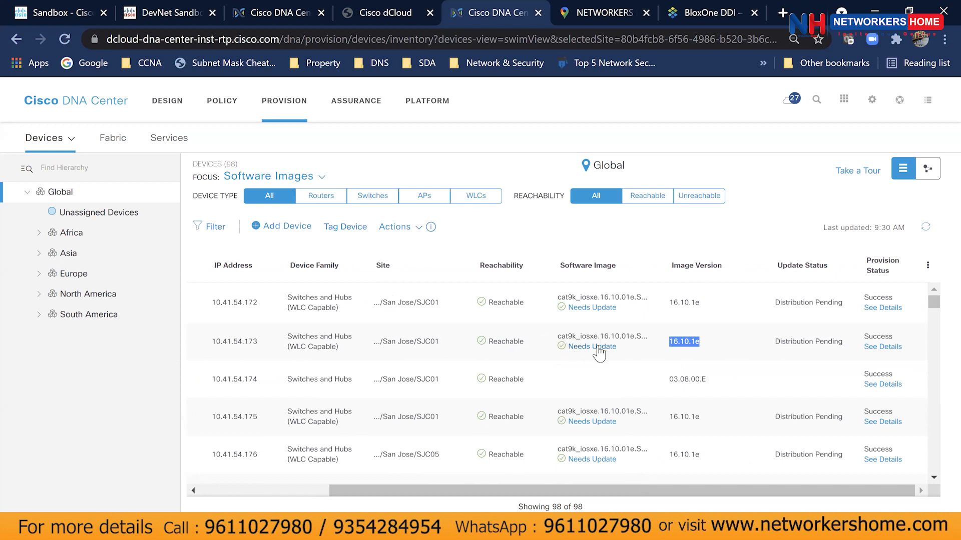
left_click_drag(577, 490, 447, 489)
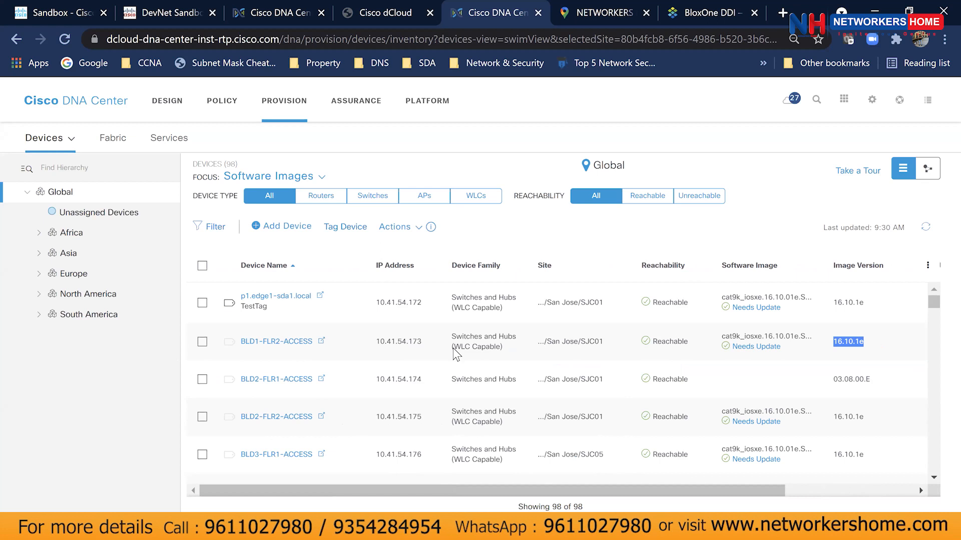
left_click(694, 354)
Review BLD1-FLR2-ACCESS's image update readiness checks, zooming the page out to see them all.
left_click(744, 347)
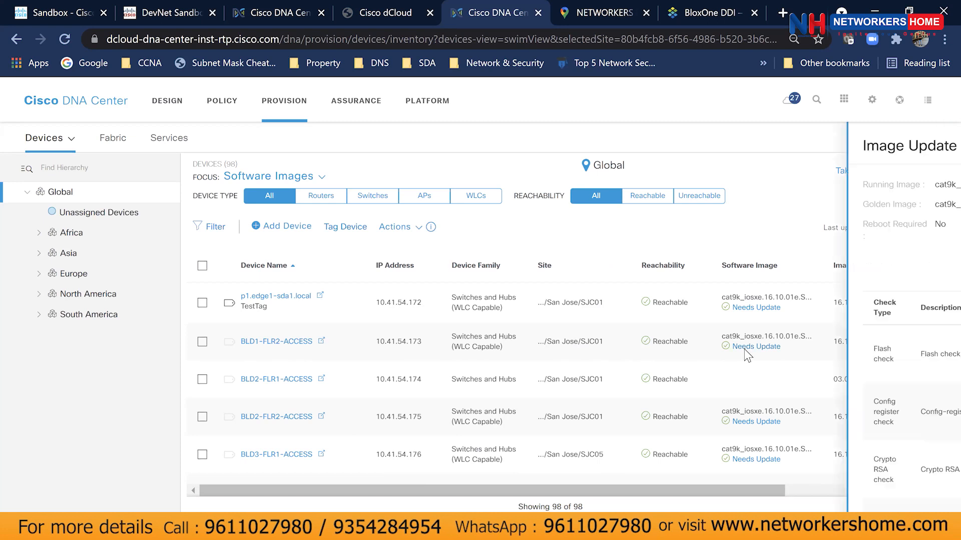
scroll(743, 349, "down", 5)
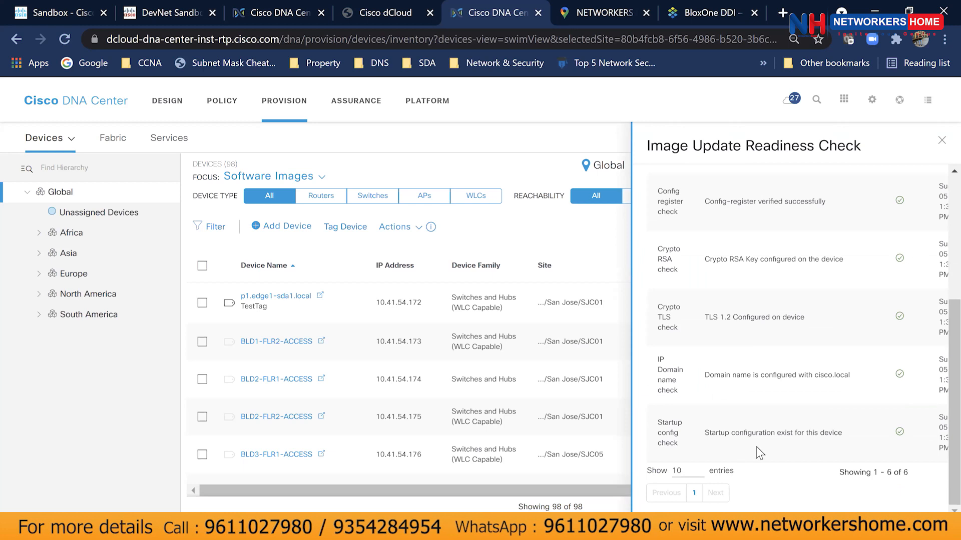
key("ctrl+minus")
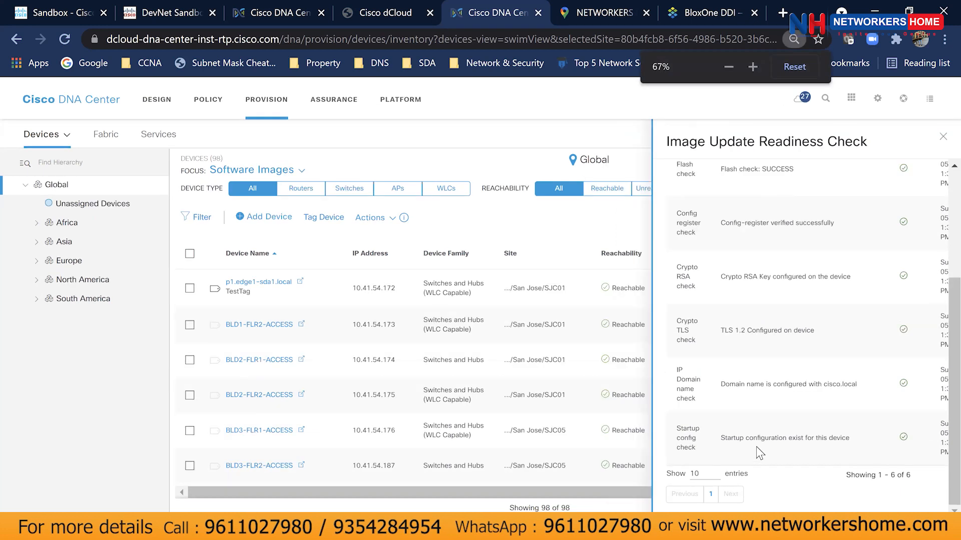
scroll(822, 395, "up", 3)
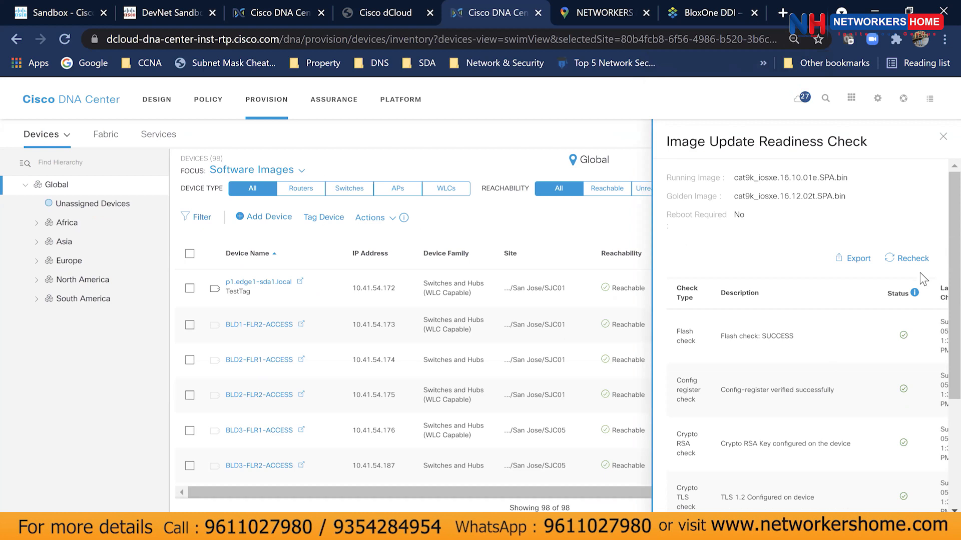
left_click(944, 130)
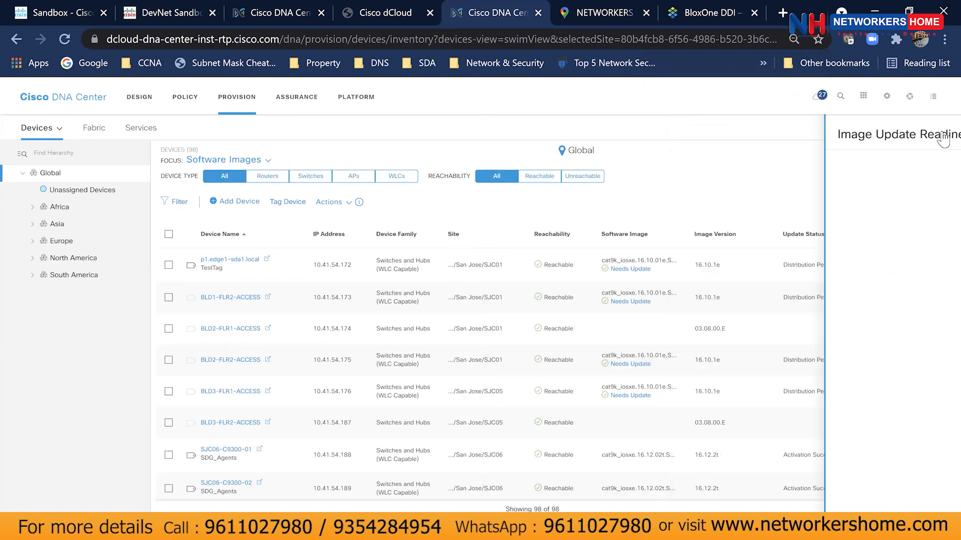
Select BLD1-FLR2-ACCESS for updating after briefly re-checking its readiness panel.
left_click(168, 297)
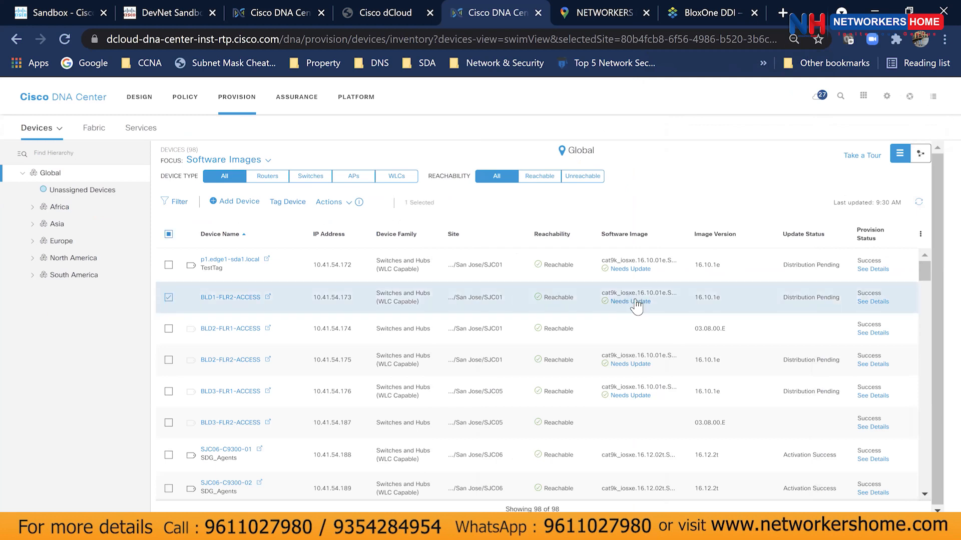
left_click(631, 270)
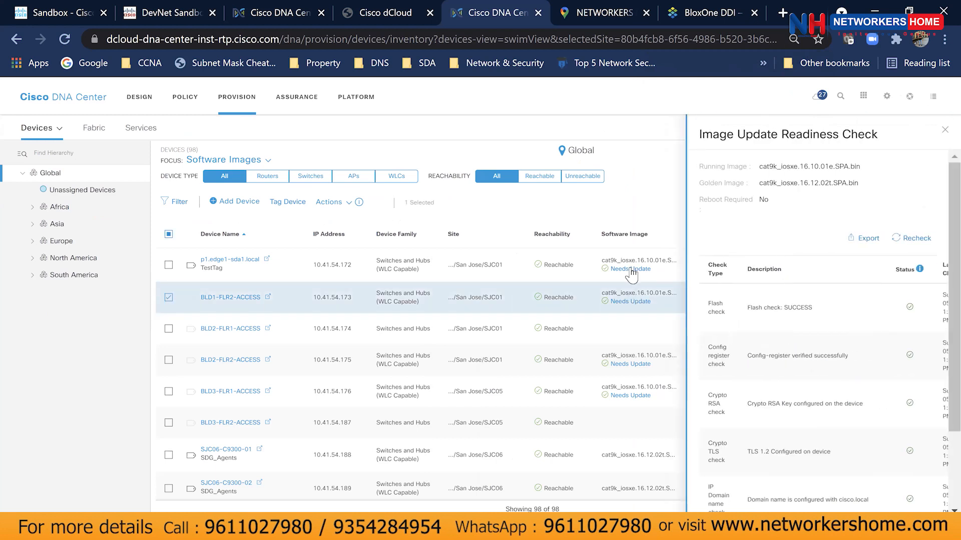
left_click(945, 129)
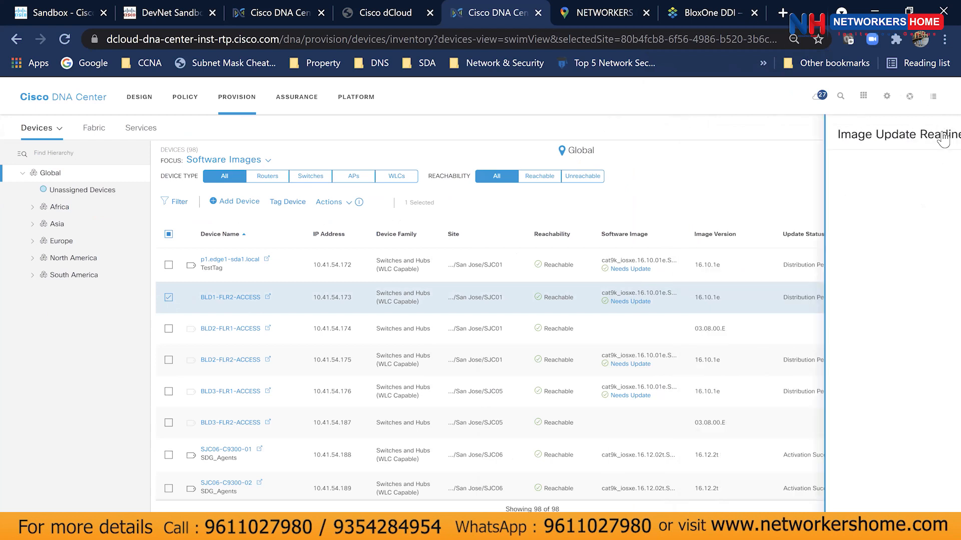
left_click(331, 203)
Start an immediate image update, cancel it, and reopen BLD1-FLR2-ACCESS's Needs Update readiness check.
mouse_move(354, 243)
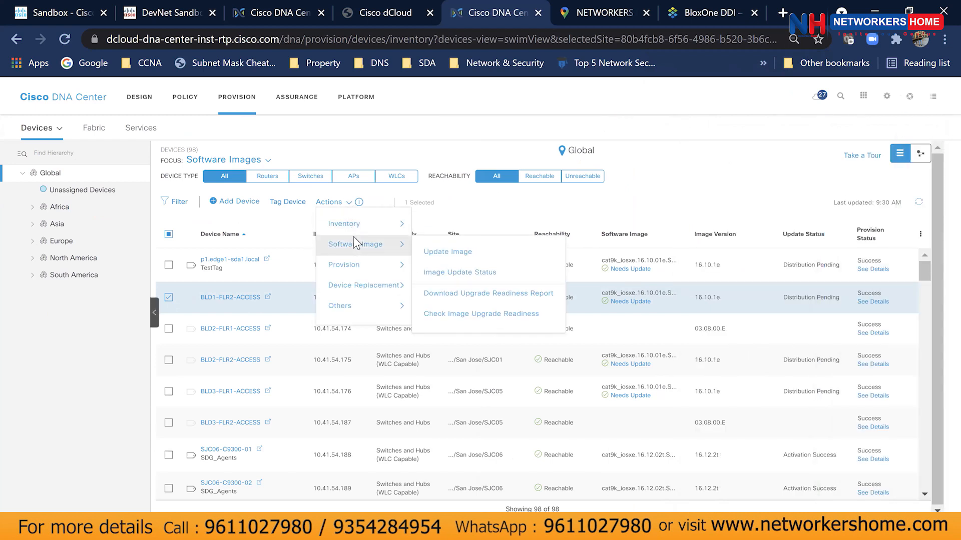
left_click(437, 258)
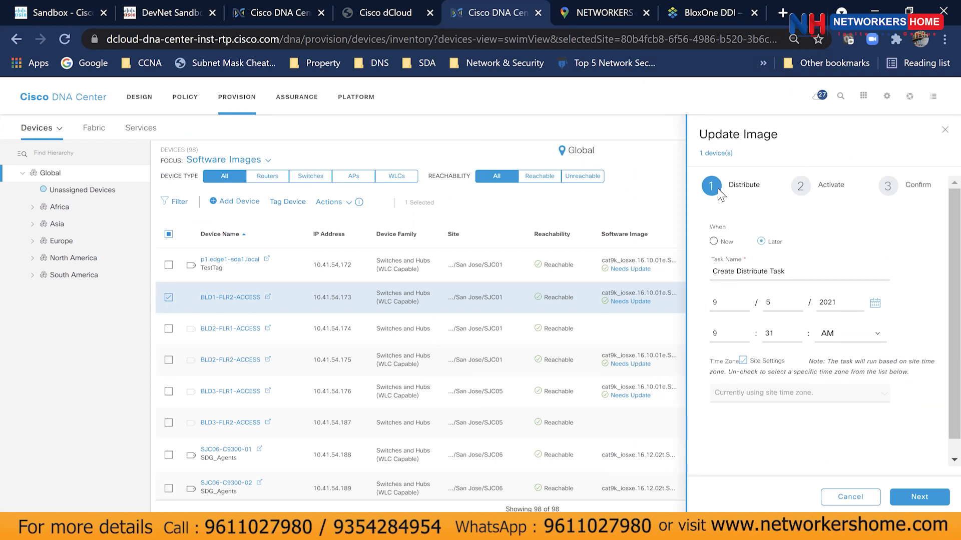
left_click(716, 241)
left_click(945, 130)
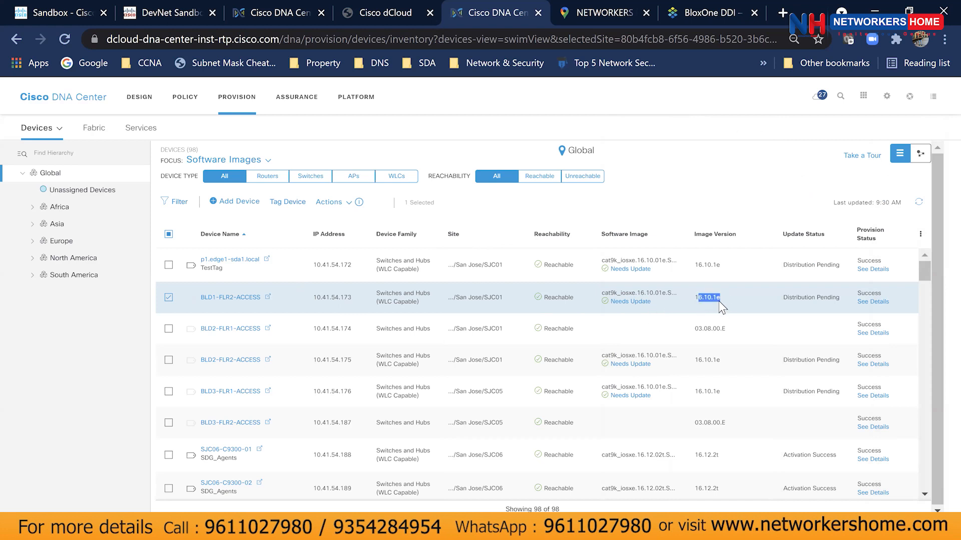
left_click(630, 302)
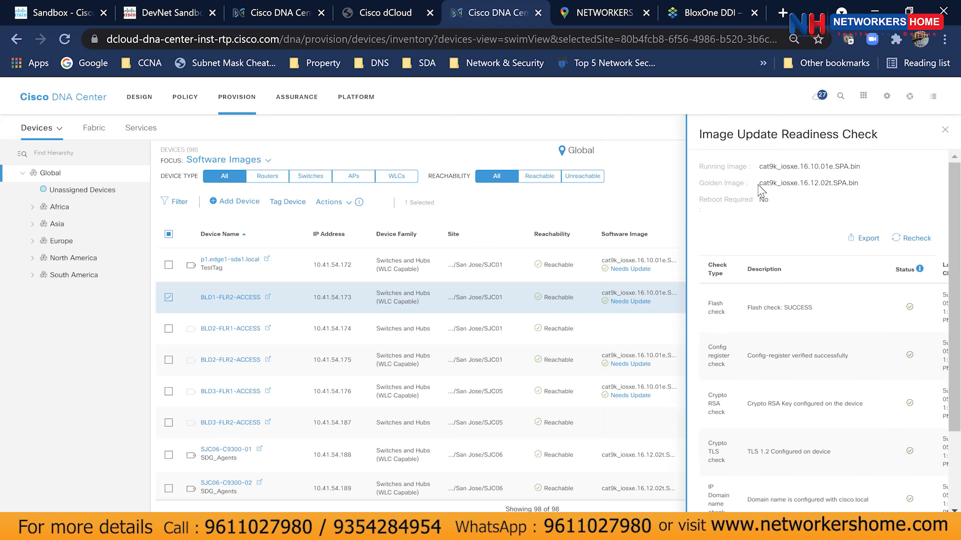
Compare running 16.10.01e against golden cat9k_iosxe.16.12.02t.SPA.bin, then close the readiness check and show device actions.
left_click_drag(759, 184, 838, 187)
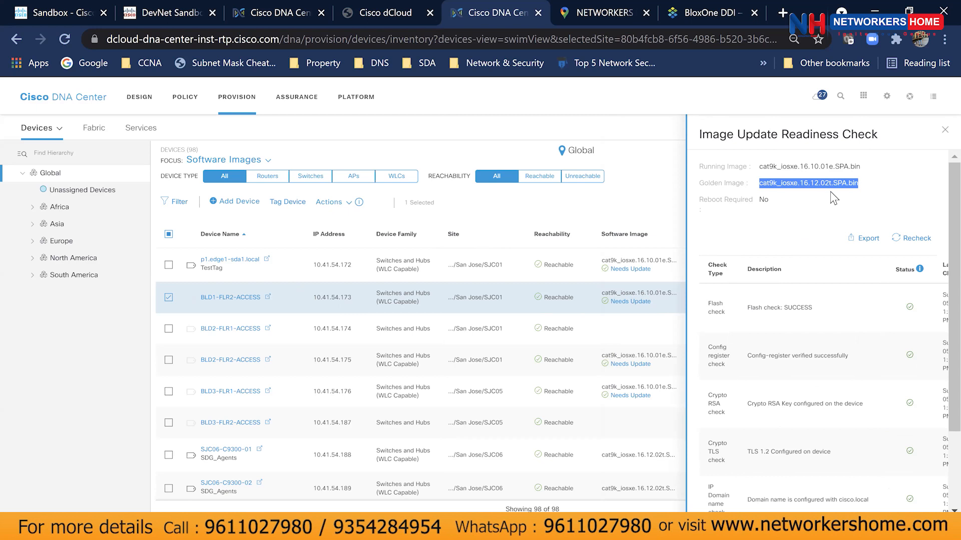
double_click(803, 167)
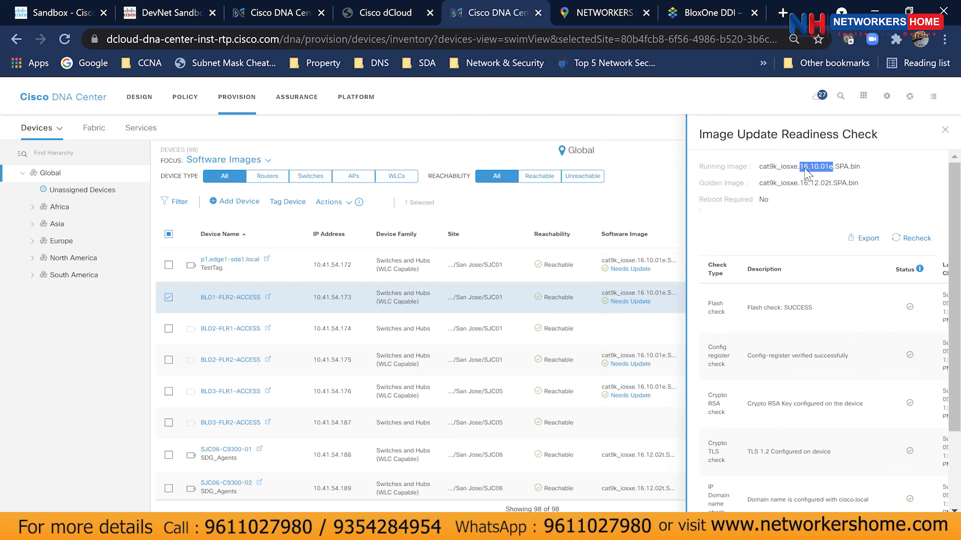
left_click(944, 131)
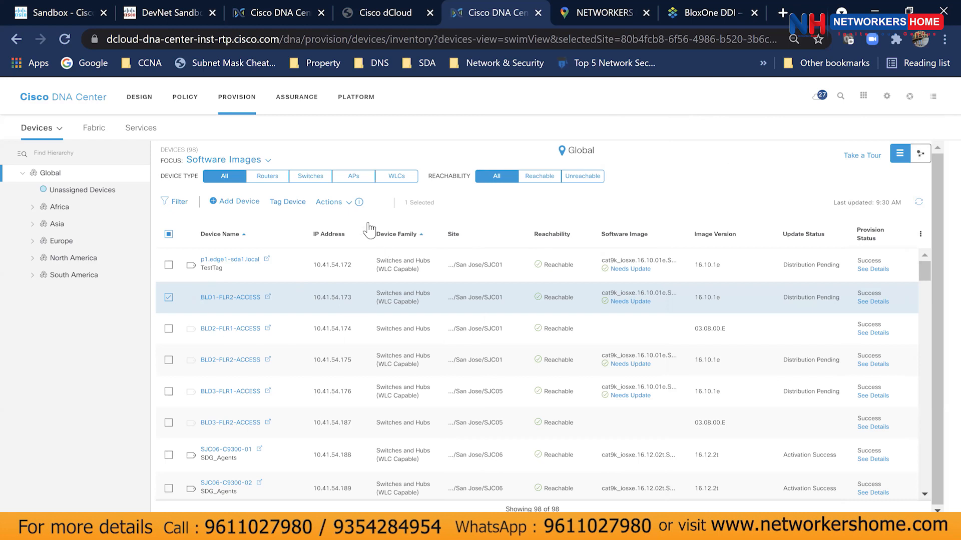
left_click(346, 202)
Schedule the BLD1-FLR2-ACCESS update to distribute now and activate right after distribution completes.
mouse_move(349, 246)
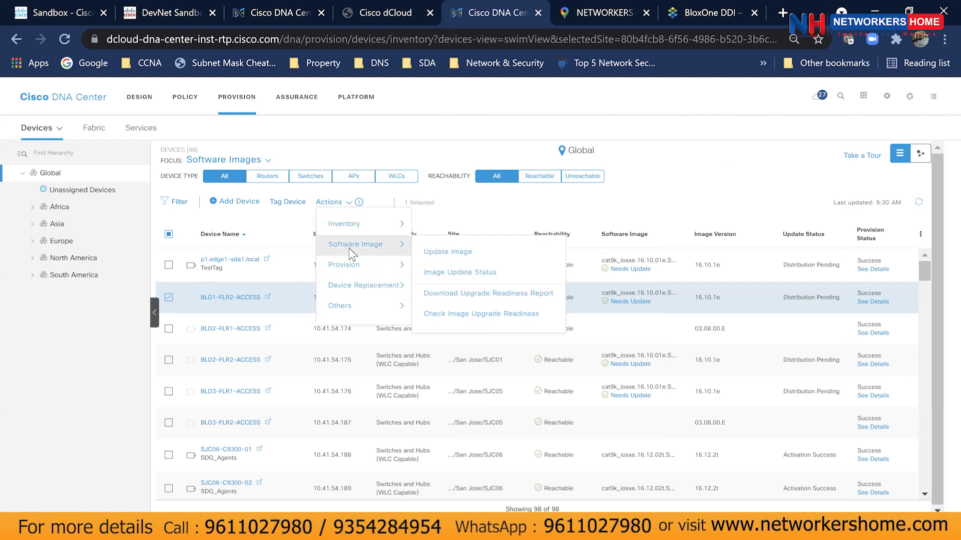
left_click(440, 257)
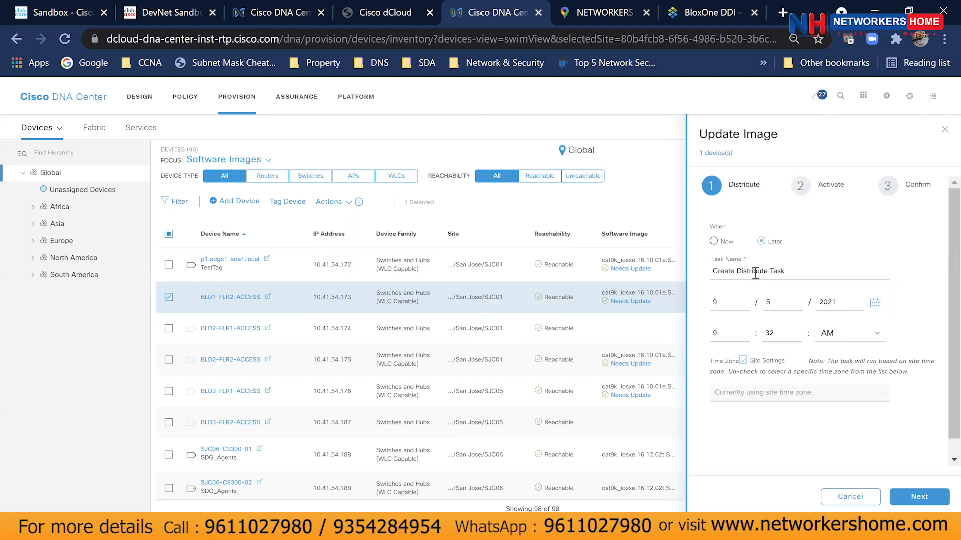
left_click(714, 243)
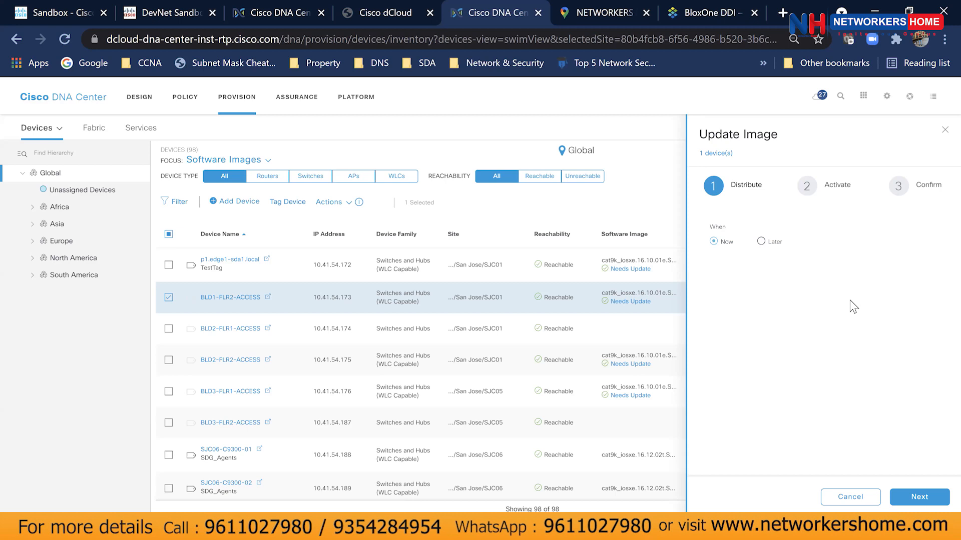
left_click(908, 500)
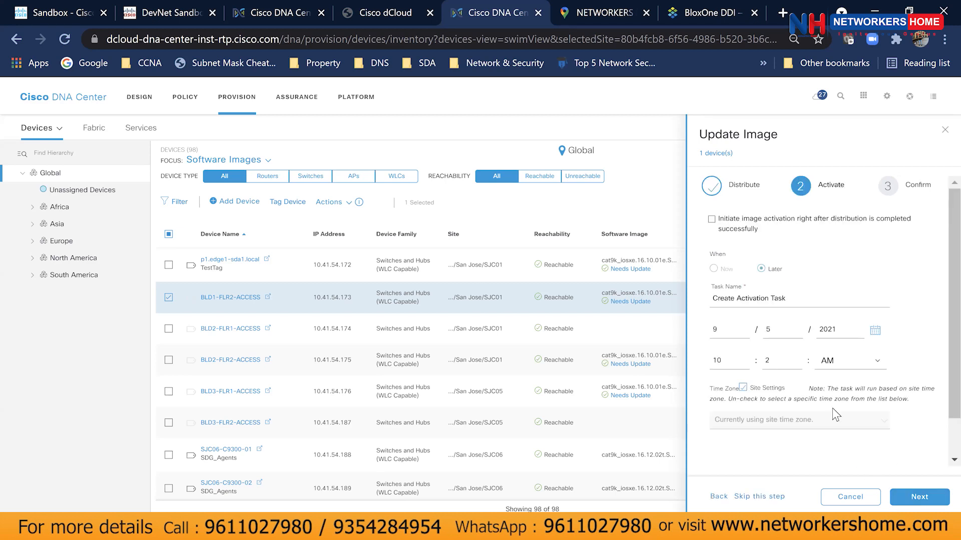
left_click(739, 229)
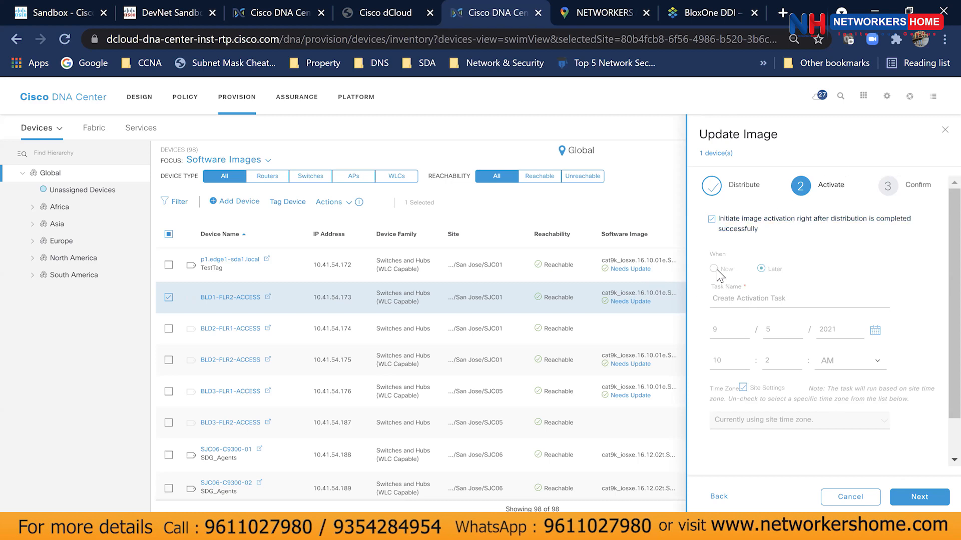
left_click(711, 220)
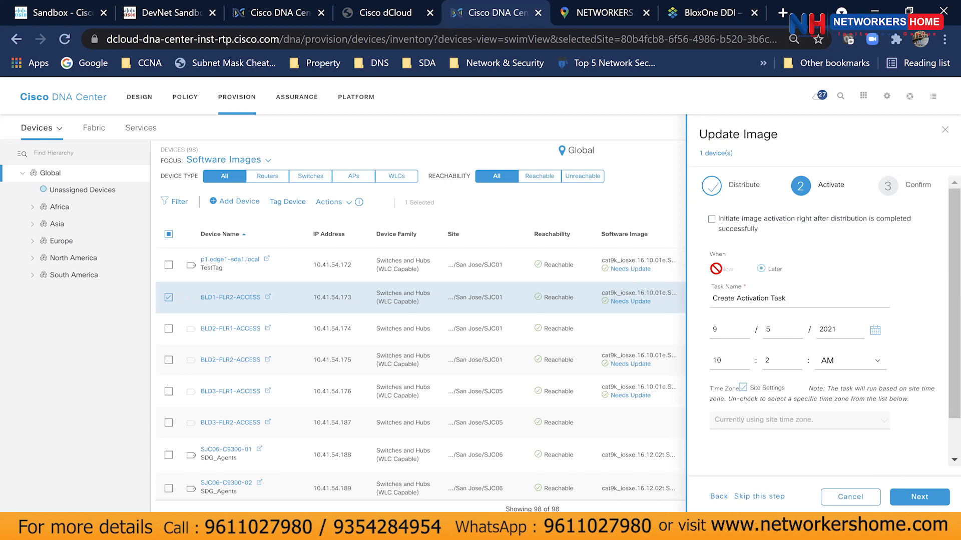
left_click(729, 228)
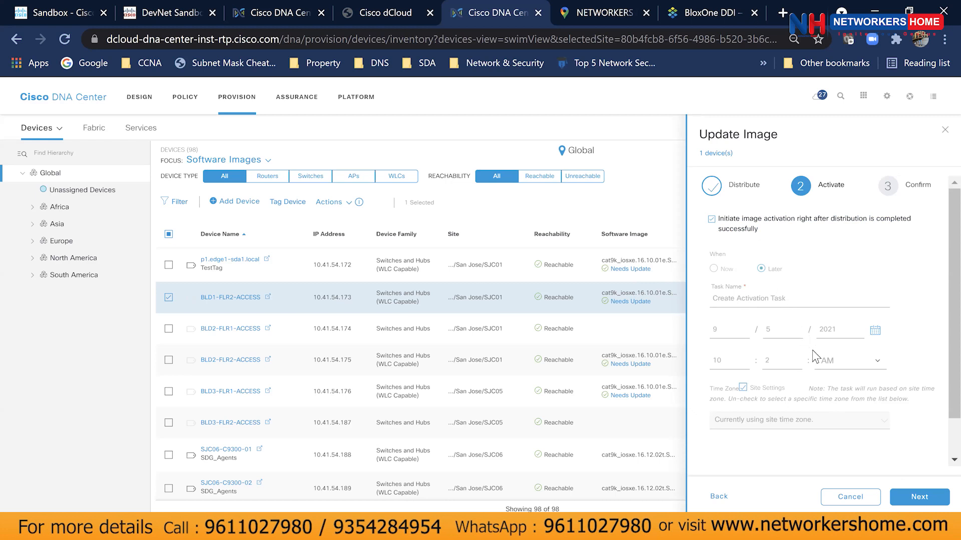
left_click(917, 501)
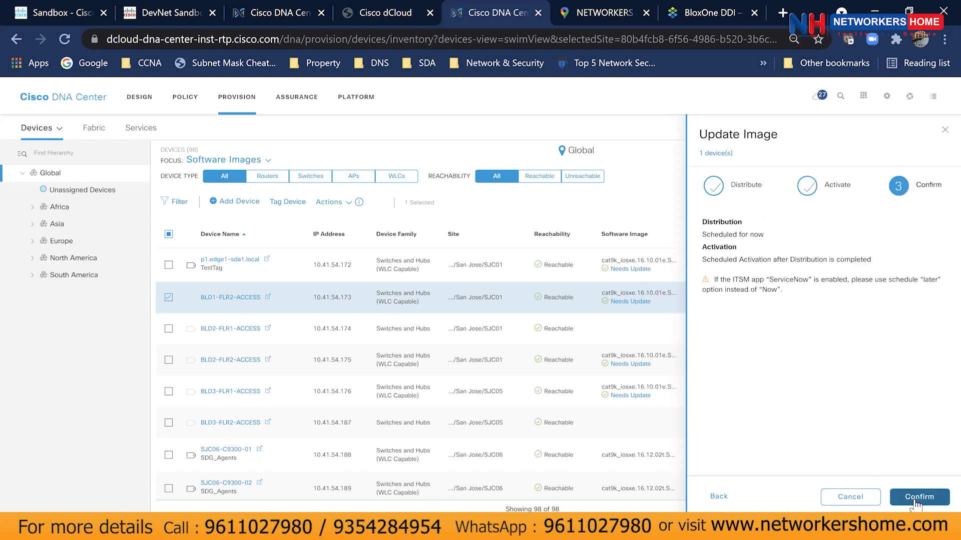
Review the distribution and activation schedule summary and confirm the image update.
double_click(706, 235)
left_click_drag(768, 243, 773, 243)
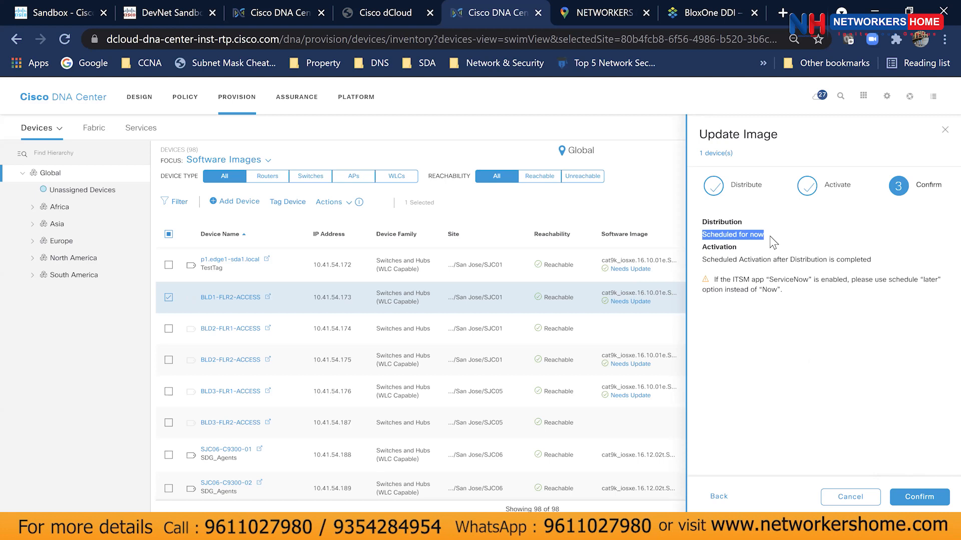
left_click(740, 262)
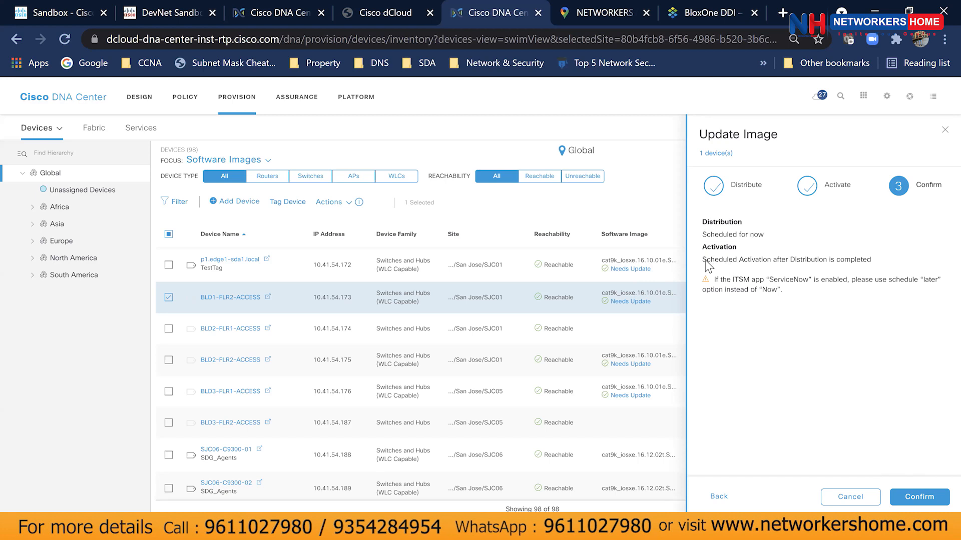
left_click_drag(703, 261, 880, 261)
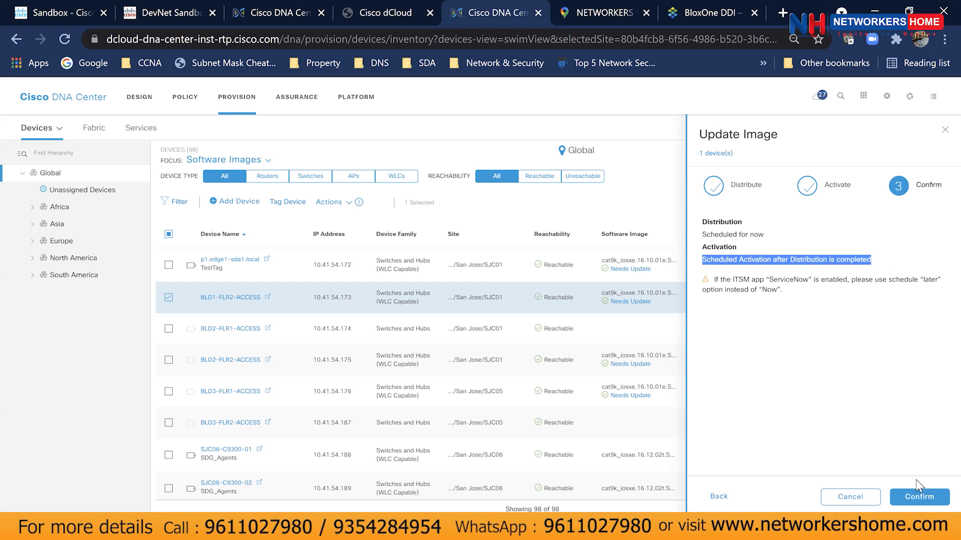
left_click(925, 494)
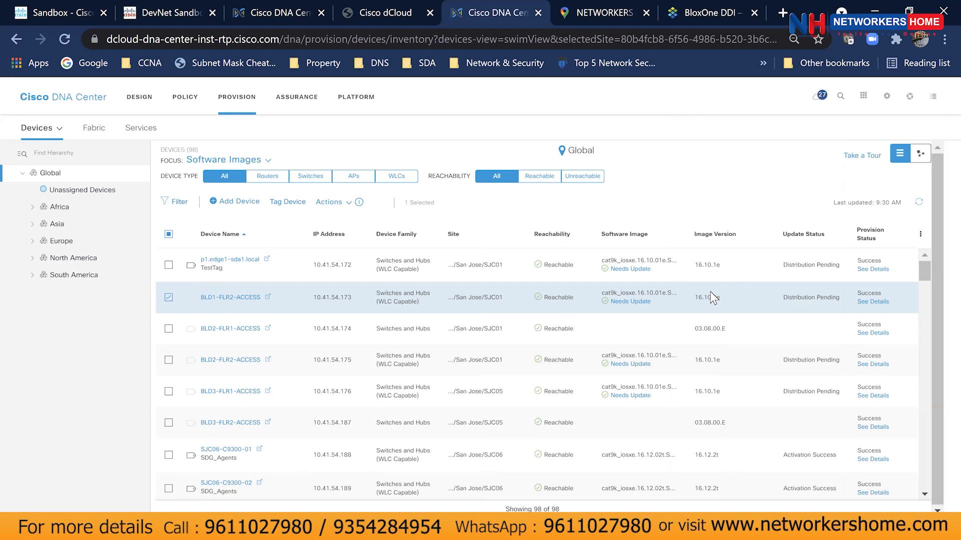
left_click(880, 302)
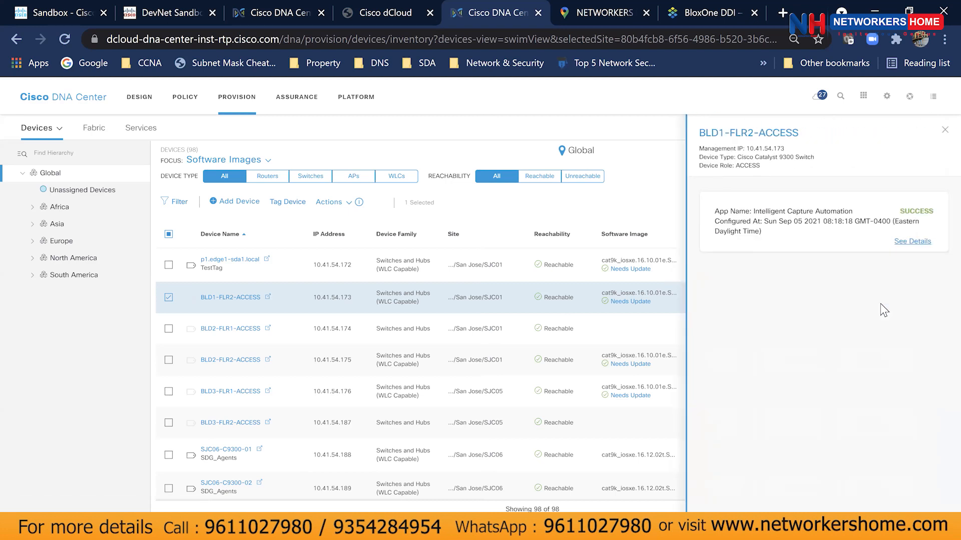
left_click(942, 132)
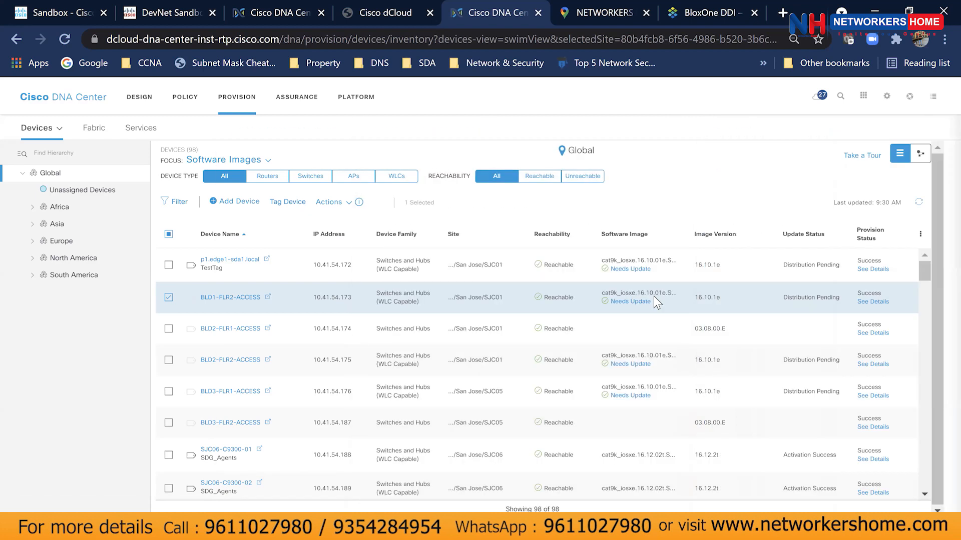
left_click(646, 301)
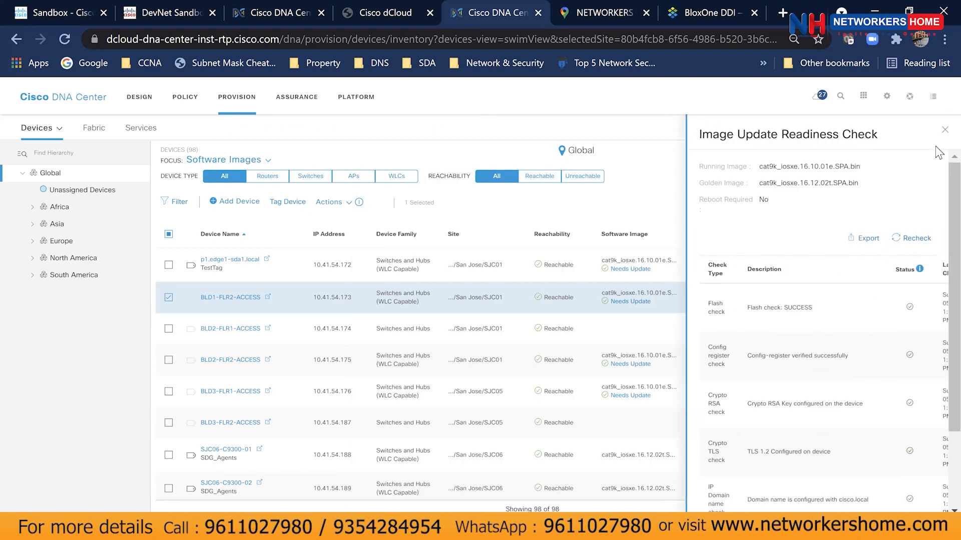
left_click(944, 131)
left_click(343, 202)
mouse_move(349, 242)
left_click(461, 271)
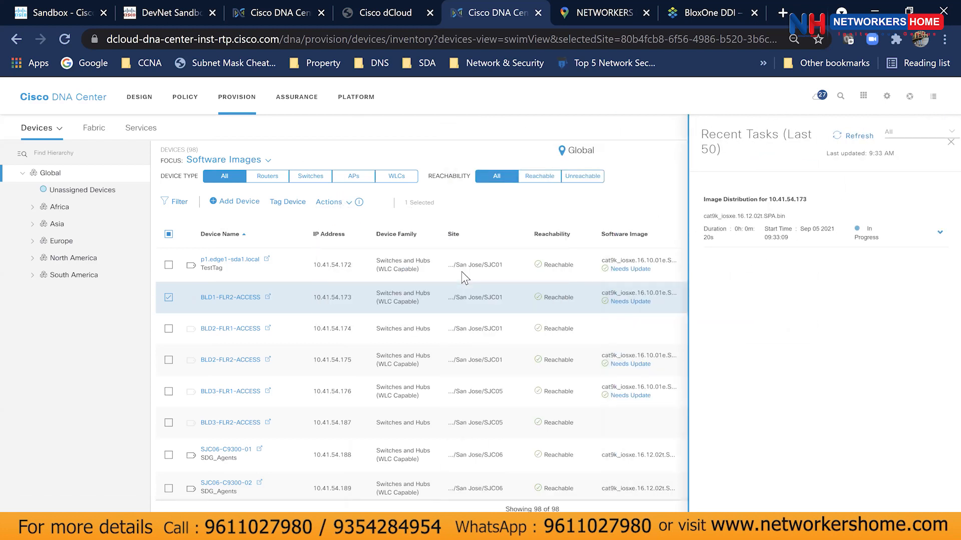
left_click(937, 234)
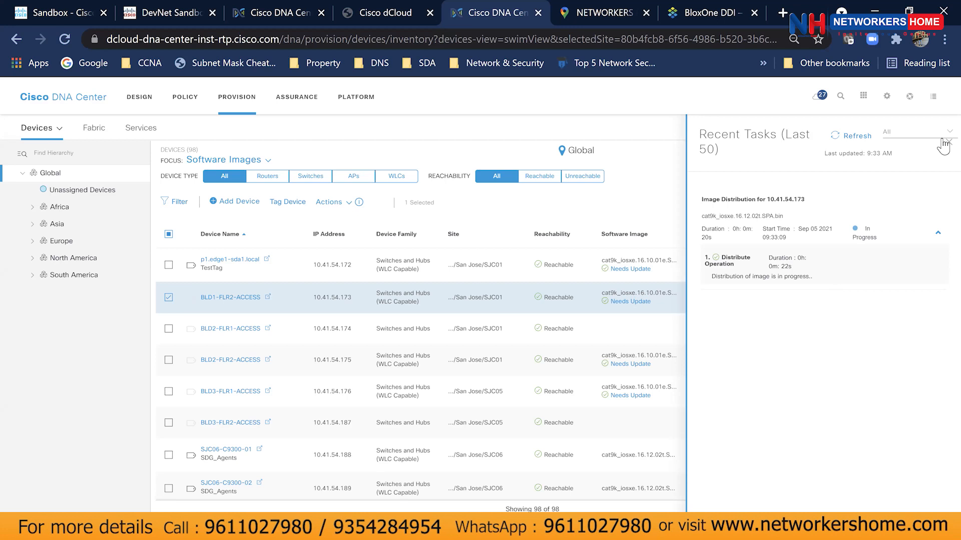
left_click(943, 143)
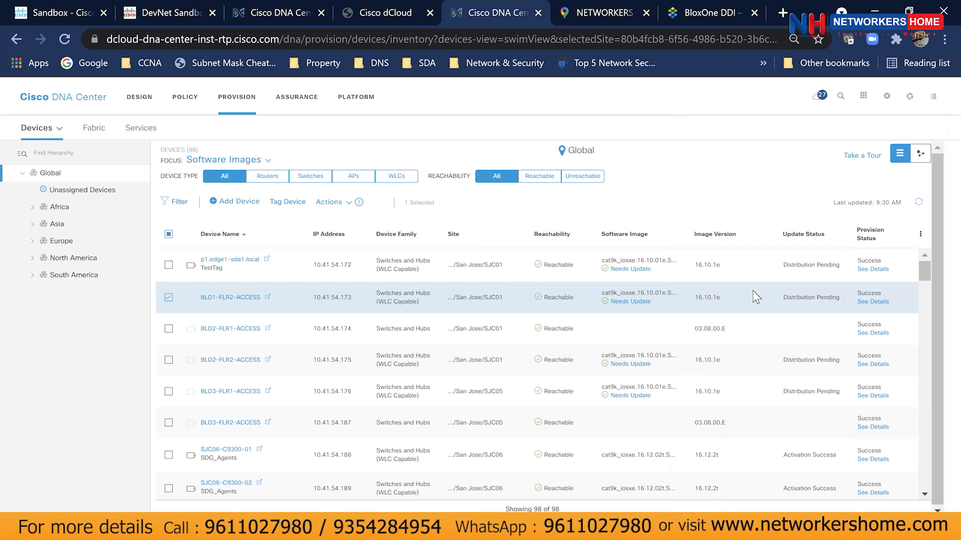
scroll(355, 359, "down", 5)
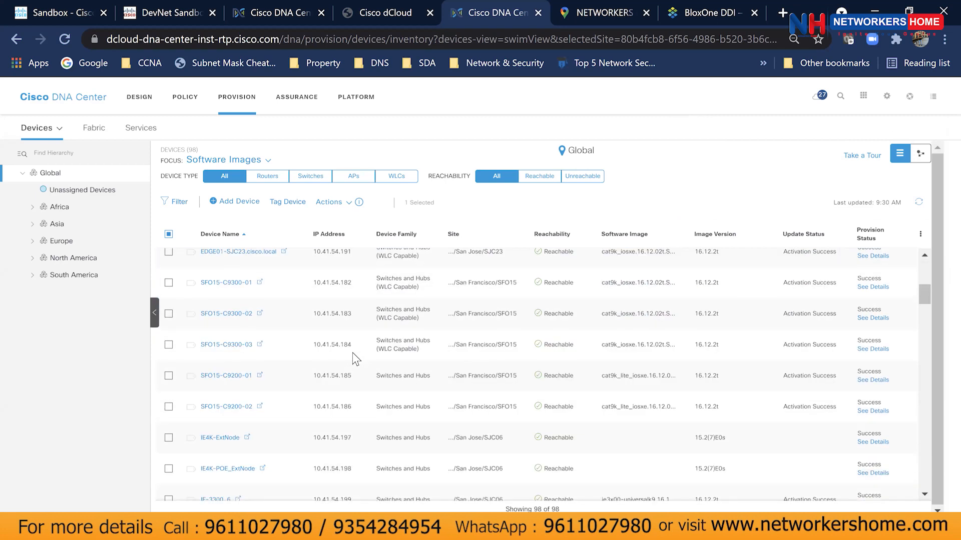
scroll(354, 358, "up", 5)
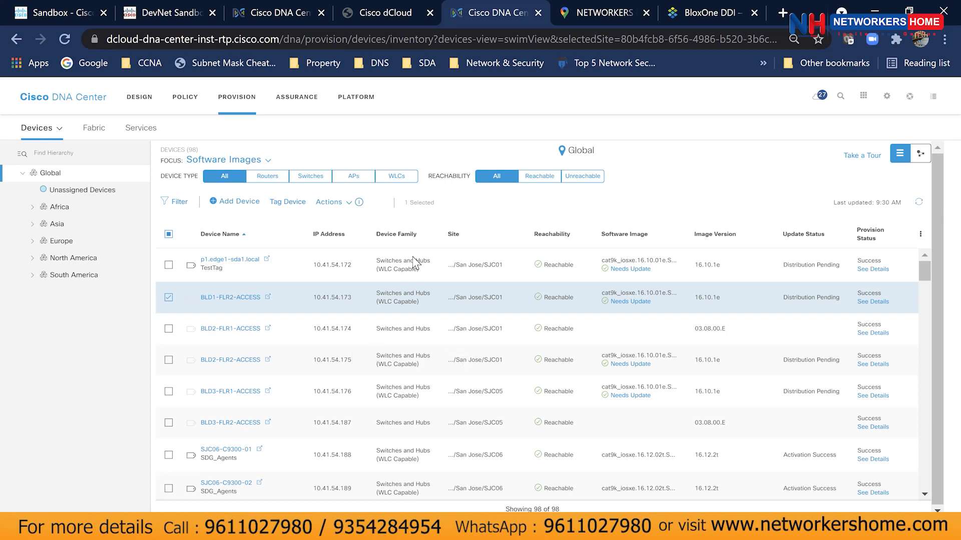
left_click(349, 204)
Inspect the image distribution task in Recent Tasks, then uncheck BLD1-FLR2-ACCESS in the device table.
mouse_move(361, 249)
left_click(328, 202)
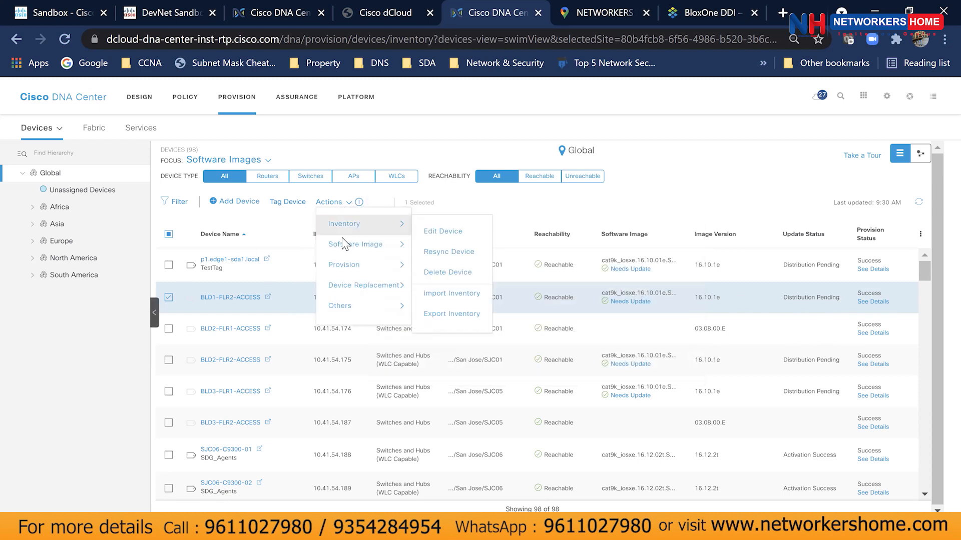
mouse_move(344, 251)
left_click(453, 271)
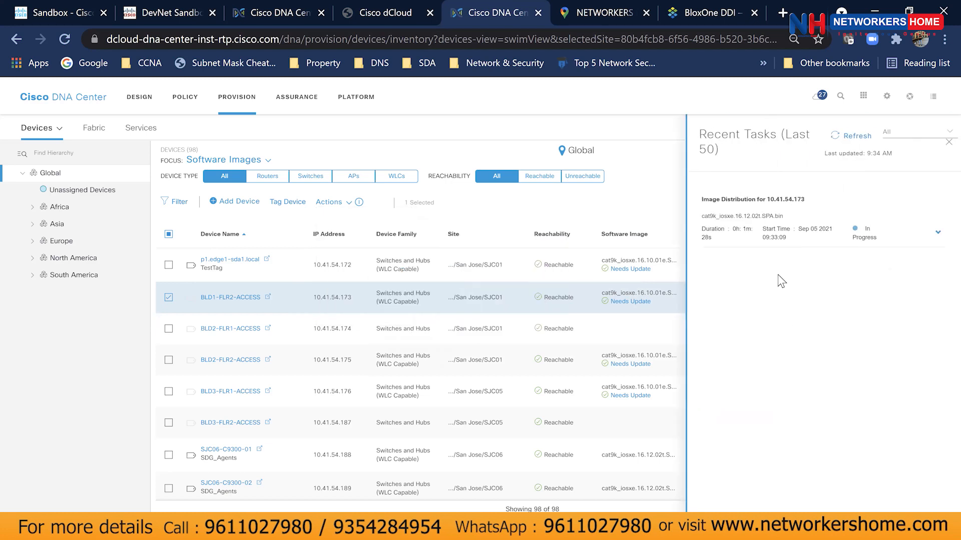
left_click(939, 233)
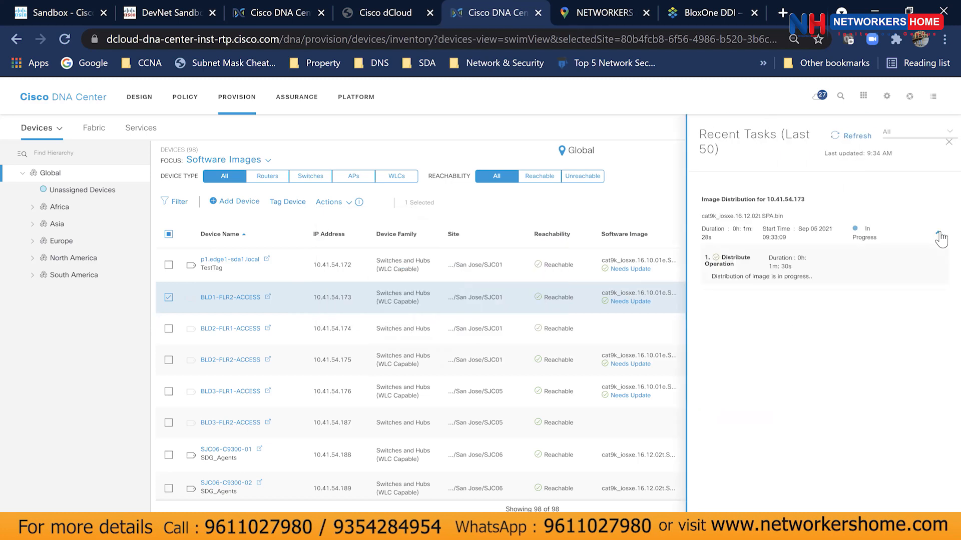
left_click(939, 234)
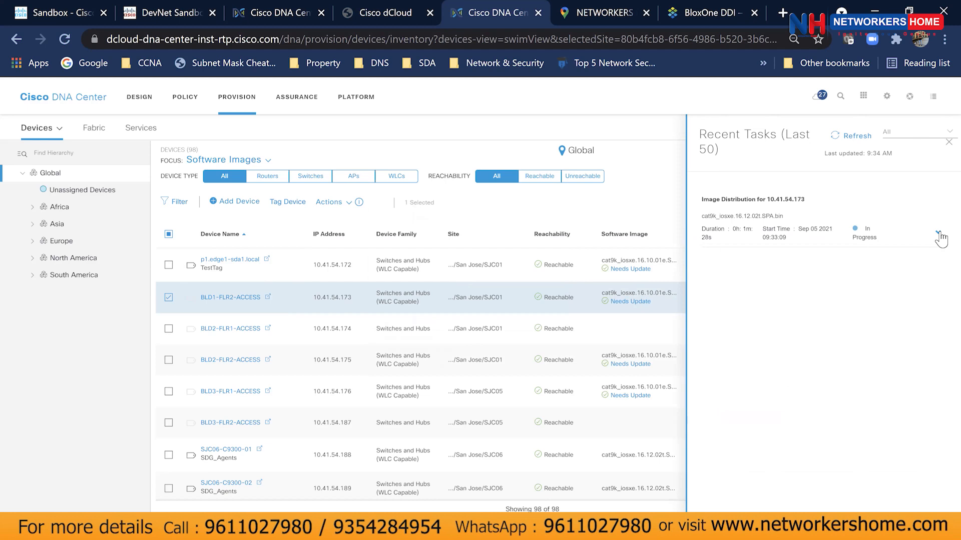
left_click(948, 142)
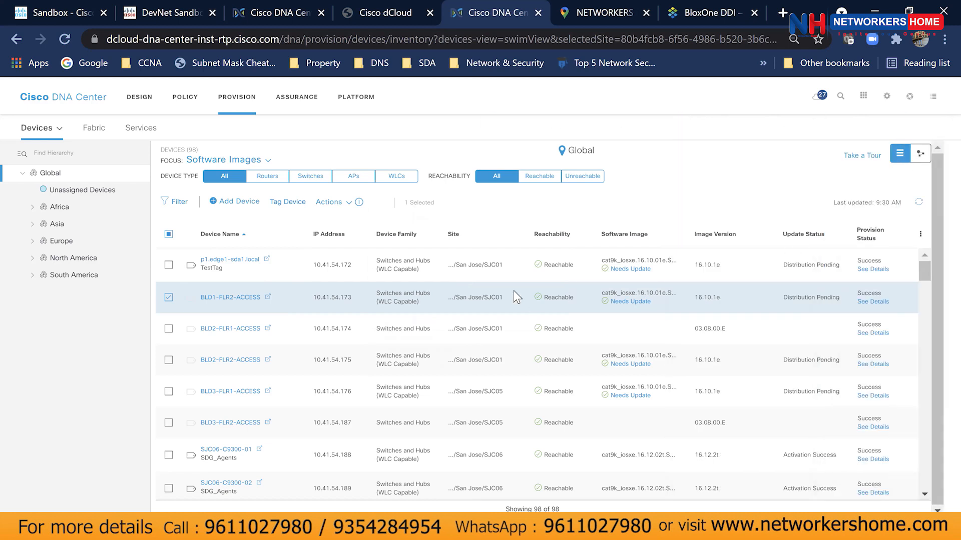
left_click(169, 298)
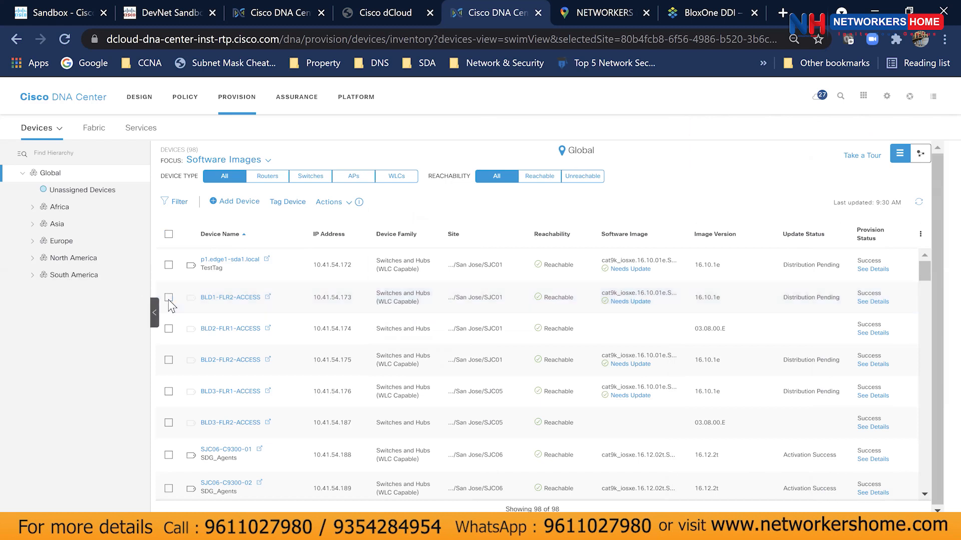
Browse the home dashboard, then open DESIGN's Network Hierarchy map showing Global's five regions.
left_click(149, 112)
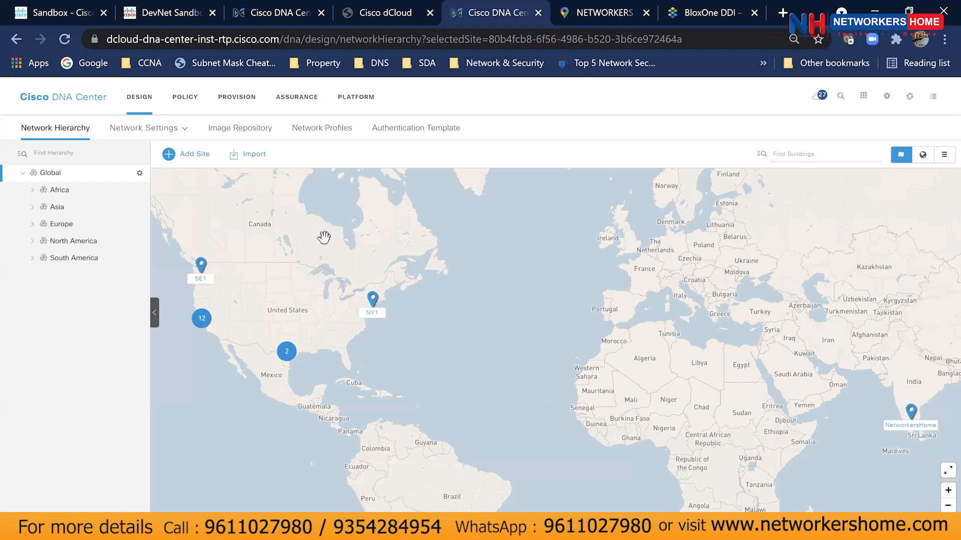
left_click(64, 106)
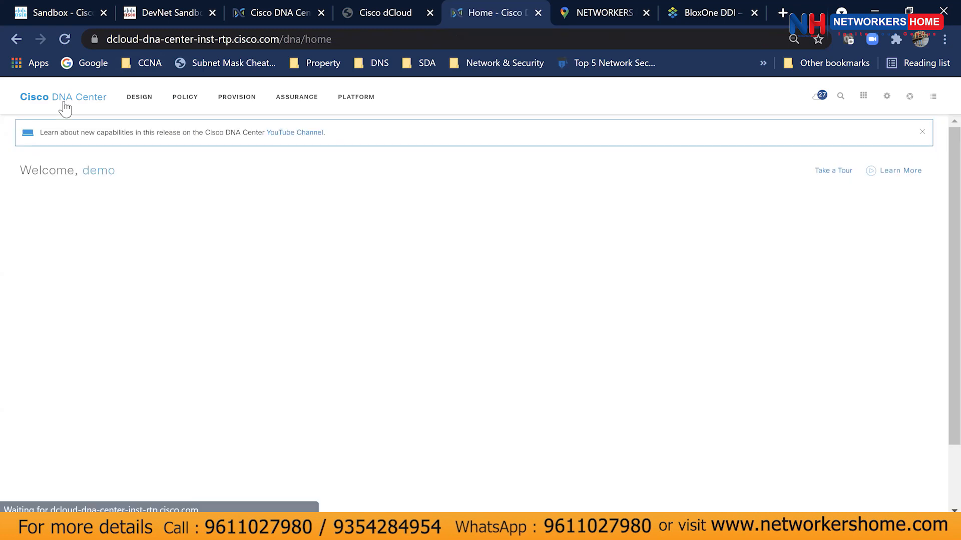
scroll(502, 424, "down", 15)
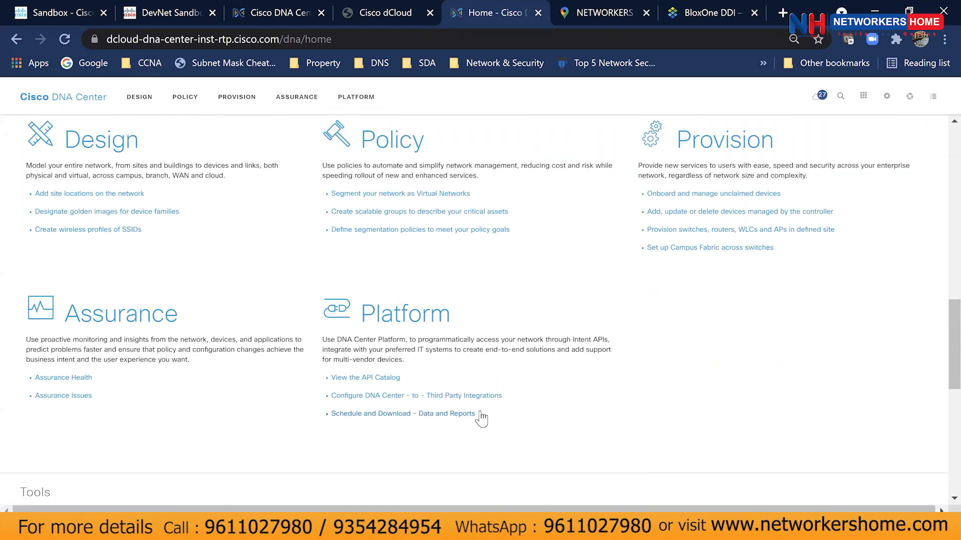
scroll(480, 418, "down", 5)
scroll(483, 400, "down", 3)
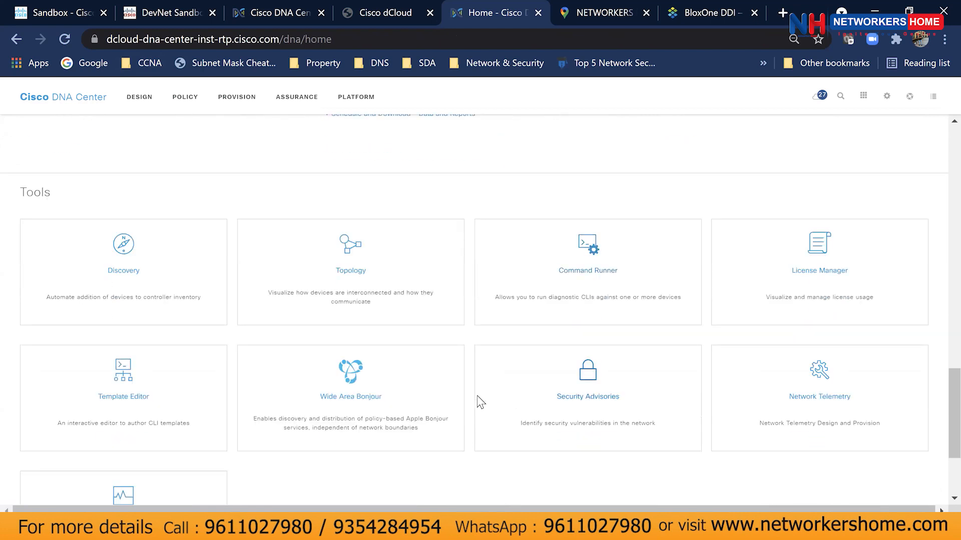
scroll(479, 404, "up", 18)
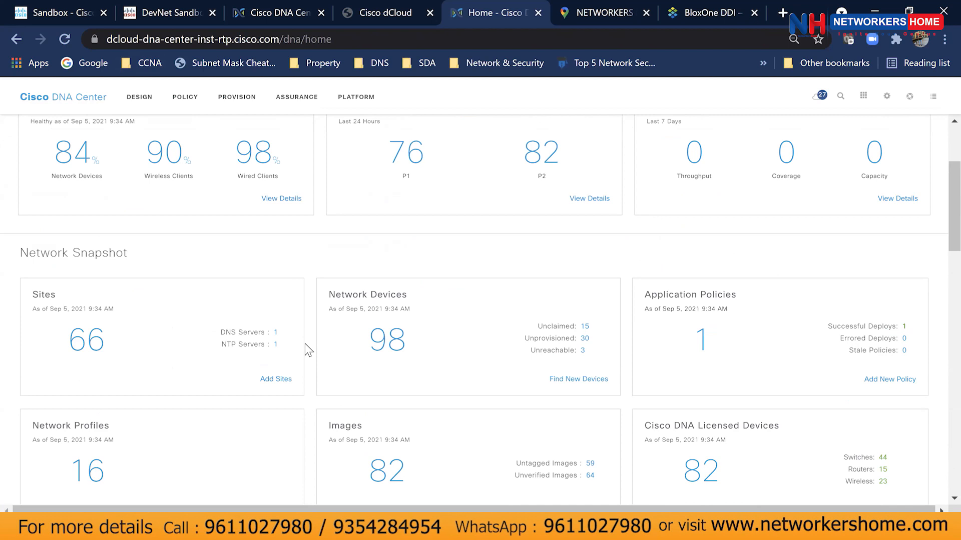
left_click(147, 106)
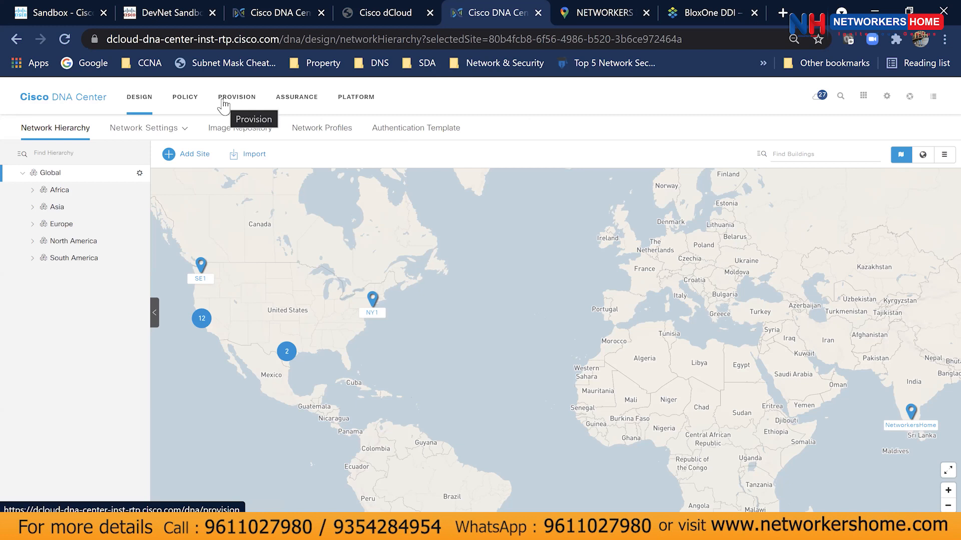
left_click(224, 106)
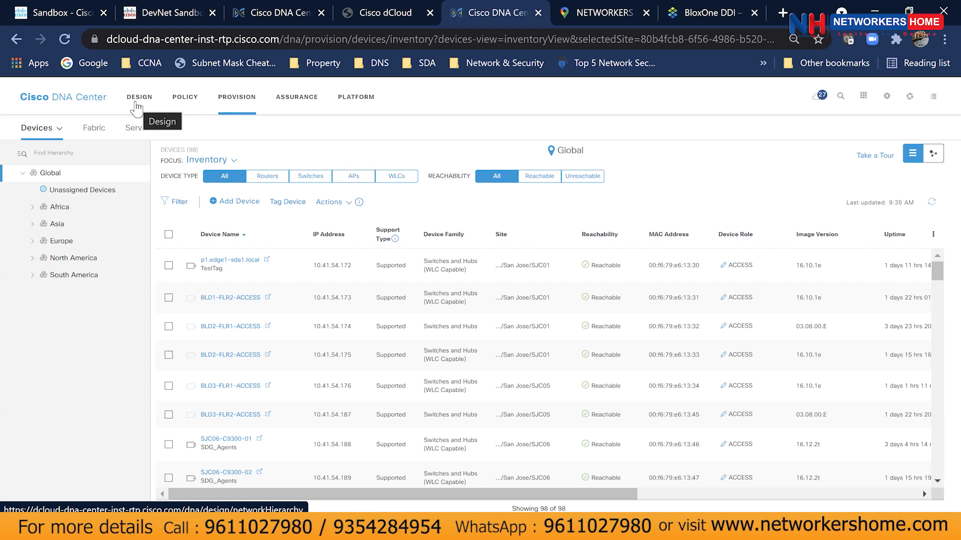
left_click(136, 105)
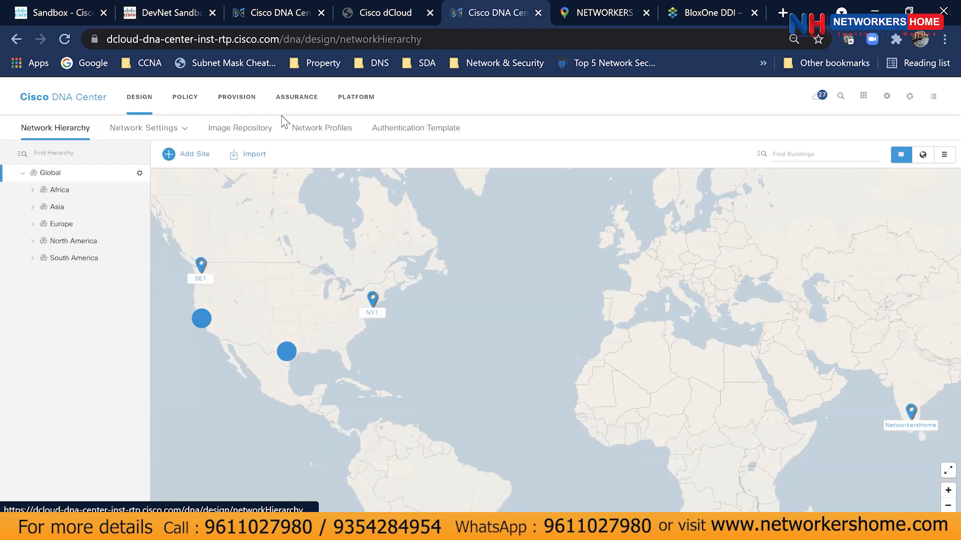
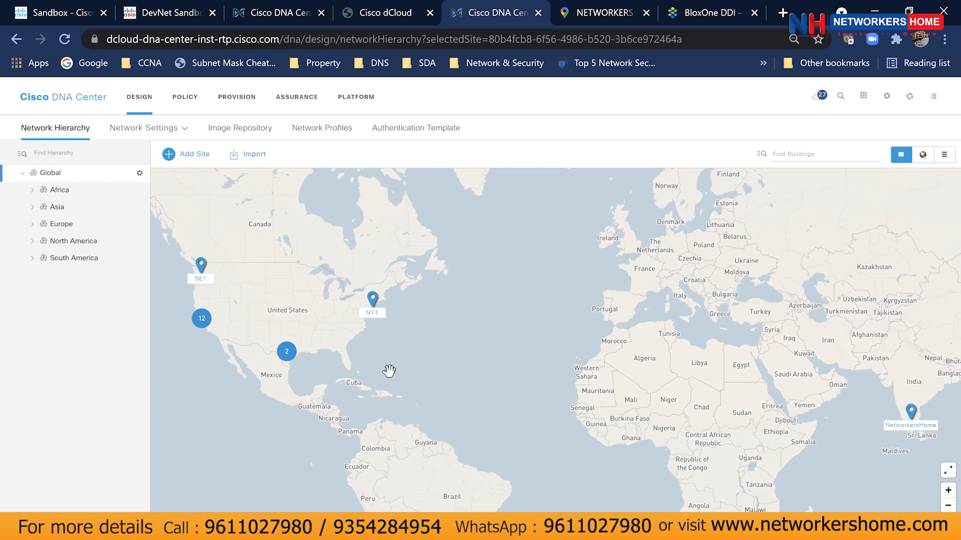
Open the Assurance Overall Health dashboard for Global: 84% healthy devices, 98% wired, 90% wireless clients.
left_click(290, 104)
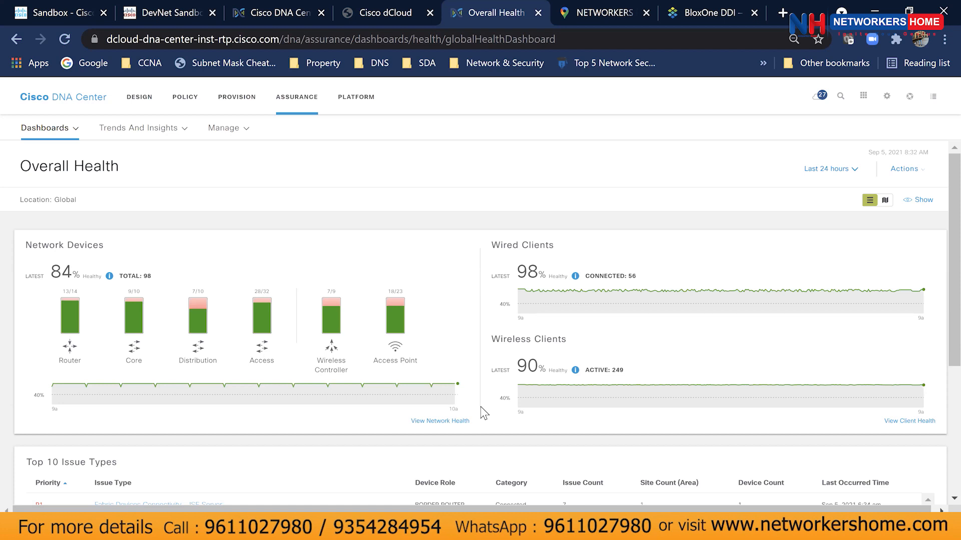
Skim the health dashboard, then return to DESIGN's Network Hierarchy world map of Global sites.
scroll(483, 413, "down", 4)
scroll(483, 413, "up", 4)
left_click(133, 111)
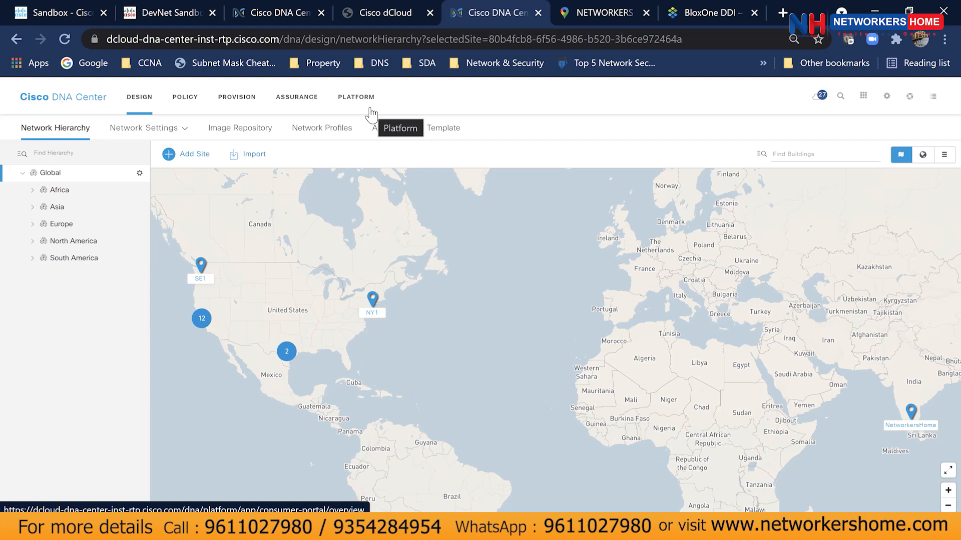
Show the PLATFORM overview with Bundles, Developer Toolkit, Runtime Dashboard and Configurations cards.
left_click(356, 97)
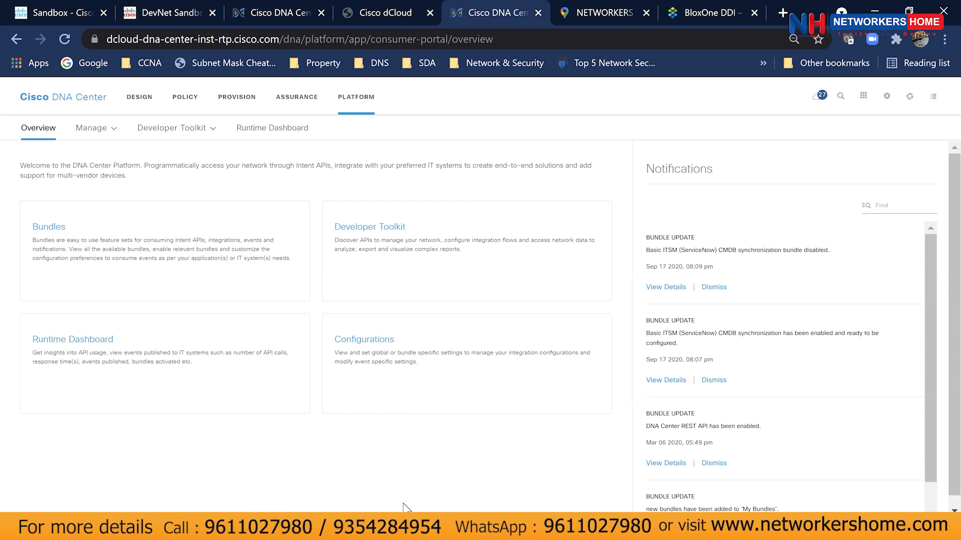
left_click(886, 98)
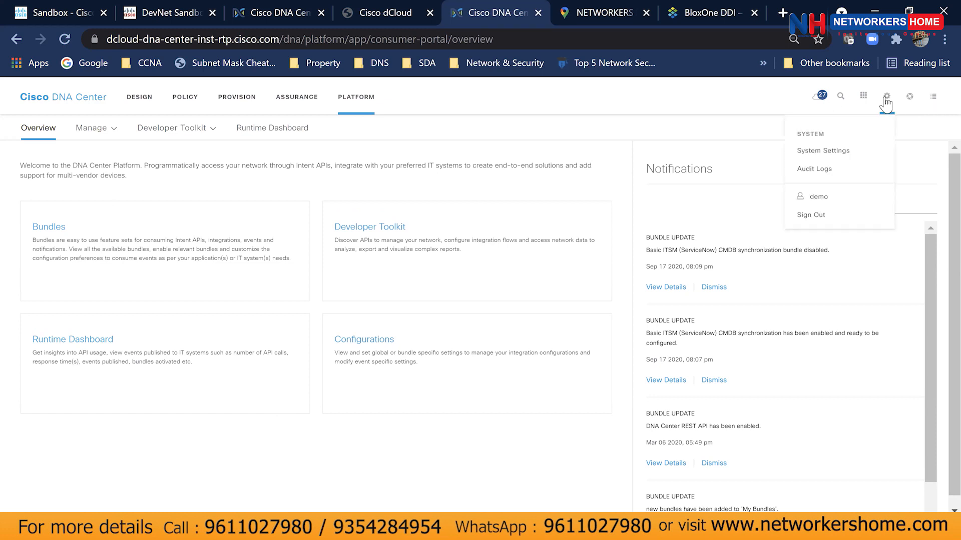
scroll(775, 330, "down", 1)
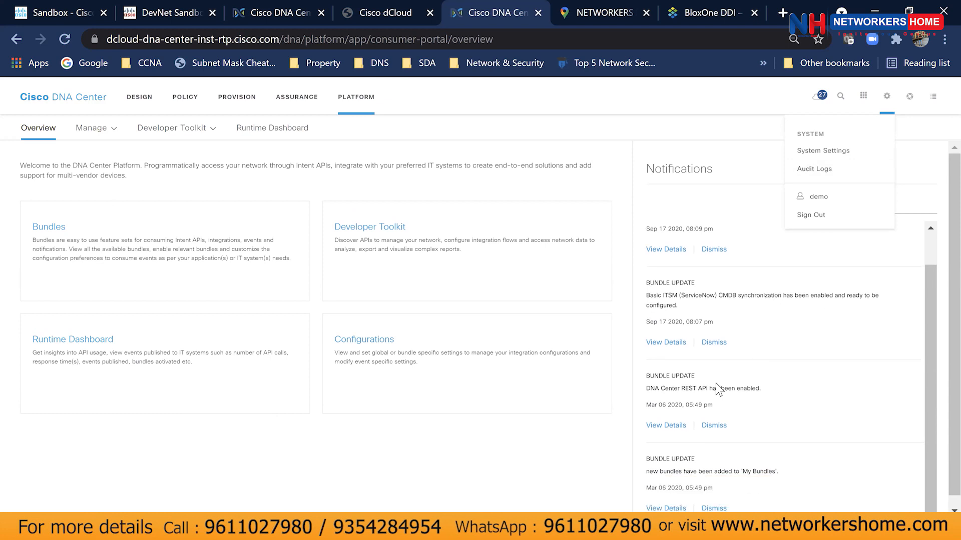
scroll(716, 391, "down", 1)
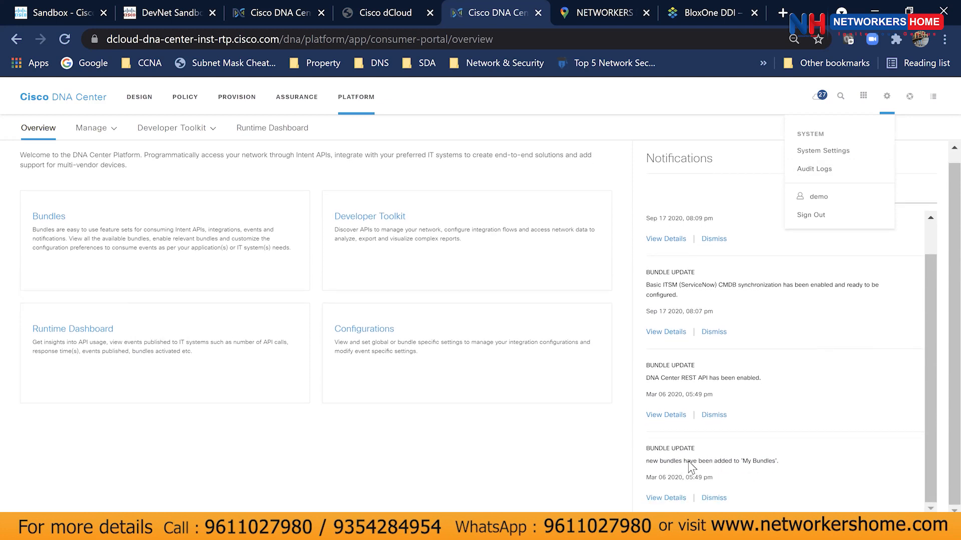
left_click_drag(646, 448, 788, 469)
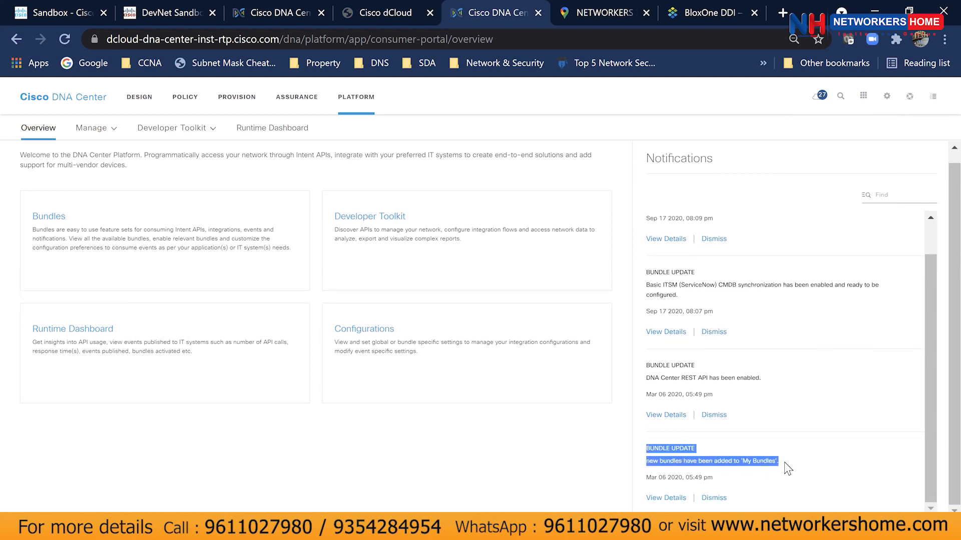
scroll(788, 469, "up", 1)
left_click_drag(646, 403, 821, 422)
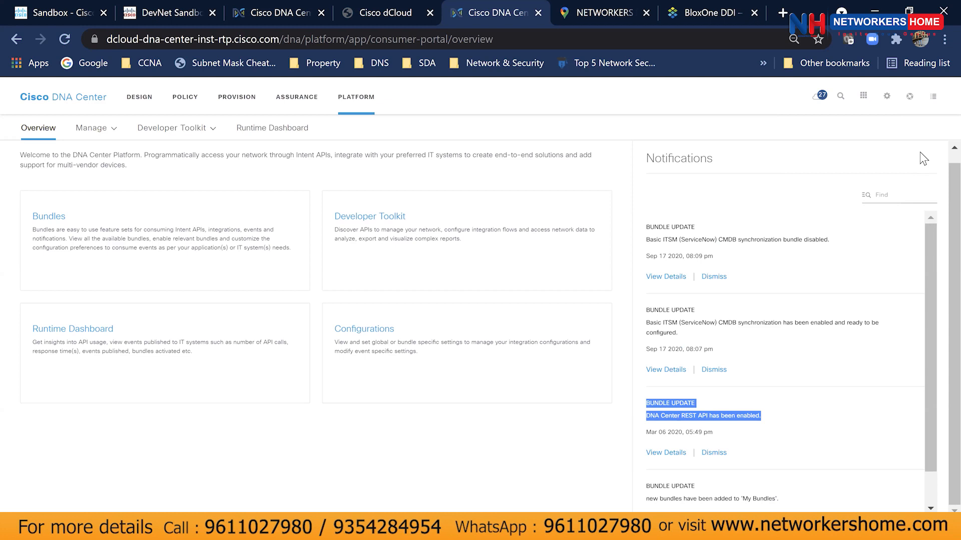
left_click(532, 172)
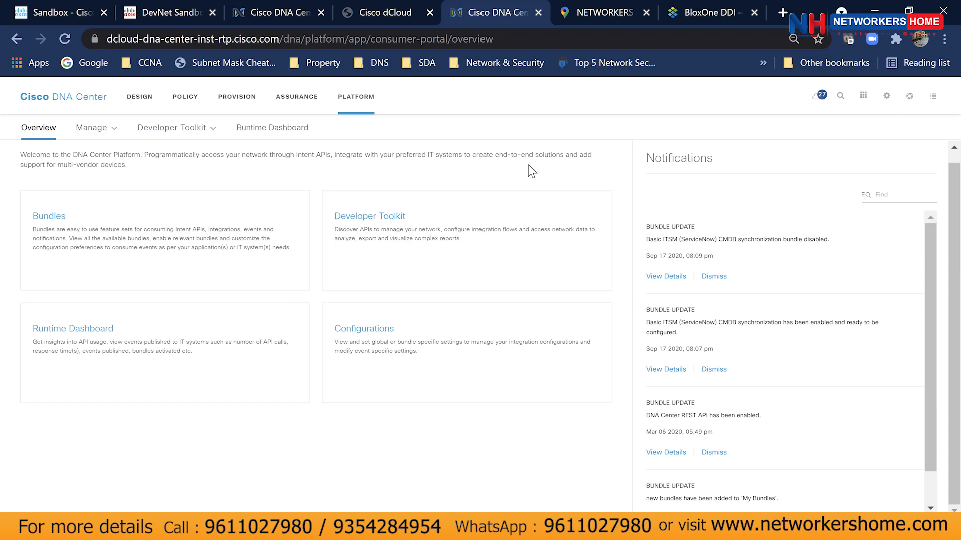
Check System 360 under System Settings, then bring up the Provision inventory of 98 devices.
left_click(887, 96)
left_click(850, 152)
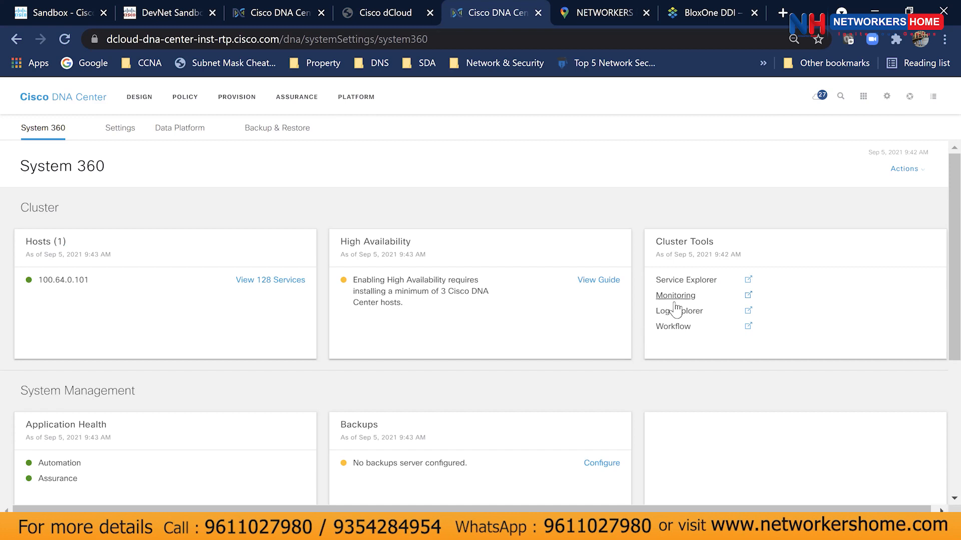
left_click(230, 94)
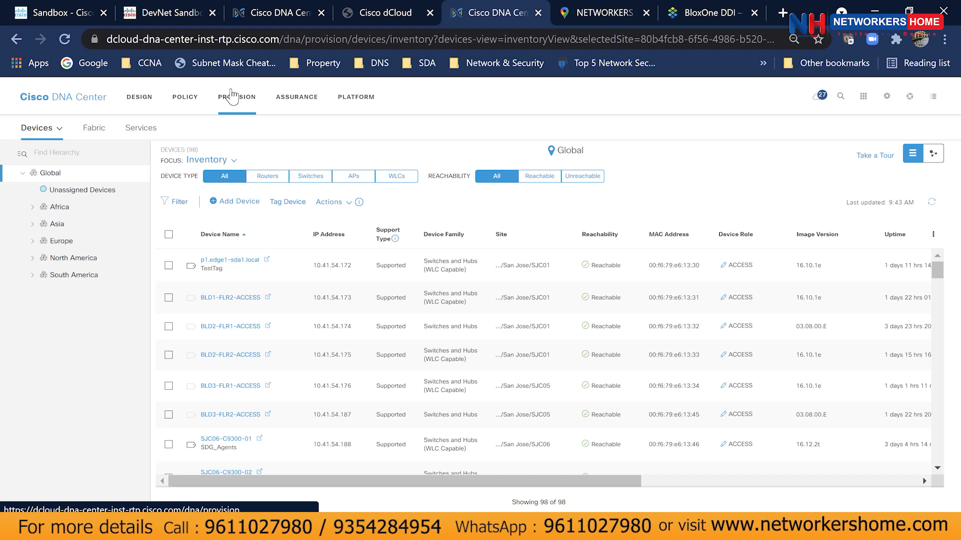
Review the Global network server settings under Design > Network Settings > Network.
left_click(148, 105)
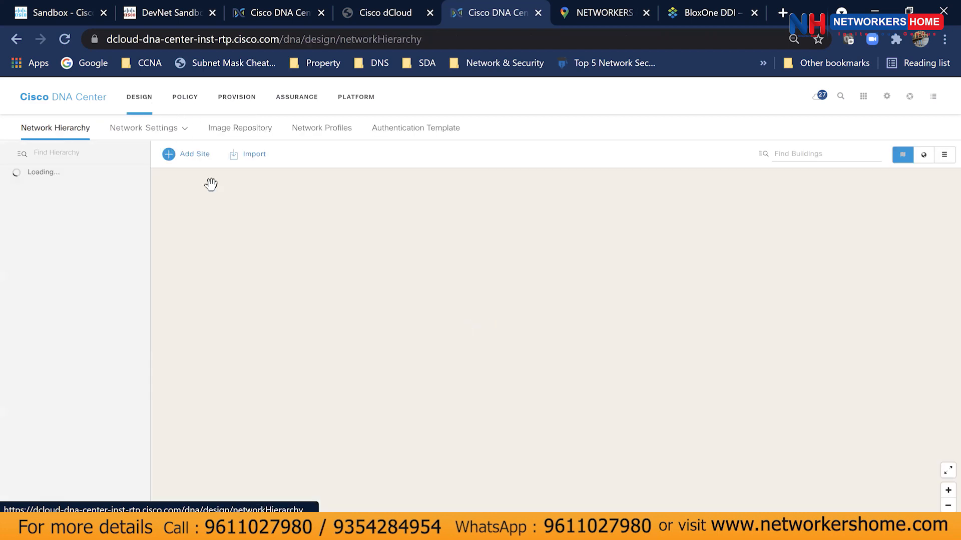
mouse_move(159, 129)
left_click(159, 157)
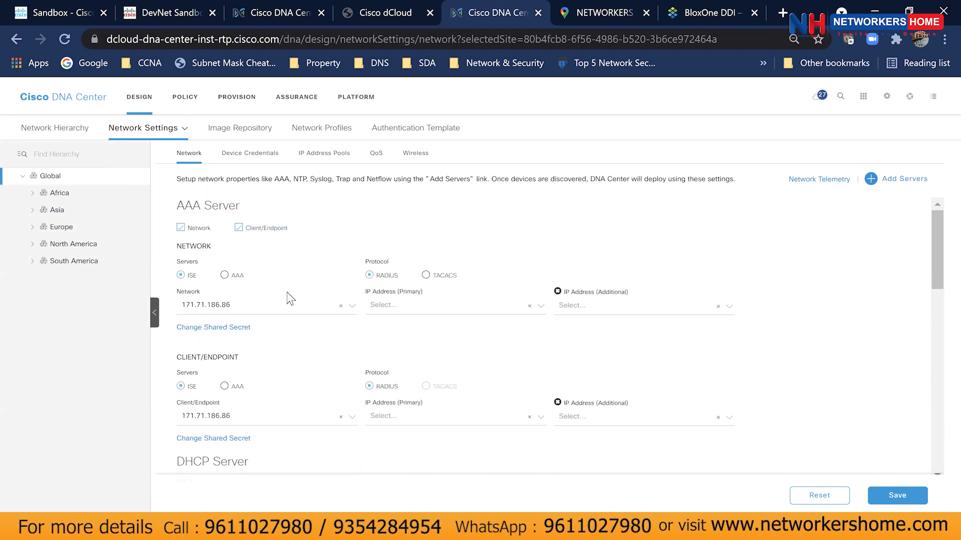
scroll(290, 298, "down", 7)
scroll(289, 299, "down", 5)
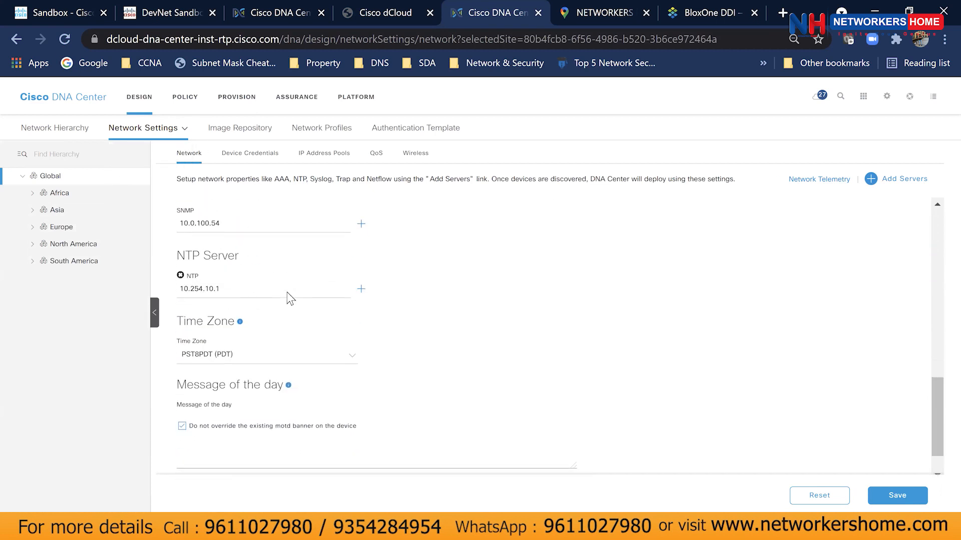
Start Provision Device for the BLD1-FLR2-ACCESS switch from the inventory's Actions menu.
left_click(251, 106)
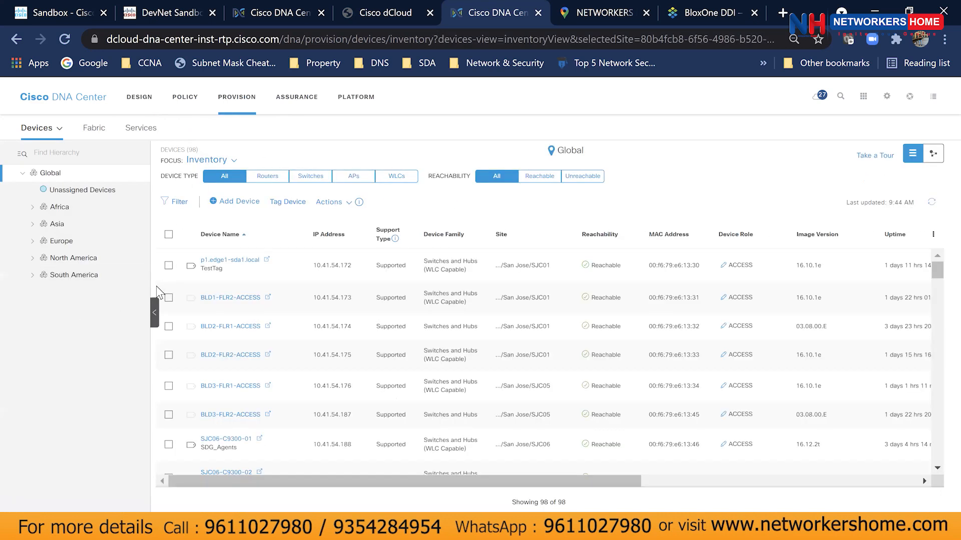
left_click(168, 297)
left_click(329, 202)
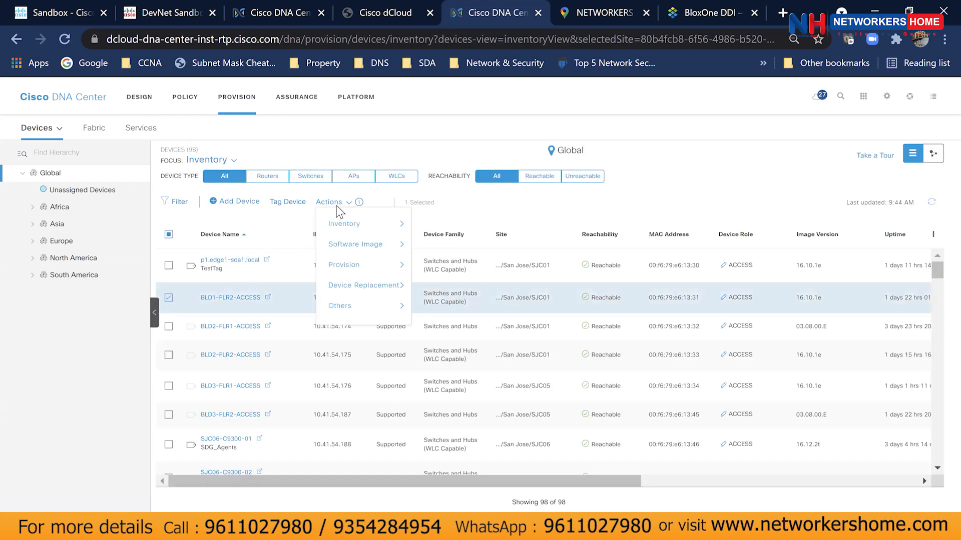
mouse_move(343, 270)
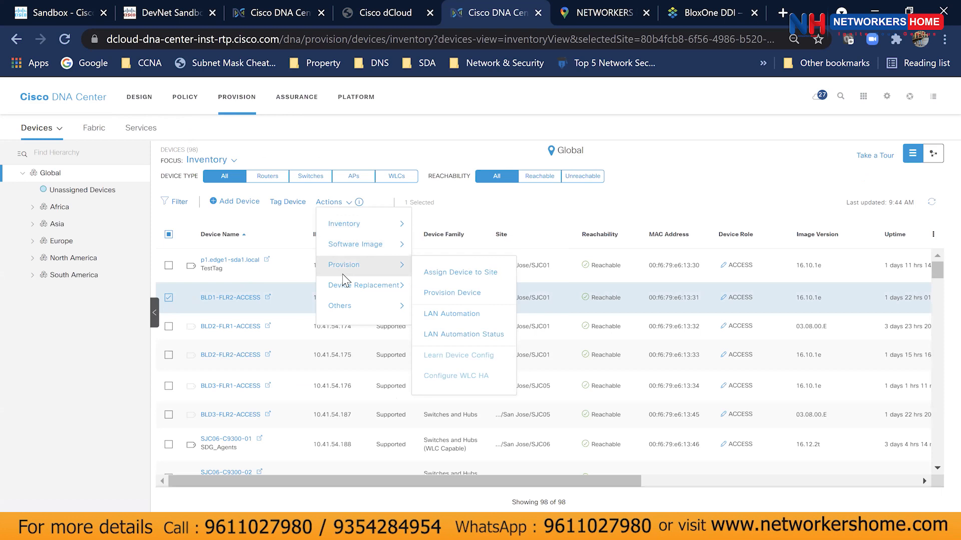
left_click(436, 295)
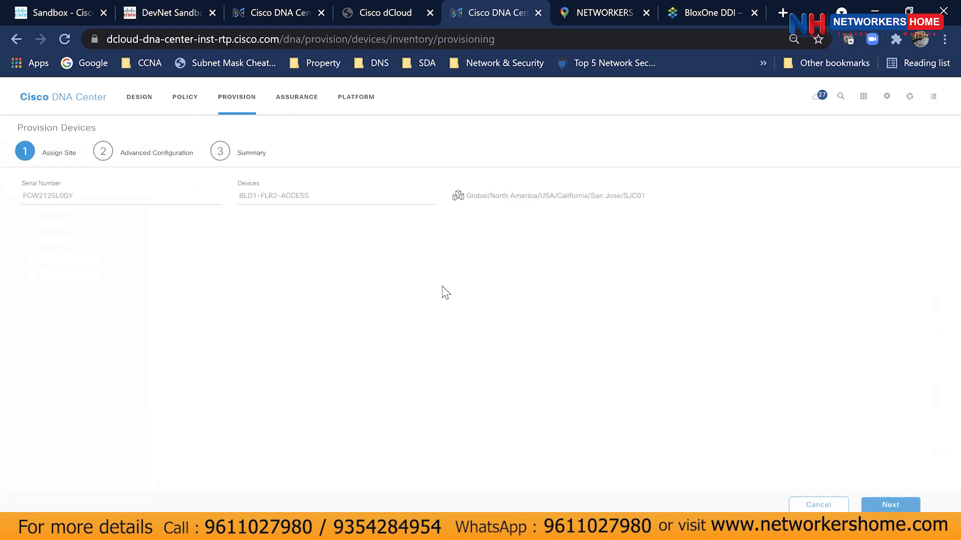
Advance BLD1-FLR2-ACCESS past Advanced Configuration to the Summary and review its device and server details.
left_click(906, 506)
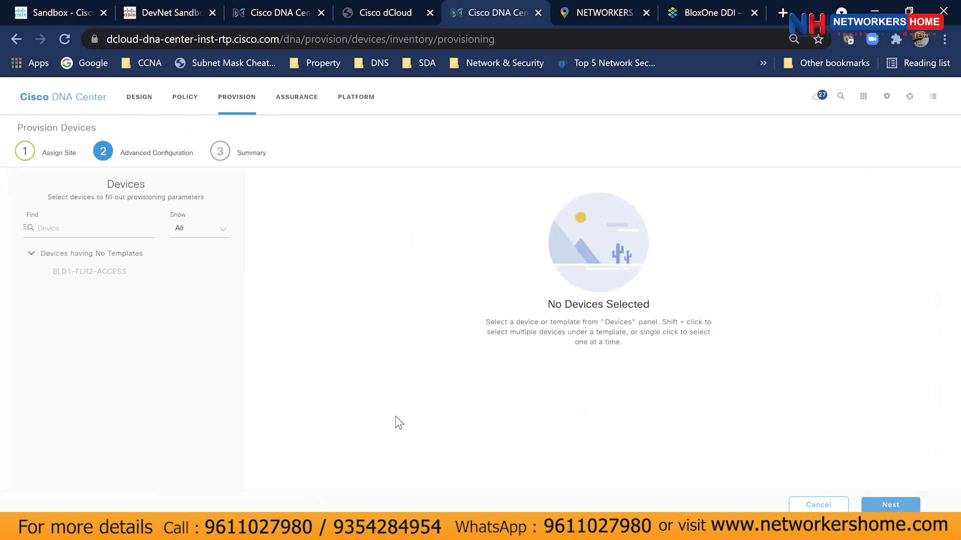
left_click(870, 504)
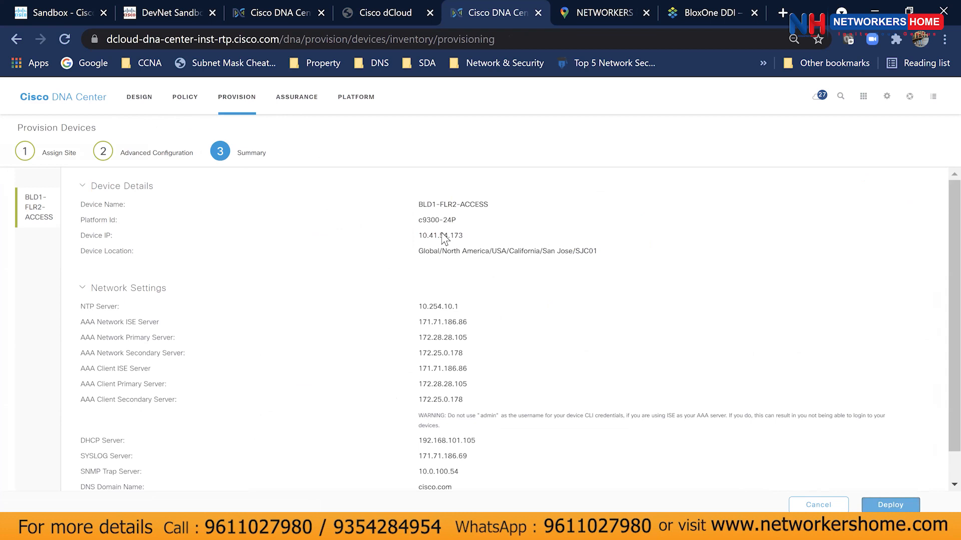
left_click_drag(79, 203, 535, 478)
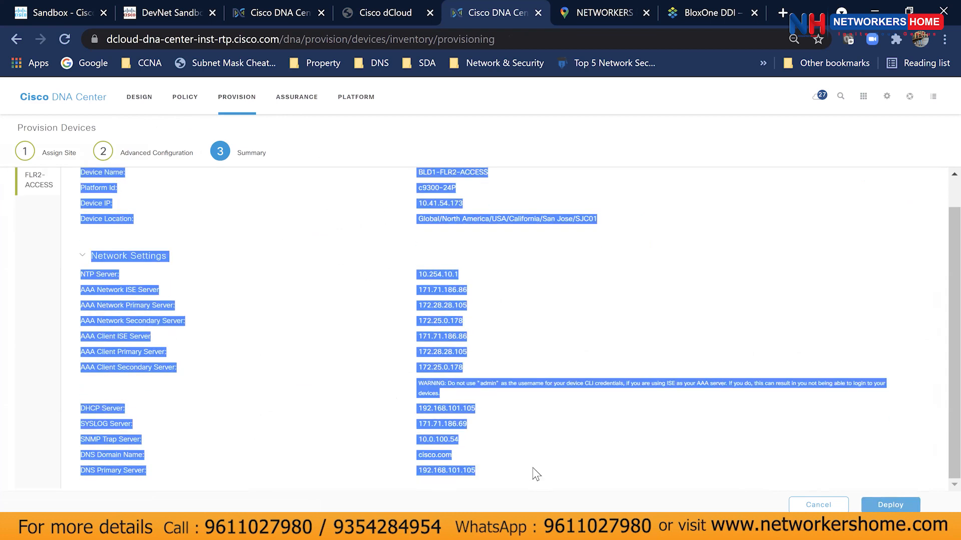
left_click(534, 470)
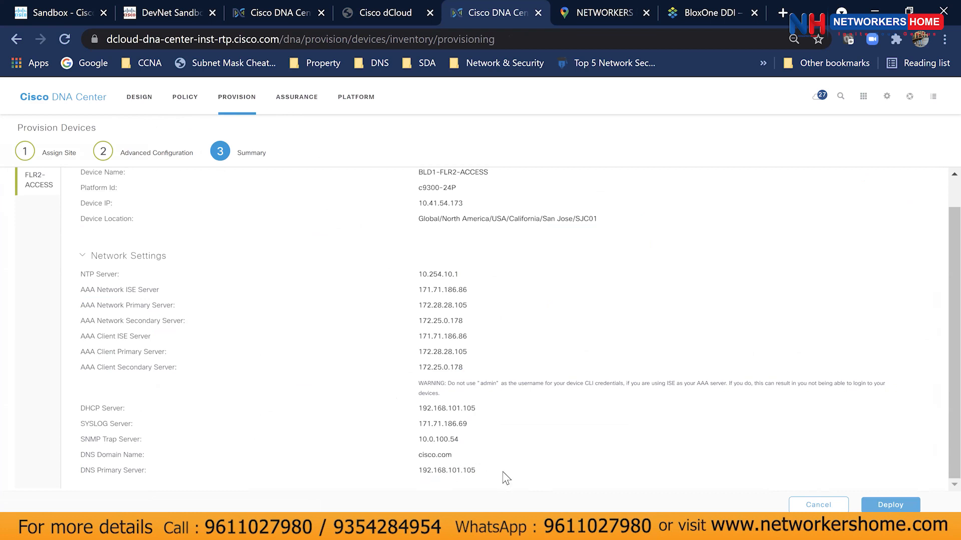
left_click_drag(506, 478, 74, 202)
left_click(82, 200)
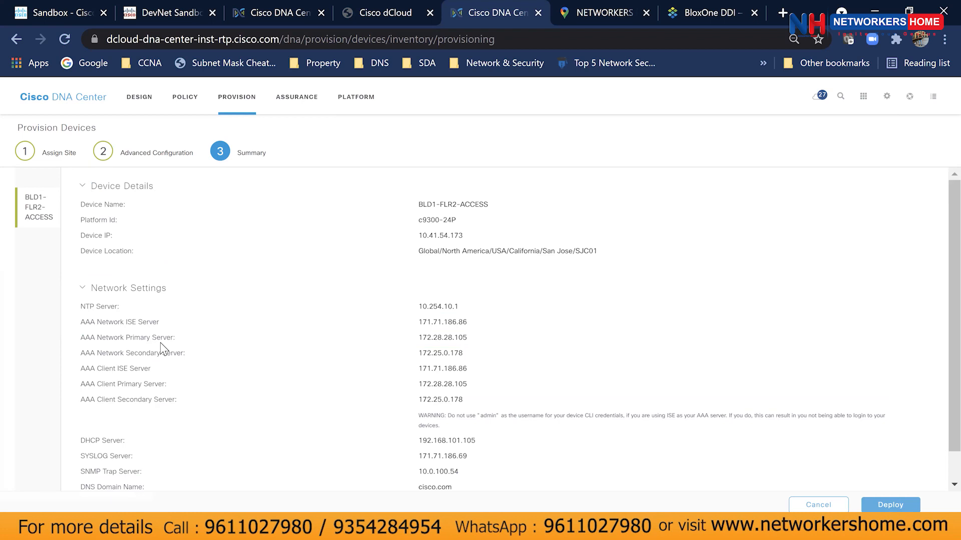
Pass through the Design hierarchy map and Provision inventory, then bring up System 360.
left_click(139, 111)
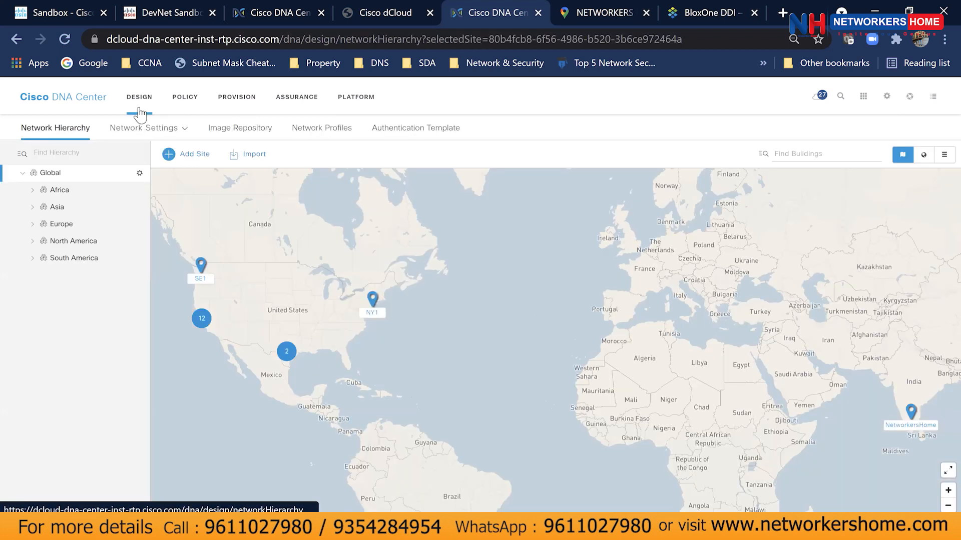
left_click(233, 104)
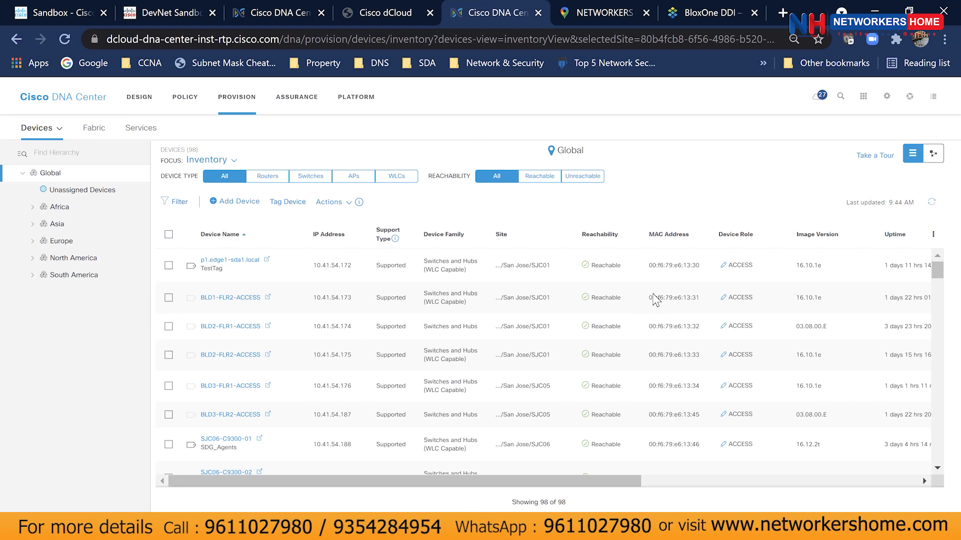
left_click(891, 102)
left_click(821, 151)
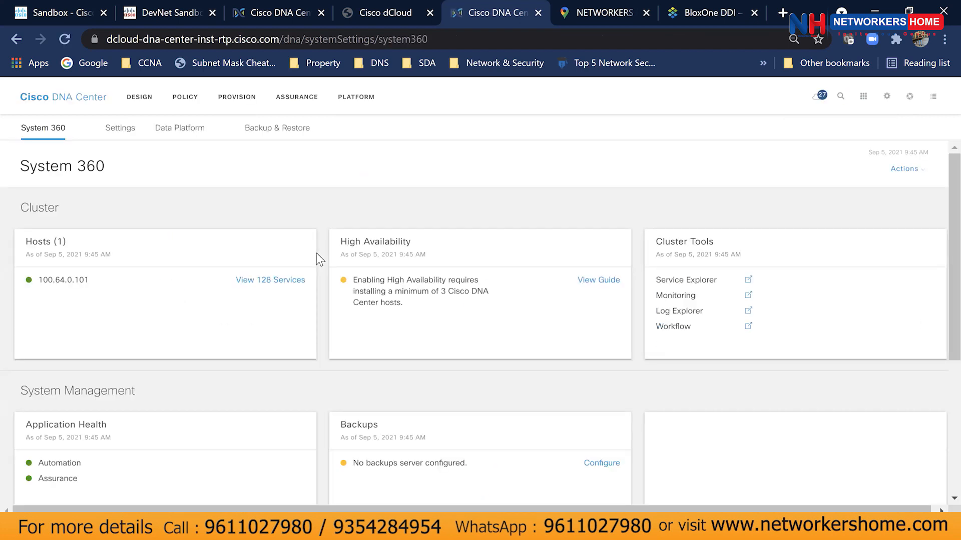
Highlight the Automation and Assurance health entries and reveal the ISE and IPAM cards on System 360.
scroll(317, 294, "down", 3)
scroll(296, 308, "up", 3)
scroll(459, 317, "down", 3)
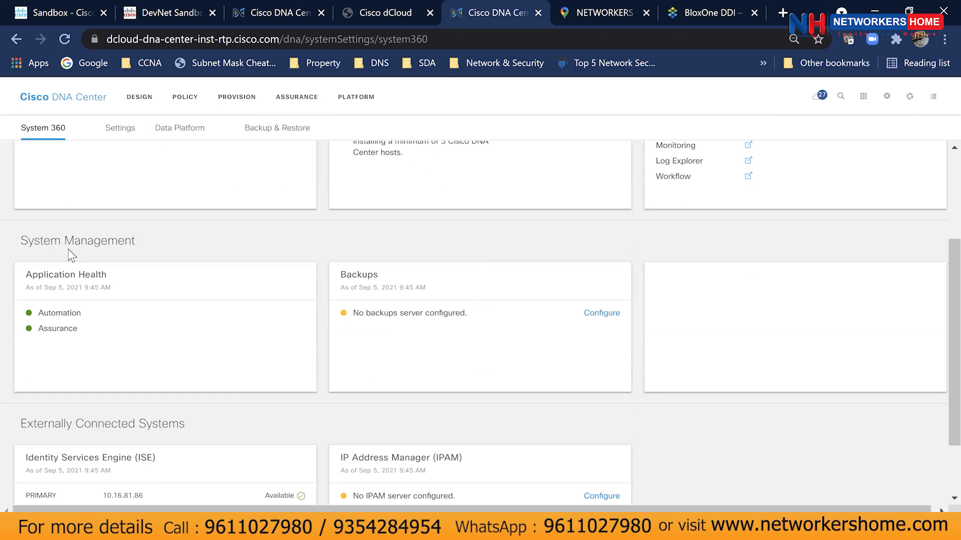
left_click_drag(37, 313, 172, 341)
left_click(171, 341)
scroll(172, 341, "down", 2)
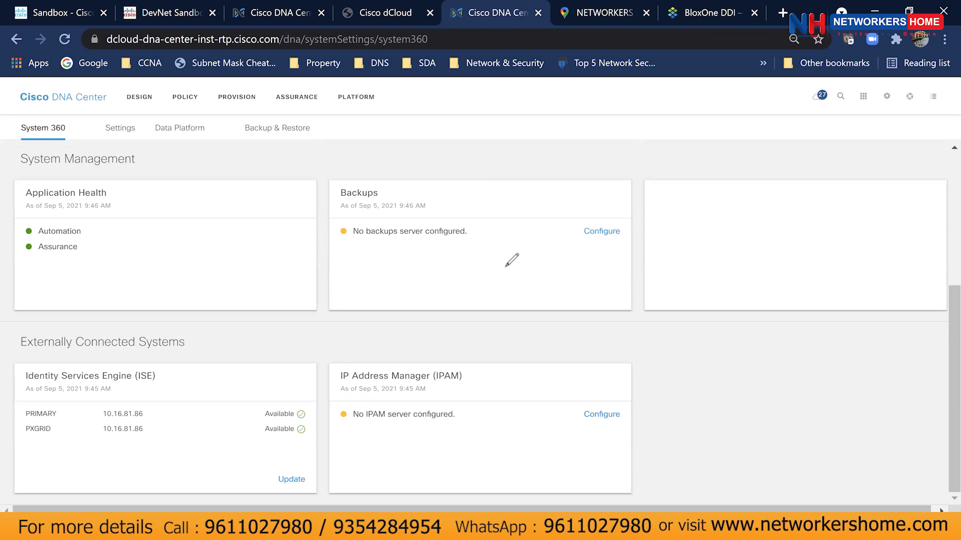
left_click_drag(334, 423, 334, 423)
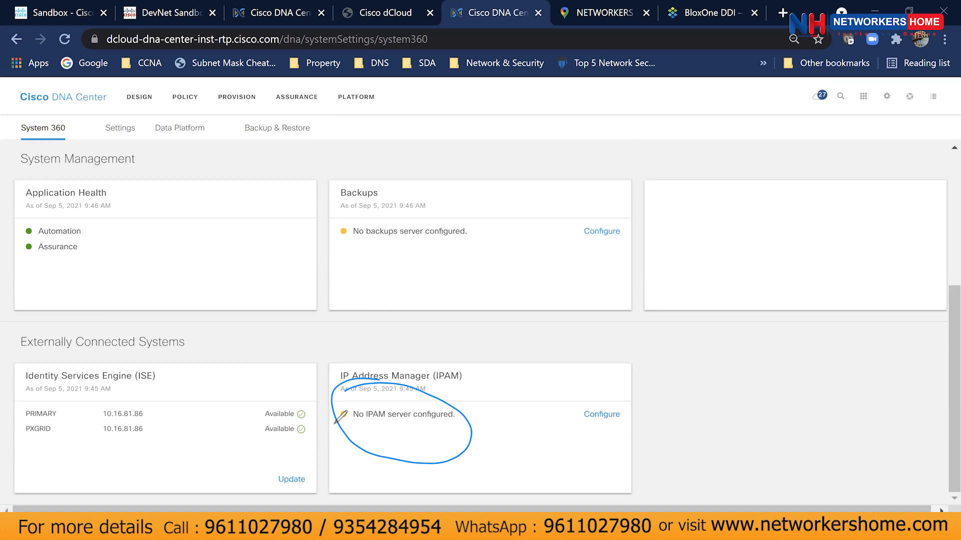
key("super+Tab")
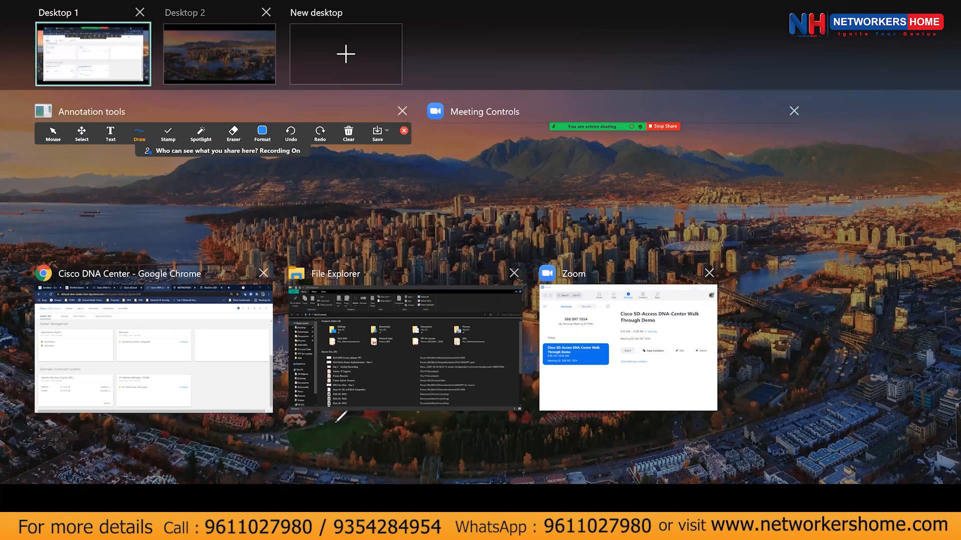
key("super+Tab")
mouse_move(94, 396)
left_mouse_down()
mouse_move(158, 429)
mouse_move(44, 440)
mouse_move(116, 395)
left_mouse_up()
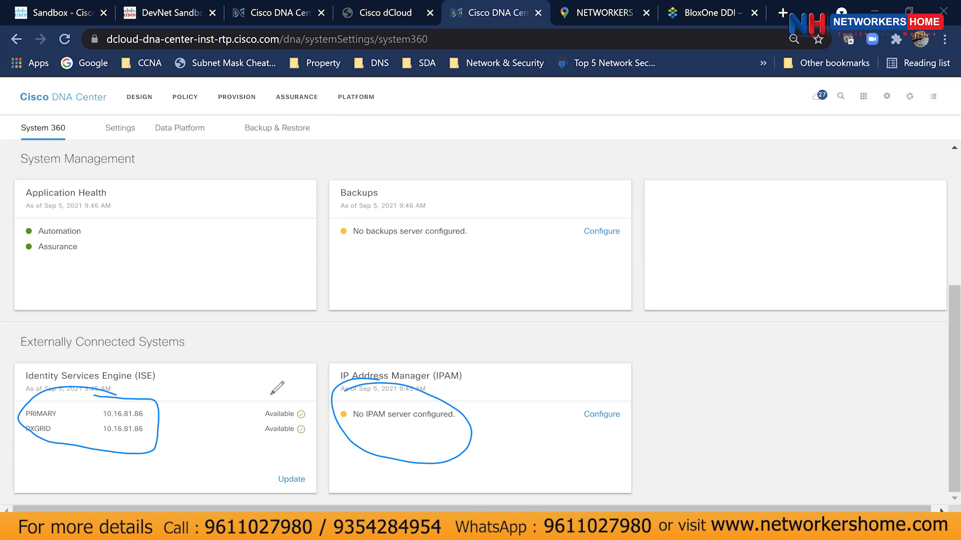
mouse_move(268, 395)
left_mouse_down()
mouse_move(310, 440)
mouse_move(265, 397)
left_mouse_up()
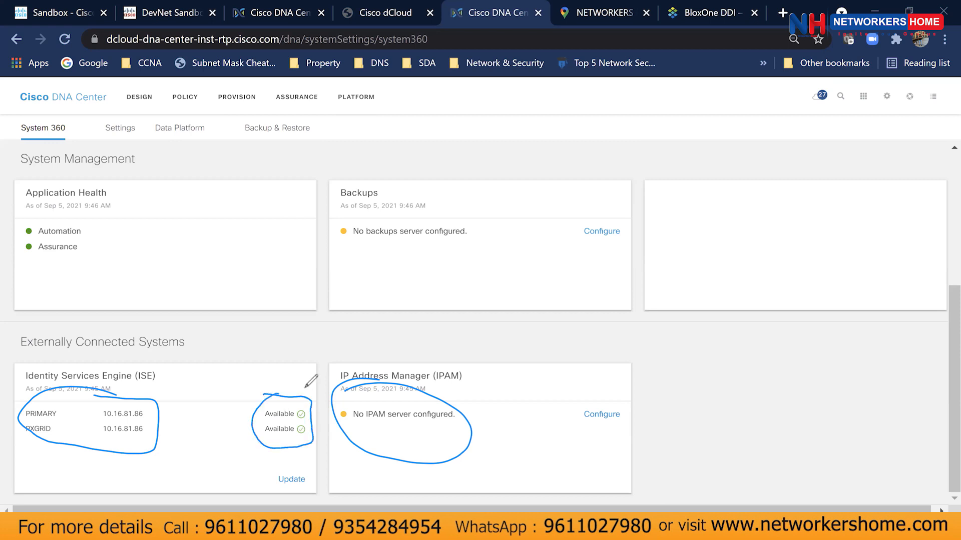
mouse_move(107, 400)
left_mouse_down()
mouse_move(159, 404)
mouse_move(120, 435)
mouse_move(104, 403)
left_mouse_up()
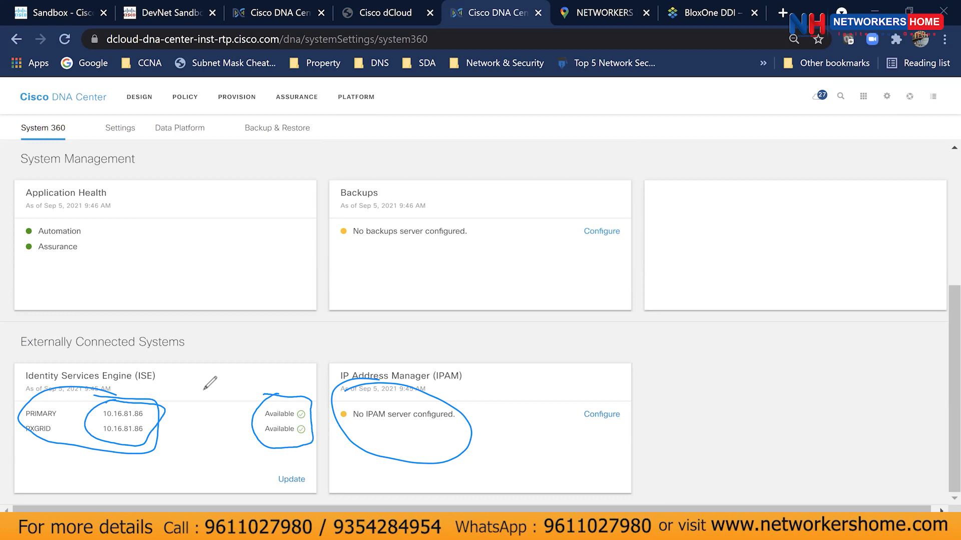
mouse_move(166, 370)
left_mouse_down()
mouse_move(186, 395)
mouse_move(160, 406)
left_mouse_up()
left_click(623, 121)
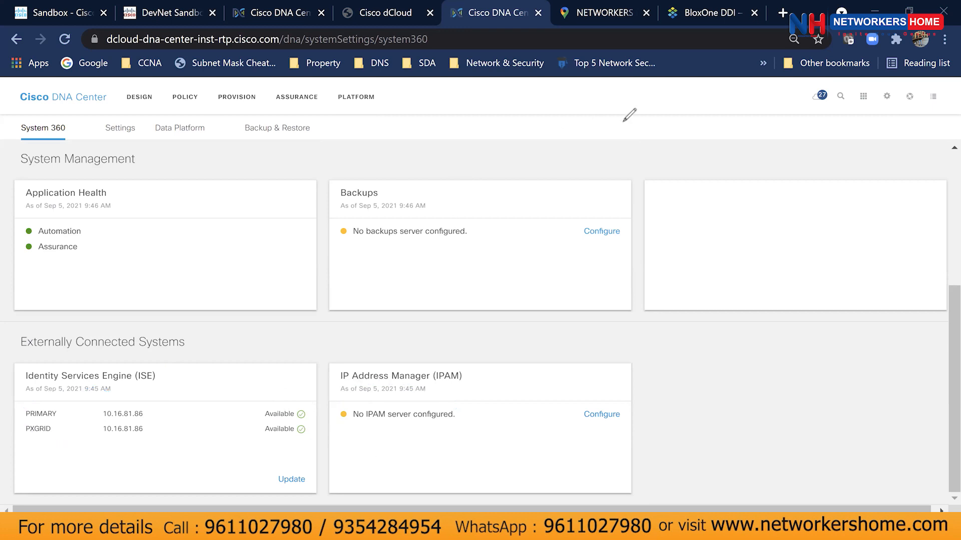
Go to the vManage Properties settings showing host 10.29.43.130, port 8443 and vBond 172.16.101.1.
left_click(118, 132)
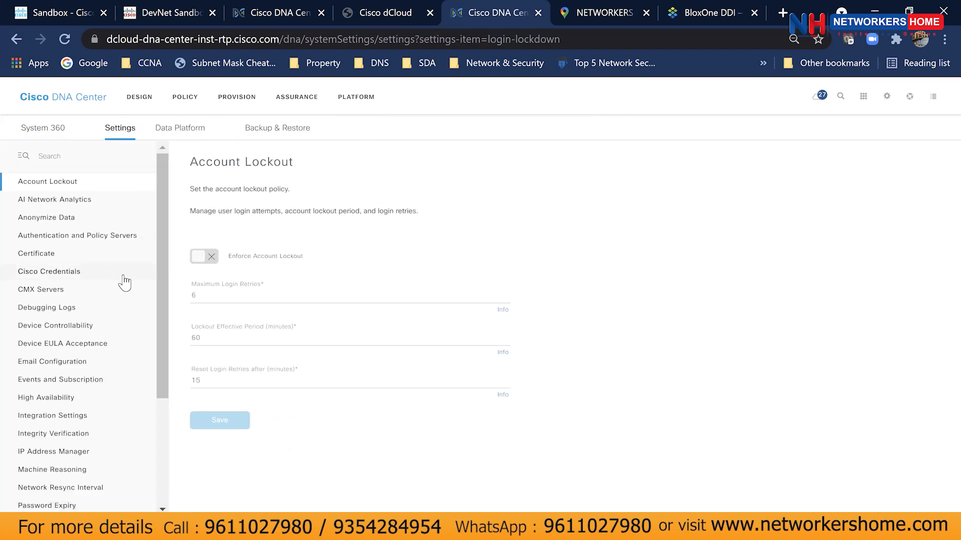
scroll(139, 308, "down", 3)
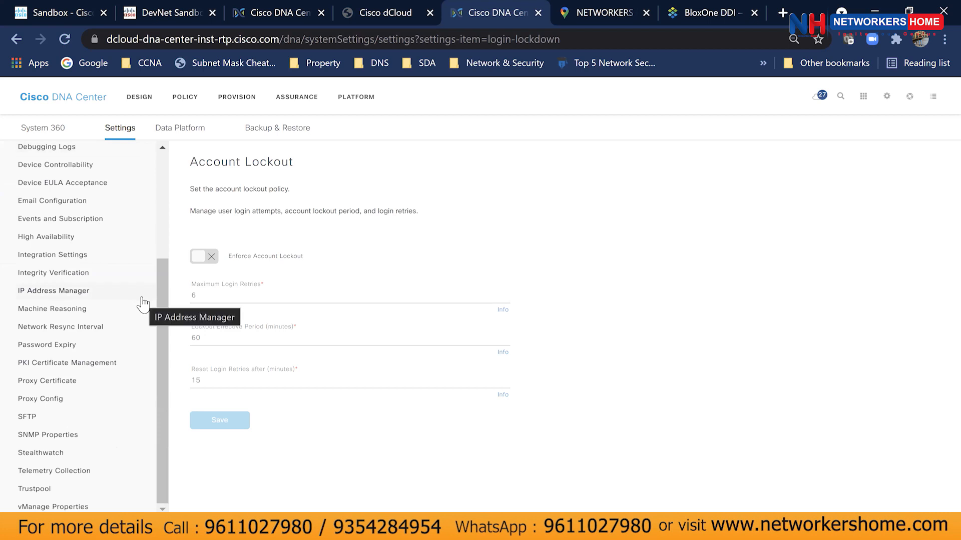
scroll(143, 303, "up", 3)
scroll(143, 303, "down", 3)
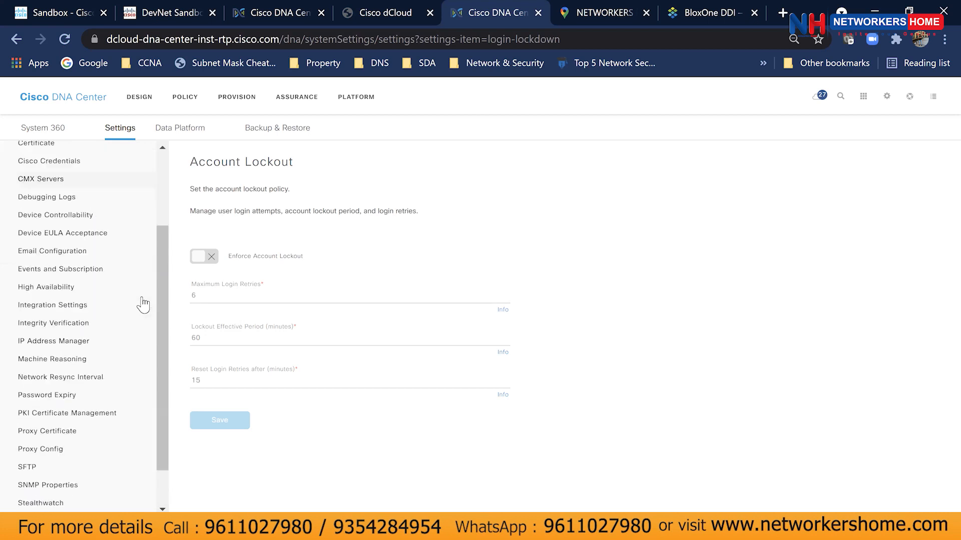
left_click(60, 507)
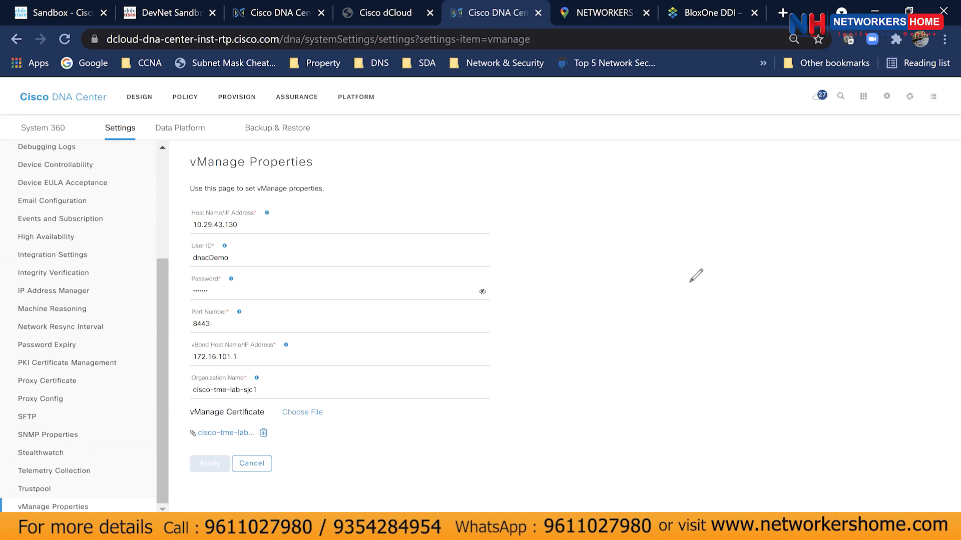
Annotate the vManage form: host 10.29.43.130, vBond 172.16.101.1, credentials, port 8443 and certificate upload.
mouse_move(193, 176)
left_mouse_down()
mouse_move(438, 251)
mouse_move(352, 476)
mouse_move(193, 473)
mouse_move(186, 235)
mouse_move(194, 176)
left_mouse_up()
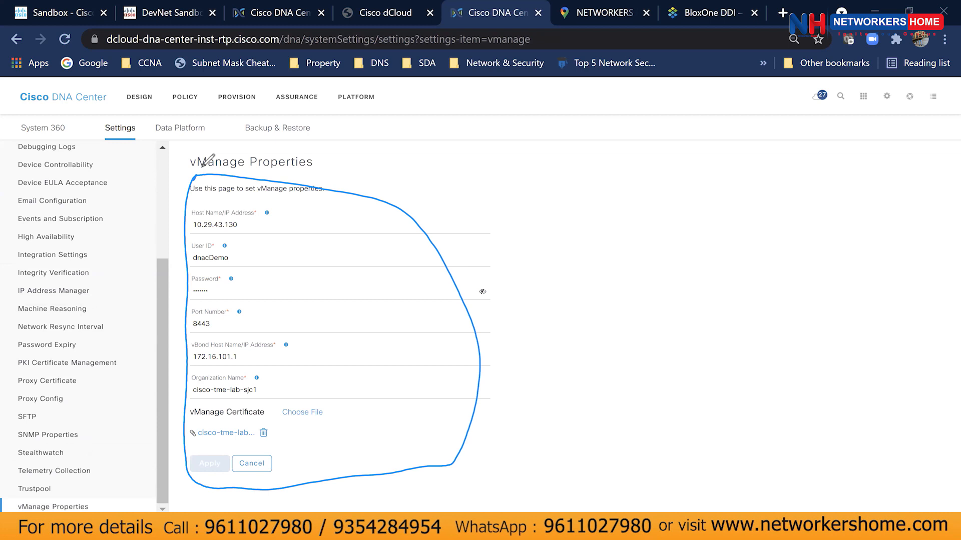
left_click_drag(193, 231, 242, 228)
left_click_drag(193, 365, 248, 368)
left_click_drag(194, 266, 235, 265)
left_click_drag(221, 299, 193, 292)
left_click_drag(194, 332, 226, 334)
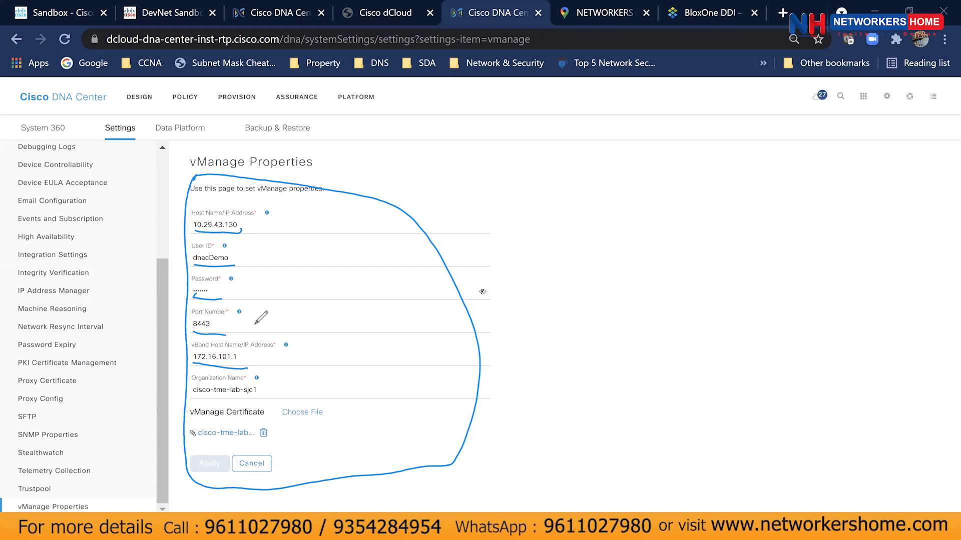
mouse_move(274, 393)
left_mouse_down()
mouse_move(321, 428)
mouse_move(275, 393)
left_mouse_up()
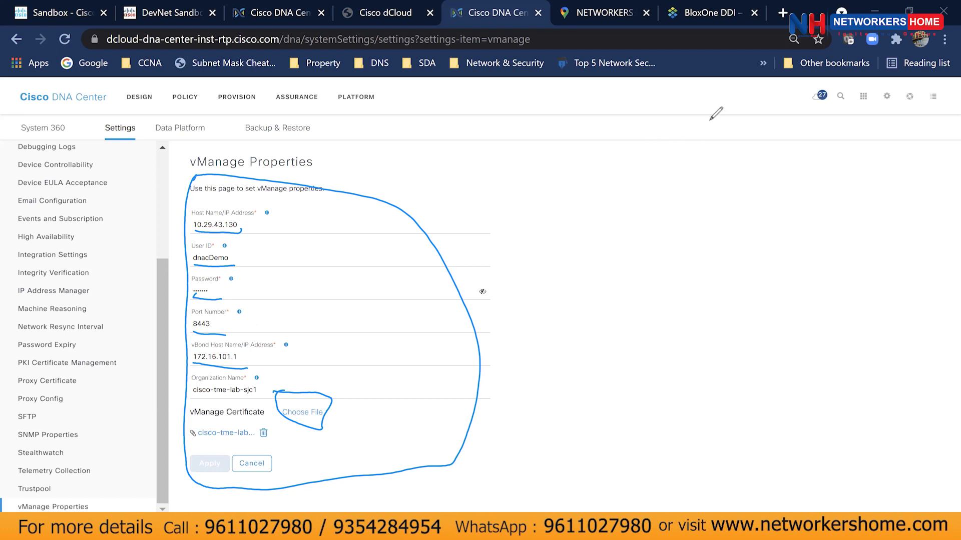
Erase the annotations and open Account Lockout settings: 6 retries, 60-minute lockout, 15-minute reset.
left_click(763, 84)
left_click(644, 232)
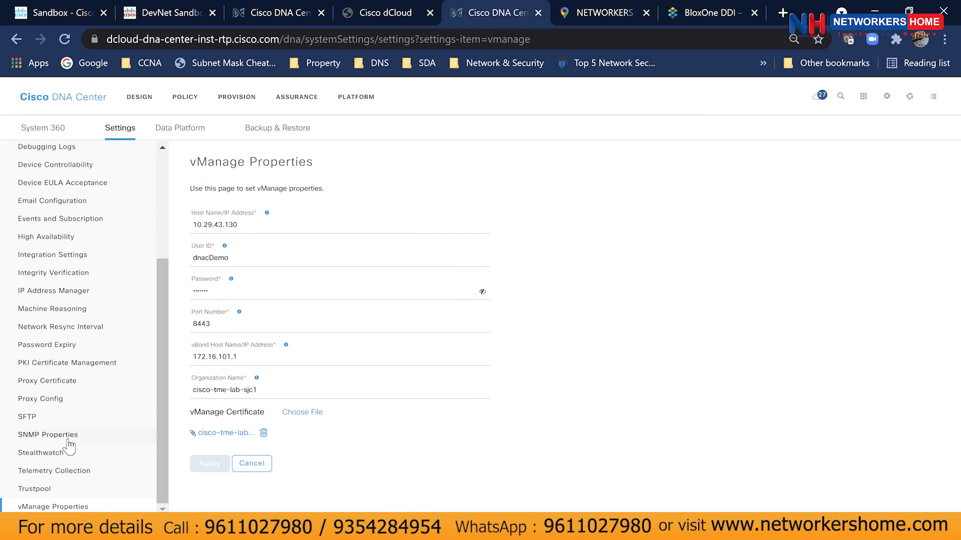
scroll(70, 445, "up", 4)
left_click(118, 182)
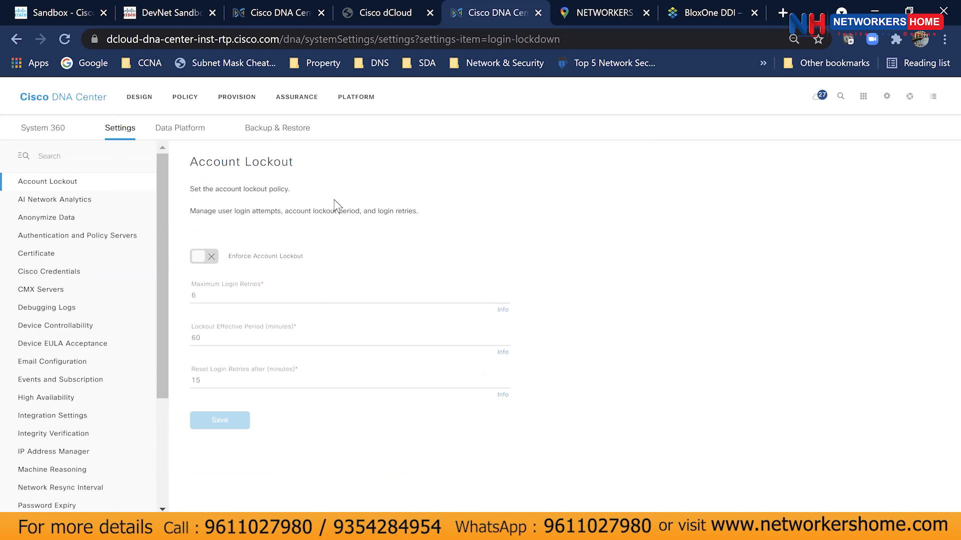
Enable Enforce Account Lockout and set Maximum Login Retries to 3.
left_click(209, 250)
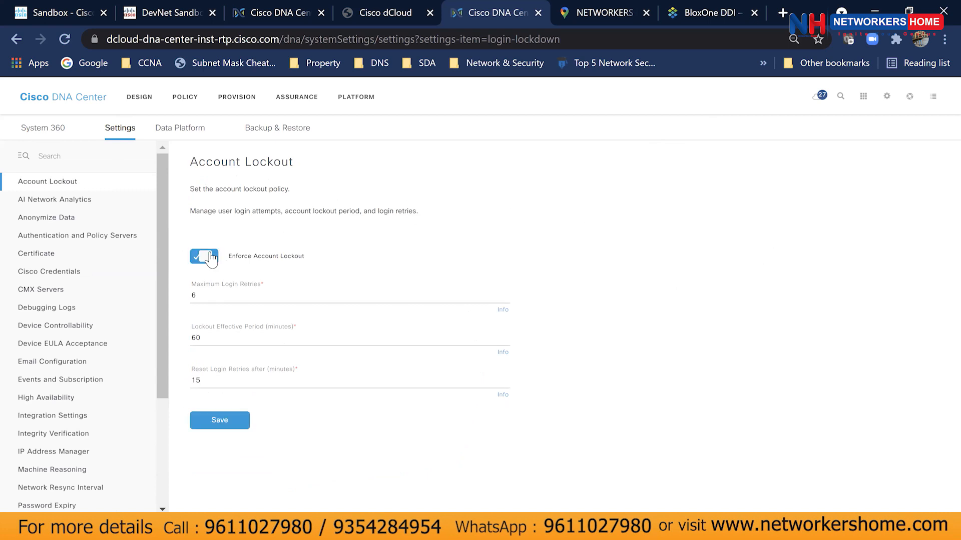
left_click(319, 296)
left_click(292, 340)
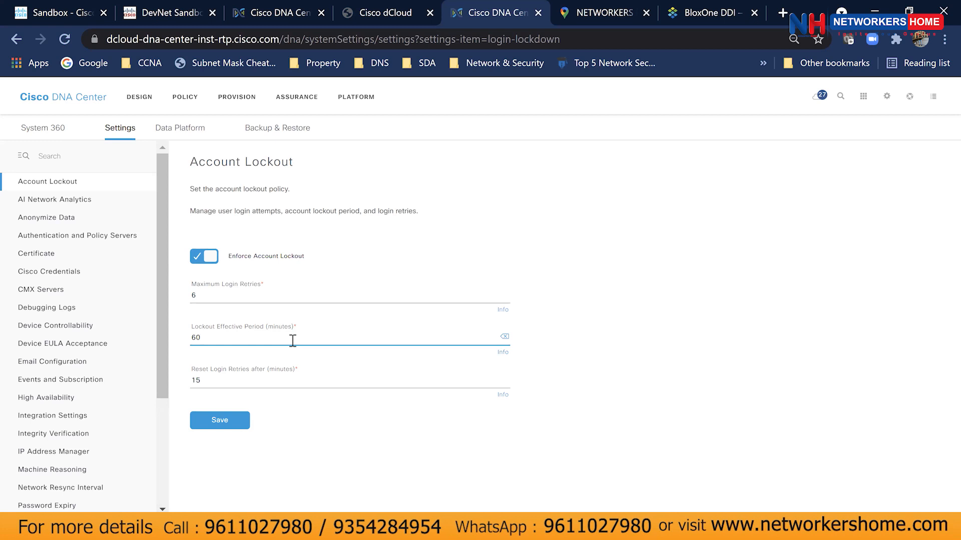
left_click(210, 258)
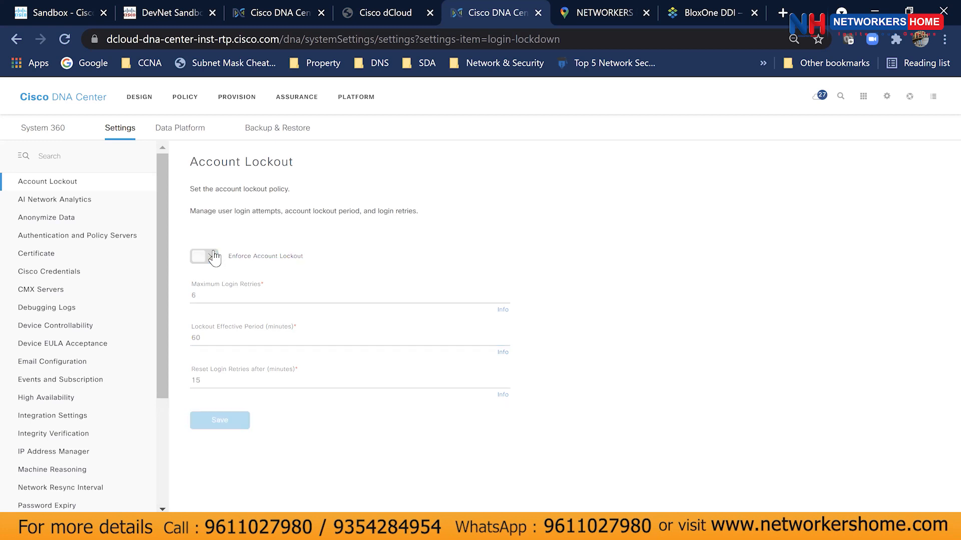
left_click(213, 257)
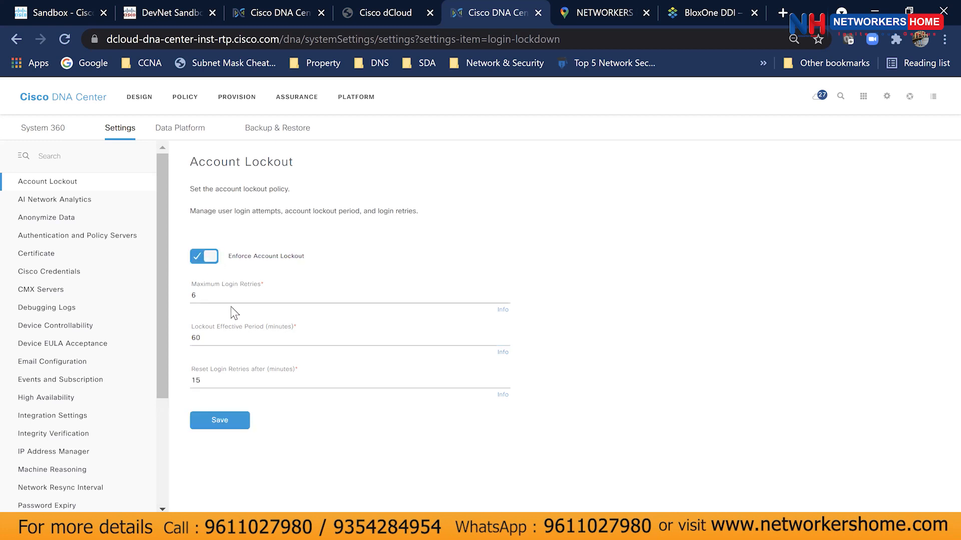
left_click(232, 299)
key("BackSpace")
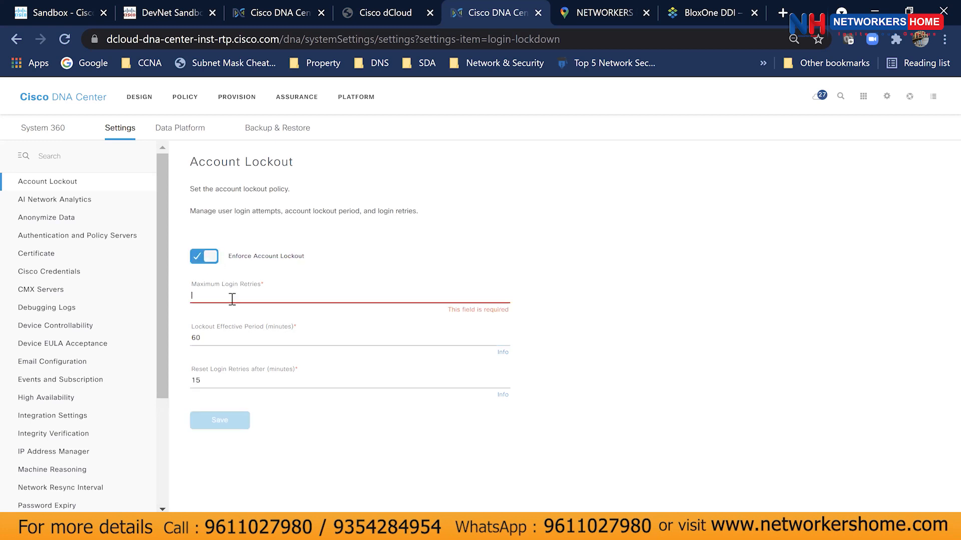
type("3")
Set a 30-minute lockout period and 10-minute reset interval, then view Authentication and Policy Servers.
left_click(245, 344)
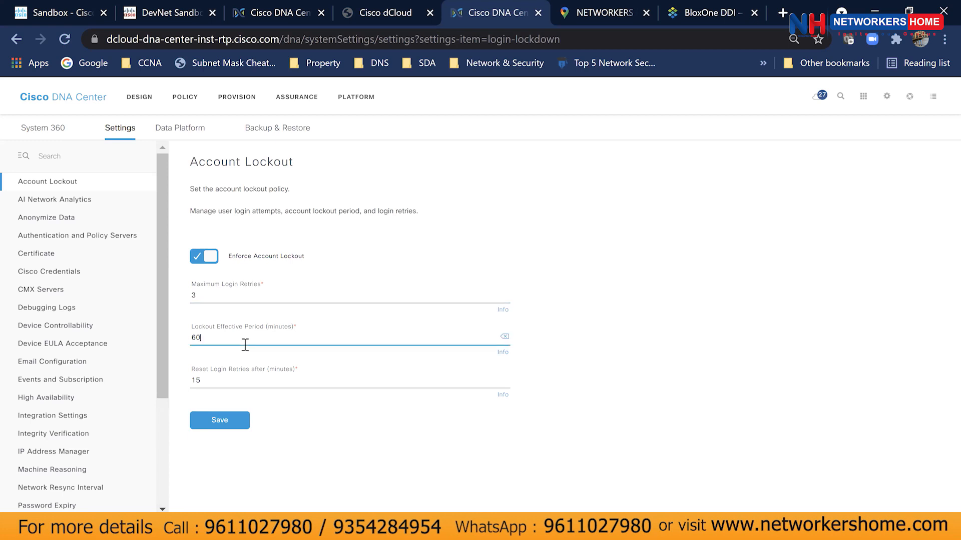
key("BackSpace")
key("BackSpace")
type("30")
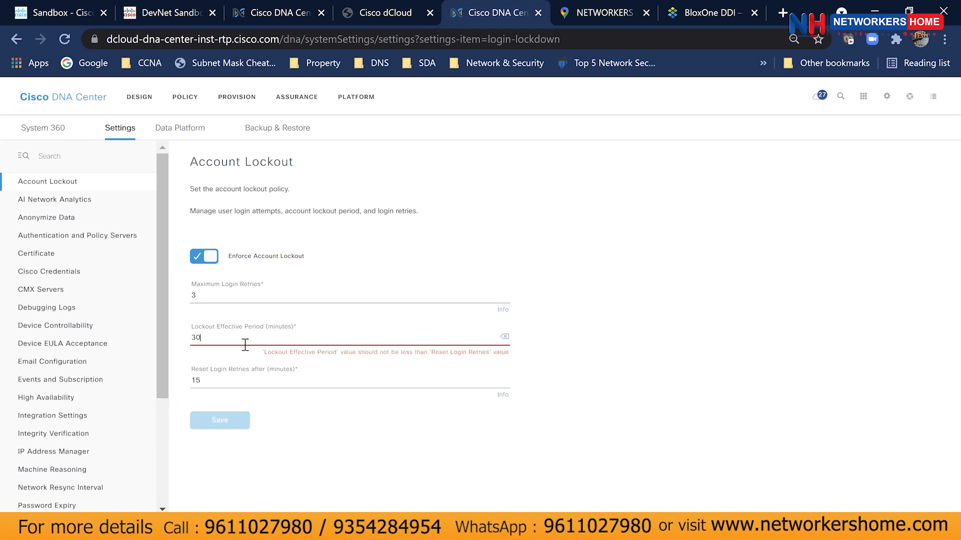
left_click(251, 381)
key("BackSpace")
key("BackSpace")
type("10")
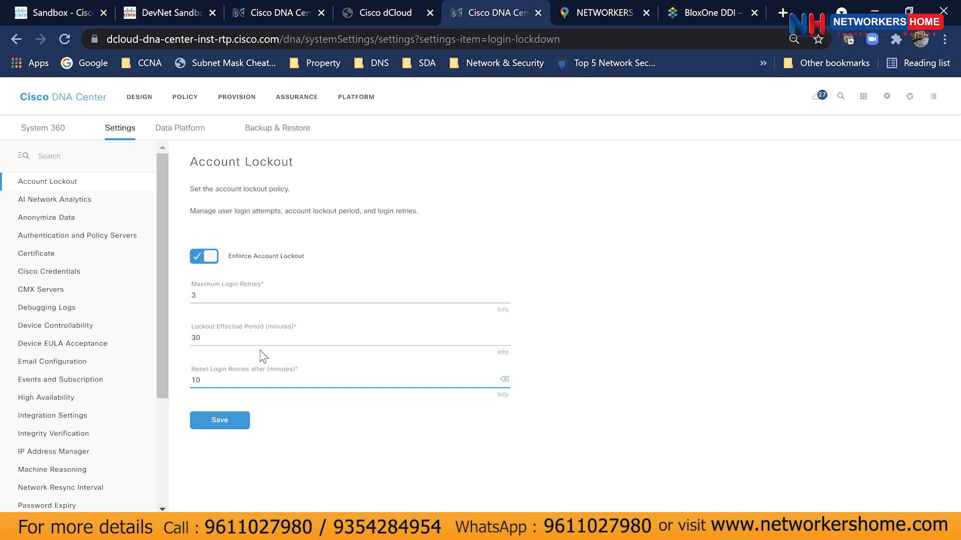
left_click(140, 238)
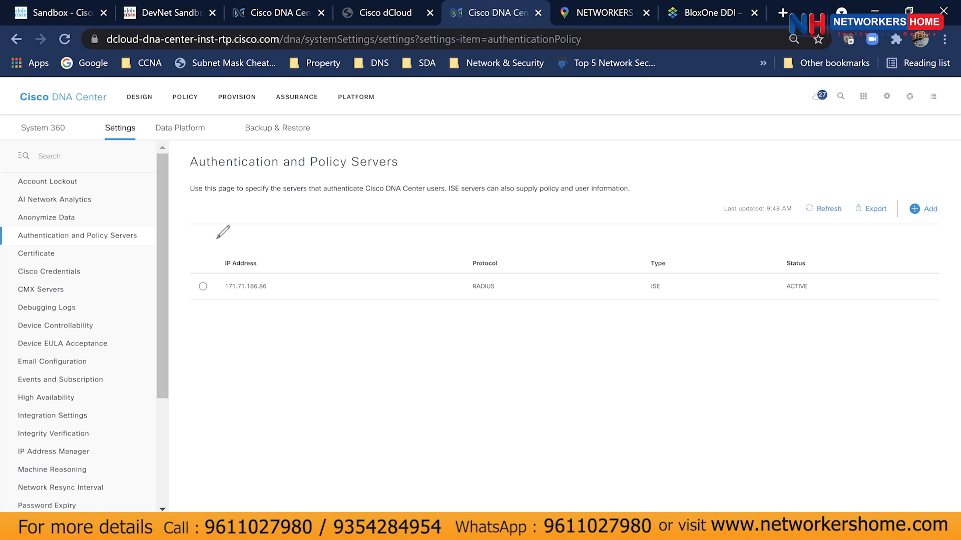
left_click_drag(217, 238, 226, 226)
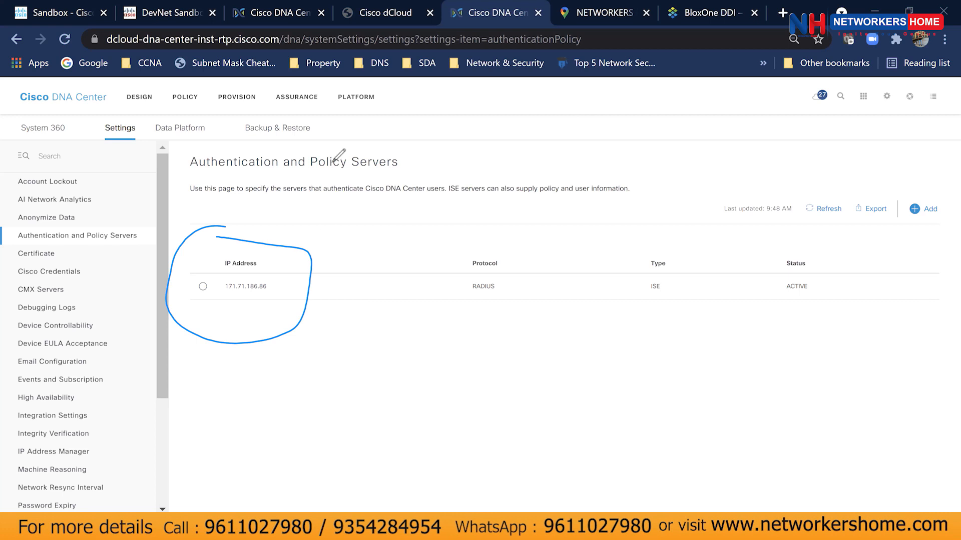
key("ctrl+z")
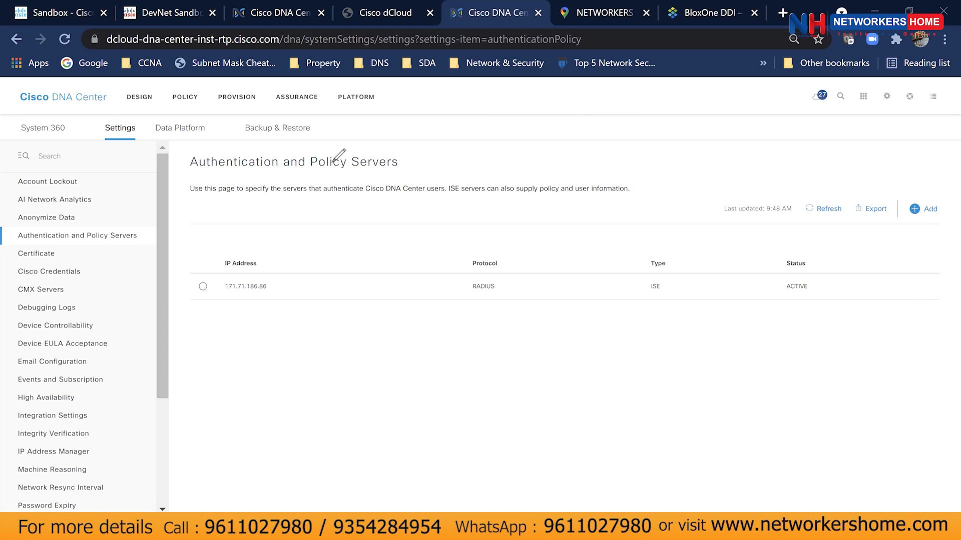
left_click(129, 259)
Look through the Certificate and Cisco Credentials settings, then go to vManage Properties.
left_click(120, 241)
left_click(147, 281)
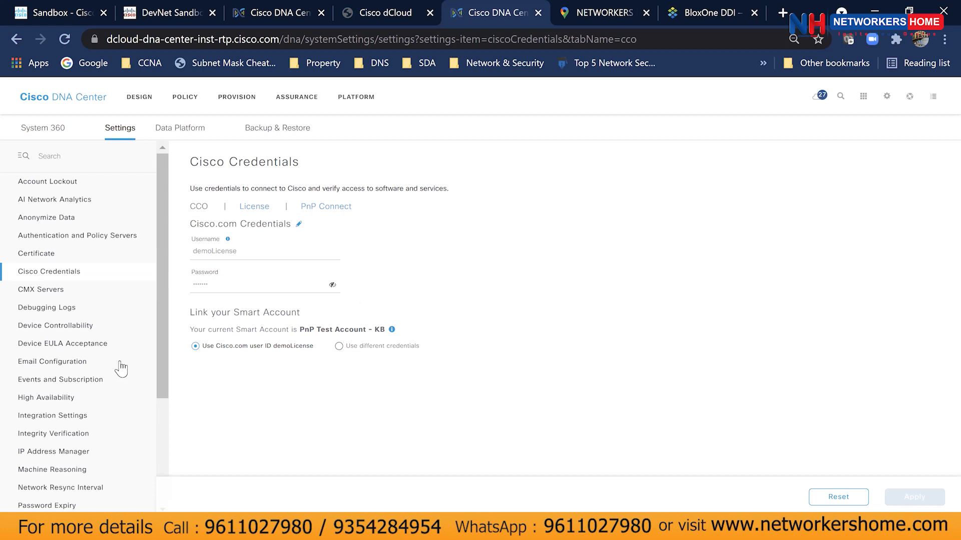
scroll(118, 370, "down", 3)
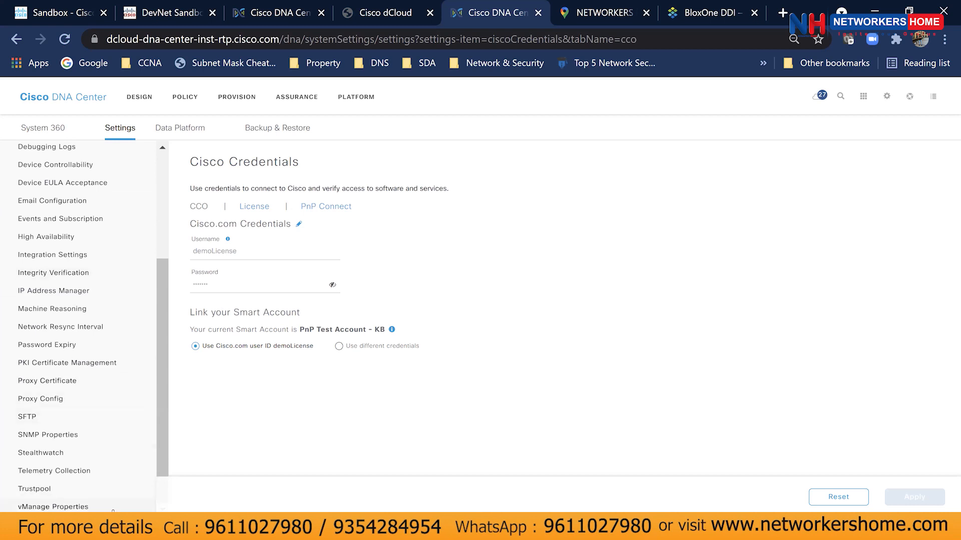
left_click(114, 508)
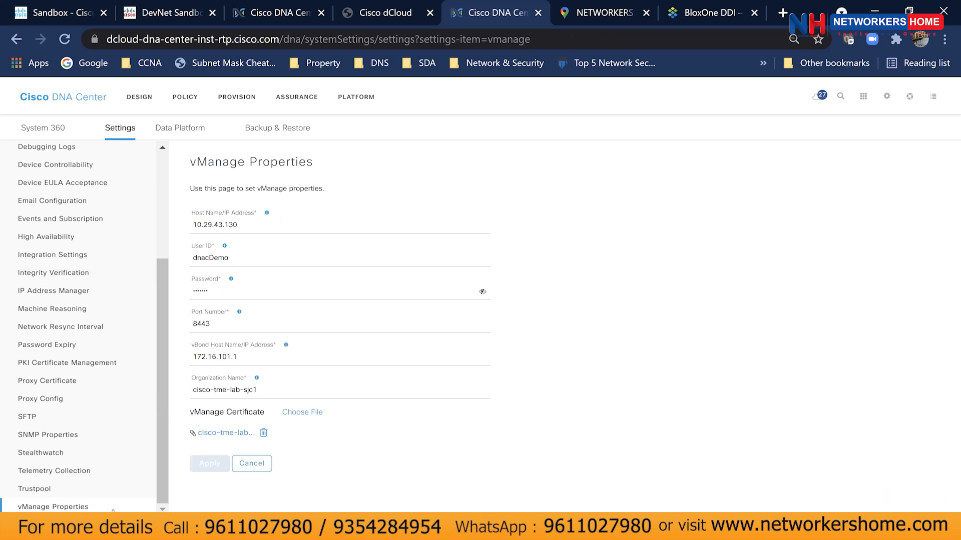
Back on the home dashboard, handwrite 'Transit is SDA' below the Images card.
left_click(81, 97)
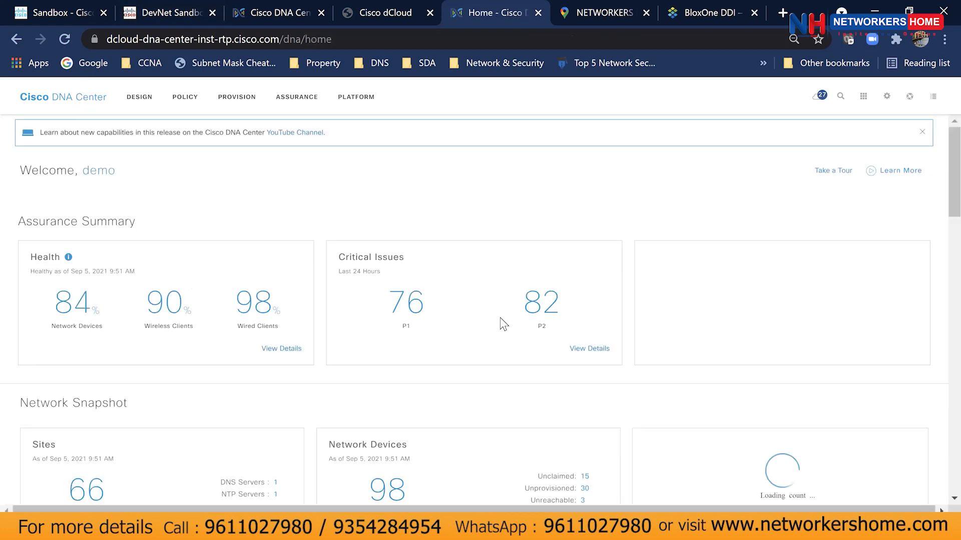
scroll(502, 324, "down", 7)
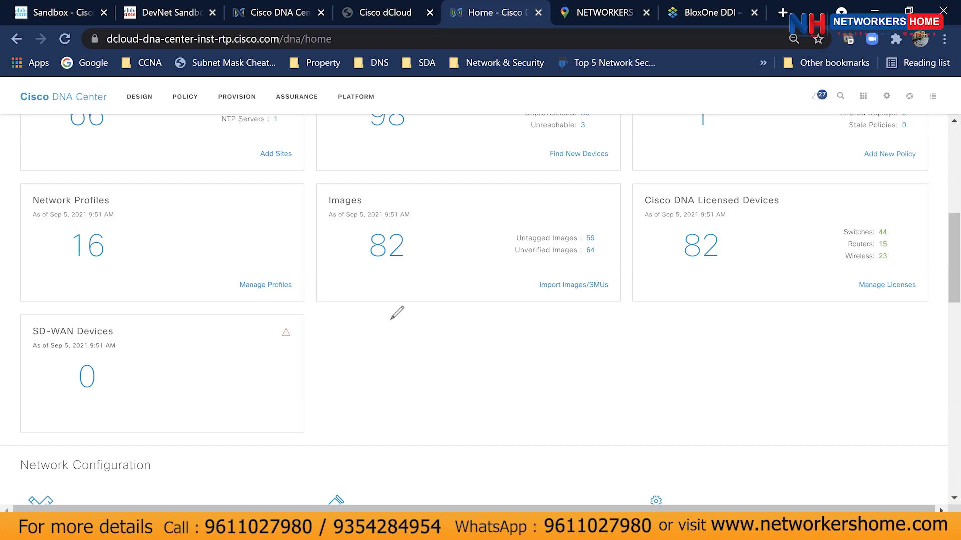
mouse_move(391, 319)
left_mouse_down()
mouse_move(470, 387)
mouse_move(468, 372)
left_mouse_up()
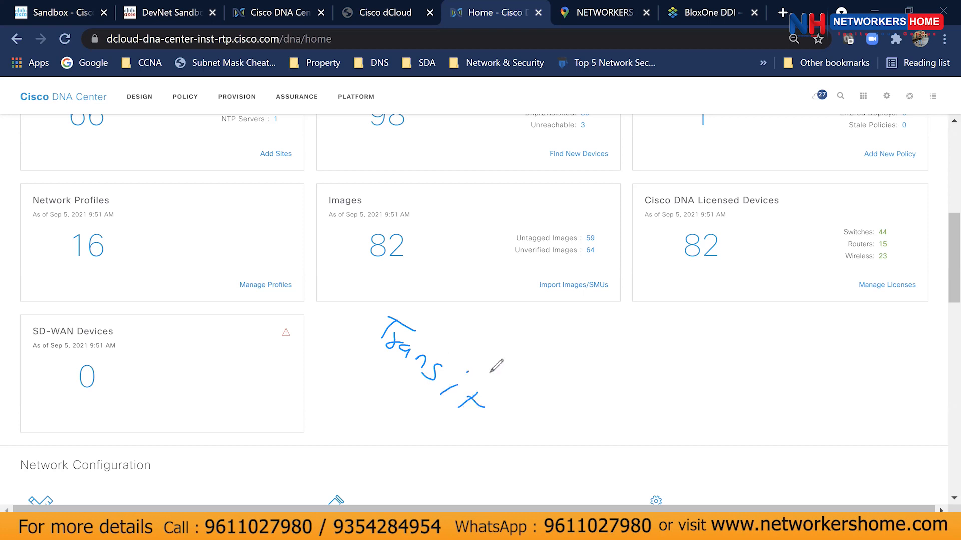
left_click_drag(497, 425, 511, 439)
mouse_move(442, 432)
left_mouse_down()
mouse_move(457, 445)
mouse_move(471, 433)
mouse_move(507, 465)
left_mouse_up()
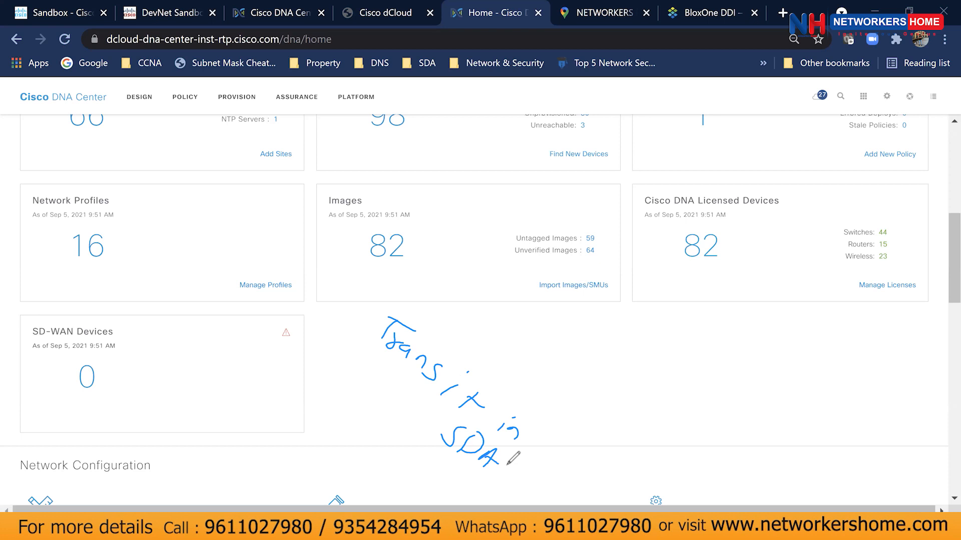
Sketch Site1 and a second site joined through an SDA Fabric cloud, clear it, then view the design hierarchy.
mouse_move(580, 355)
left_mouse_down()
mouse_move(633, 328)
mouse_move(666, 373)
mouse_move(590, 359)
mouse_move(615, 367)
left_mouse_up()
left_click_drag(614, 361, 628, 374)
left_click_drag(617, 349, 622, 348)
mouse_move(882, 364)
left_mouse_down()
mouse_move(894, 383)
mouse_move(851, 419)
mouse_move(876, 363)
mouse_move(851, 389)
mouse_move(871, 393)
mouse_move(886, 381)
mouse_move(888, 403)
left_mouse_up()
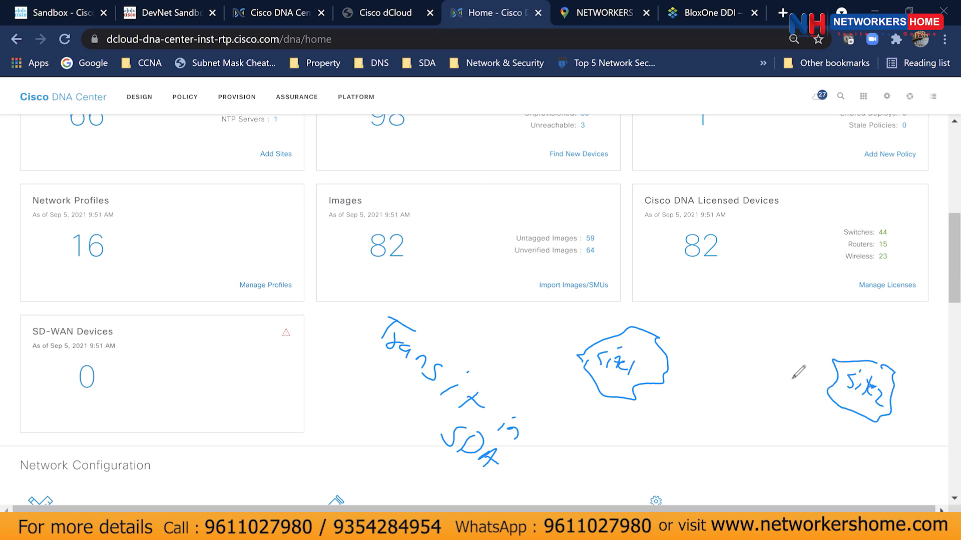
mouse_move(718, 355)
left_mouse_down()
mouse_move(744, 359)
mouse_move(793, 468)
mouse_move(680, 447)
left_mouse_up()
mouse_move(724, 389)
left_mouse_down()
mouse_move(714, 406)
mouse_move(757, 410)
mouse_move(723, 430)
mouse_move(746, 437)
left_mouse_up()
left_click(746, 429)
left_click_drag(749, 431, 759, 441)
left_click_drag(767, 431, 764, 447)
left_click_drag(668, 371, 876, 375)
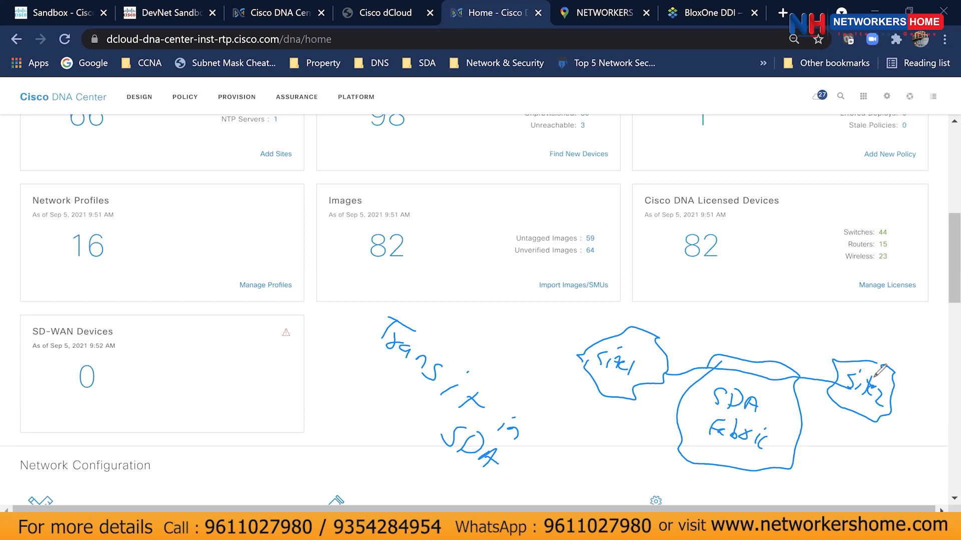
key("Escape")
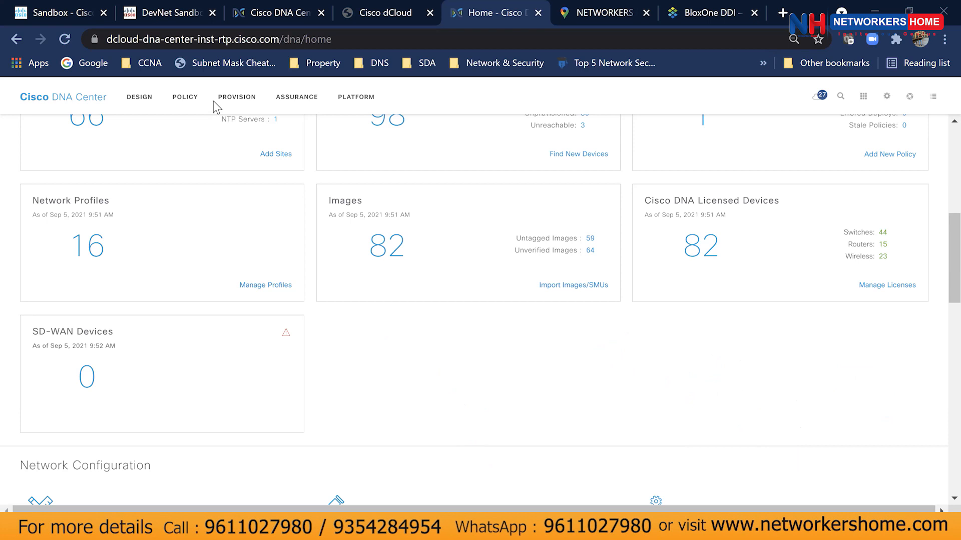
left_click(148, 100)
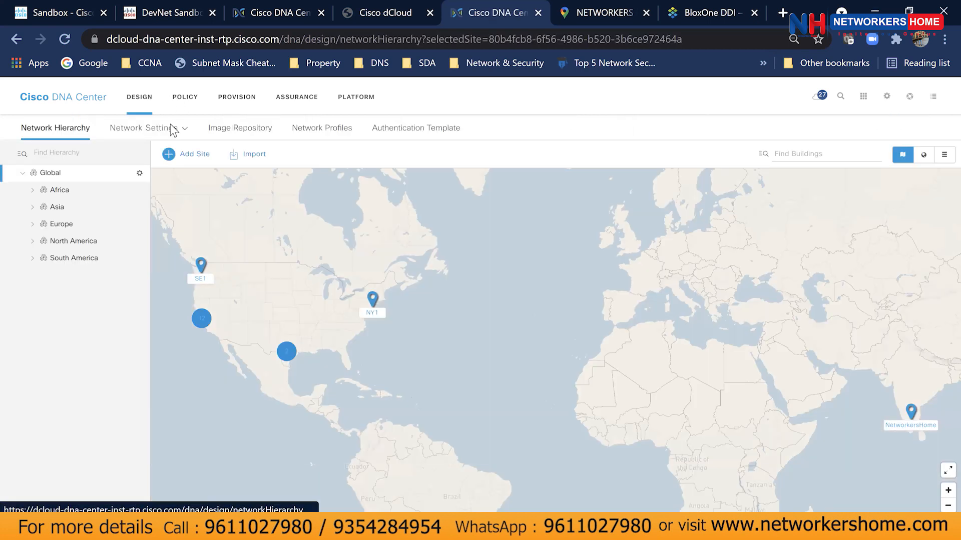
mouse_move(175, 130)
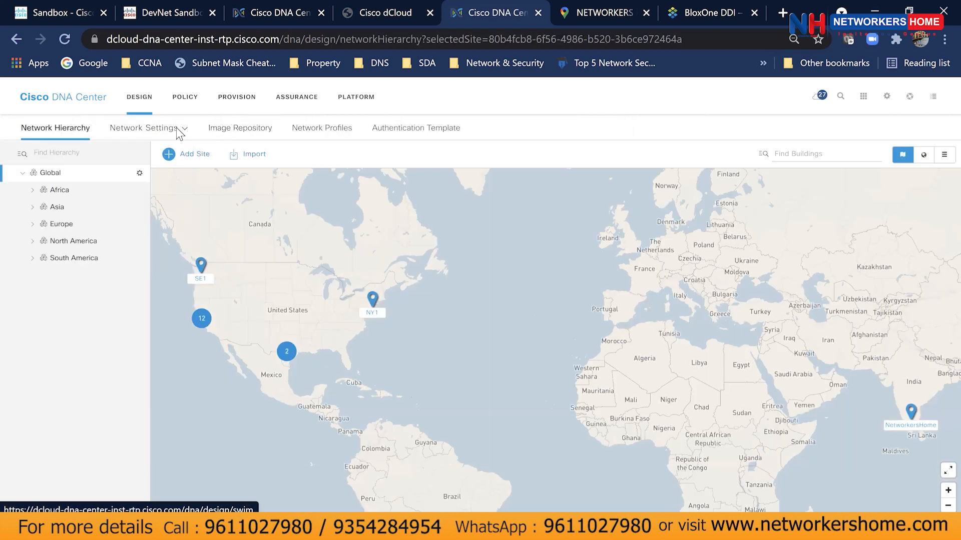
left_click(244, 104)
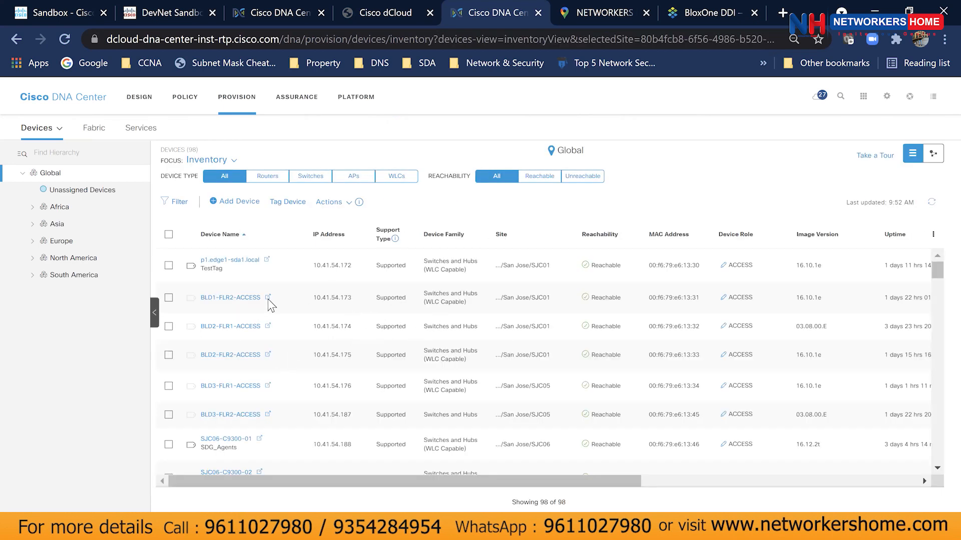
left_click(169, 299)
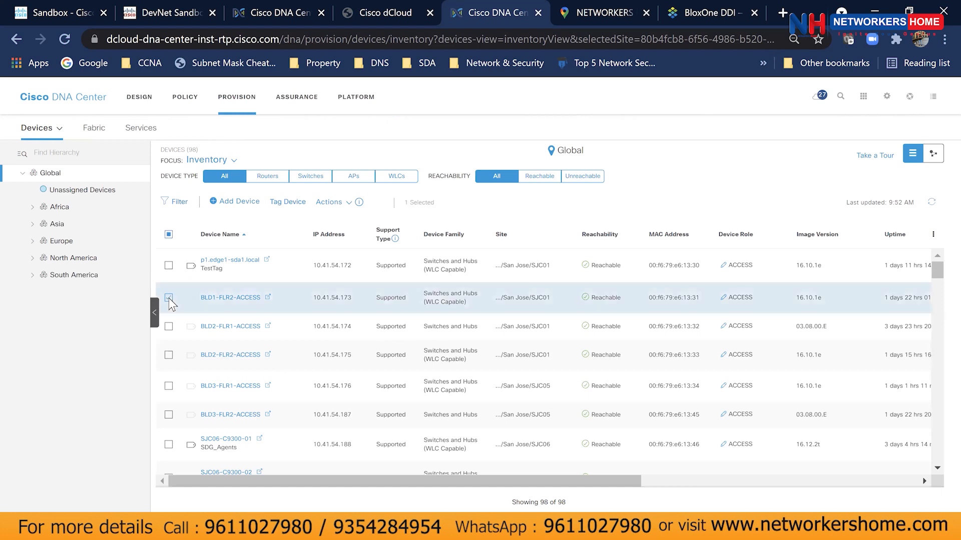
left_click(330, 202)
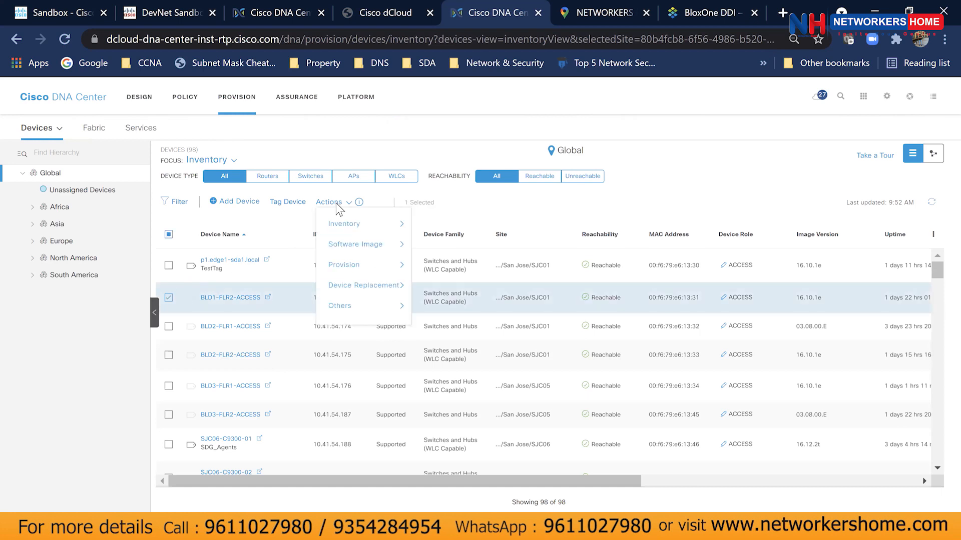
mouse_move(340, 249)
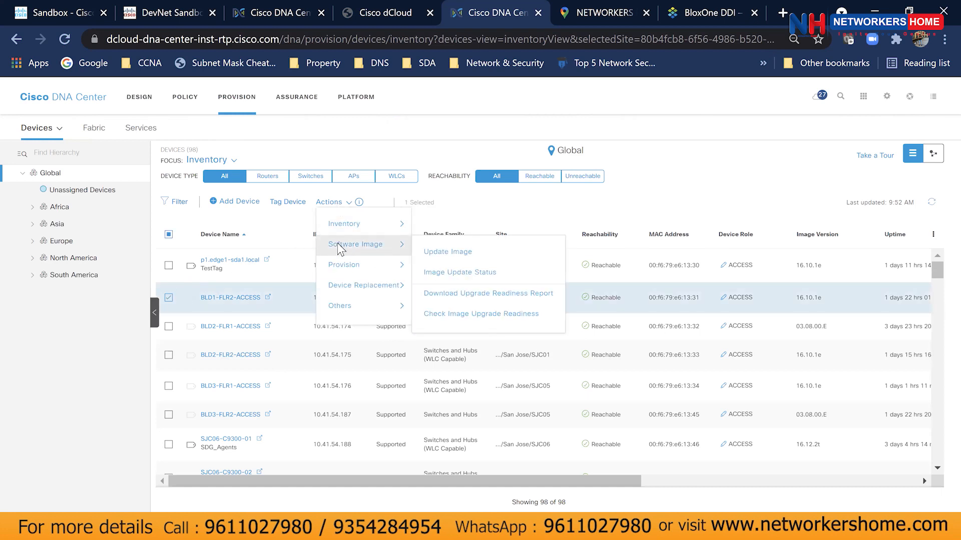
left_click(438, 272)
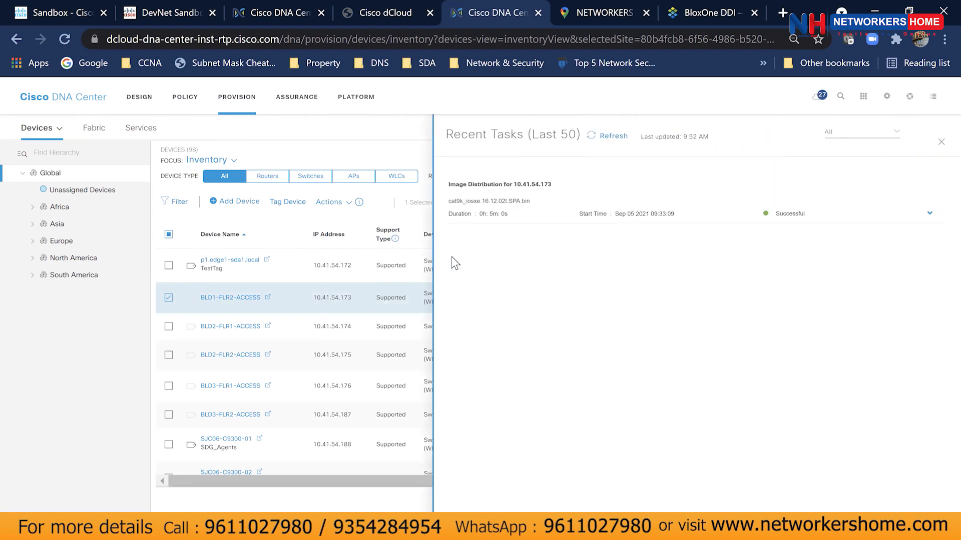
left_click_drag(448, 184, 529, 200)
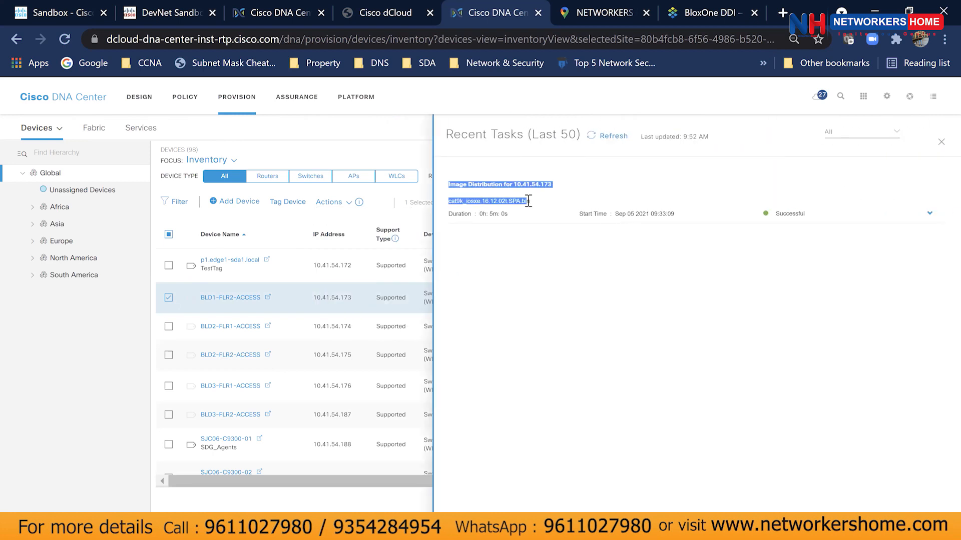
left_click(559, 231)
left_click(929, 216)
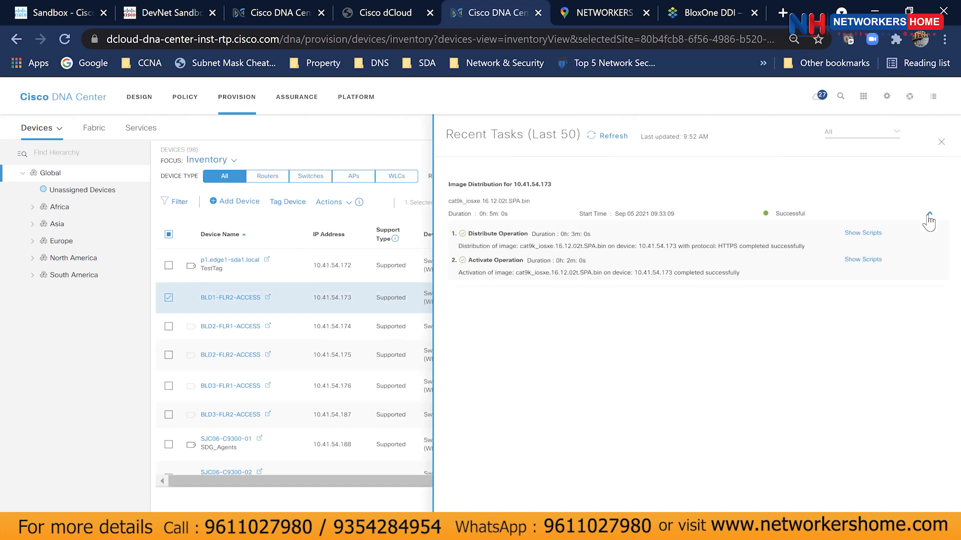
left_click(929, 216)
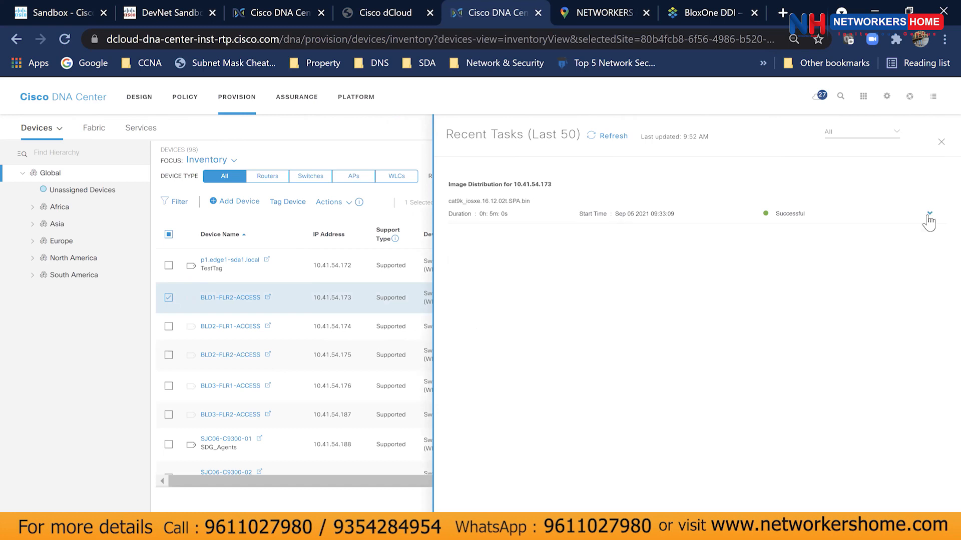
left_click(941, 142)
left_click(349, 202)
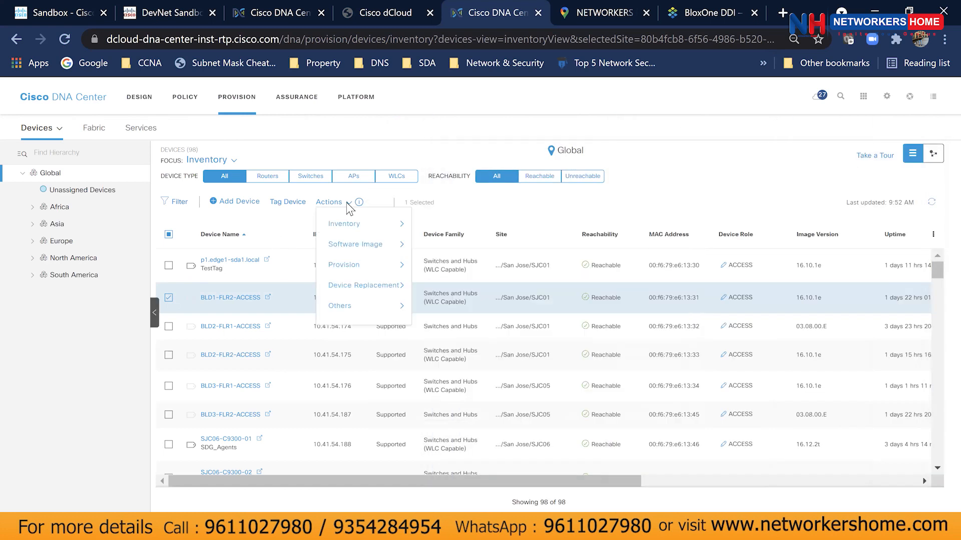
mouse_move(352, 238)
left_click(422, 254)
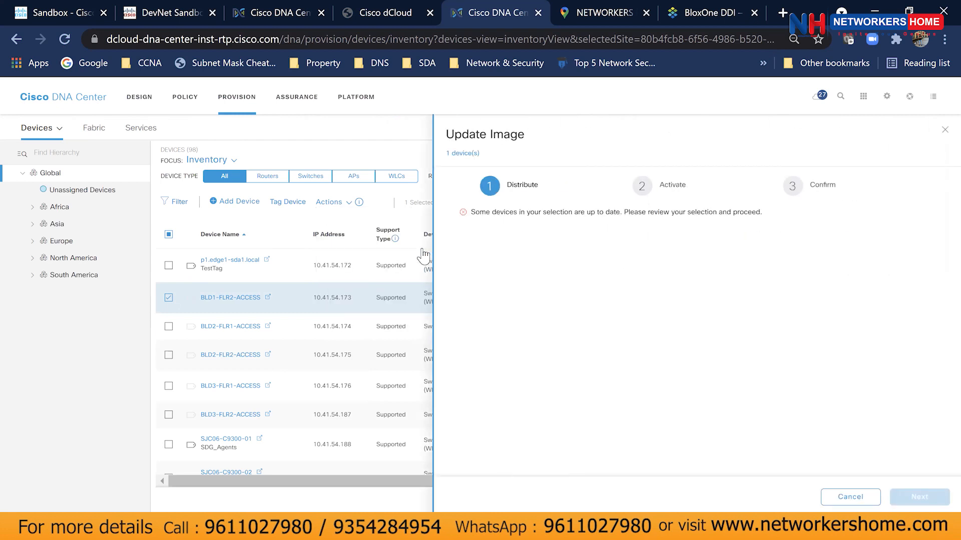
left_click(851, 497)
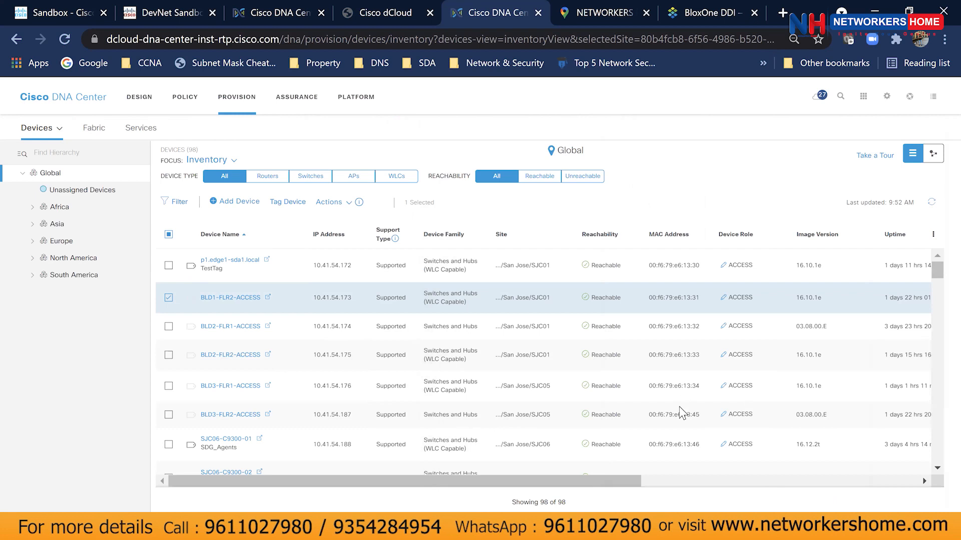
left_click_drag(601, 481, 900, 480)
left_click_drag(816, 480, 501, 480)
left_click(168, 298)
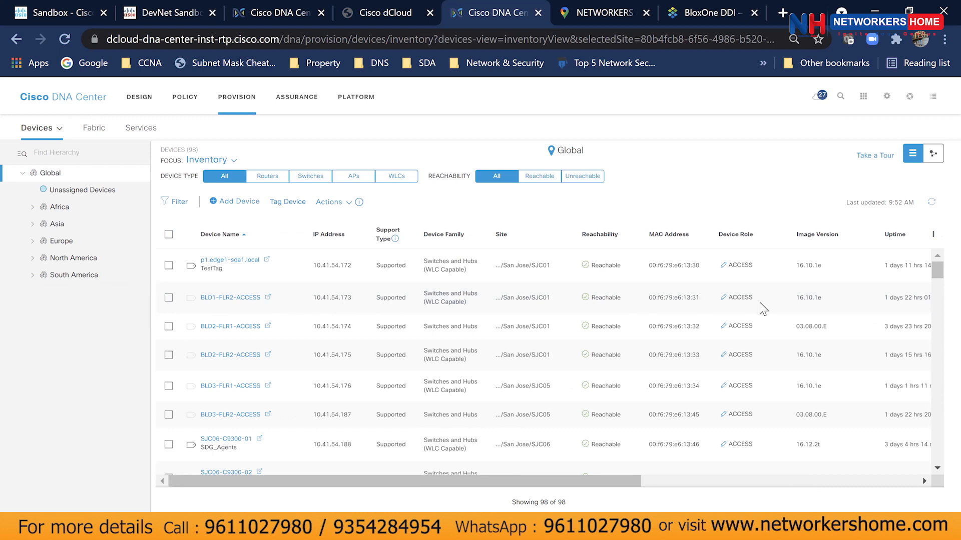
left_click_drag(796, 299, 853, 305)
left_click(853, 305)
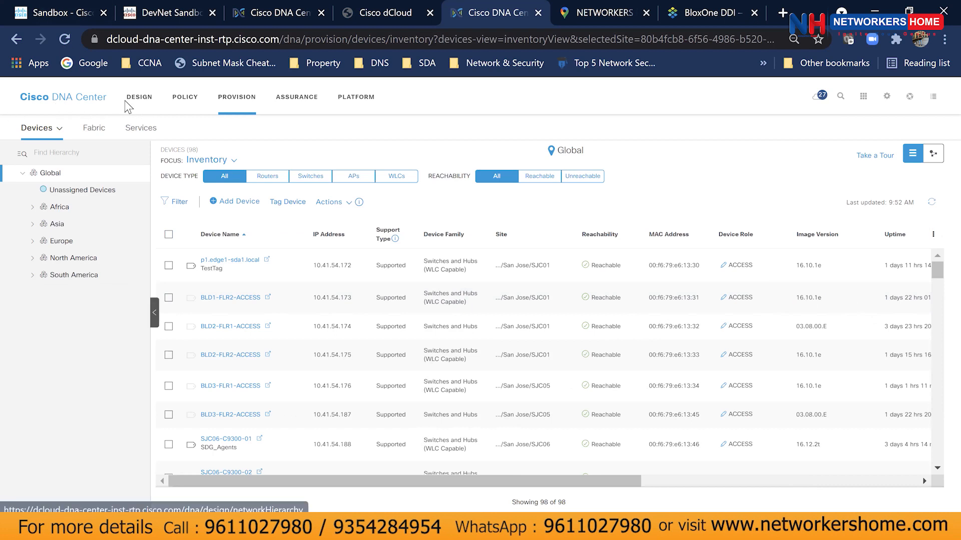
Return to the home dashboard and scroll down to the Tools cards and back up.
left_click(64, 103)
scroll(430, 388, "down", 5)
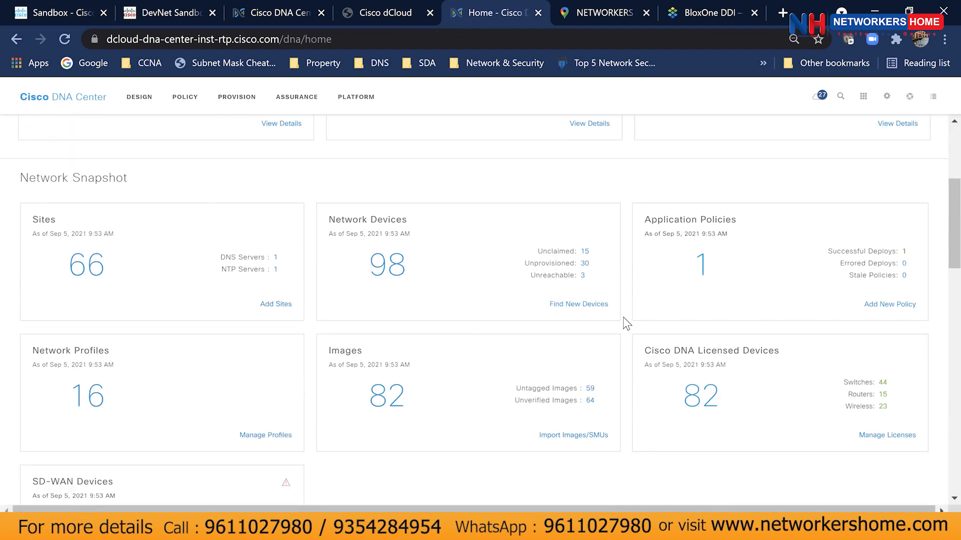
scroll(626, 325, "down", 3)
scroll(625, 325, "down", 5)
scroll(622, 322, "down", 7)
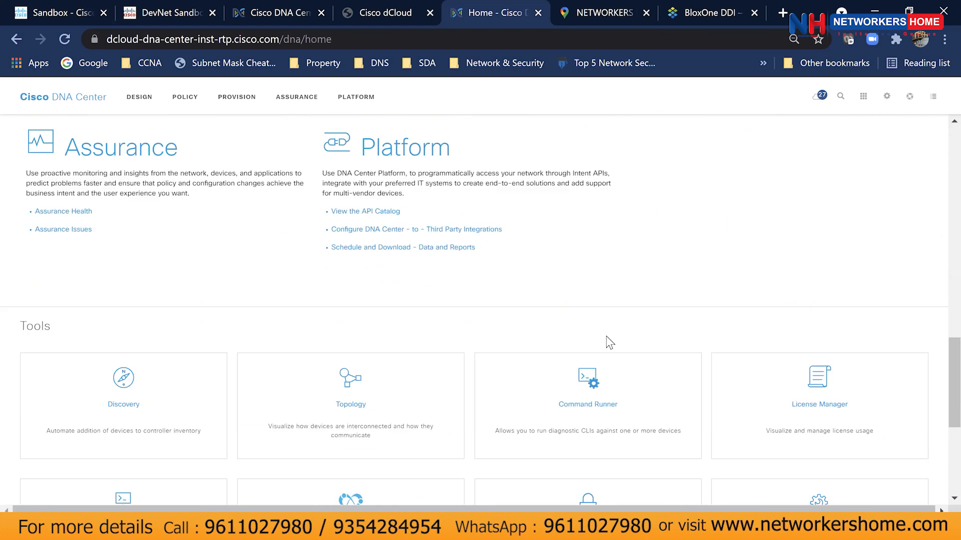
scroll(594, 352, "down", 3)
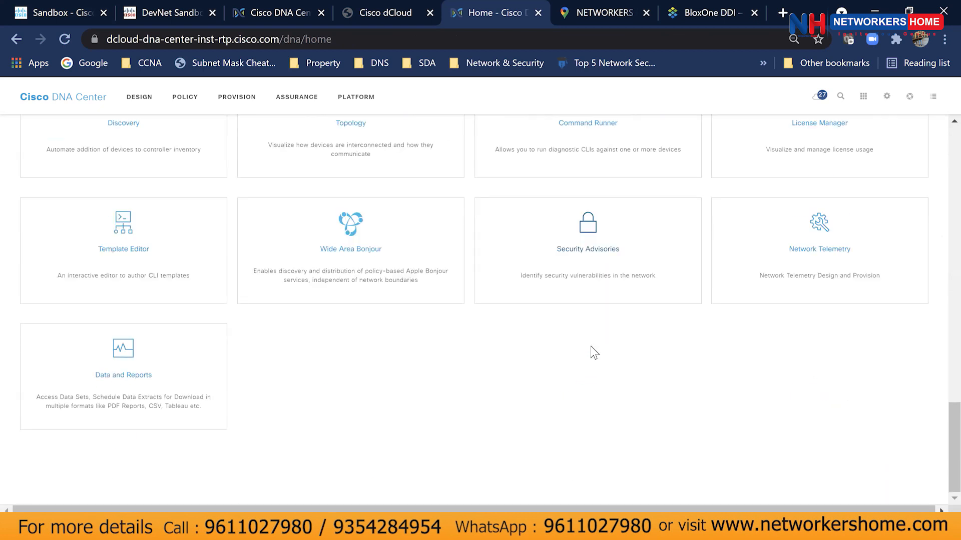
scroll(594, 352, "up", 8)
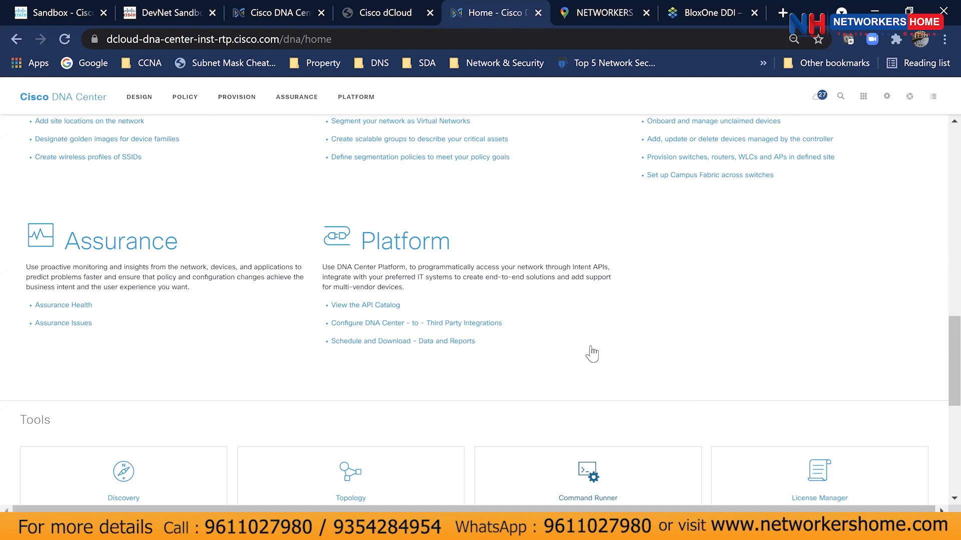
scroll(600, 356, "up", 15)
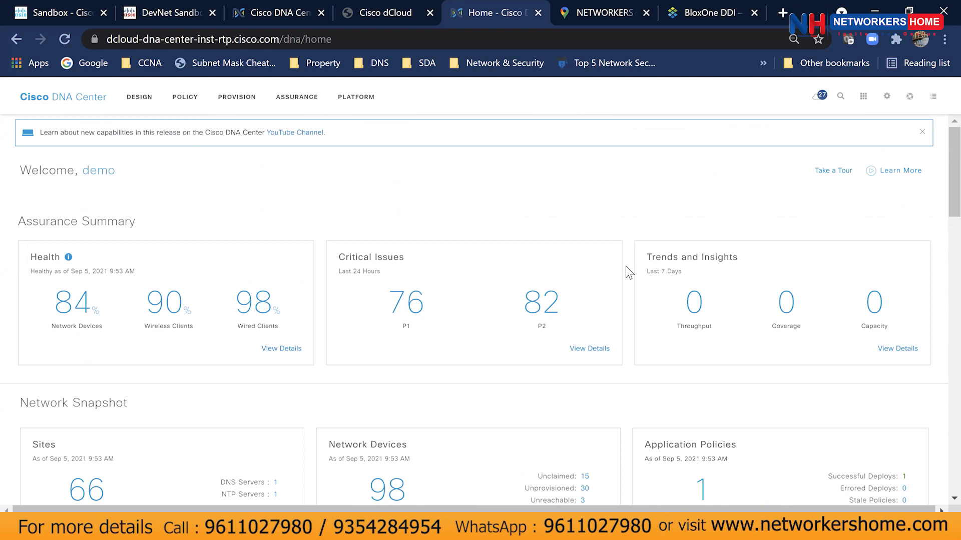
Choose System Settings from the gear menu to view the System 360 overview.
left_click(887, 100)
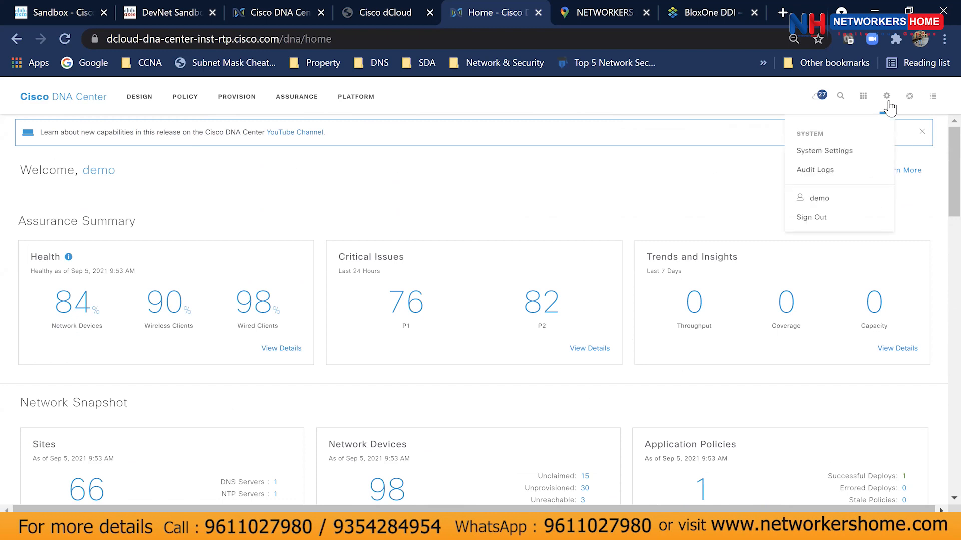
left_click(857, 150)
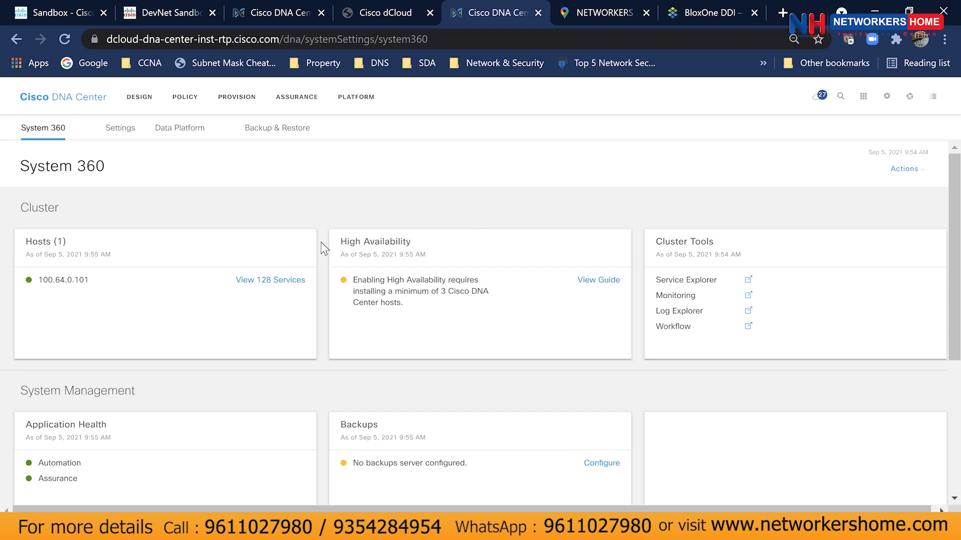
In the Provision inventory, check BLD1-FLR2-ACCESS image upgrade readiness; it is not outdated.
left_click(237, 102)
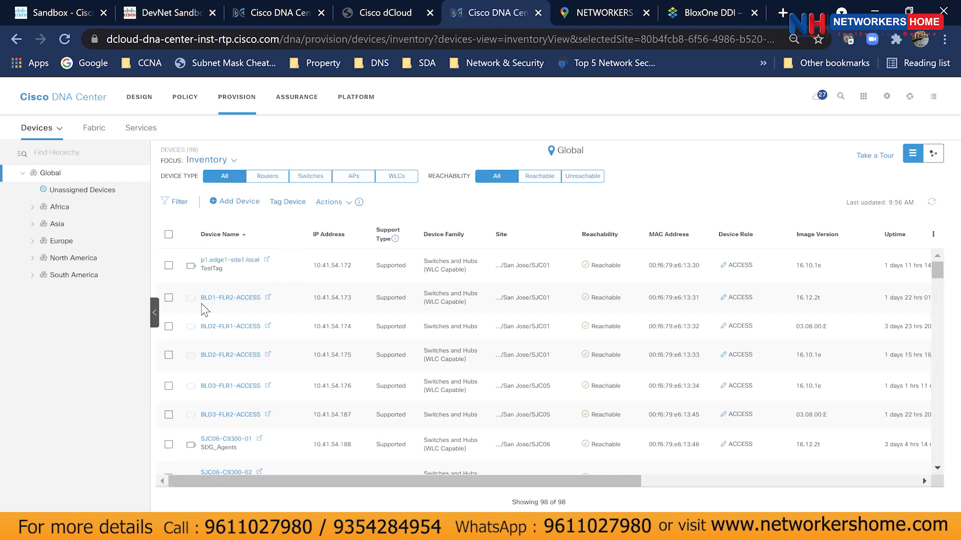
left_click(168, 298)
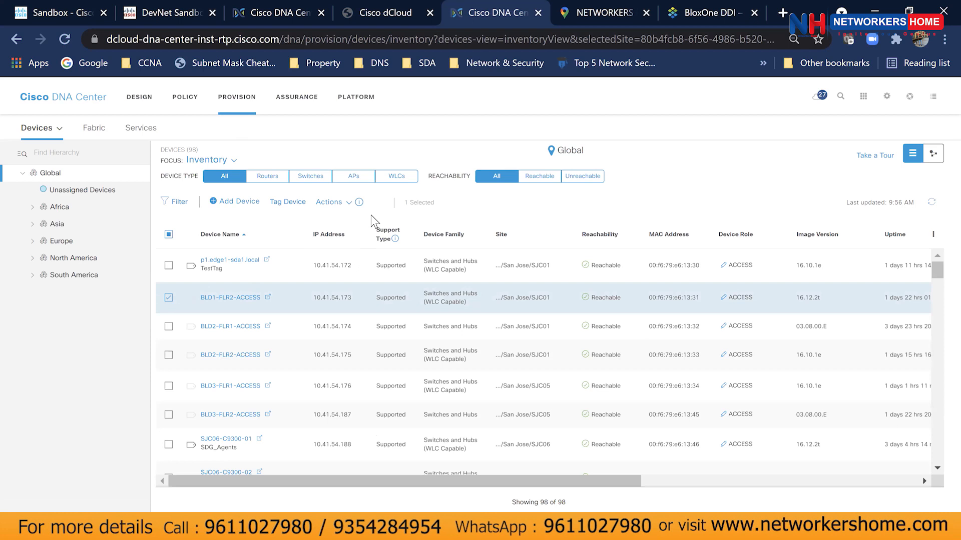
left_click(338, 202)
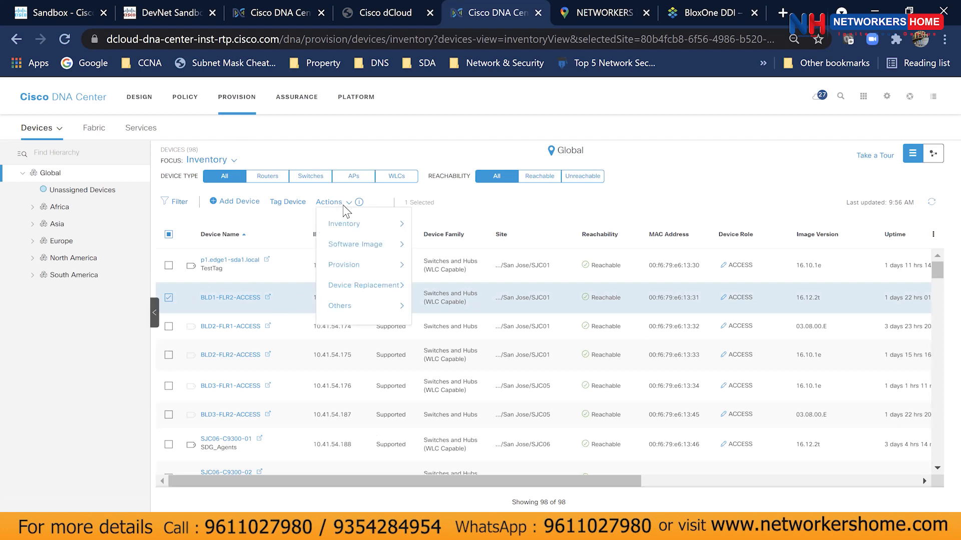
mouse_move(342, 249)
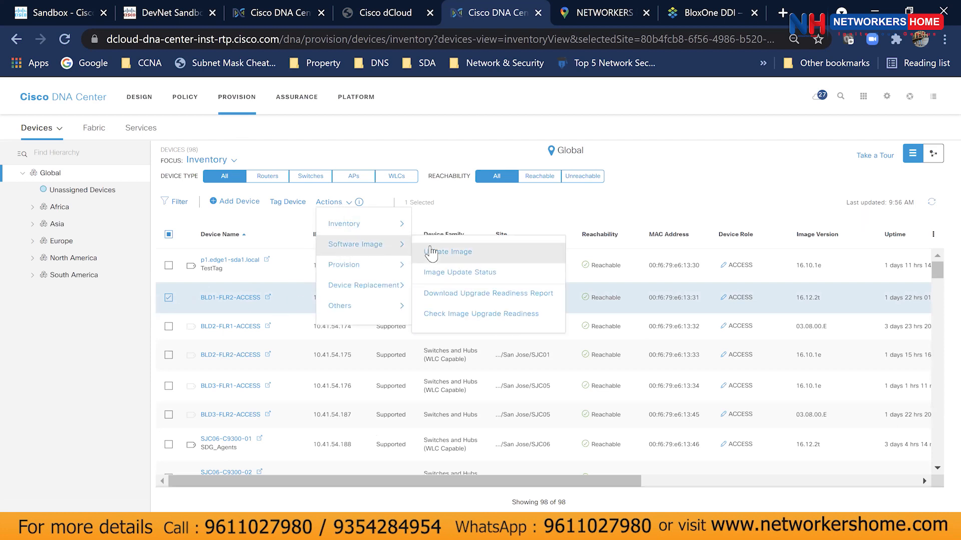
left_click(453, 317)
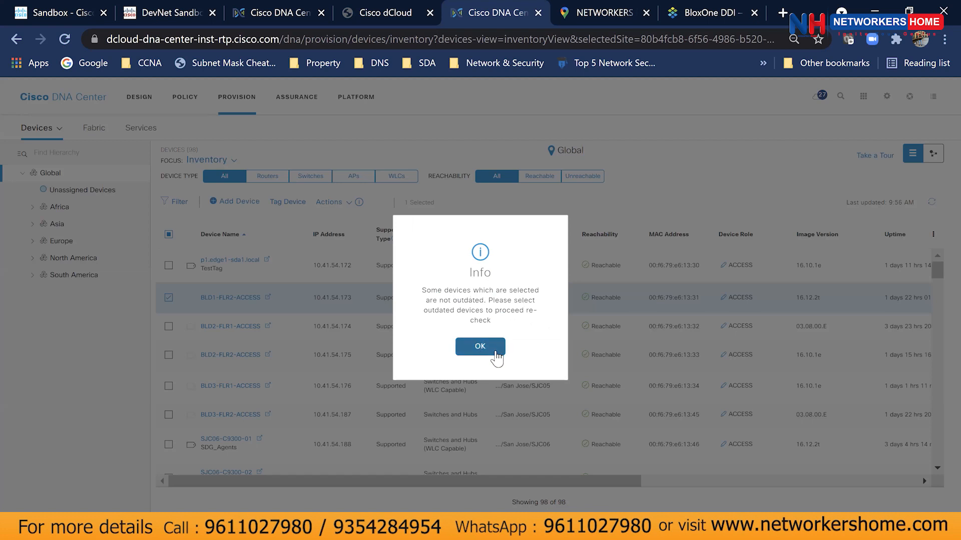
left_click(493, 351)
left_click(169, 297)
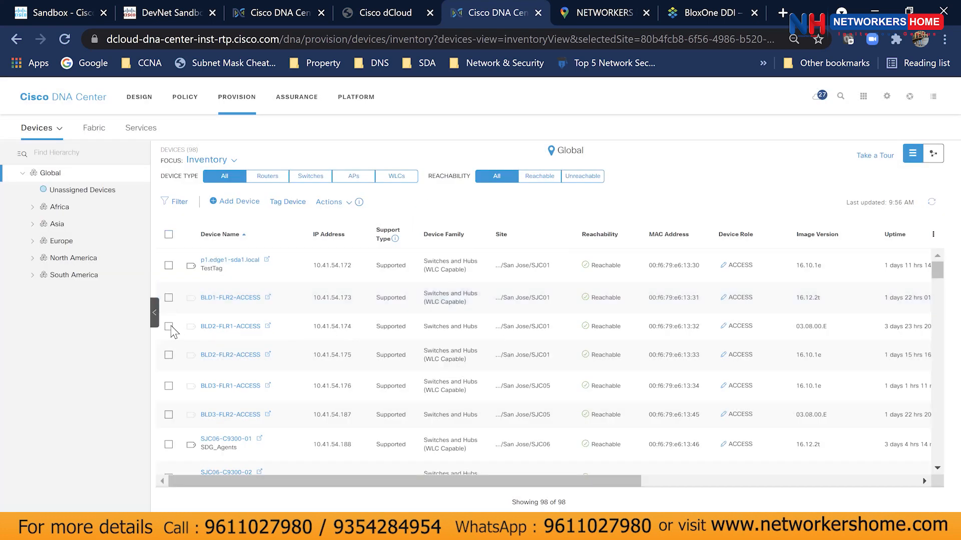
Check BLD2-FLR1-ACCESS image upgrade readiness, also reported as not outdated.
left_click(169, 327)
left_click(349, 203)
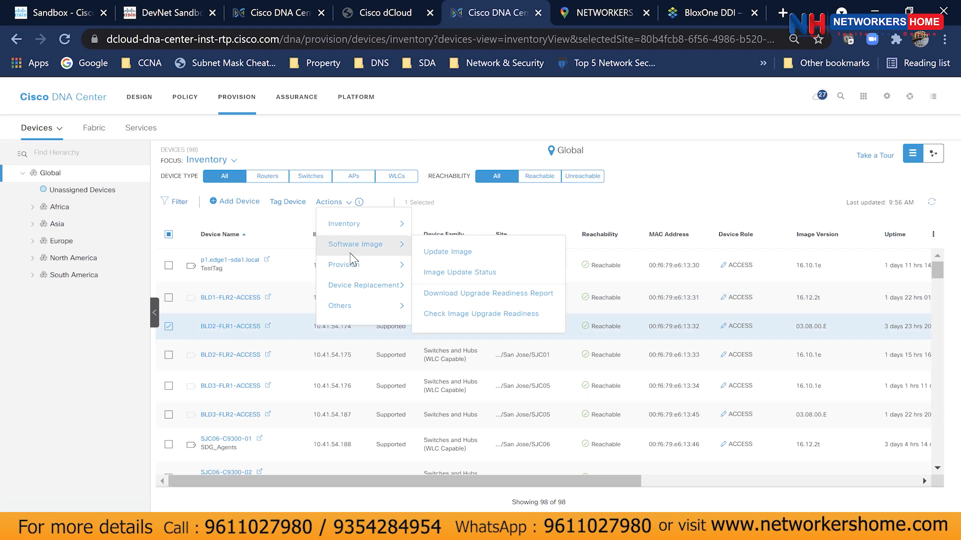
mouse_move(391, 257)
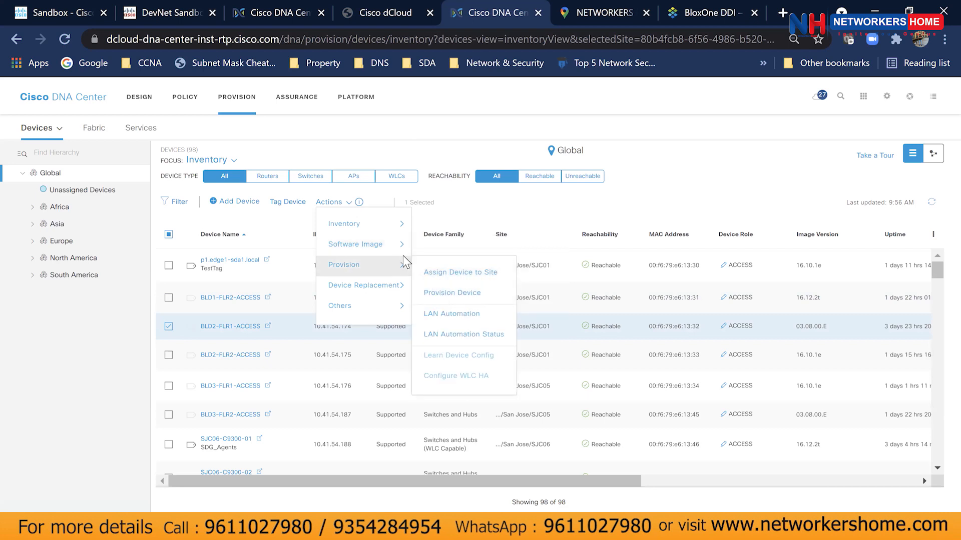
left_click(449, 314)
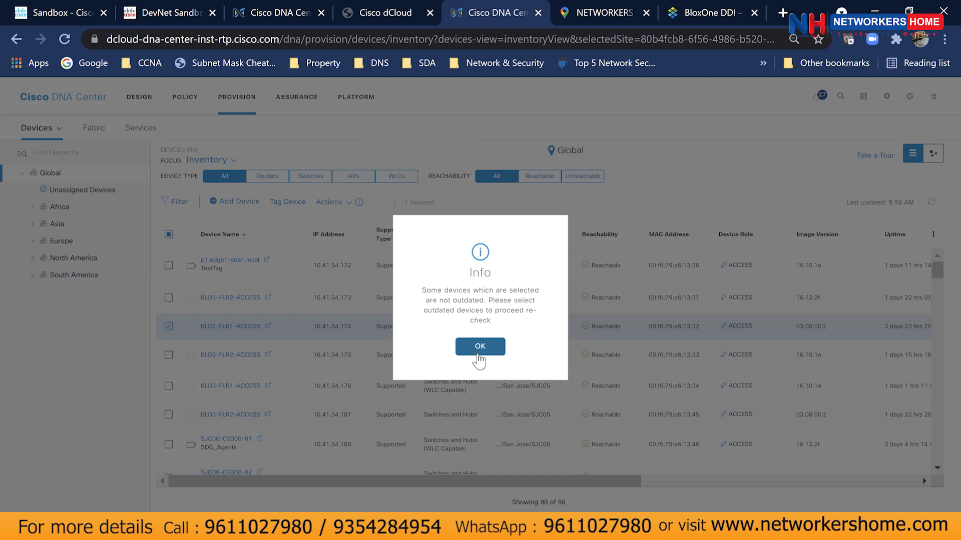
left_click(478, 353)
left_click(169, 326)
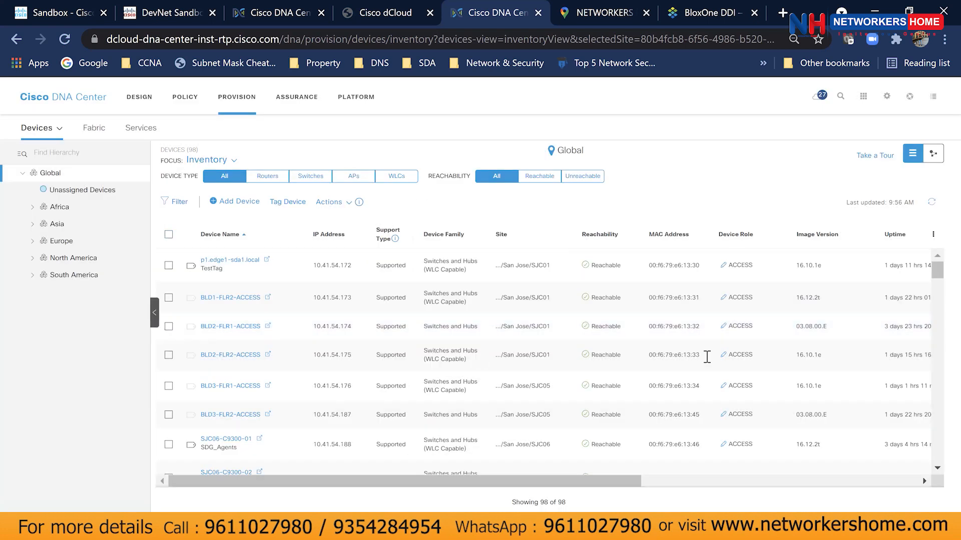
scroll(842, 335, "down", 1)
scroll(838, 341, "up", 1)
scroll(838, 340, "down", 20)
scroll(841, 345, "down", 10)
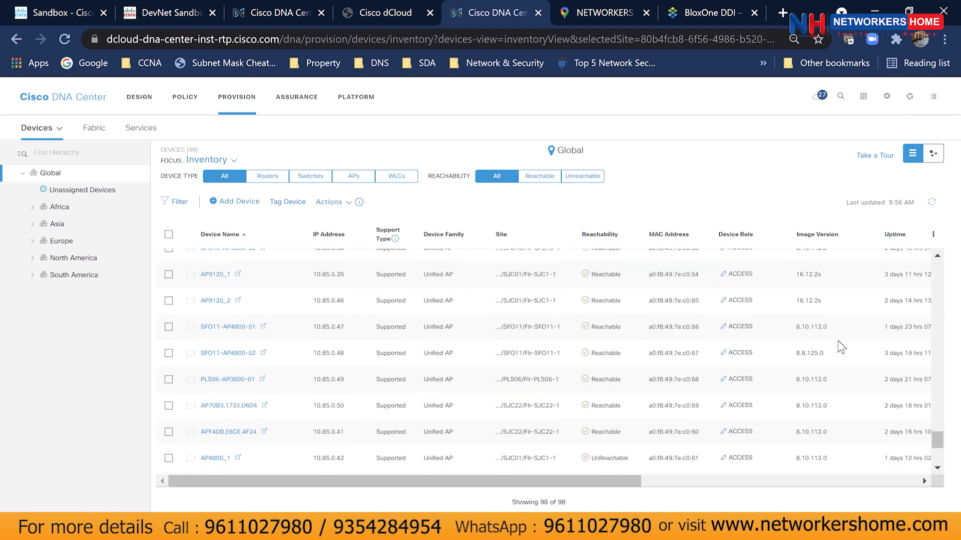
Go through Design's Image Repository to the device software image update list.
left_click(83, 103)
left_click(136, 98)
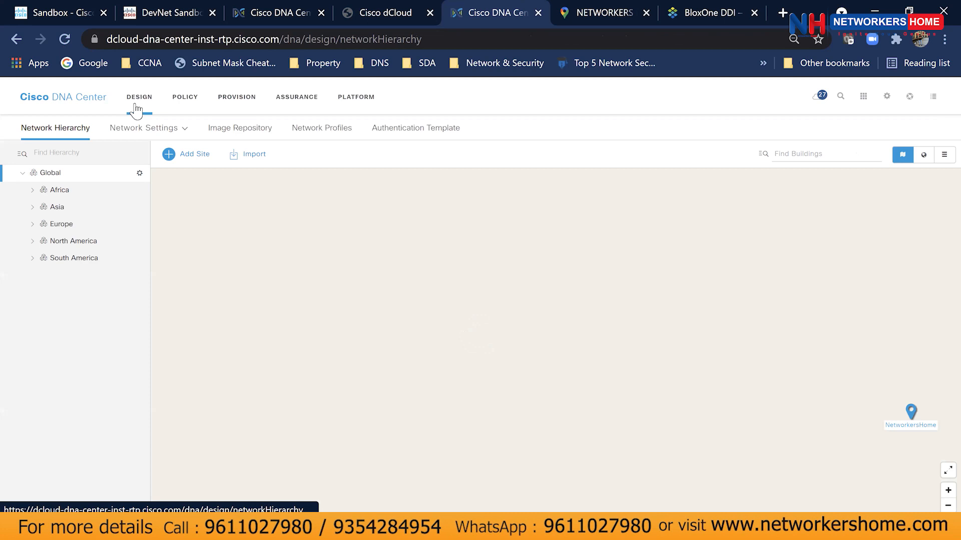
left_click(240, 130)
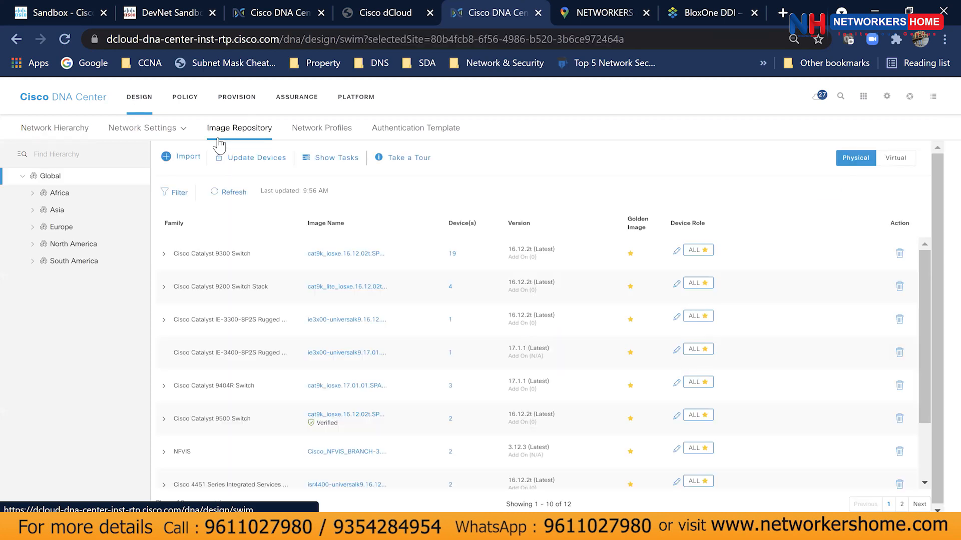
left_click(238, 162)
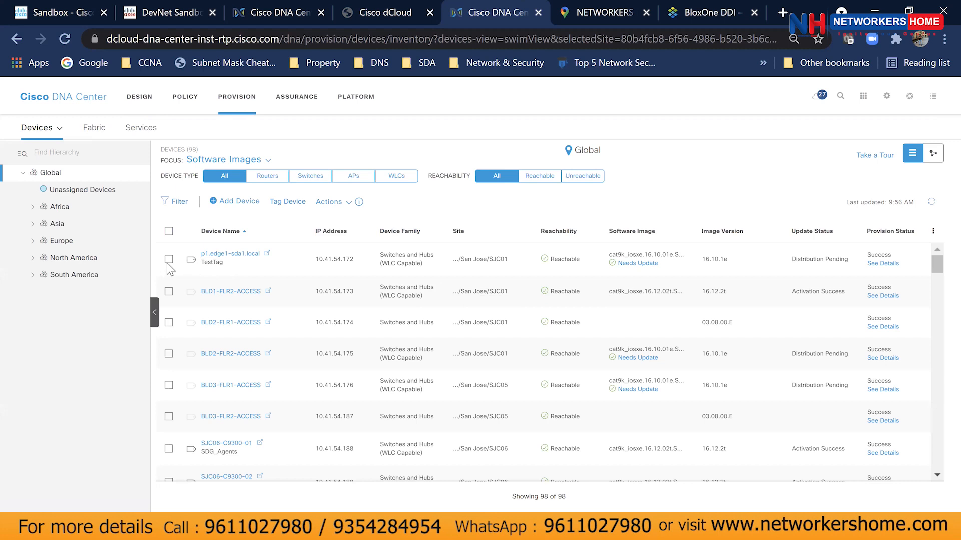
Recheck upgrade readiness for BLD2-FLR2-ACCESS and review its provisioning details.
left_click(169, 354)
left_click(328, 201)
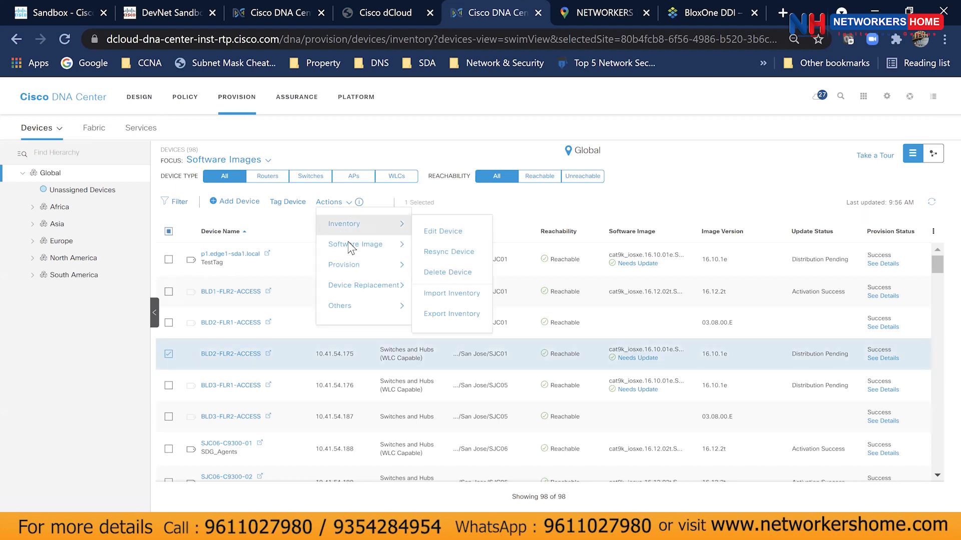
mouse_move(362, 216)
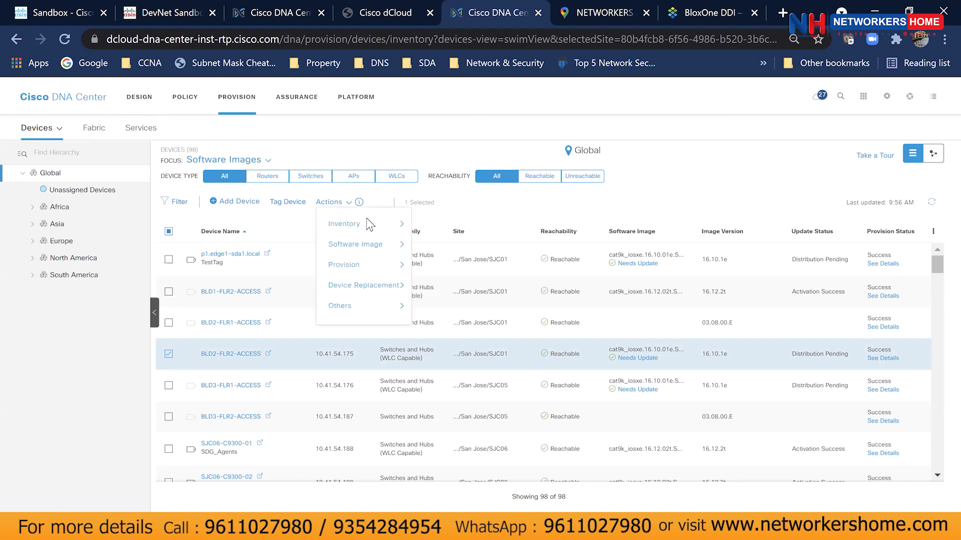
mouse_move(367, 246)
left_click(443, 318)
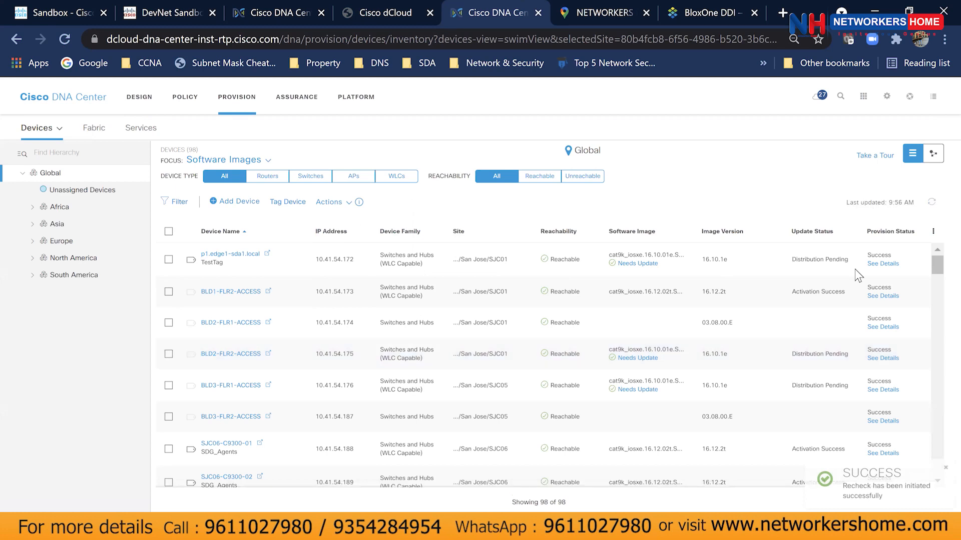
left_click(883, 358)
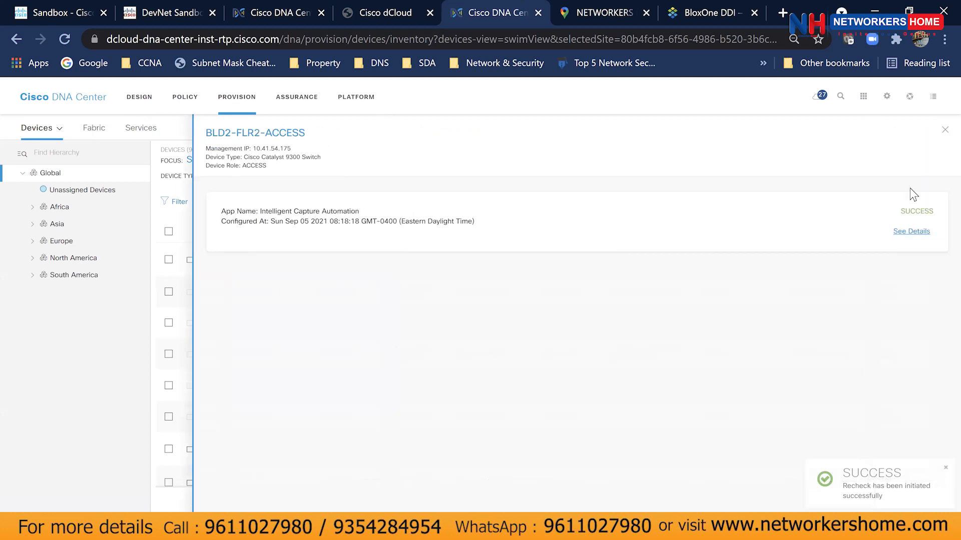
left_click(945, 130)
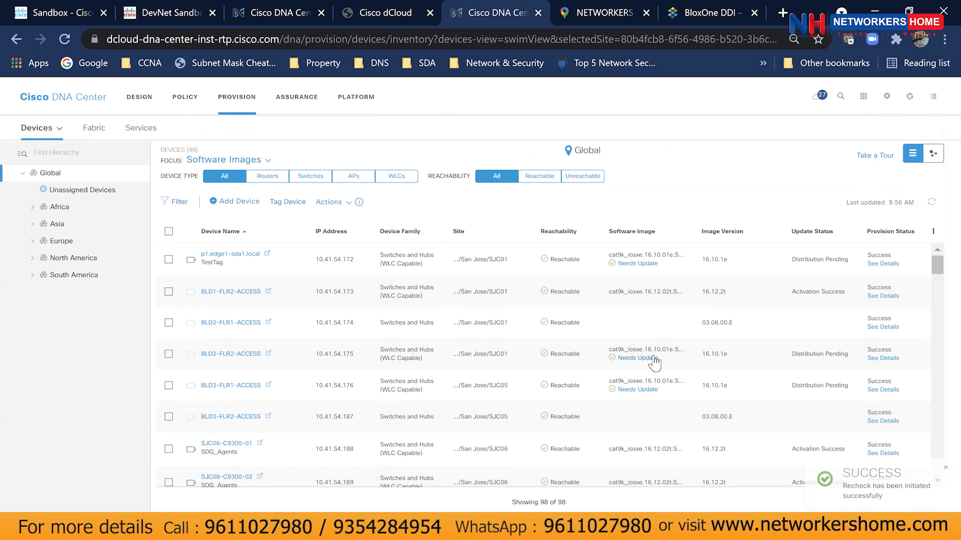
Download the Upgrade Readiness Report CSV for BLD2-FLR2-ACCESS.
left_click(170, 354)
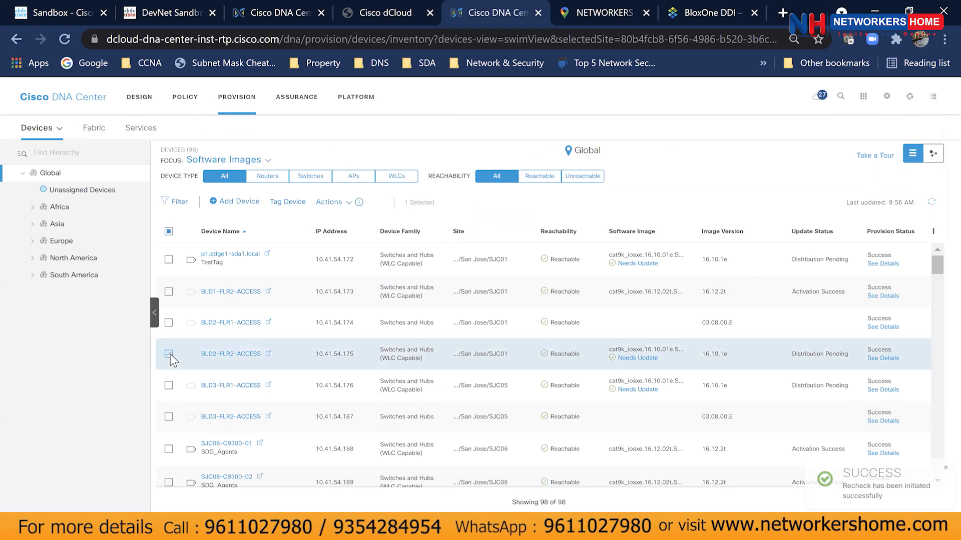
left_click(330, 202)
mouse_move(354, 247)
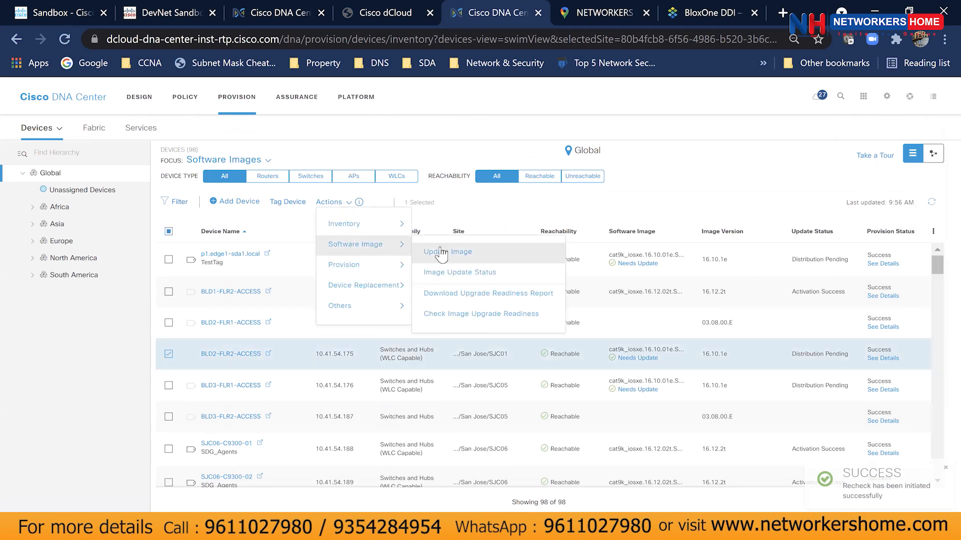
left_click(466, 294)
left_click(512, 349)
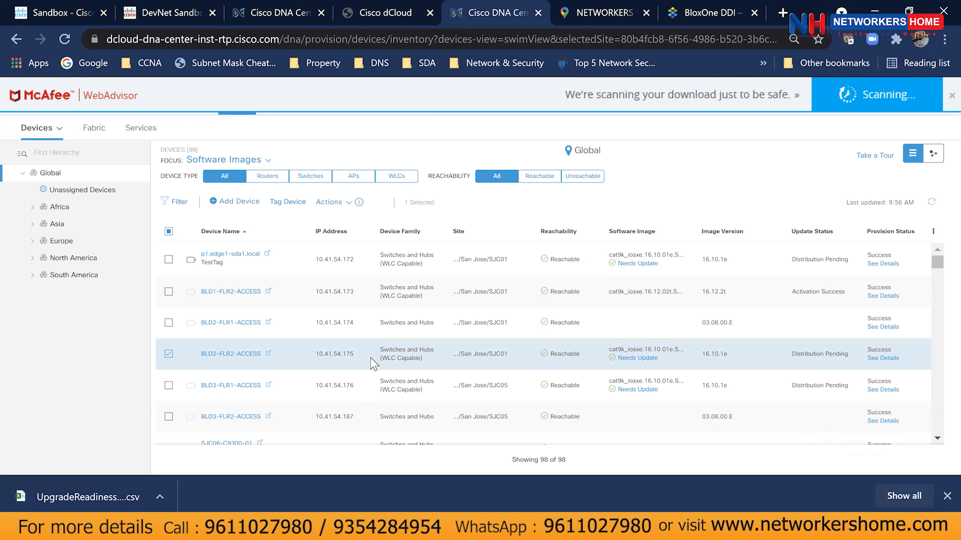
Open the downloaded UpgradeReadiness CSV from the browser's download bar in Excel.
left_click(108, 500)
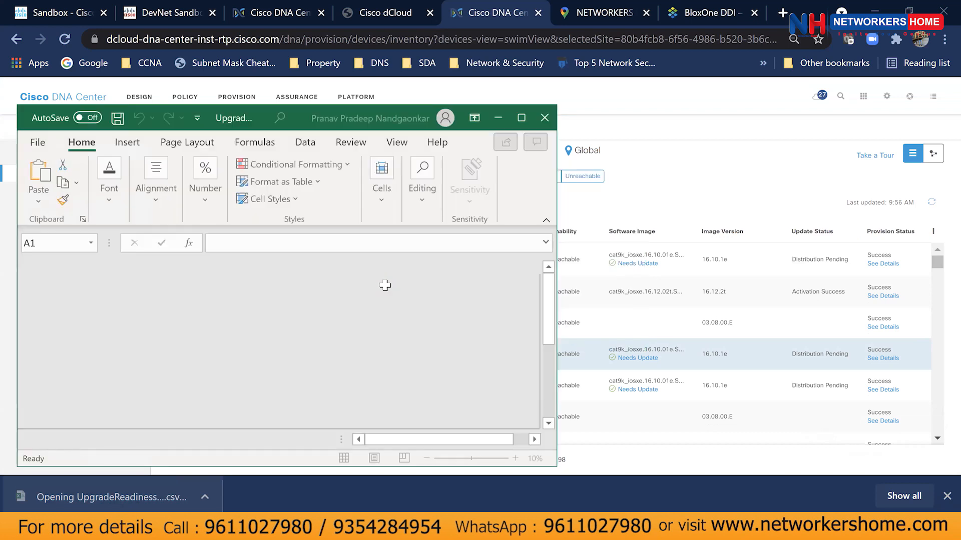
Maximize Excel and widen all sheet columns so the dates display.
left_click(520, 118)
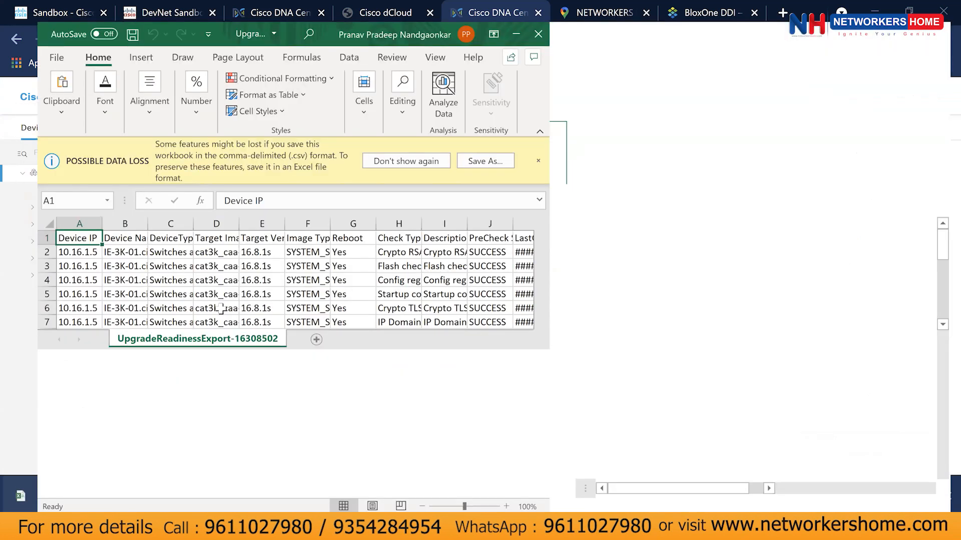
left_click(19, 185)
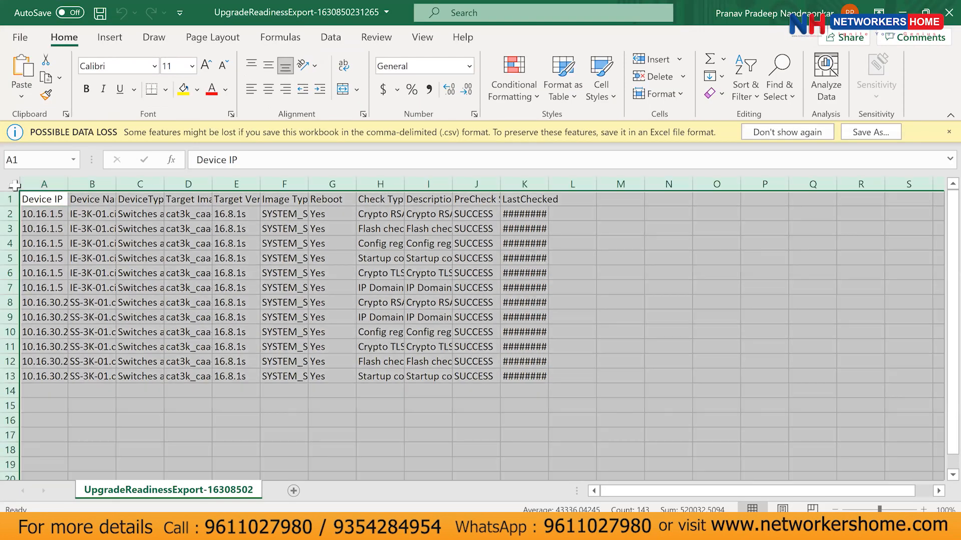
left_click_drag(68, 184, 102, 185)
left_click_drag(352, 184, 352, 184)
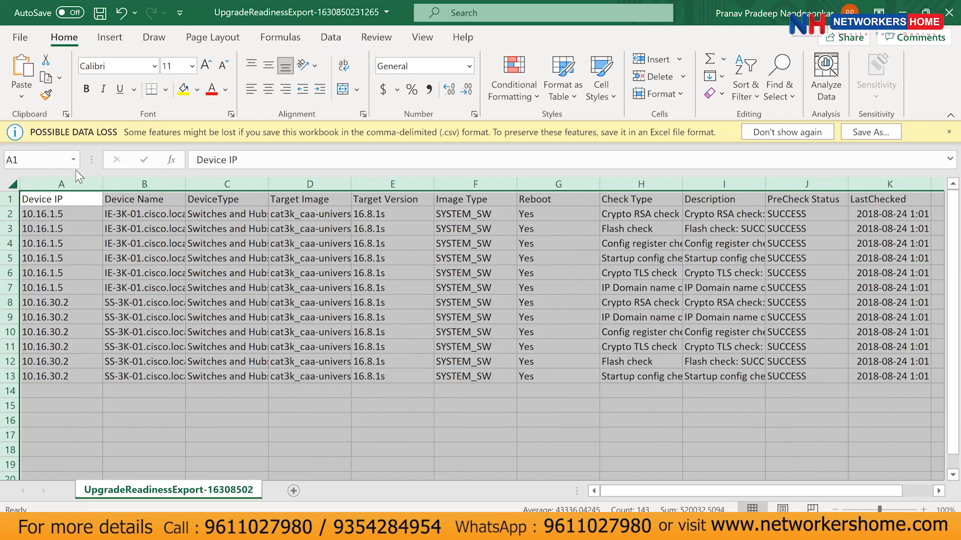
left_click(164, 255)
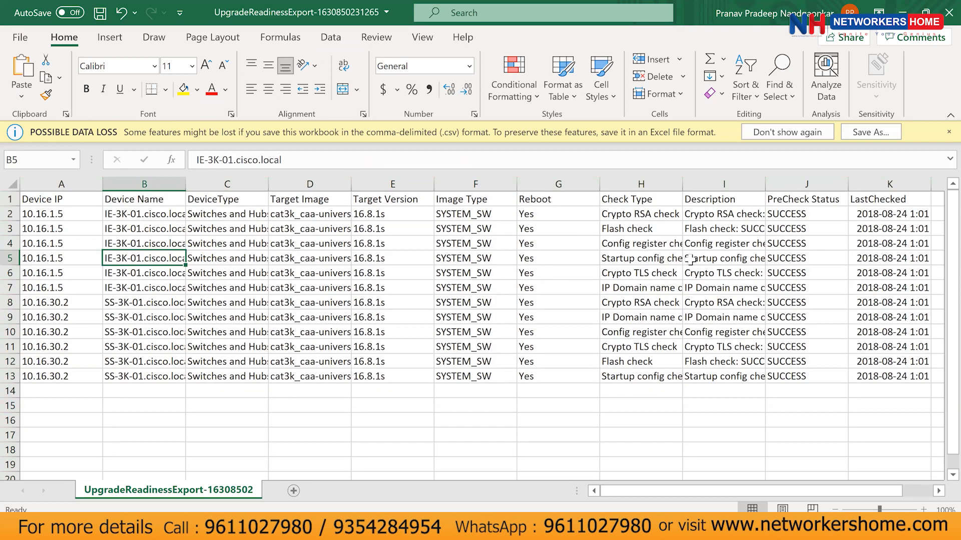
Widen the Description, Device Name and Target Image columns to show full values.
left_click_drag(617, 486, 645, 487)
left_click_drag(678, 188, 862, 189)
left_click_drag(679, 492, 650, 492)
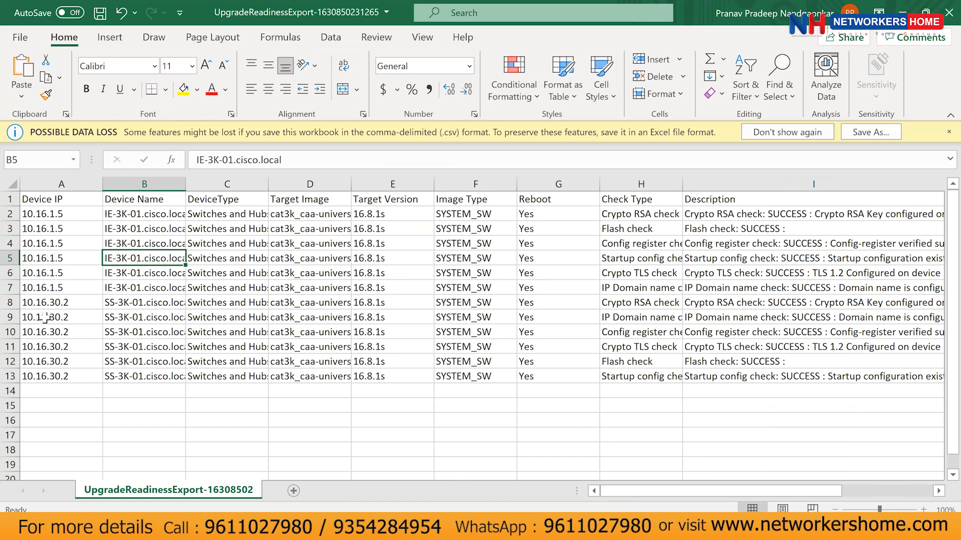
left_click(55, 230)
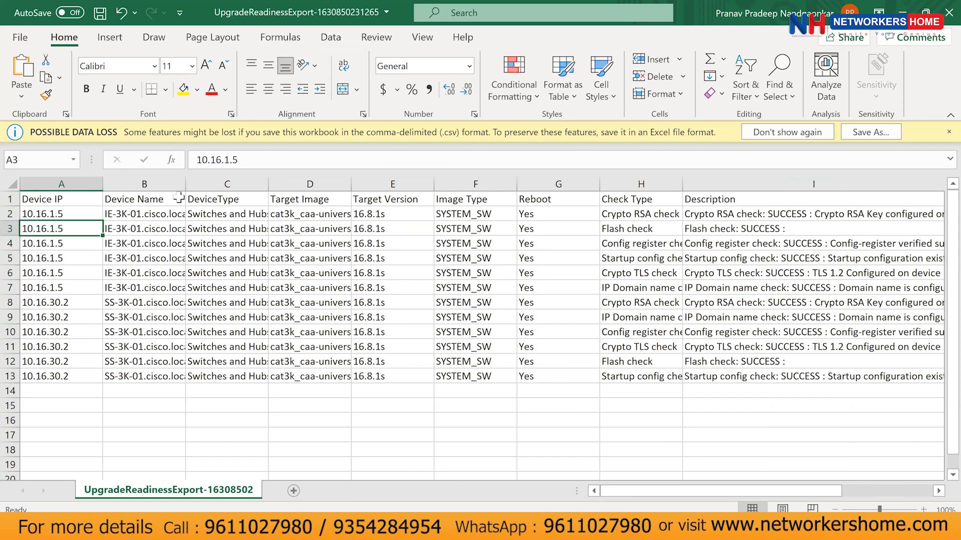
left_click_drag(193, 184, 245, 184)
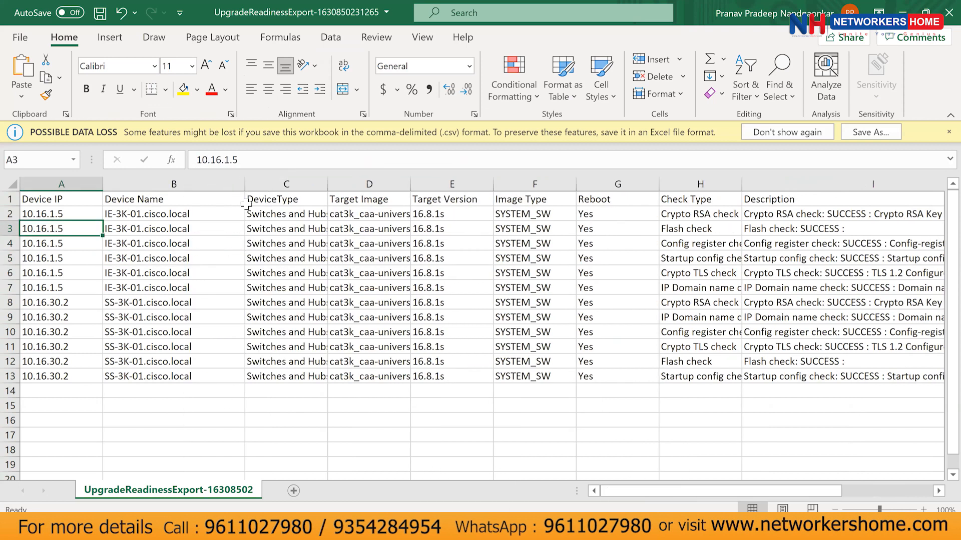
left_click(280, 225)
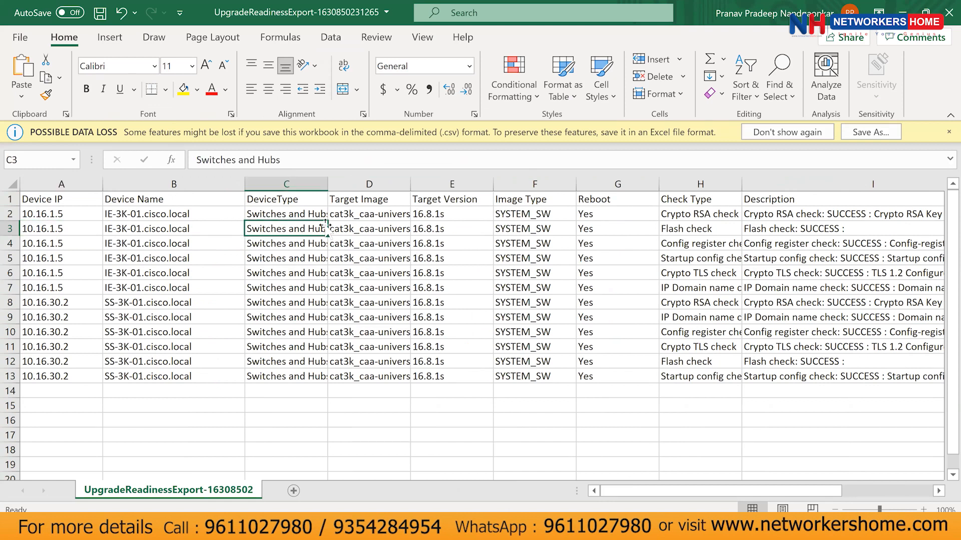
left_click(370, 229)
left_click_drag(410, 184, 485, 181)
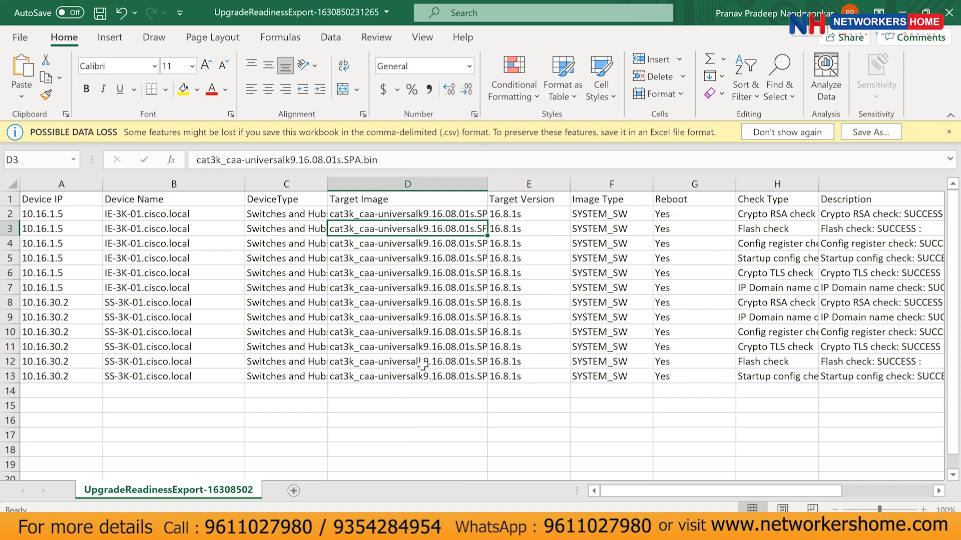
Inspect row 3's target version, image type, reboot, check type, description and precheck status.
left_click(523, 231)
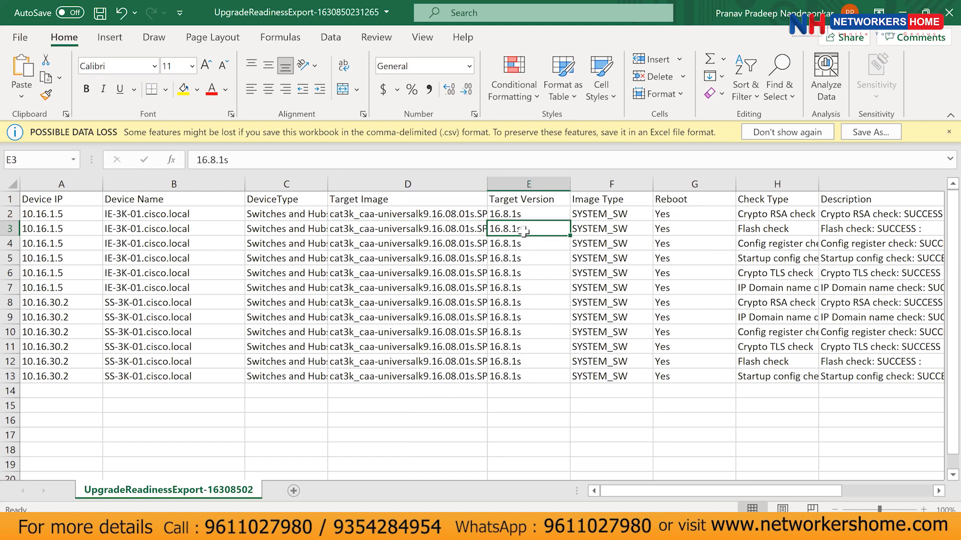
left_click(639, 231)
key("Right")
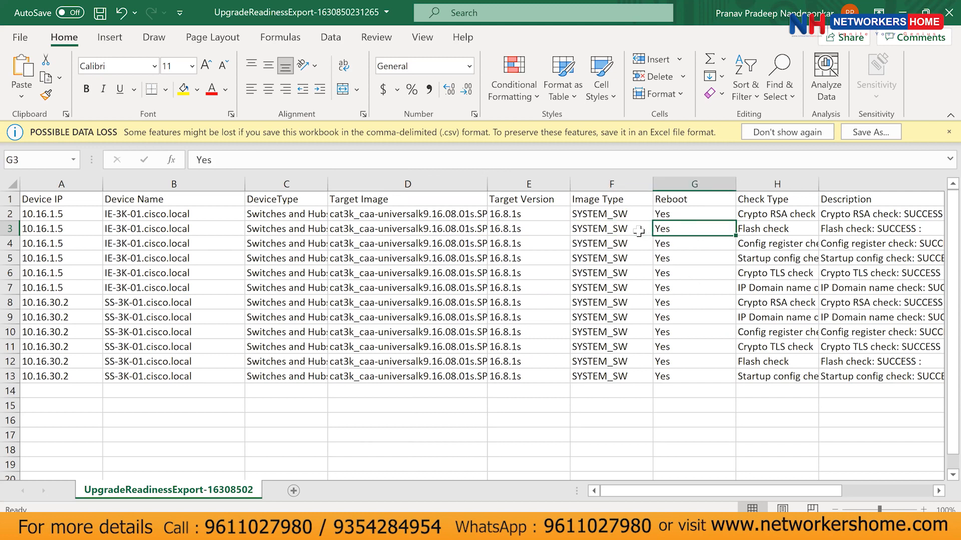
key("Right")
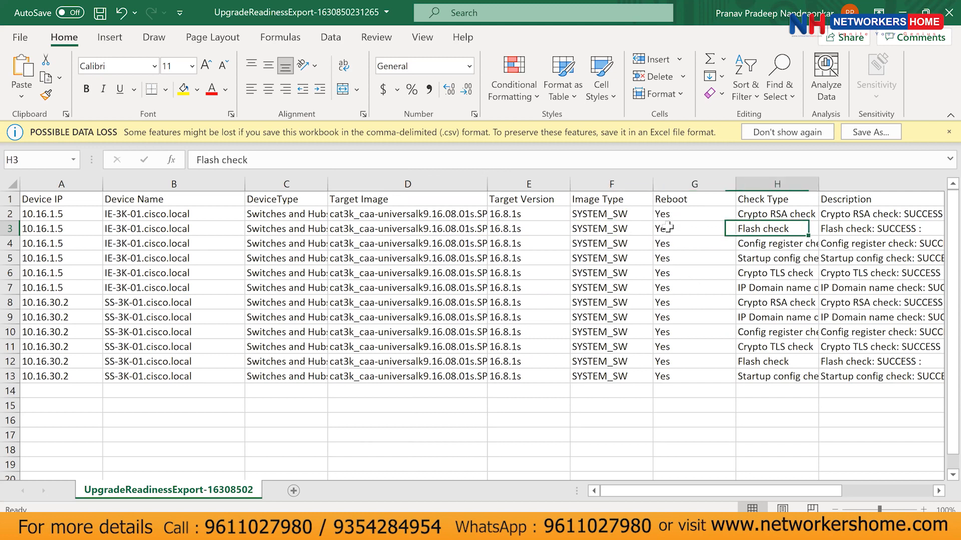
key("Right")
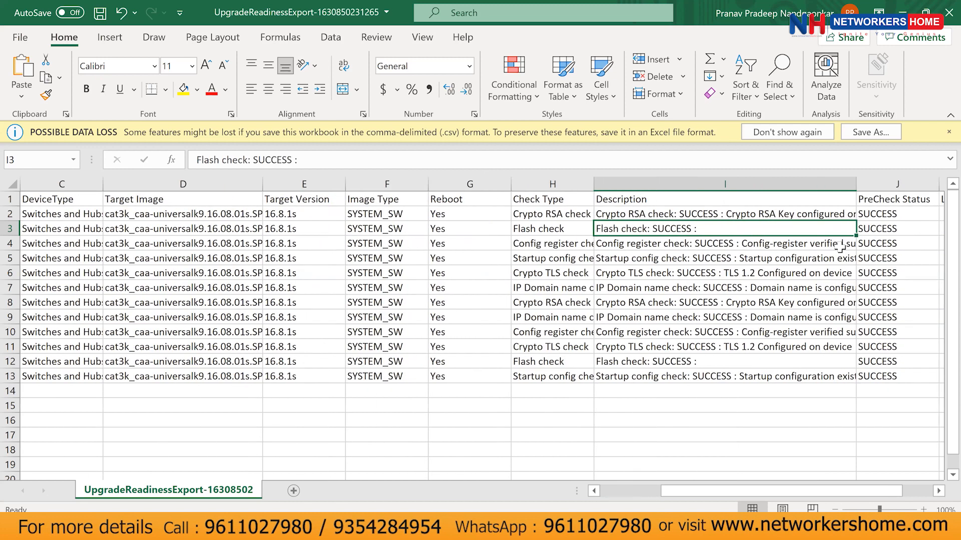
key("Right")
left_click(762, 232)
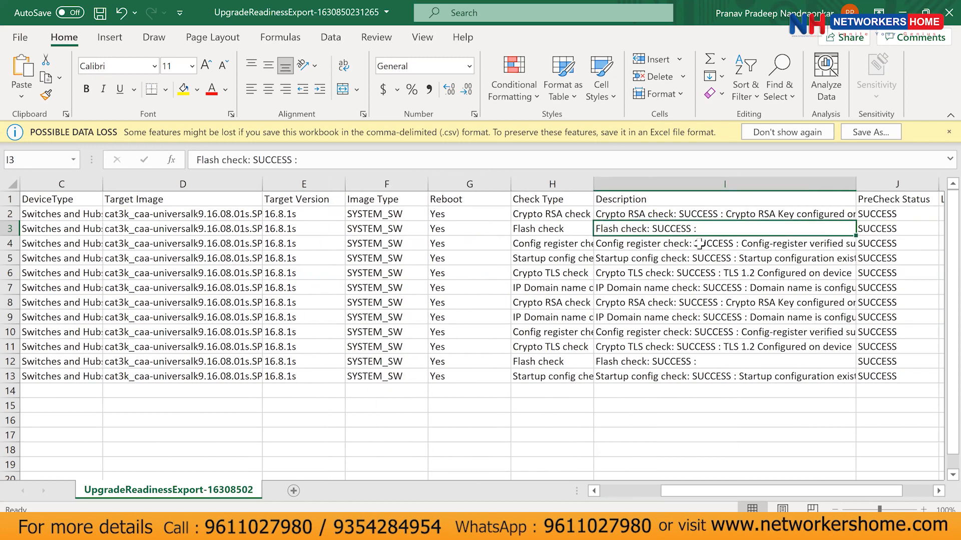
left_click(873, 230)
Review the LastChecked date in K3, then close the workbook without saving.
scroll(873, 230, "right", 1)
key("Right")
scroll(813, 229, "right", 1)
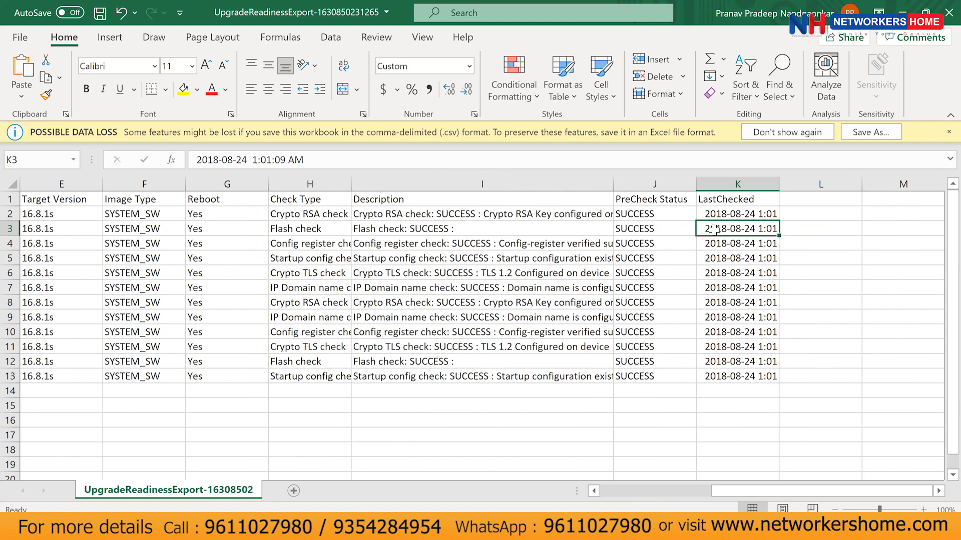
left_click(671, 491)
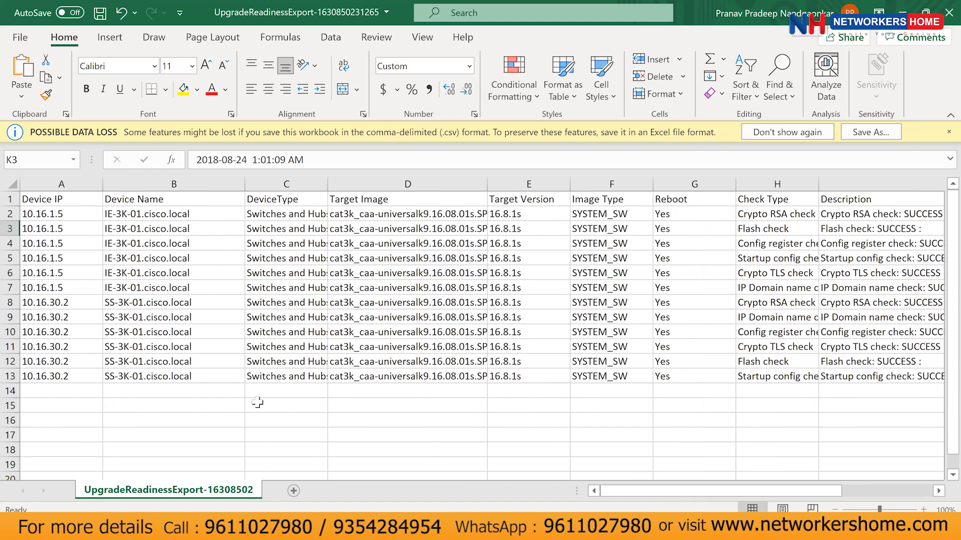
scroll(388, 349, "down", 2)
scroll(390, 350, "up", 2)
left_click(939, 6)
left_click(479, 301)
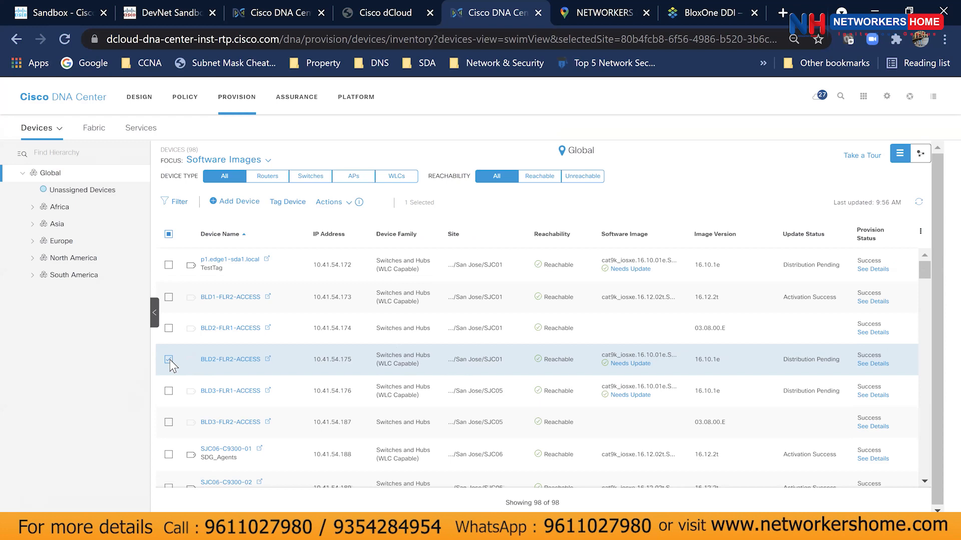
Review WLC-FABRIC-01's provisioning details in the inventory, then close the panel.
left_click(168, 359)
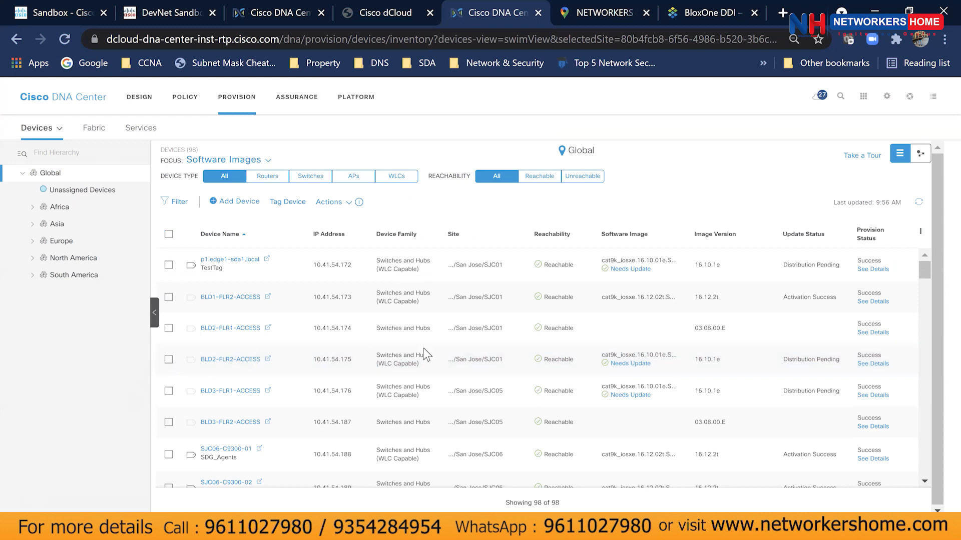
scroll(317, 337, "down", 20)
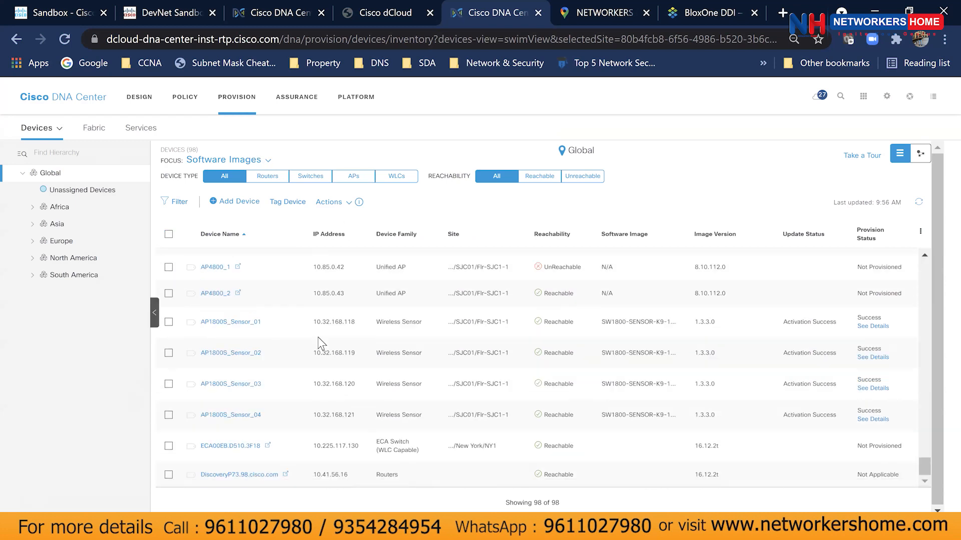
left_click(874, 275)
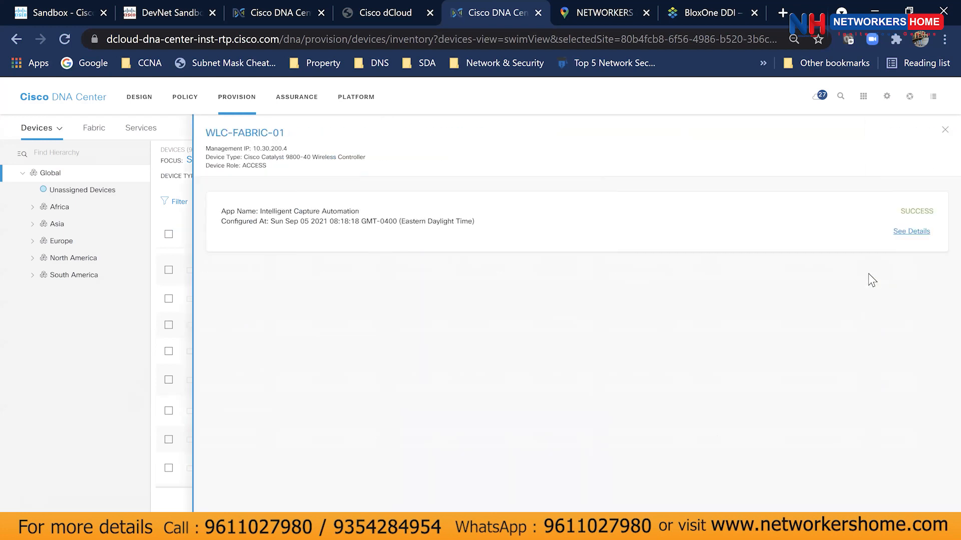
left_click(945, 130)
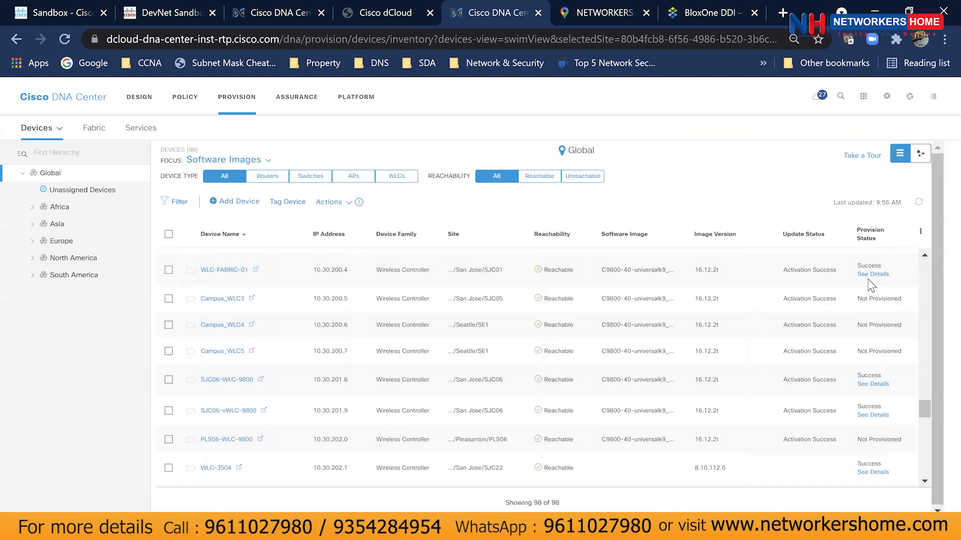
Open the Fabric overview listing Default_LAN_Fabric, SanJose_Fabric and the Transit_SDA network.
scroll(500, 305, "up", 5)
scroll(429, 334, "up", 5)
scroll(428, 335, "up", 2)
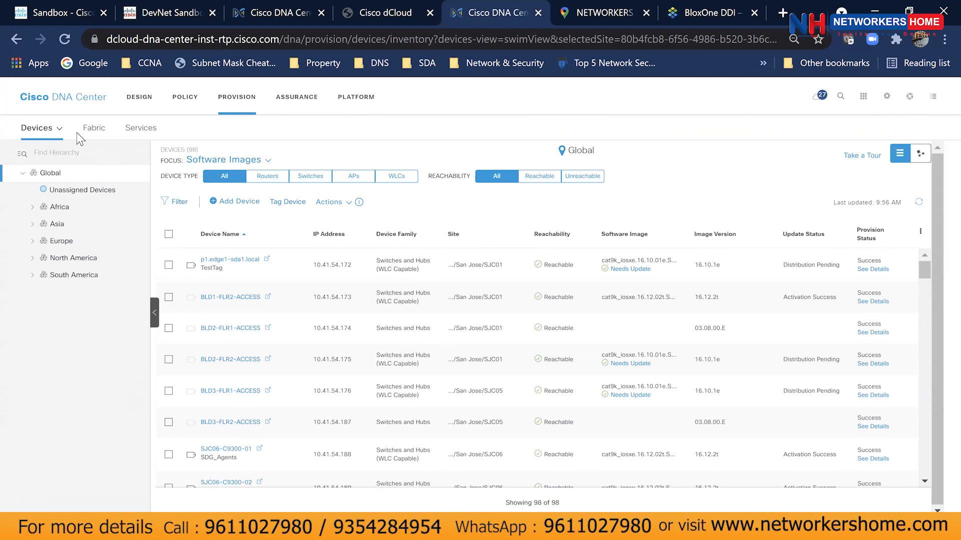
left_click(94, 130)
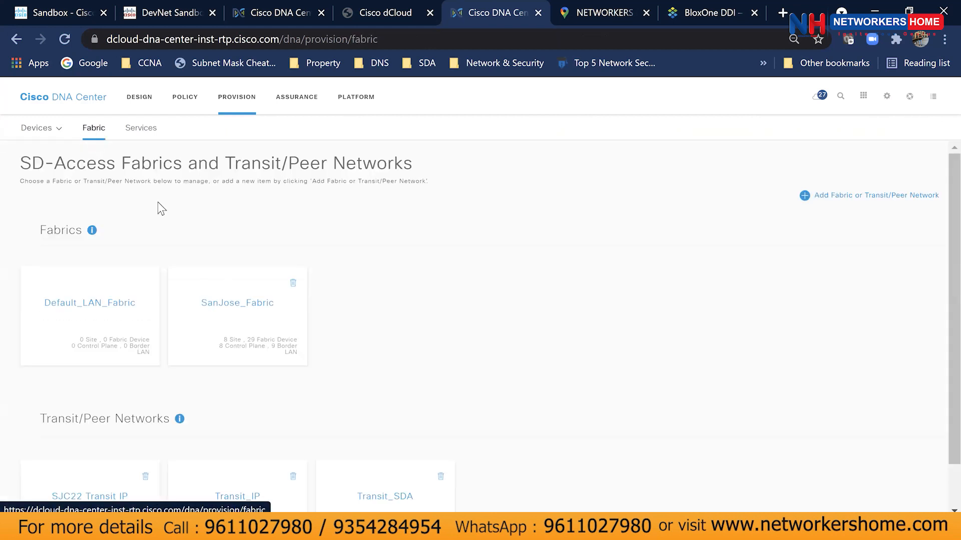
Open SanJose_Fabric's SFO11 topology and select SFO11-C9300-Edge-01 to show its fabric roles.
left_click(195, 335)
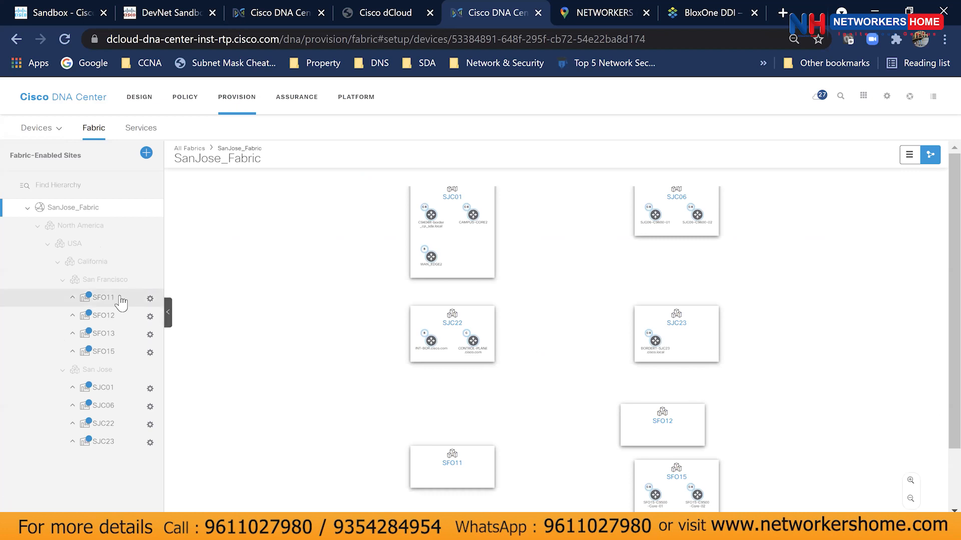
left_click(103, 297)
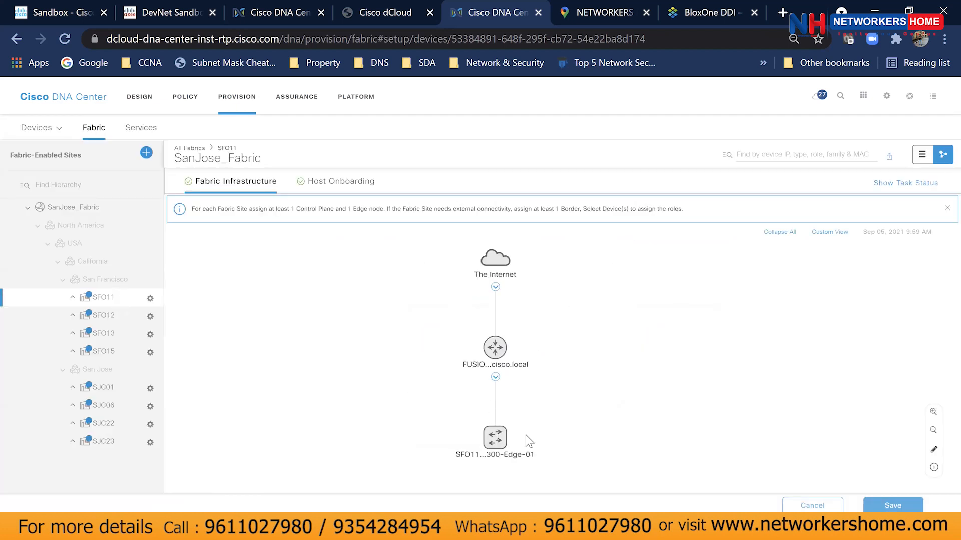
left_click(495, 438)
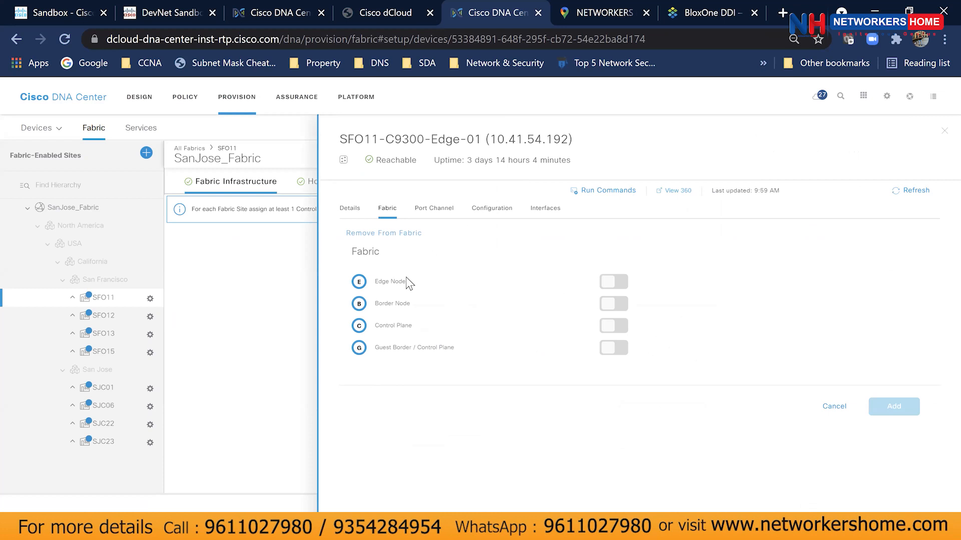
left_click(887, 97)
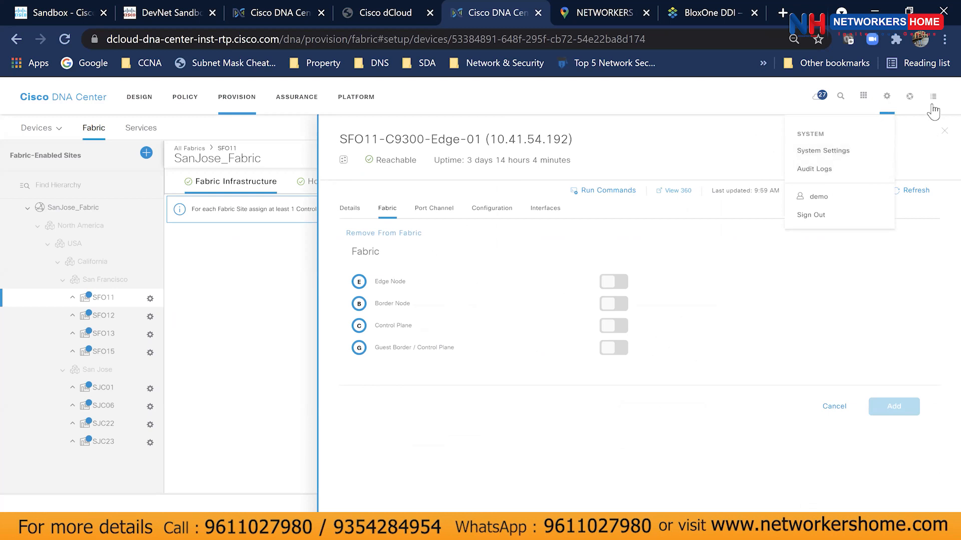
left_click(910, 97)
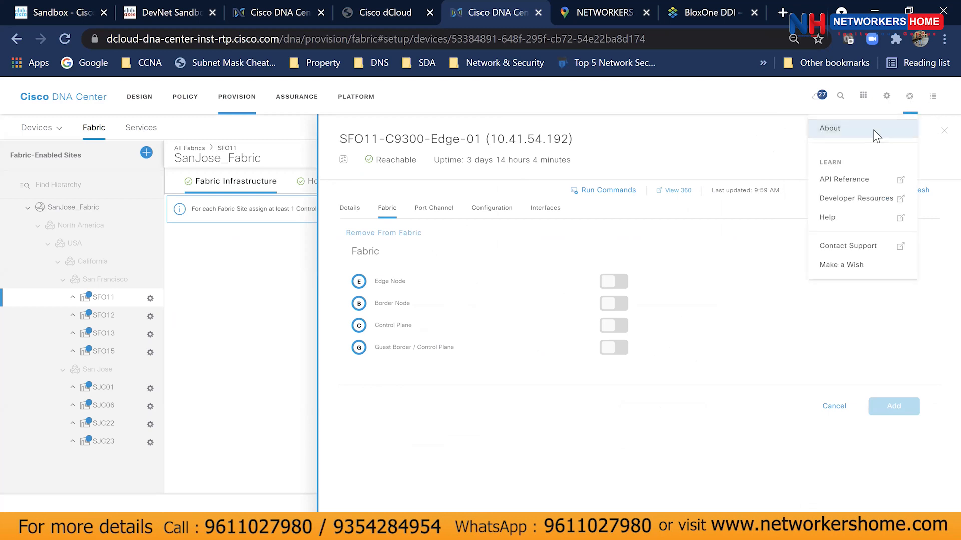
left_click(873, 130)
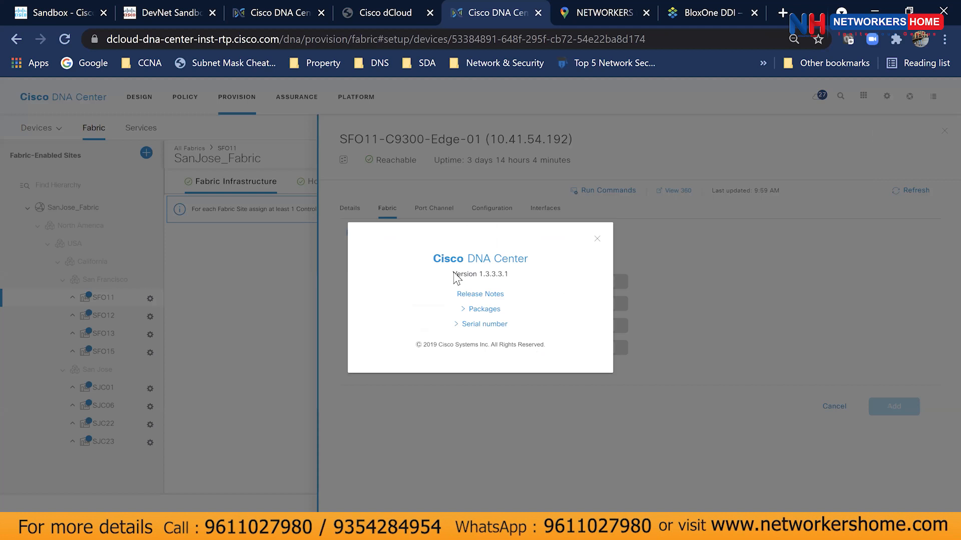
left_click_drag(454, 275, 522, 284)
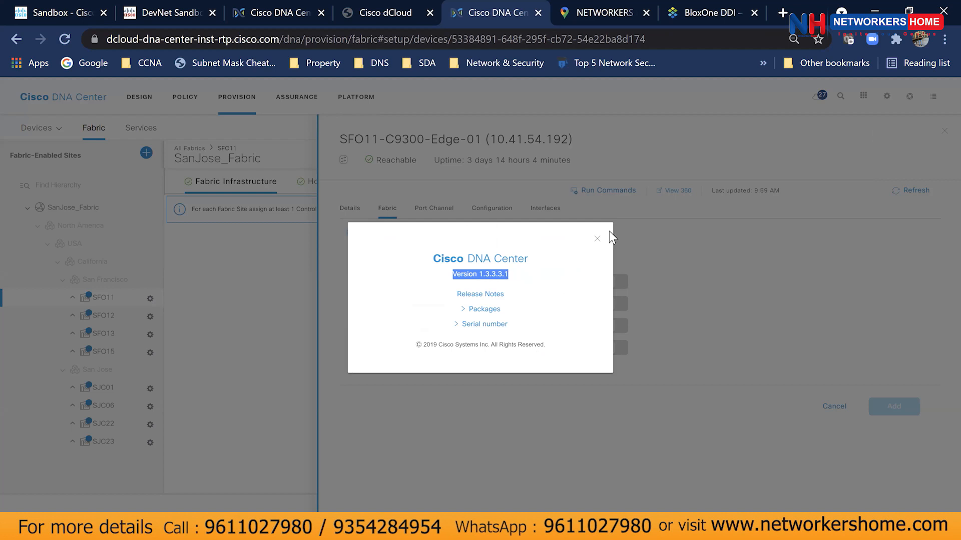
left_click(596, 241)
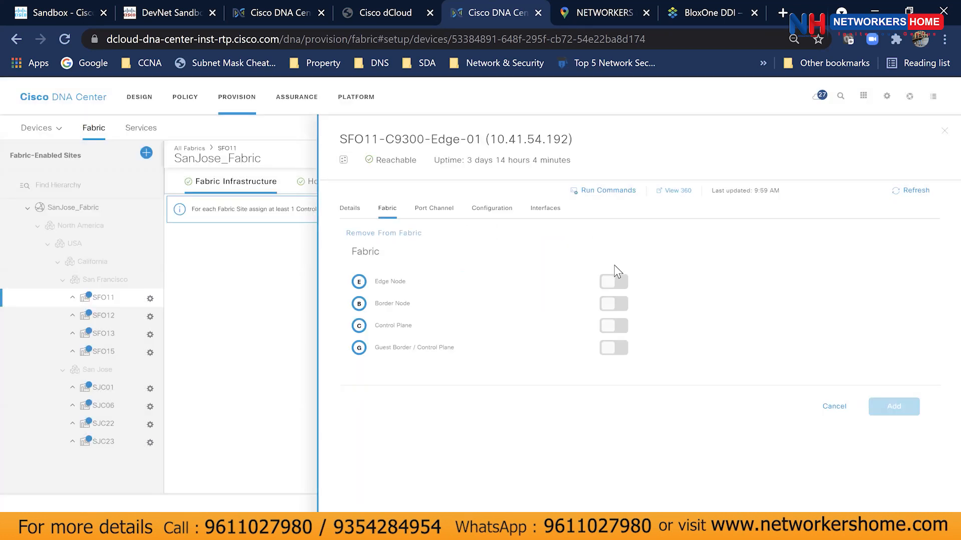
Give SFO11-C9300-Edge-01 the Edge Node role, annotating Embedded Wireless and Border Node, then add and save.
left_click(612, 284)
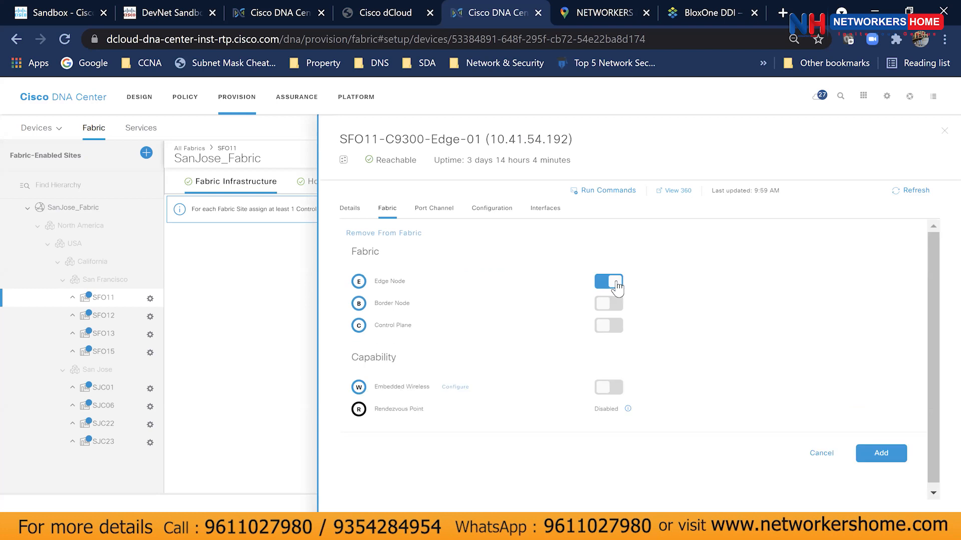
left_click(596, 67)
mouse_move(353, 371)
left_mouse_down()
mouse_move(481, 381)
mouse_move(400, 402)
mouse_move(365, 365)
left_mouse_up()
mouse_move(597, 368)
left_mouse_down()
mouse_move(631, 369)
mouse_move(622, 400)
mouse_move(607, 358)
left_mouse_up()
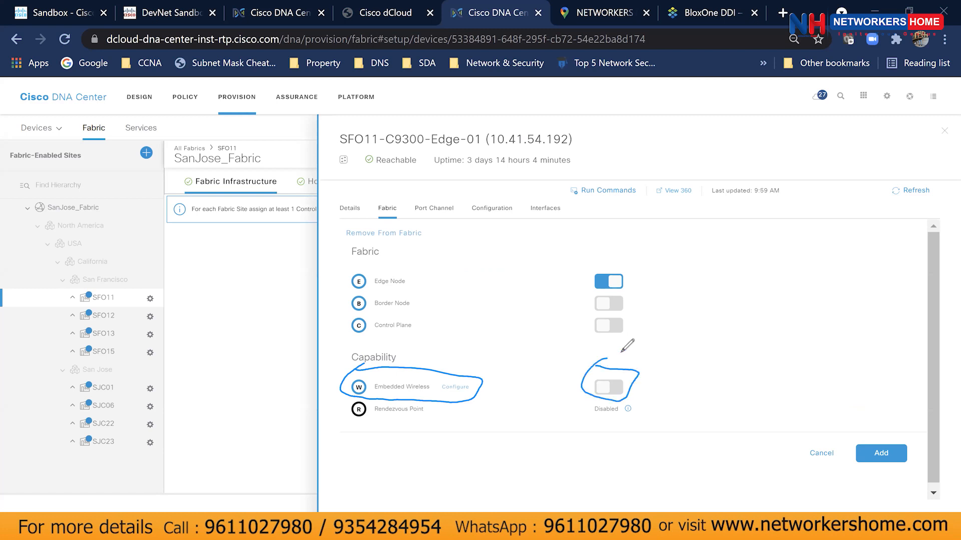
mouse_move(349, 289)
left_mouse_down()
mouse_move(415, 291)
mouse_move(423, 312)
mouse_move(336, 308)
mouse_move(354, 290)
left_mouse_up()
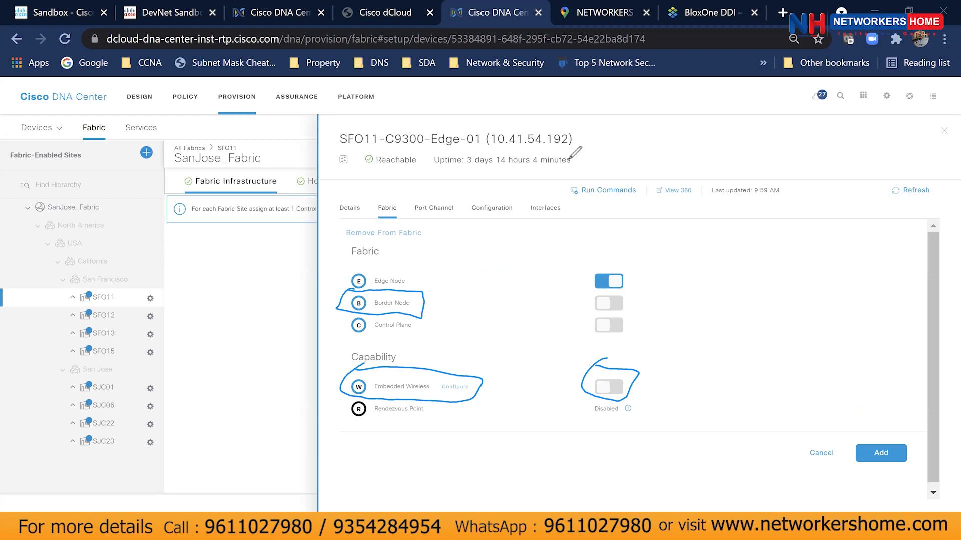
left_click(610, 163)
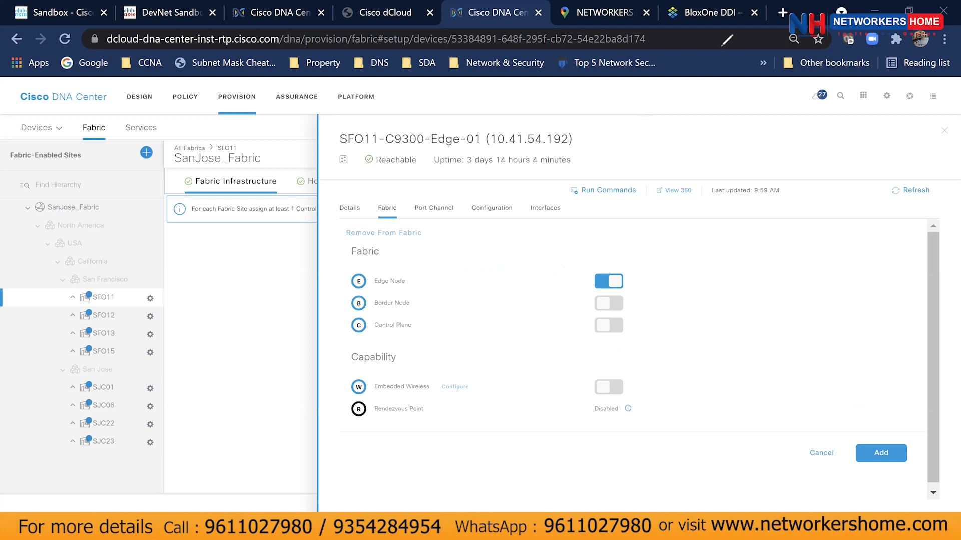
left_click(881, 455)
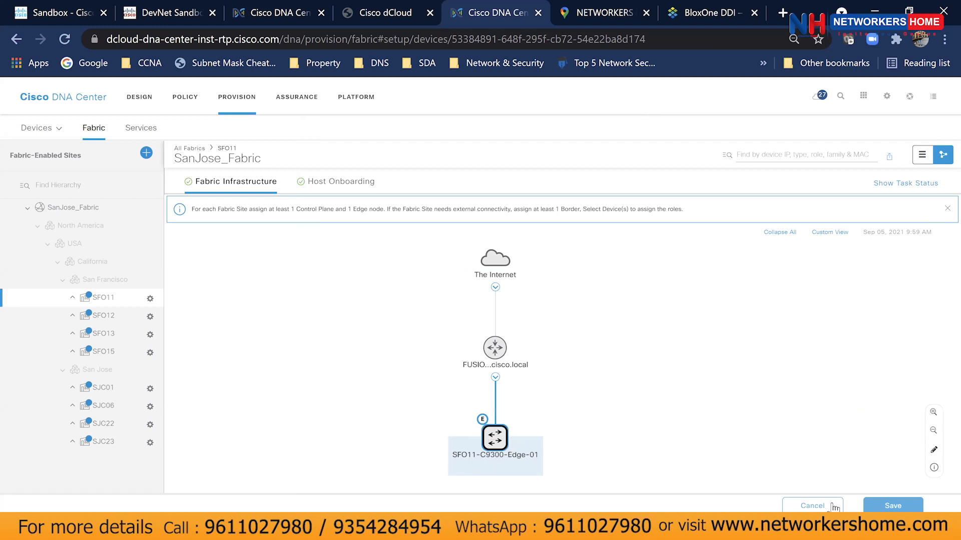
left_click(886, 507)
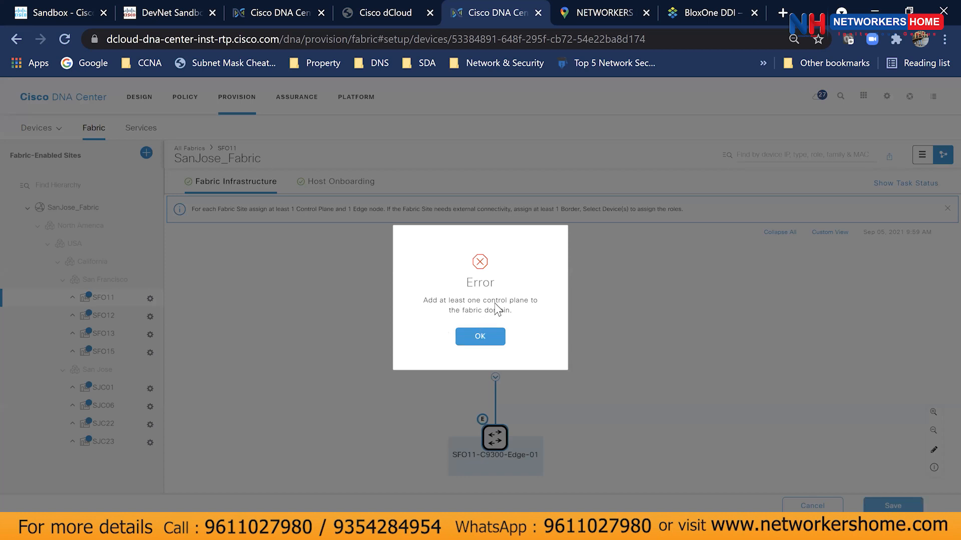
left_click(490, 343)
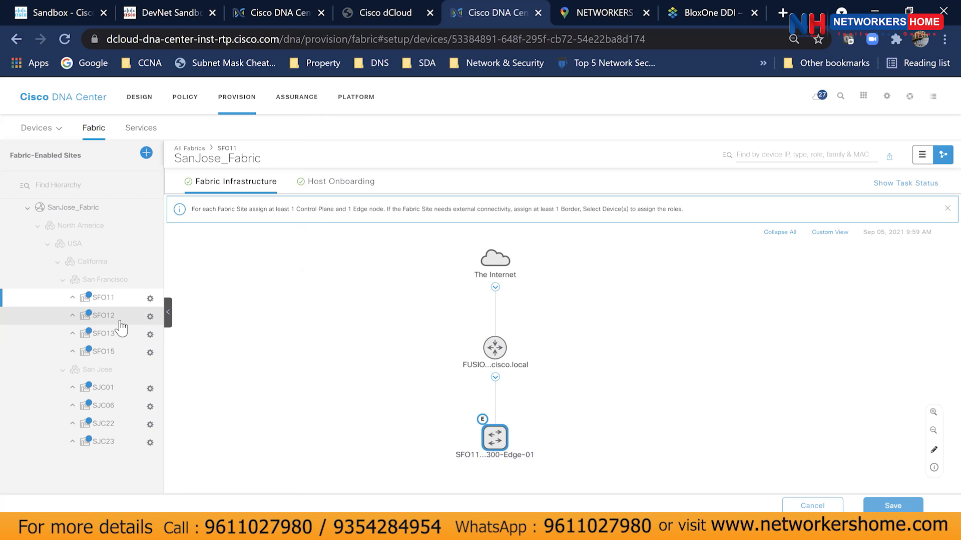
Show the SFO15 topology and inspect SFO15-C9500-Core-01's fabric roles.
left_click(120, 324)
left_click(120, 351)
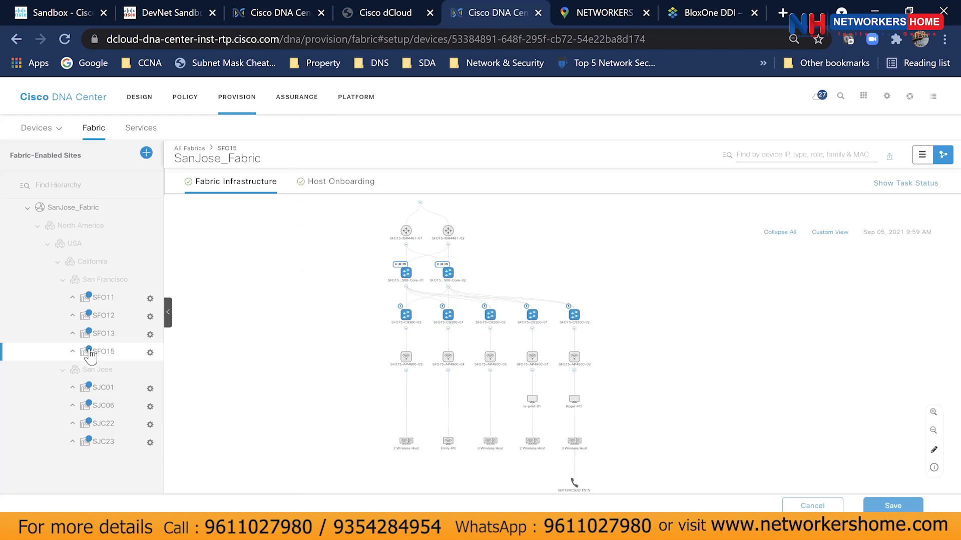
scroll(428, 279, "up", 4)
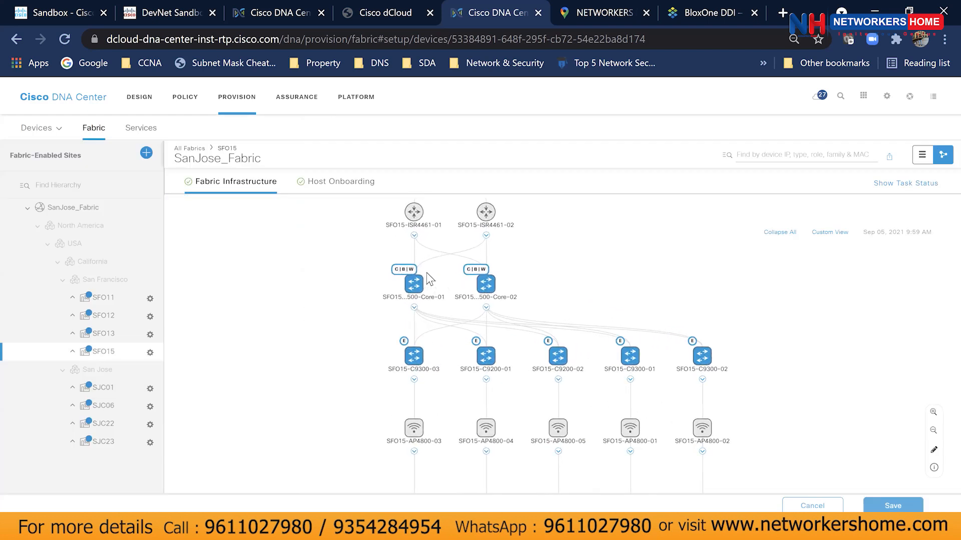
left_click_drag(311, 285, 283, 360)
left_click(378, 352)
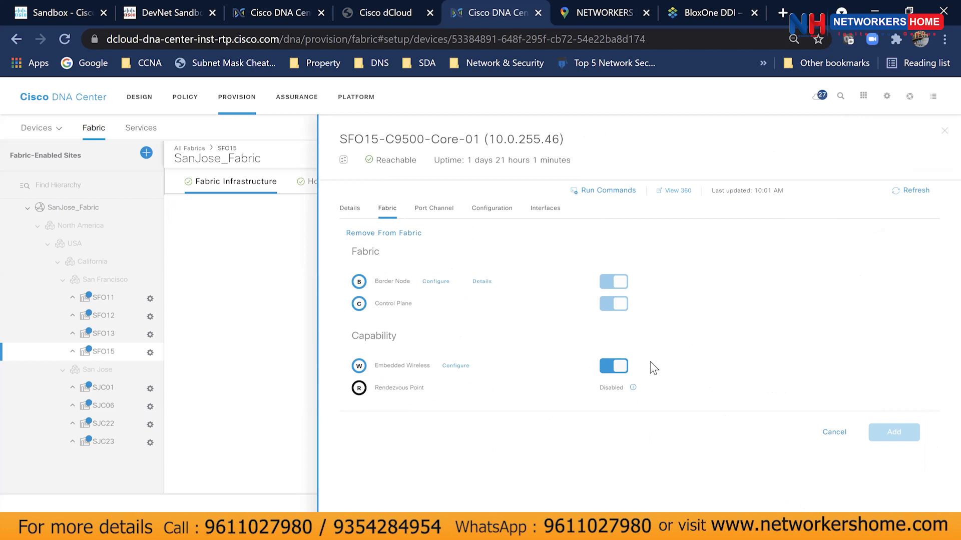
left_click(944, 132)
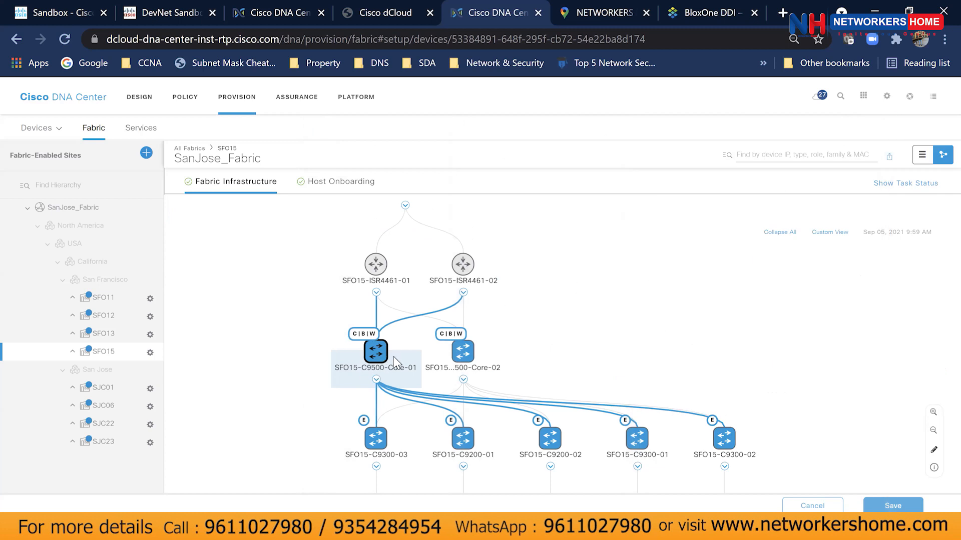
Expand the topology to access points and inspect SFO15-C9300-03's fabric roles.
left_click(377, 378)
left_click(383, 340)
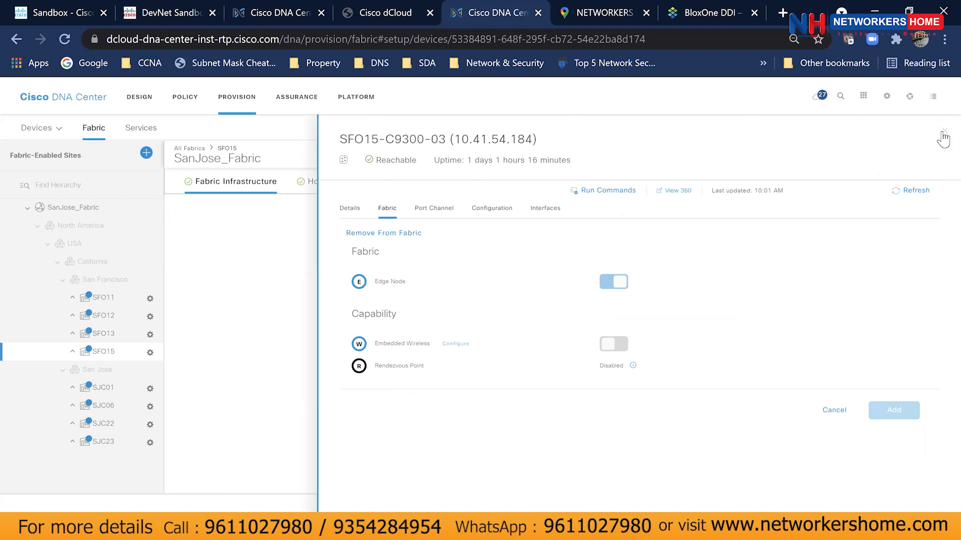
key("XF86AudioRaiseVolume")
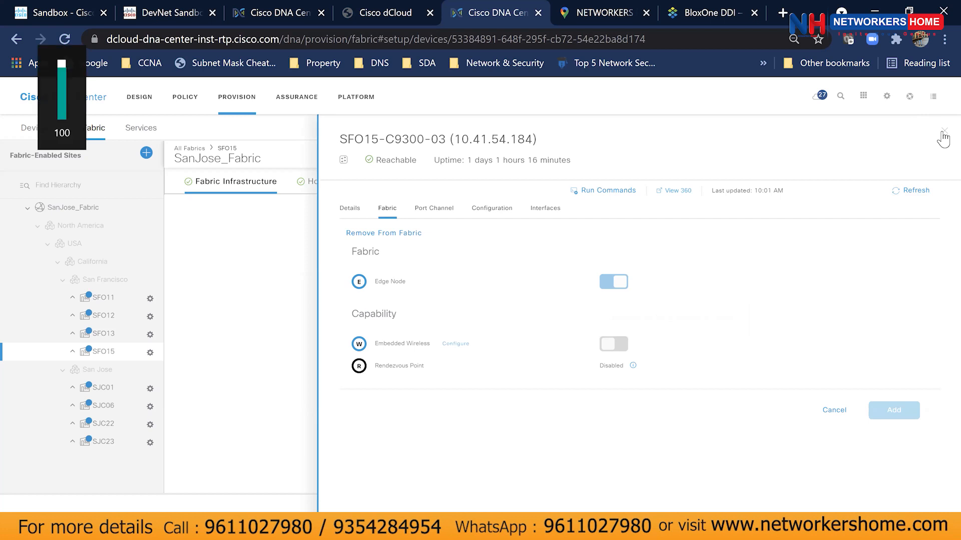
left_click(943, 134)
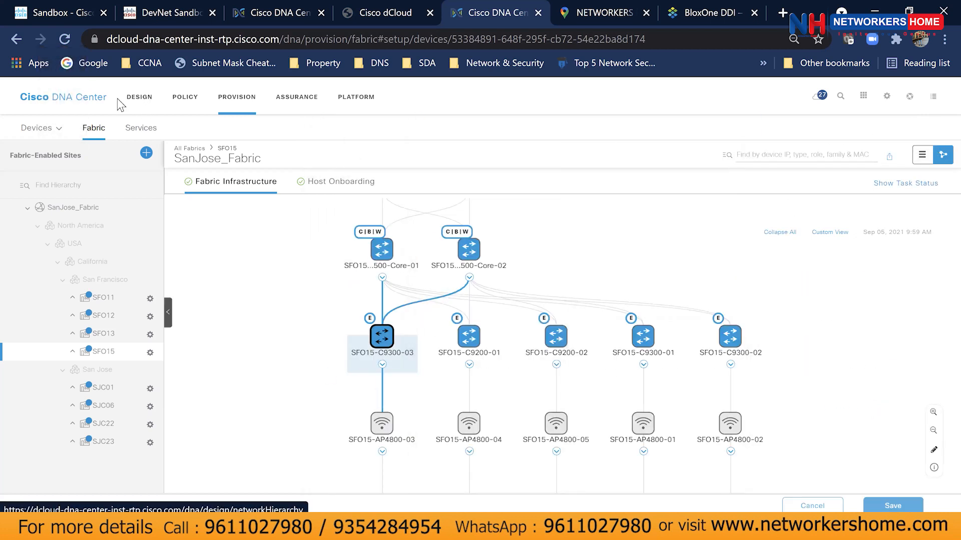
Reopen SanJose_Fabric from the Fabric overview and browse the SFO12 and SFO13 sites.
left_click(229, 103)
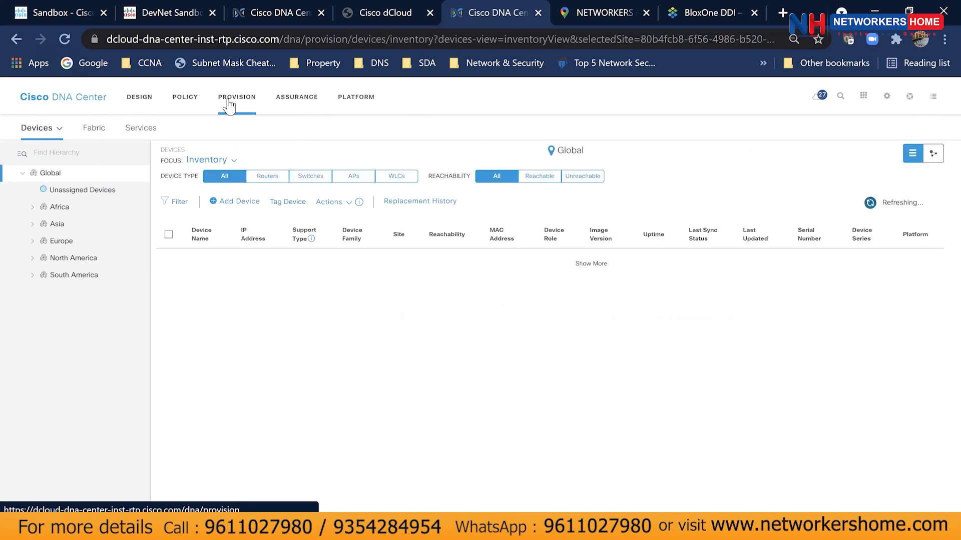
left_click(95, 129)
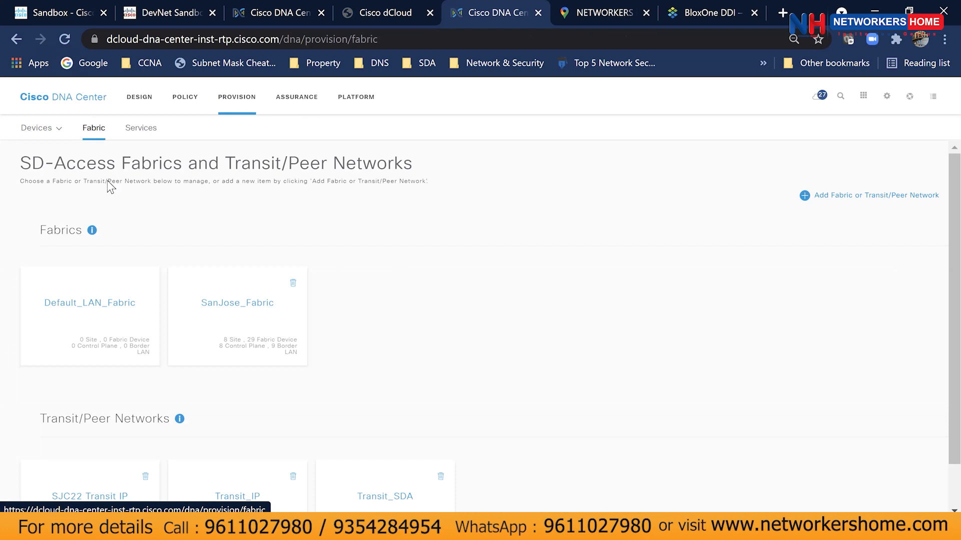
left_click(211, 339)
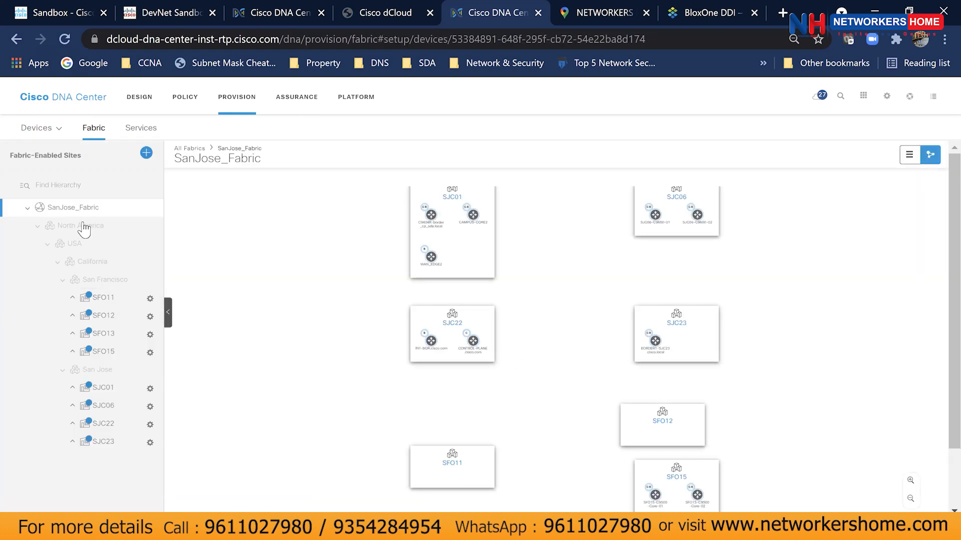
left_click(114, 319)
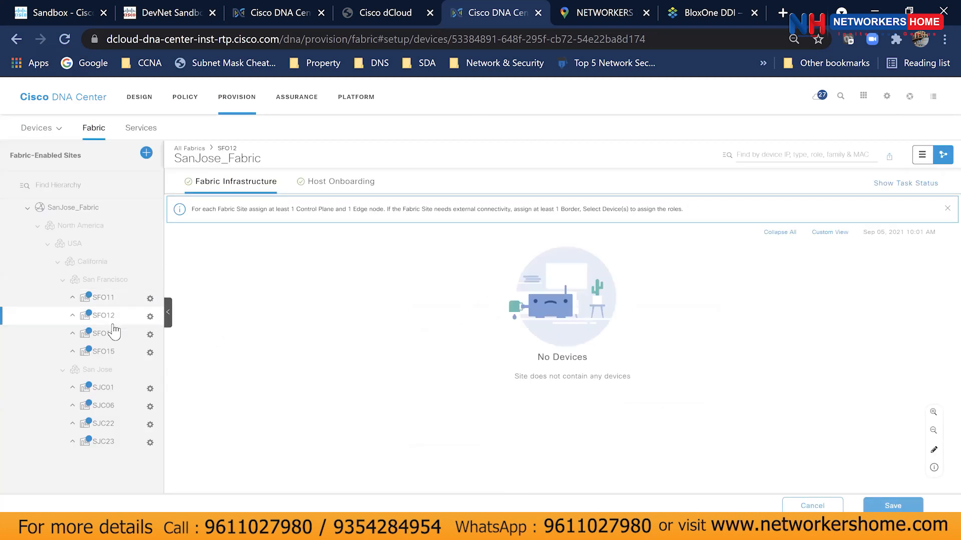
left_click(73, 333)
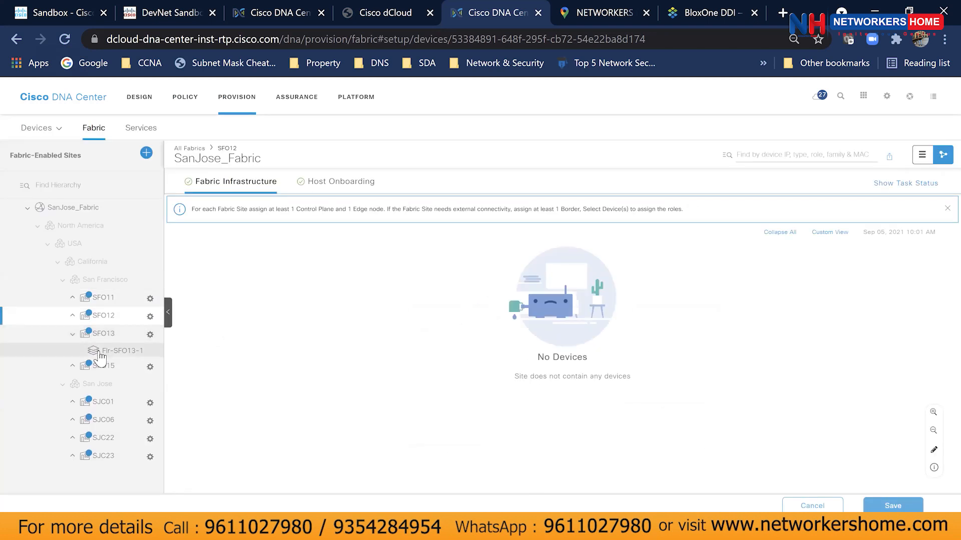
List the 16 devices on floor Flr-SFO15-1, then return to the full SFO15 topology.
left_click(101, 371)
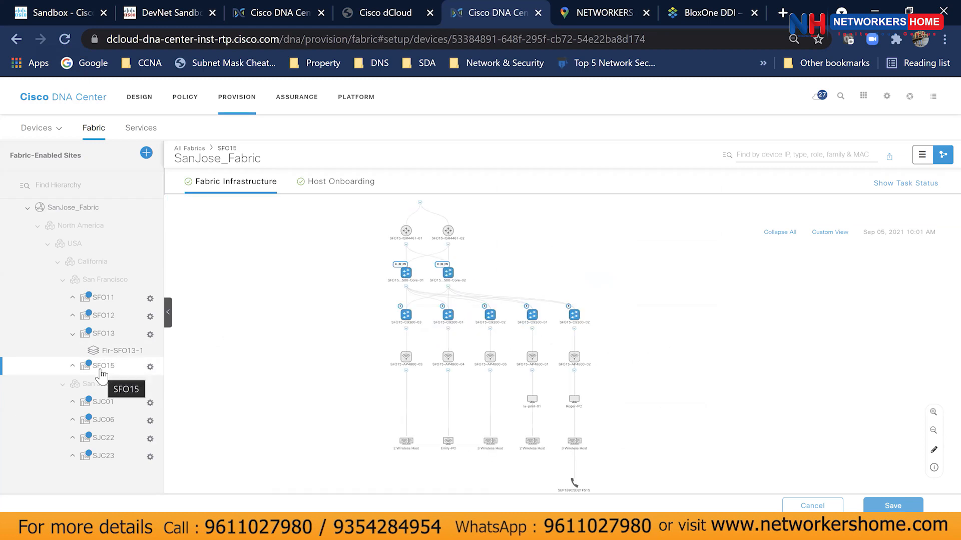
left_click(74, 366)
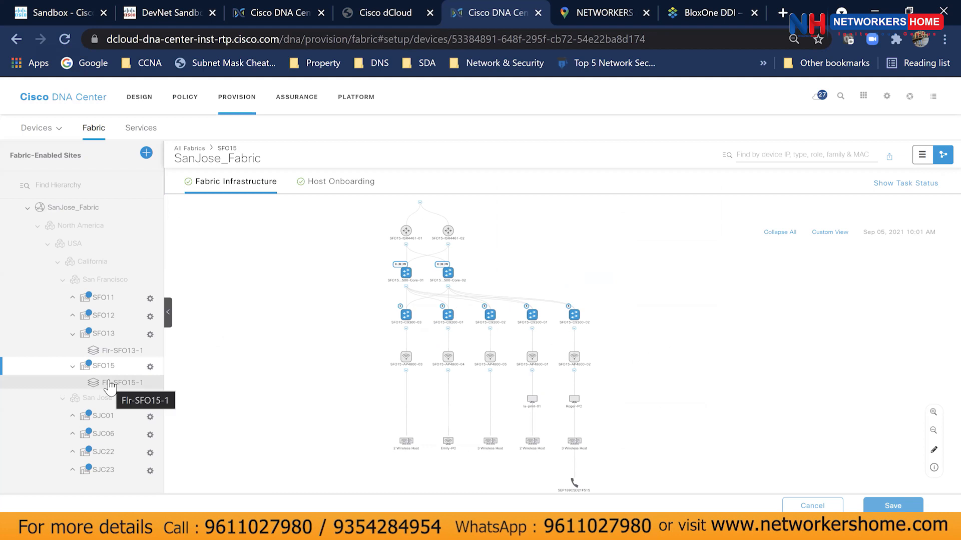
left_click(111, 386)
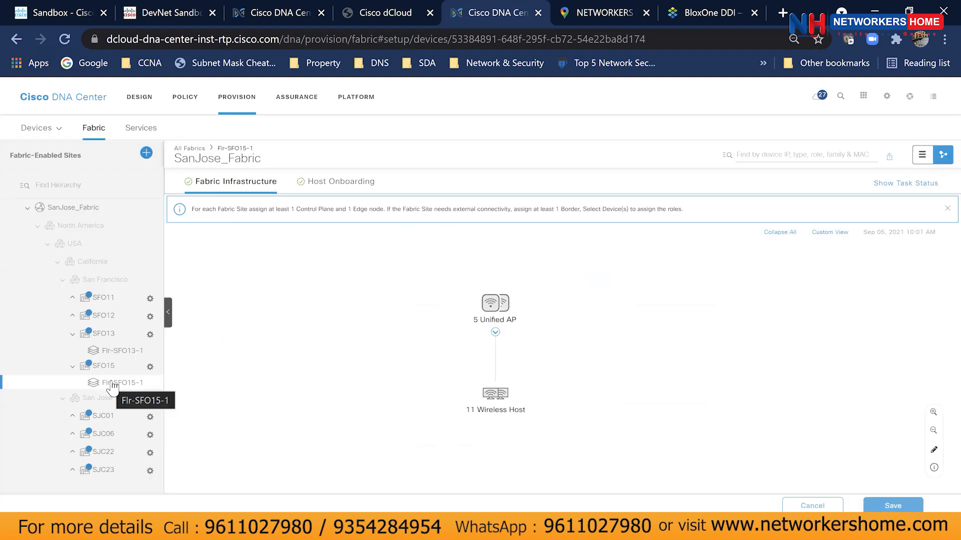
left_click(494, 332)
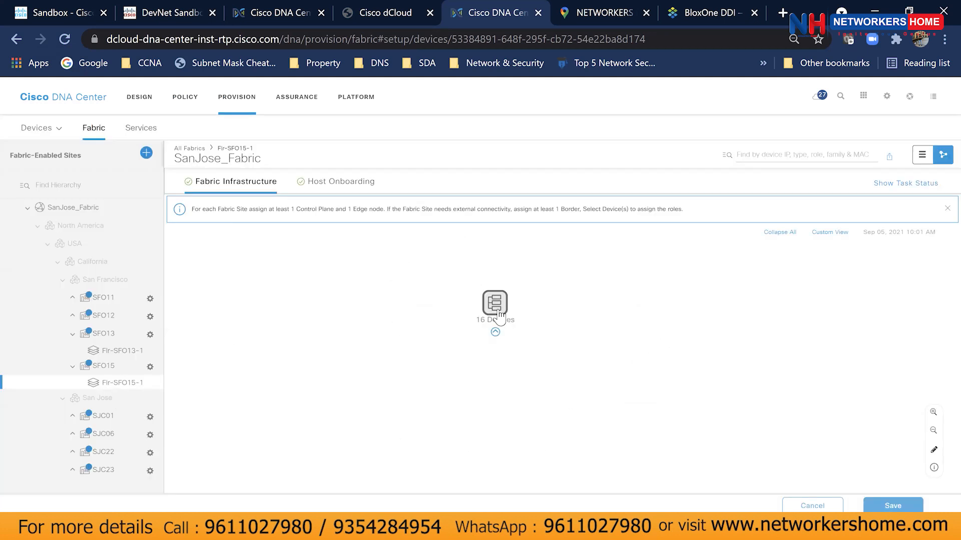
left_click(499, 315)
scroll(861, 350, "down", 5)
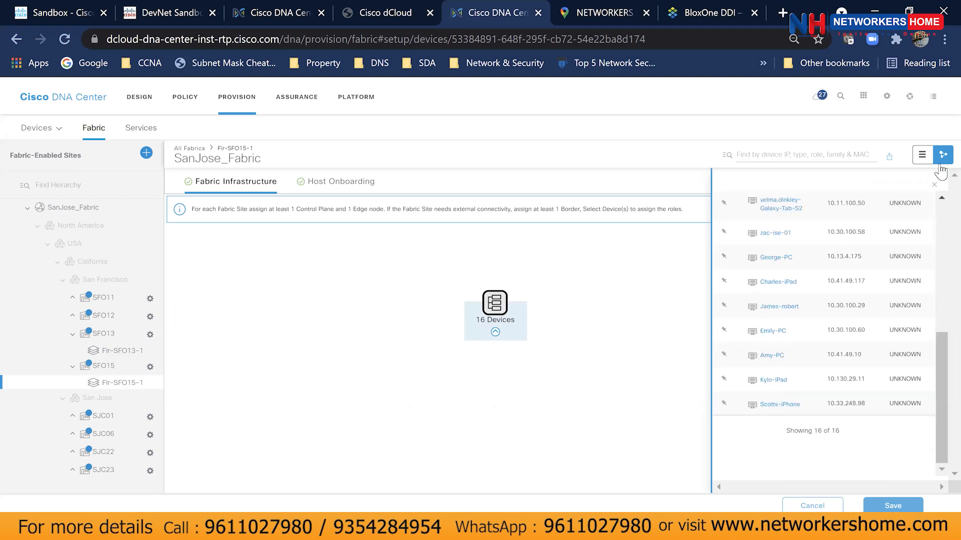
left_click(934, 185)
left_click(113, 369)
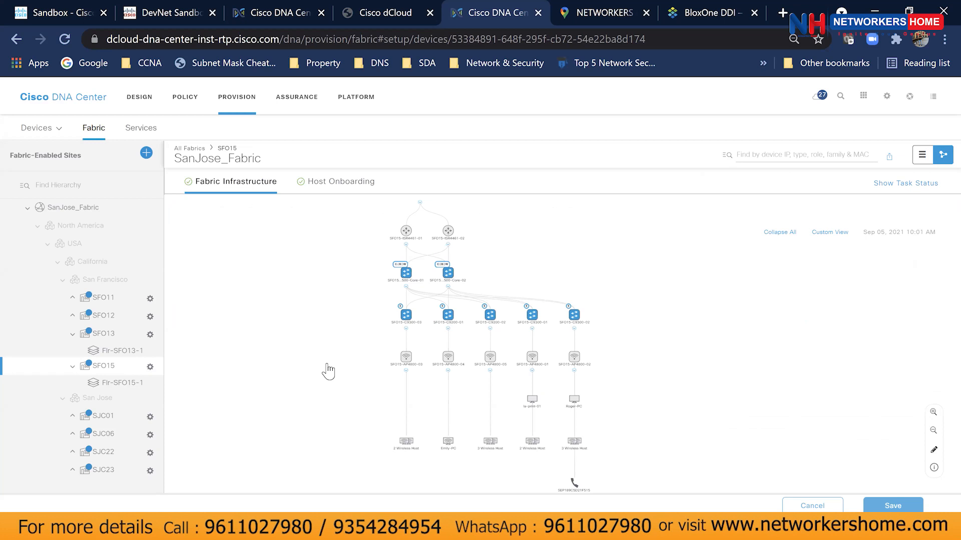
scroll(328, 371, "up", 5)
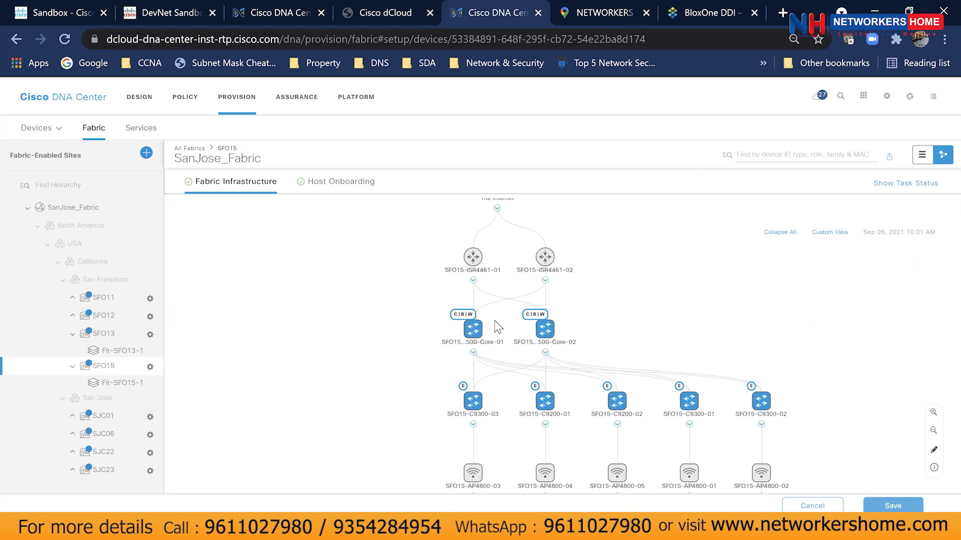
left_click_drag(495, 329, 462, 288)
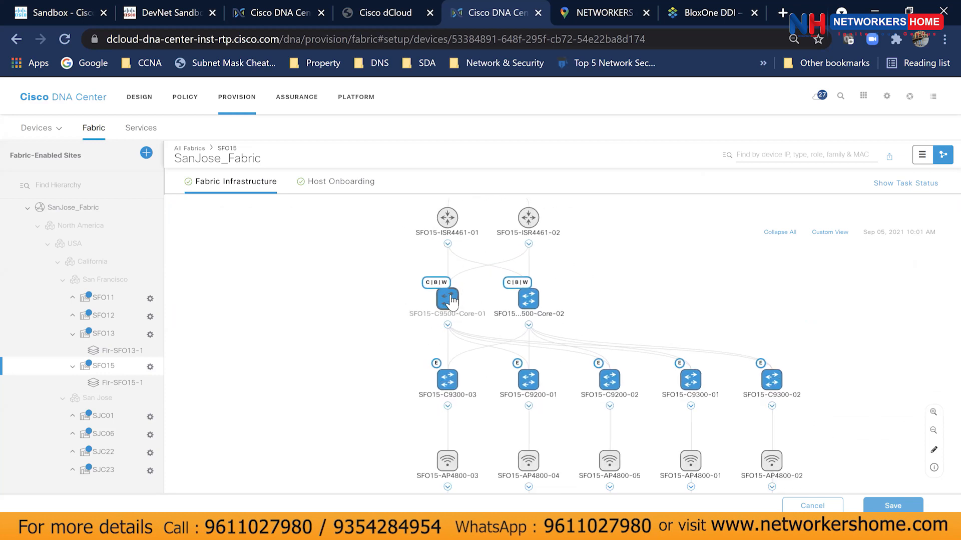
left_click(448, 299)
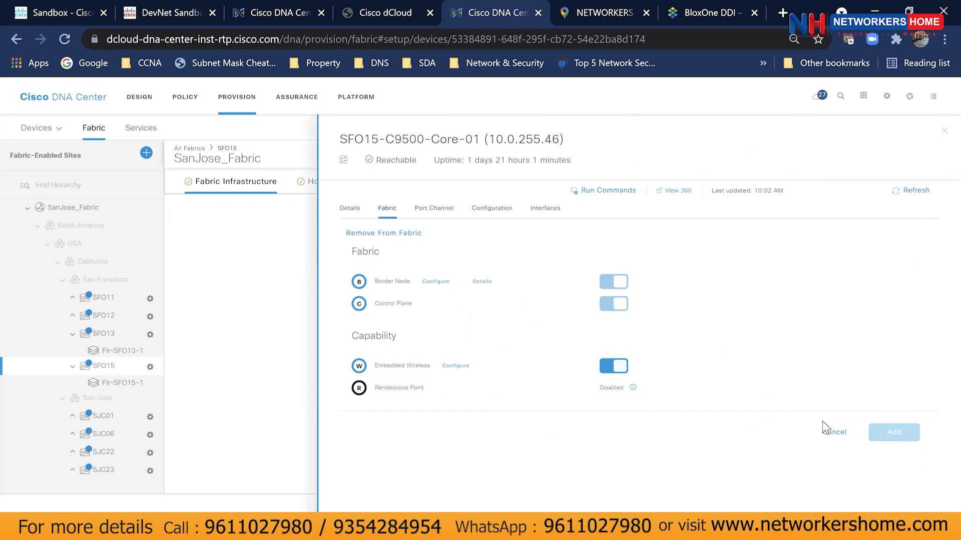
left_click(834, 433)
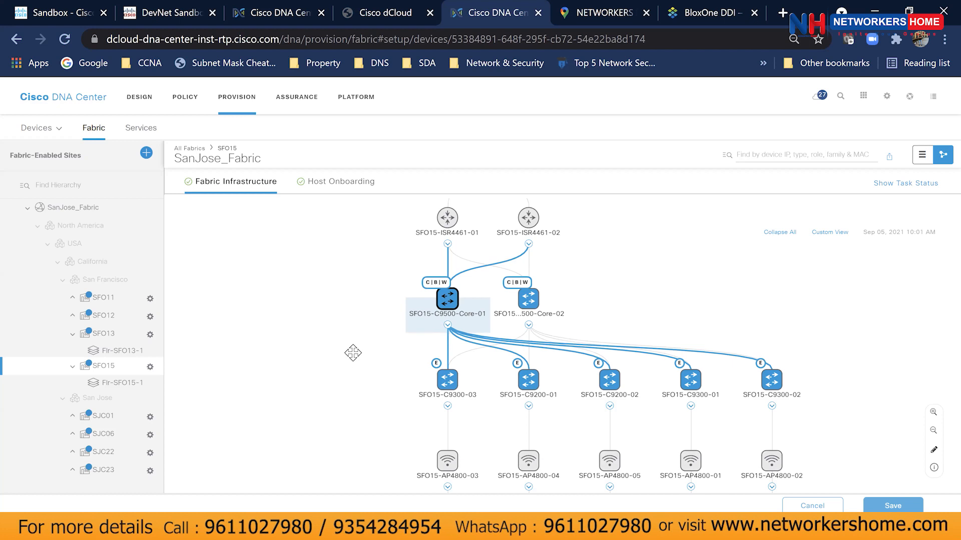
left_click_drag(353, 353, 361, 307)
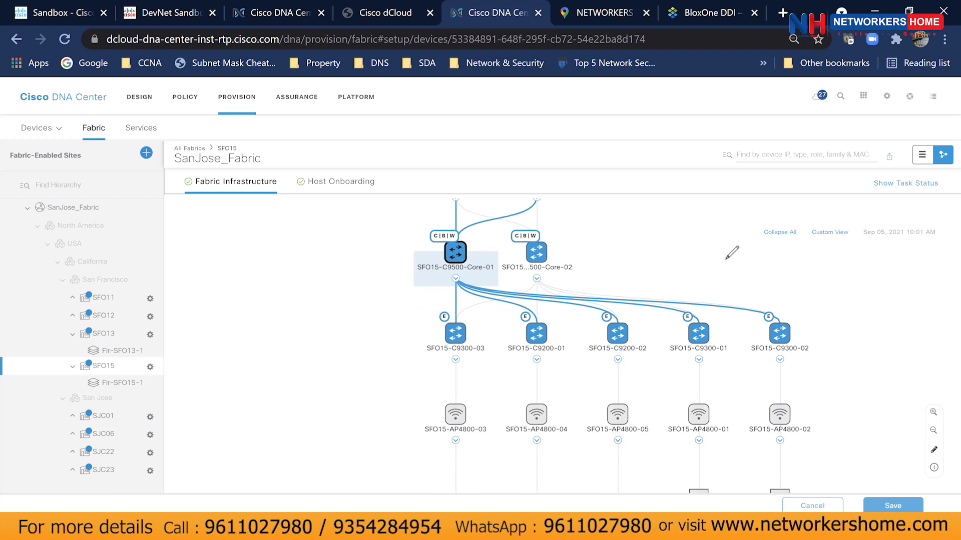
left_click_drag(438, 417, 445, 247)
left_click_drag(439, 407, 447, 421)
left_click_drag(447, 420, 429, 426)
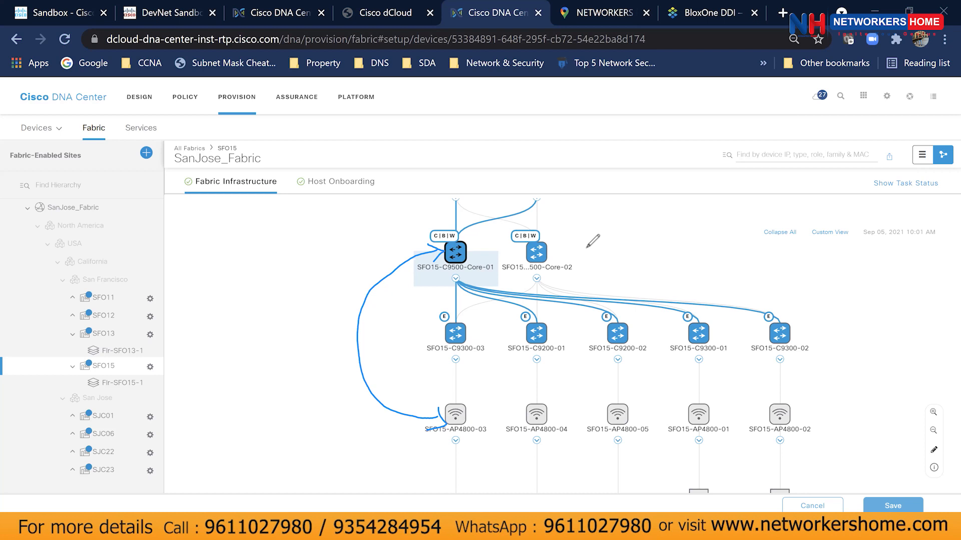
mouse_move(440, 413)
left_mouse_down()
mouse_move(376, 381)
mouse_move(377, 333)
mouse_move(406, 277)
mouse_move(443, 250)
left_mouse_up()
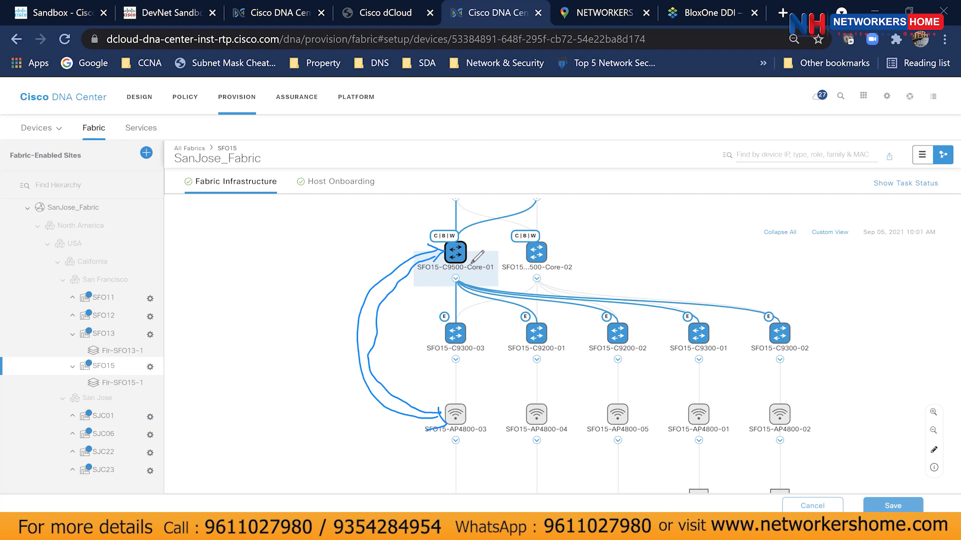
left_click_drag(321, 294, 352, 313)
left_click_drag(354, 300, 350, 312)
mouse_move(274, 250)
left_mouse_down()
mouse_move(282, 265)
mouse_move(322, 282)
mouse_move(274, 293)
mouse_move(306, 320)
left_mouse_up()
mouse_move(463, 402)
left_mouse_down()
mouse_move(455, 360)
mouse_move(450, 400)
mouse_move(481, 395)
mouse_move(518, 449)
left_mouse_up()
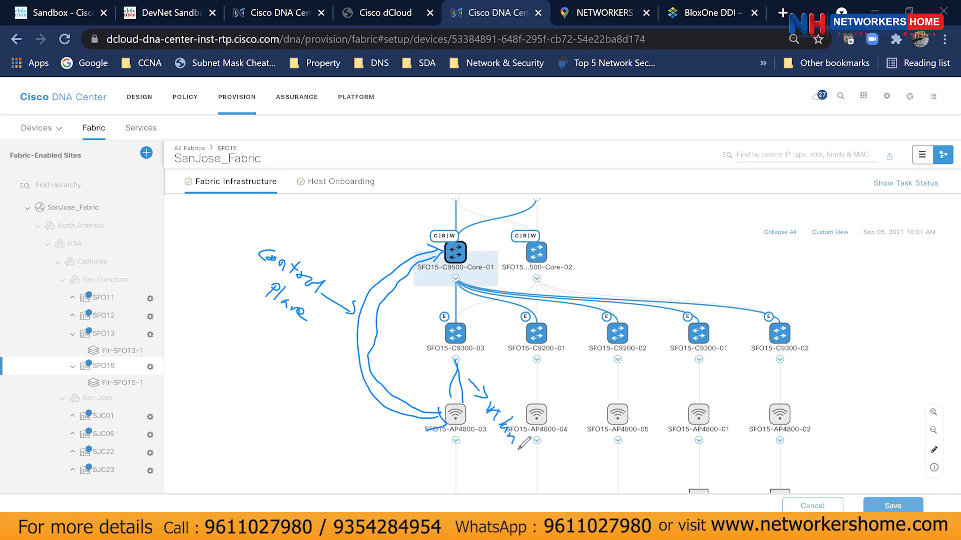
mouse_move(435, 224)
left_mouse_down()
mouse_move(459, 226)
mouse_move(471, 274)
mouse_move(433, 224)
left_mouse_up()
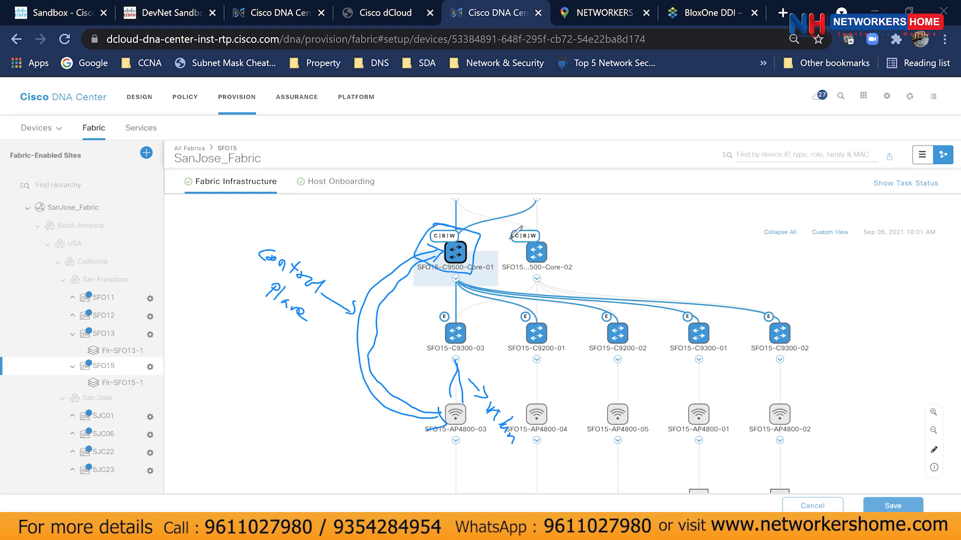
mouse_move(439, 411)
left_mouse_down()
mouse_move(396, 295)
mouse_move(431, 286)
left_mouse_up()
left_click_drag(443, 408, 463, 250)
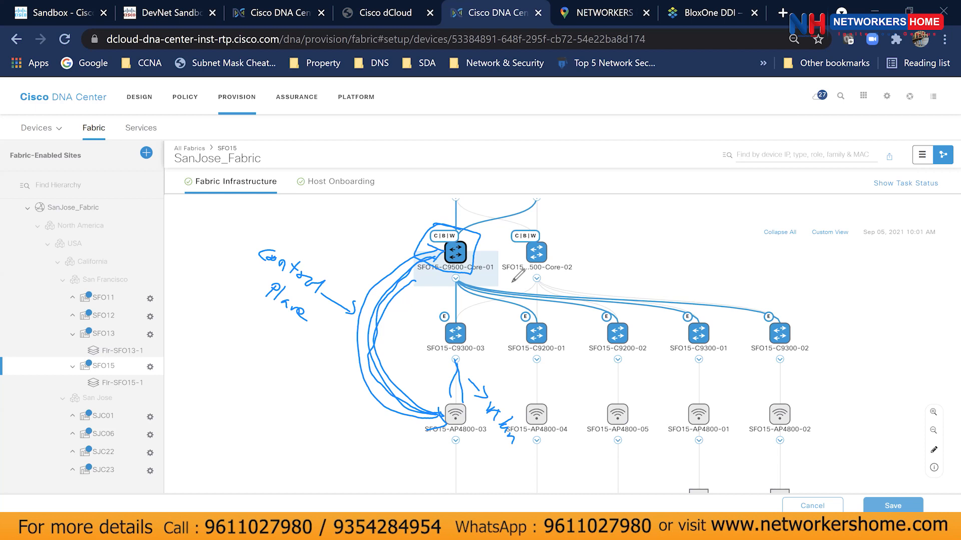
mouse_move(439, 212)
left_mouse_down()
mouse_move(482, 225)
mouse_move(402, 256)
mouse_move(436, 208)
left_mouse_up()
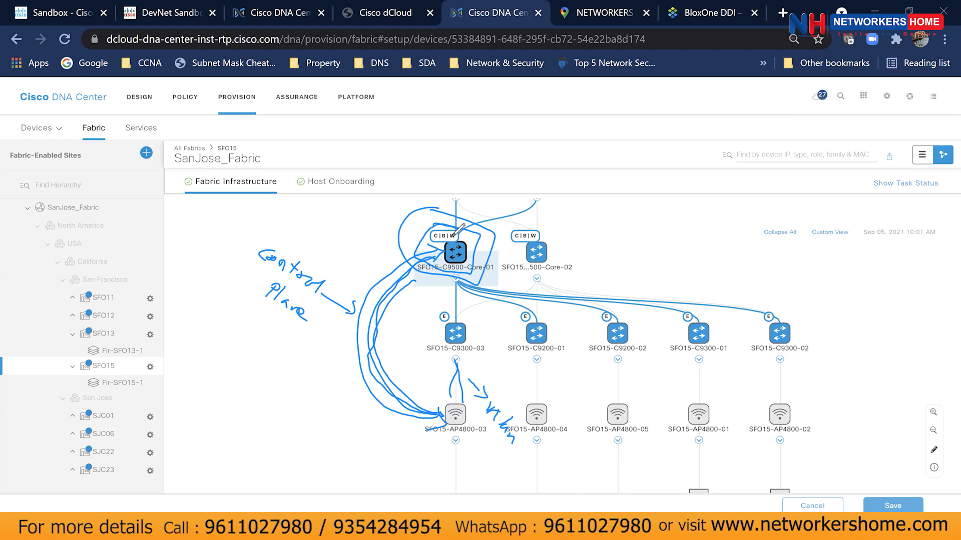
mouse_move(444, 384)
left_mouse_down()
mouse_move(466, 388)
mouse_move(458, 443)
mouse_move(457, 383)
left_mouse_up()
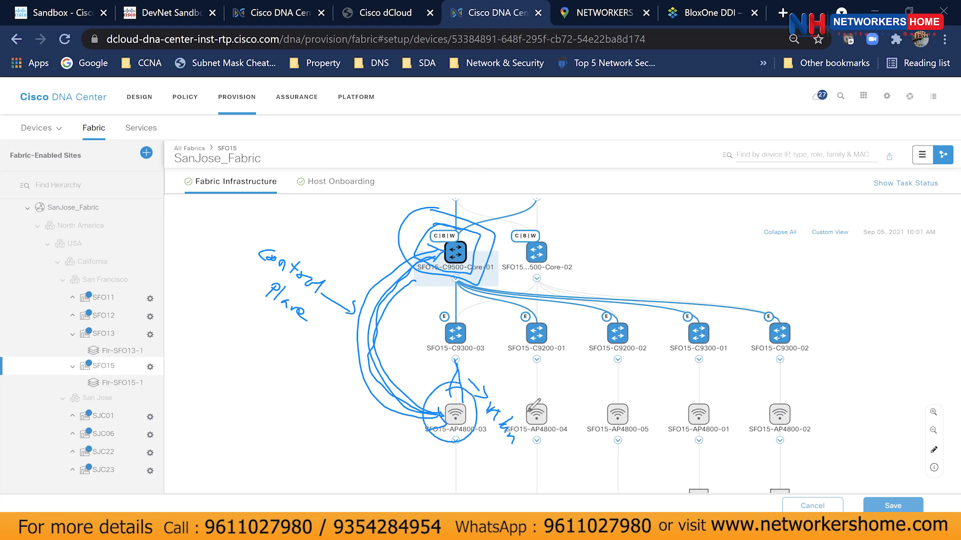
left_click(596, 156)
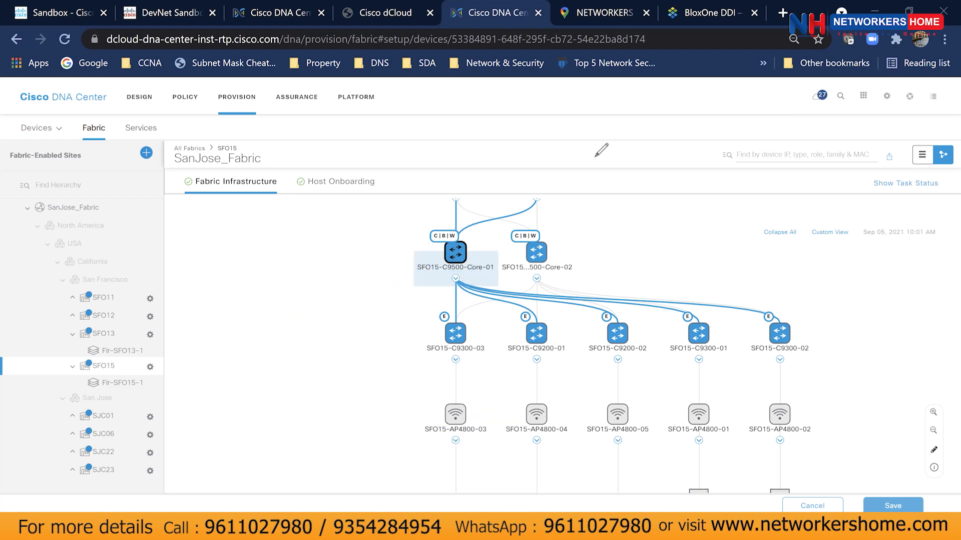
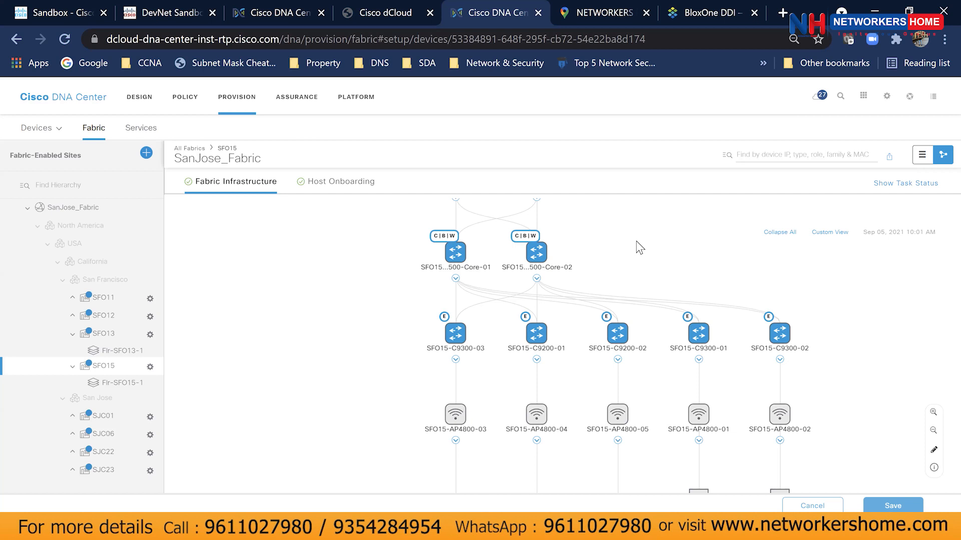
Return to the DNA Center home dashboard and view its Network Snapshot: 66 sites, 98 network devices, 82 licensed devices.
left_click(86, 100)
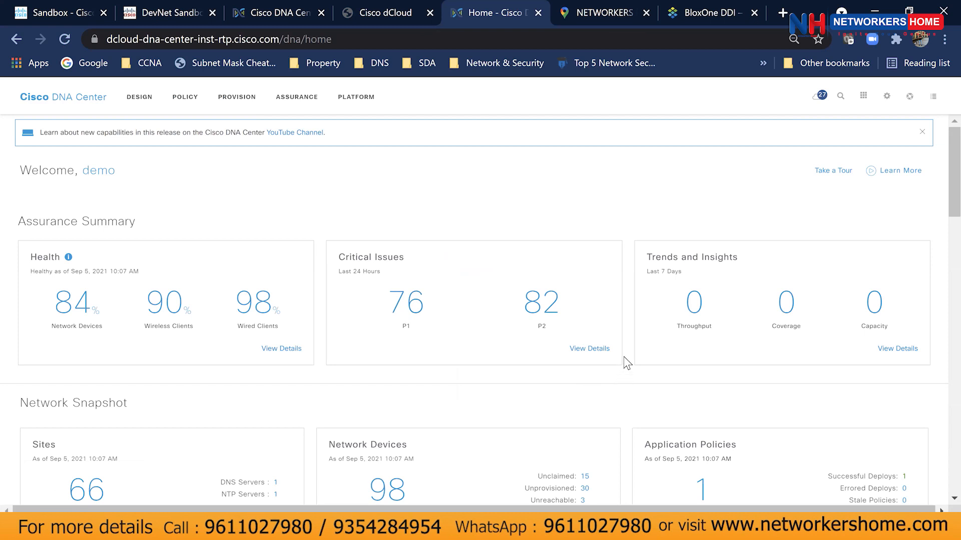
left_click(326, 39)
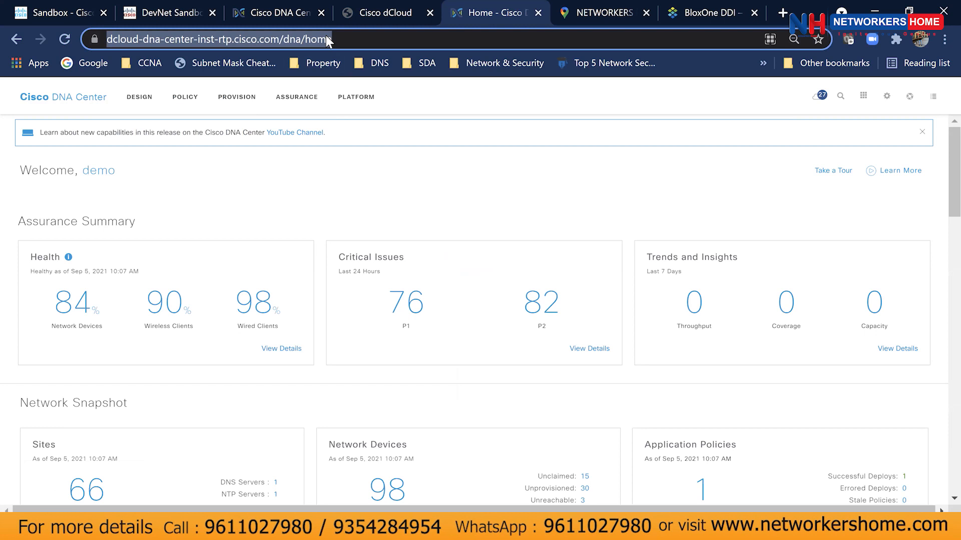
key("alt+Tab")
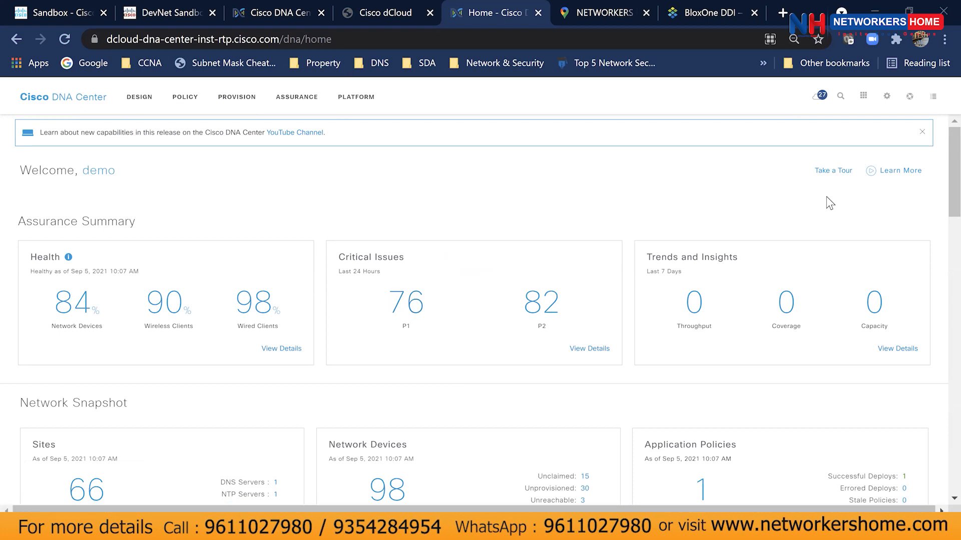
left_click(592, 23)
left_click(515, 24)
scroll(393, 332, "down", 4)
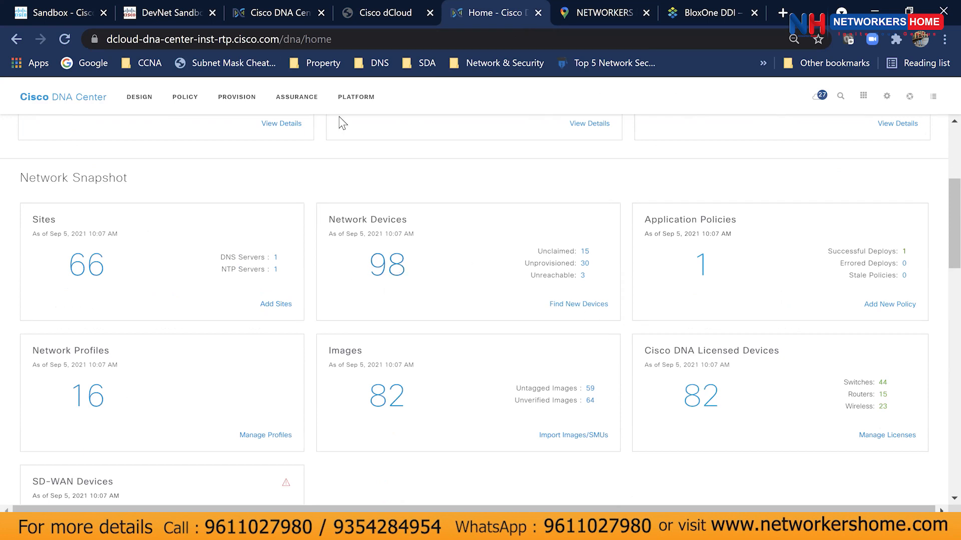
Bring the sandbox instance back to its home dashboard and scroll to its Tools cards.
left_click(284, 14)
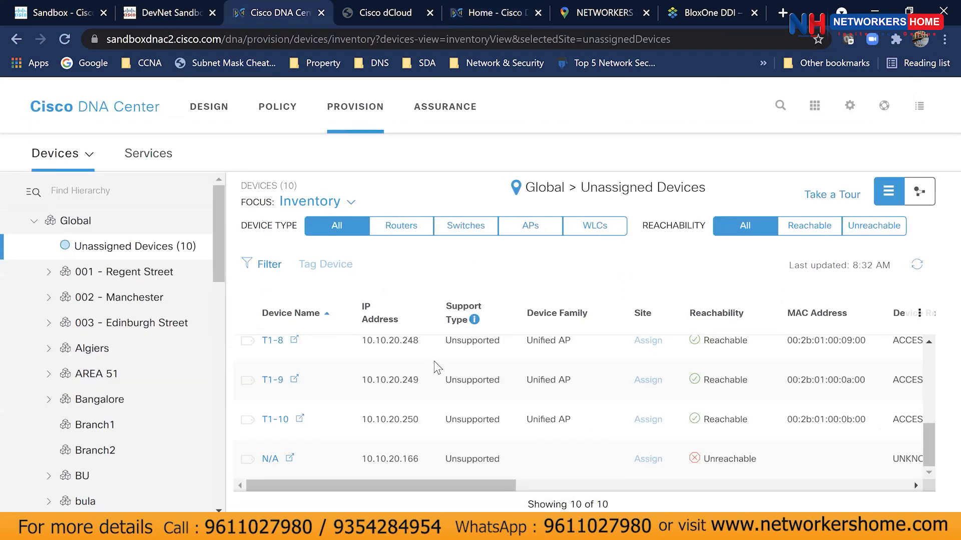
left_click(103, 113)
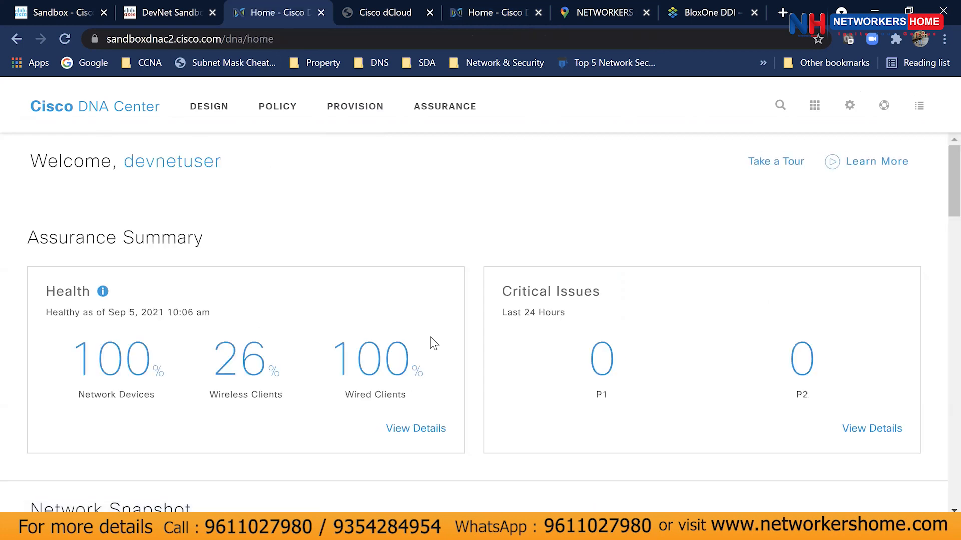
scroll(433, 343, "down", 6)
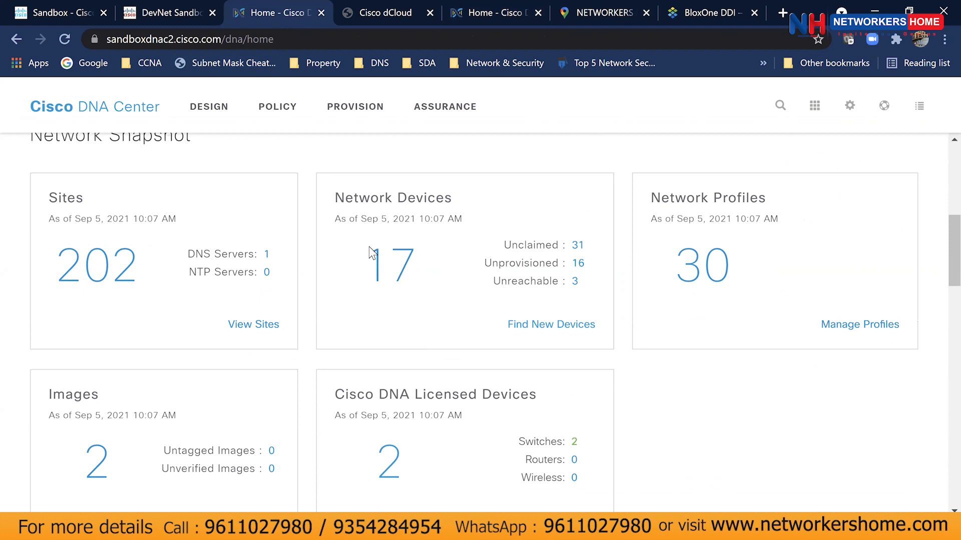
scroll(453, 328, "down", 12)
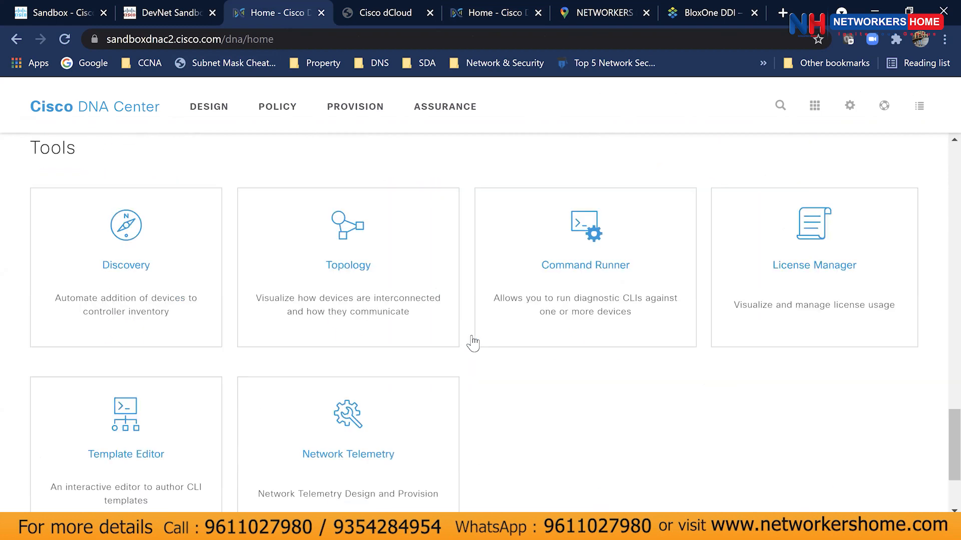
scroll(473, 344, "down", 3)
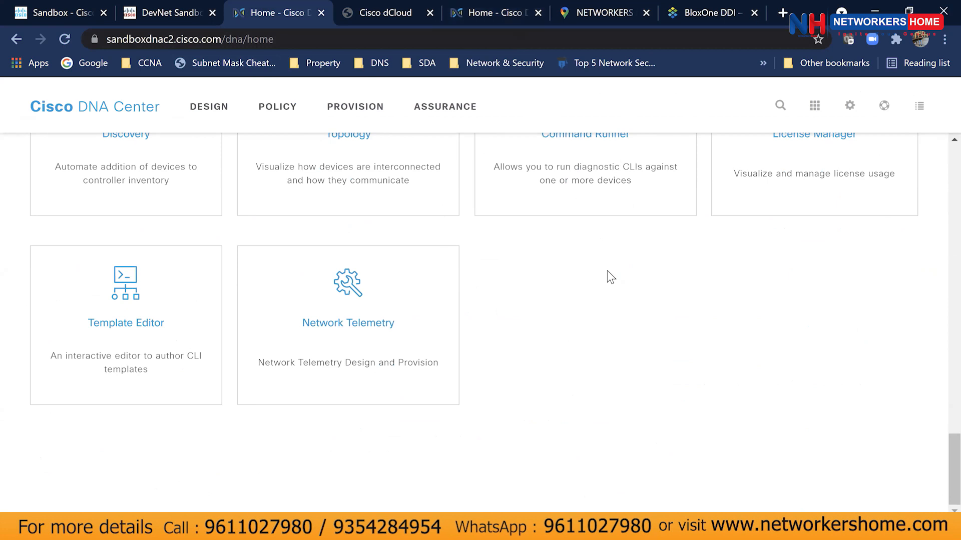
left_click(632, 24)
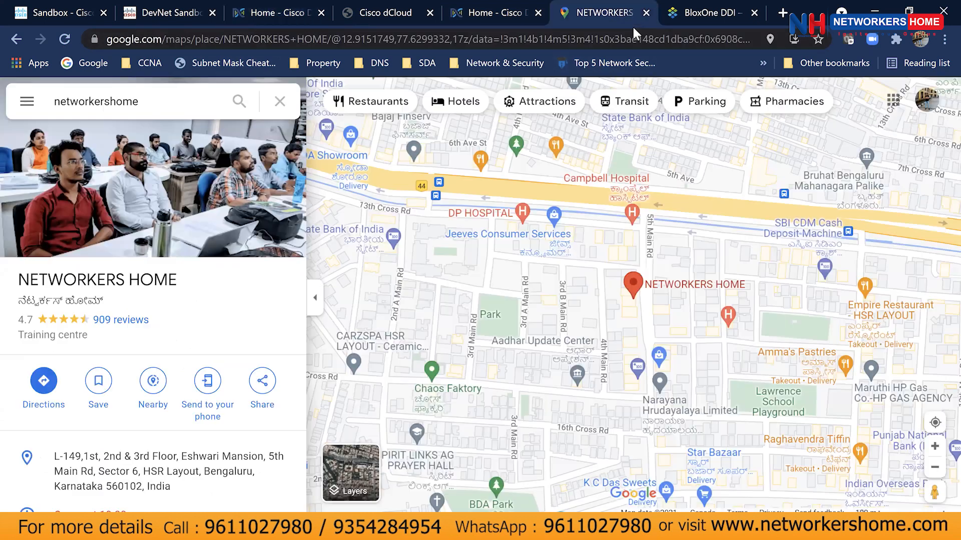
Scroll through the dCloud DNA Center home dashboard sections.
left_click(469, 24)
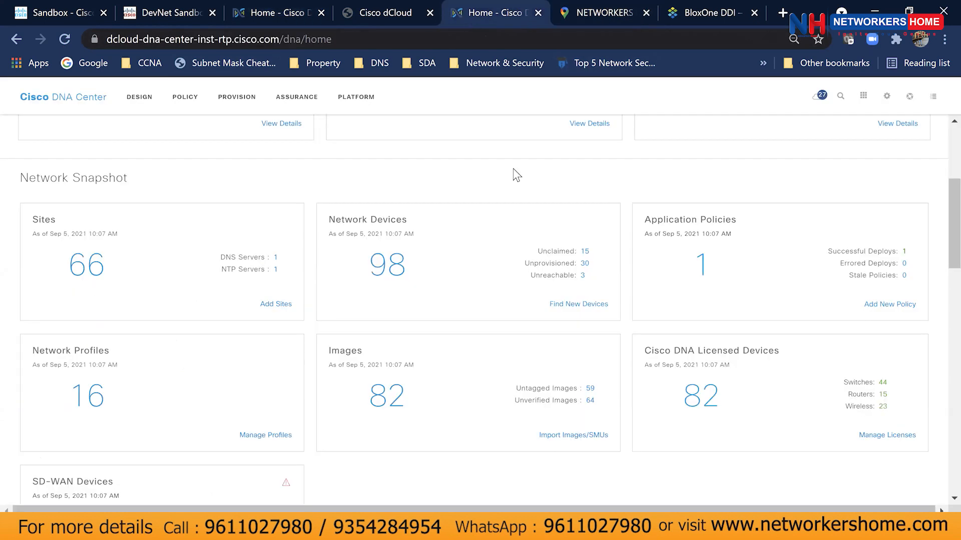
scroll(625, 258, "up", 5)
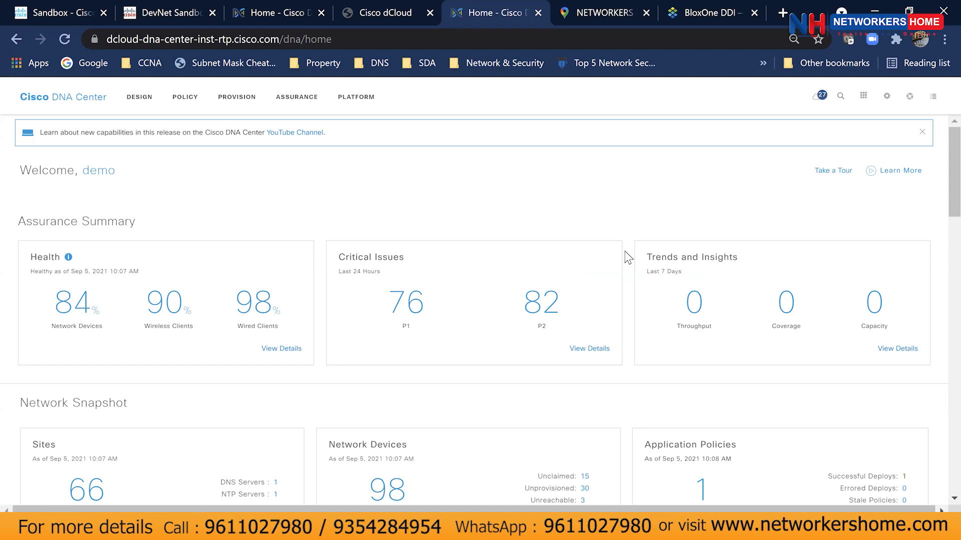
scroll(629, 258, "down", 12)
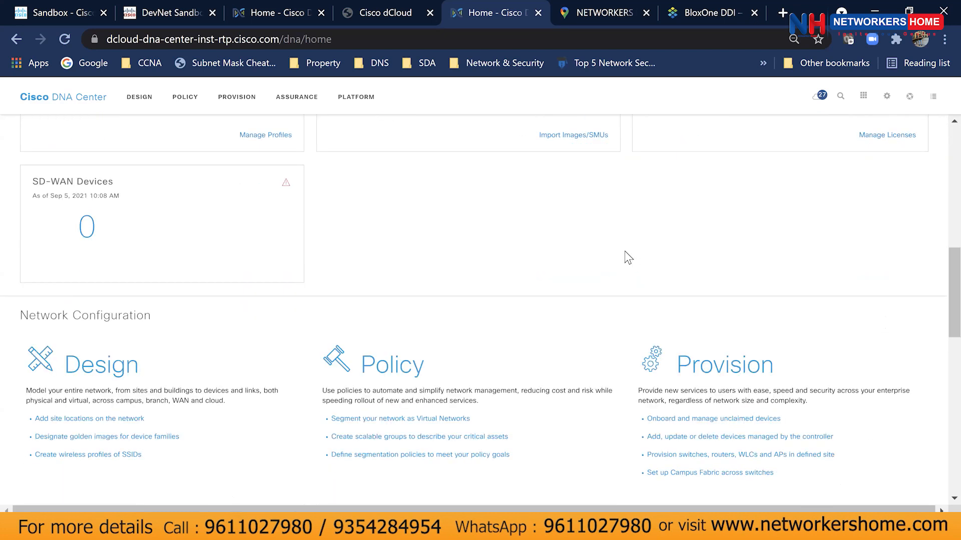
scroll(629, 258, "down", 15)
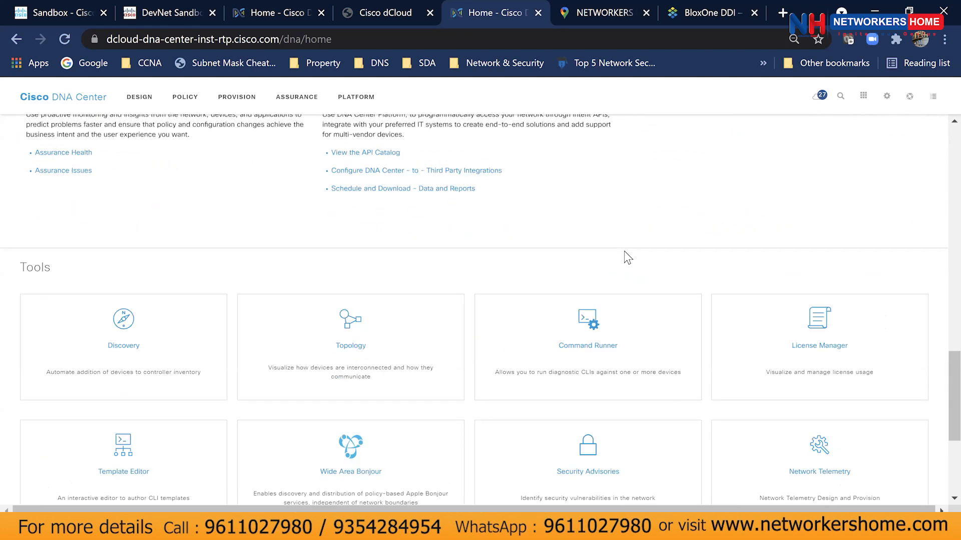
scroll(606, 353, "up", 12)
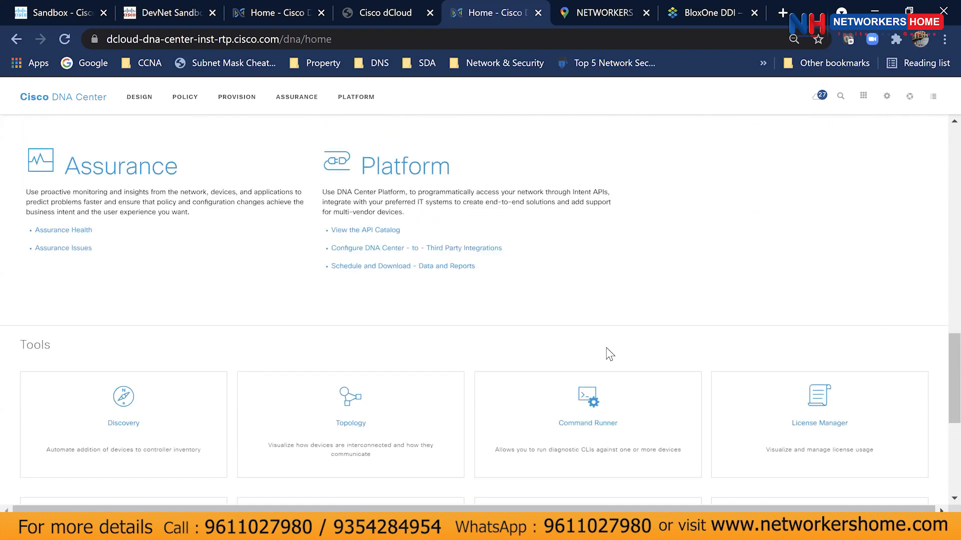
scroll(610, 356, "up", 8)
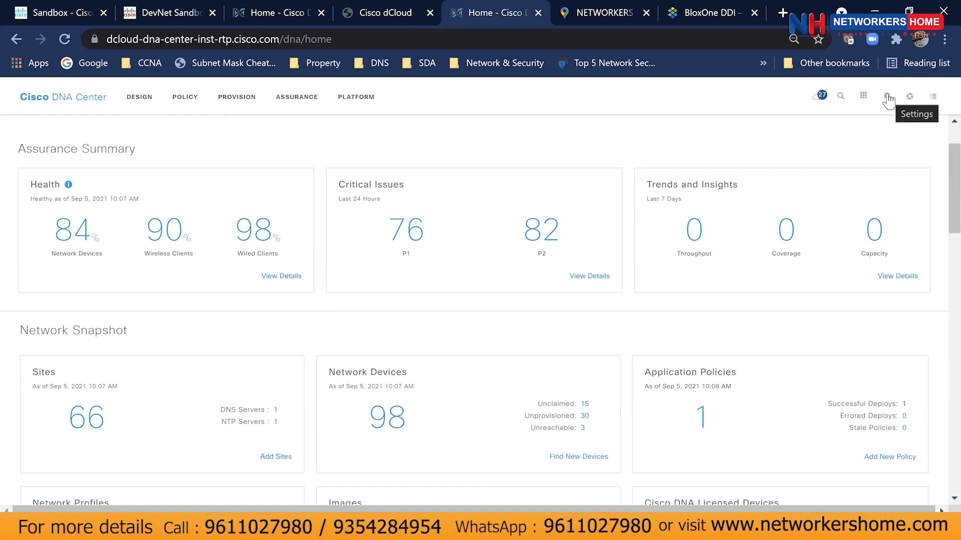
Sign out of the dCloud DNA Center instance from the gear menu.
left_click(434, 39)
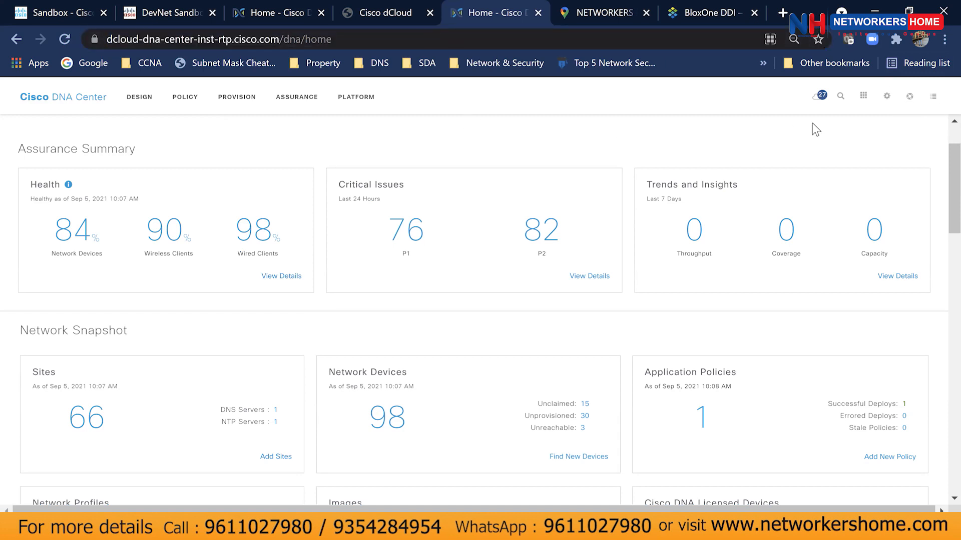
left_click(885, 96)
left_click(823, 214)
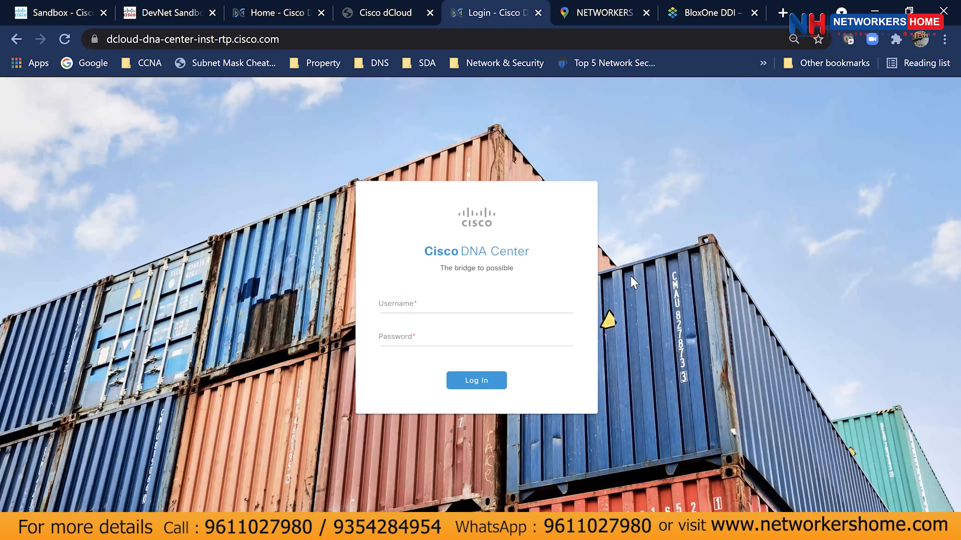
Relaunch the DNA Center instant demo from dCloud, close the duplicate login tab, and select the Username field.
left_click(372, 13)
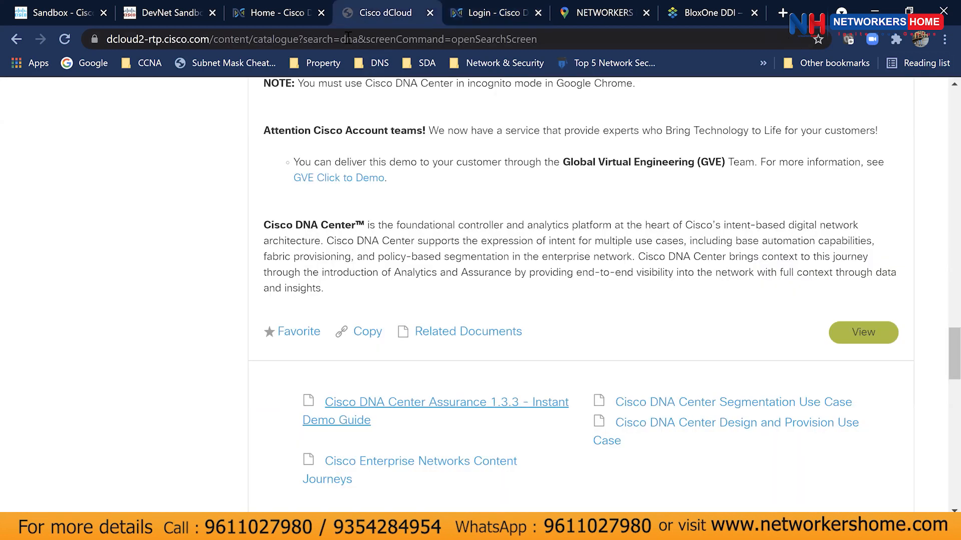
left_click(846, 334)
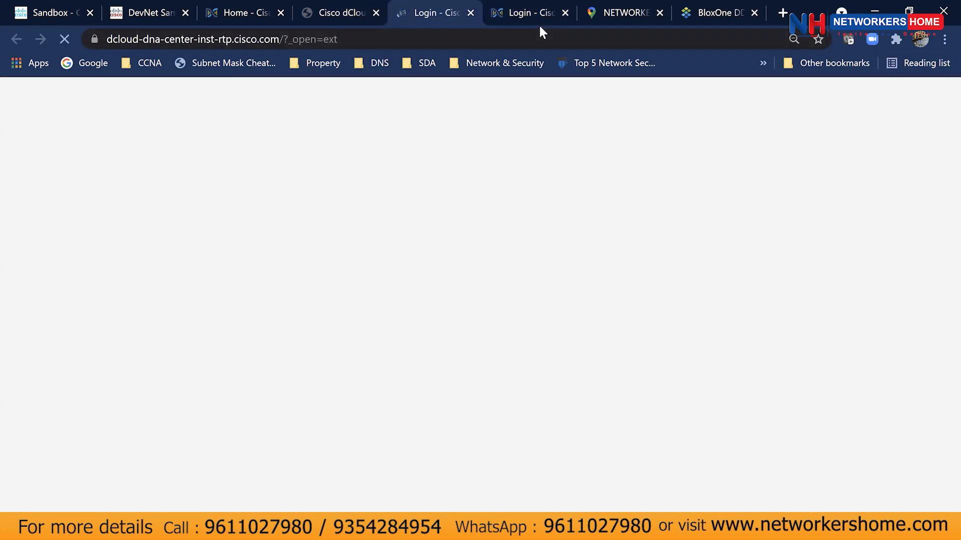
left_click(555, 22)
left_click(565, 14)
left_click(393, 305)
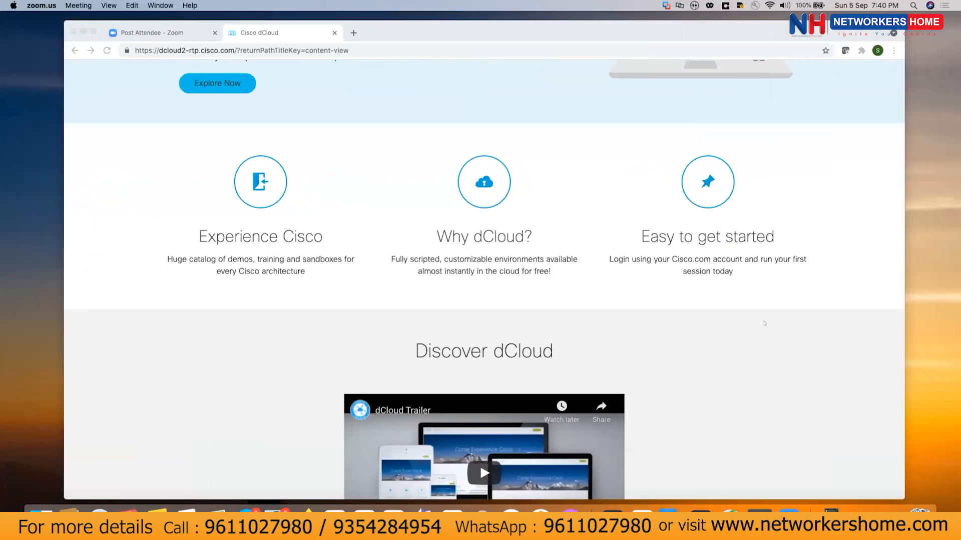
Go back to the Cisco dCloud page and open its content Catalog.
scroll(412, 236, "up", 5)
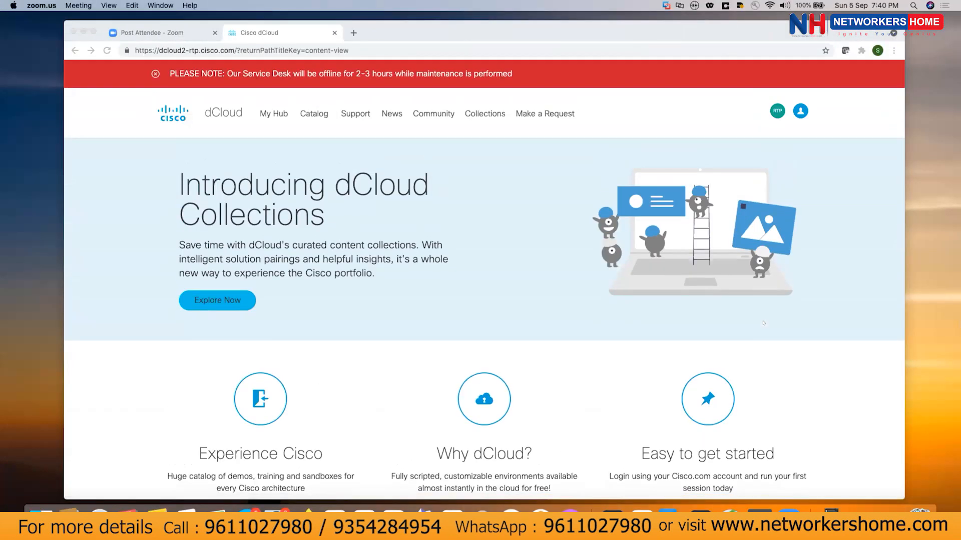
left_click(362, 29)
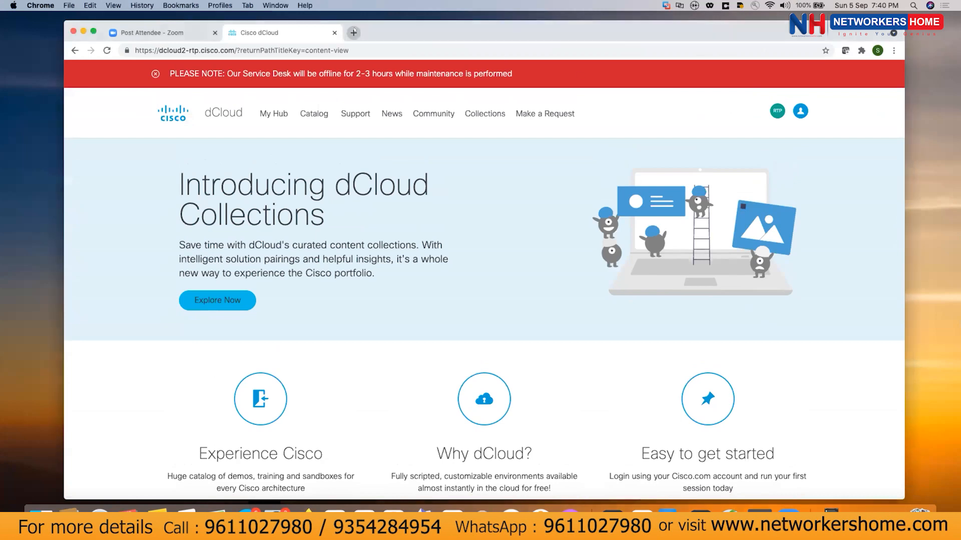
left_click(354, 32)
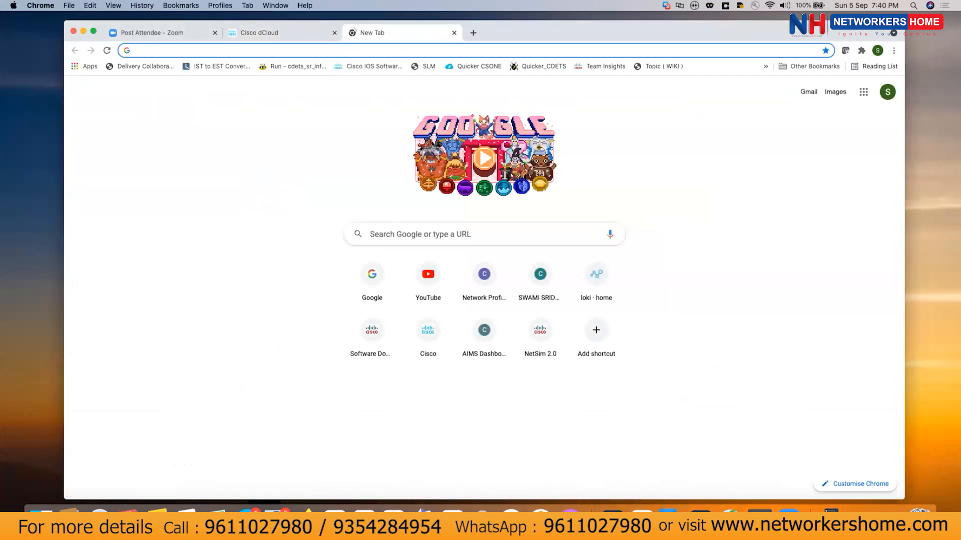
left_click(354, 44)
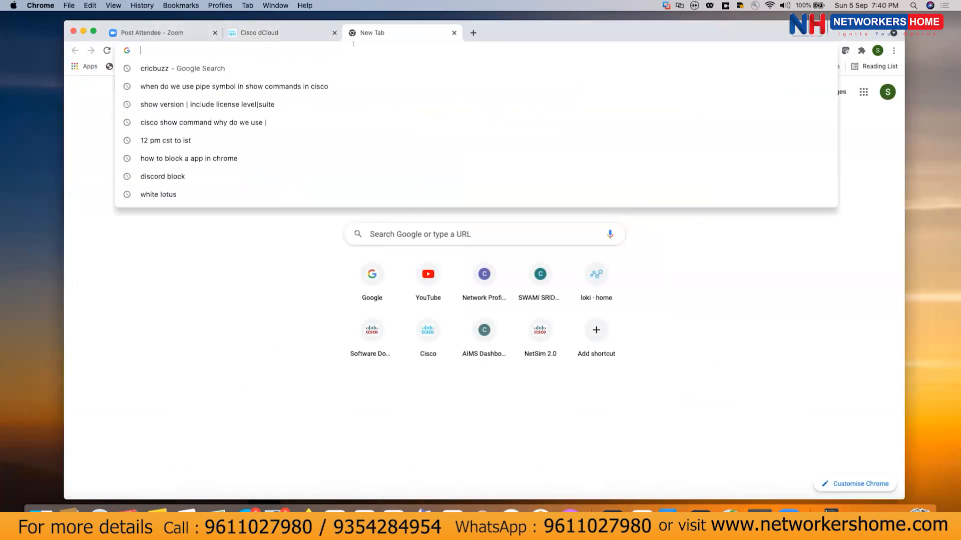
left_click(322, 33)
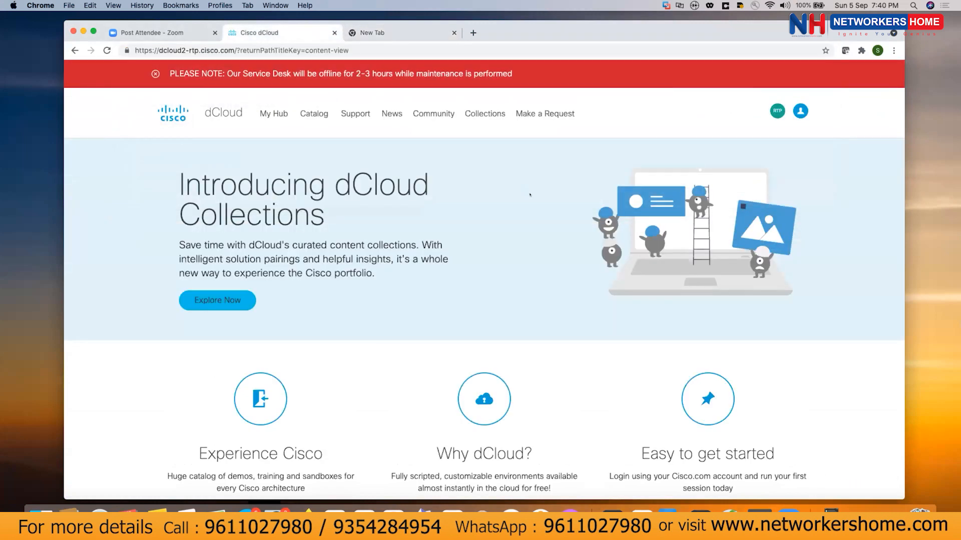
left_click(310, 116)
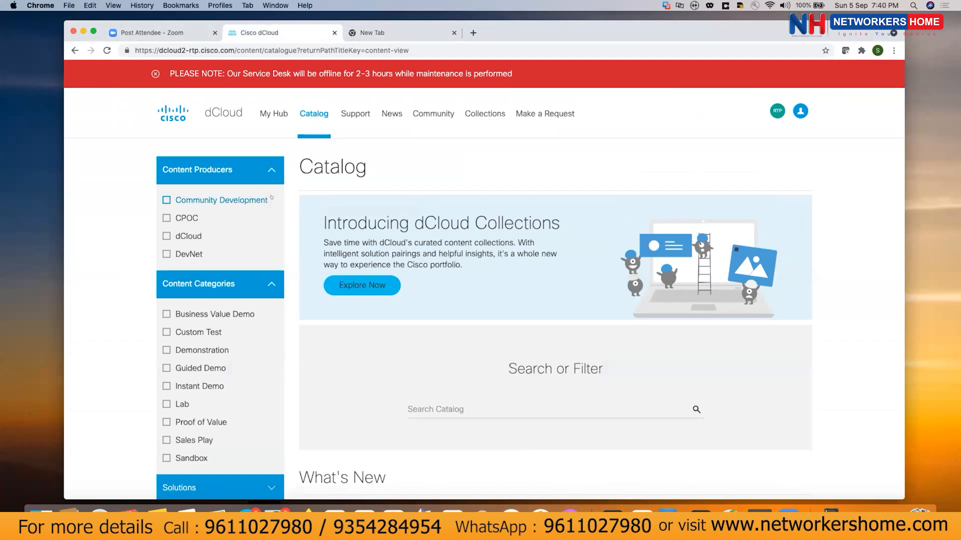
Search the catalog for 'DNA' and scroll through the 17 results.
left_click(435, 407)
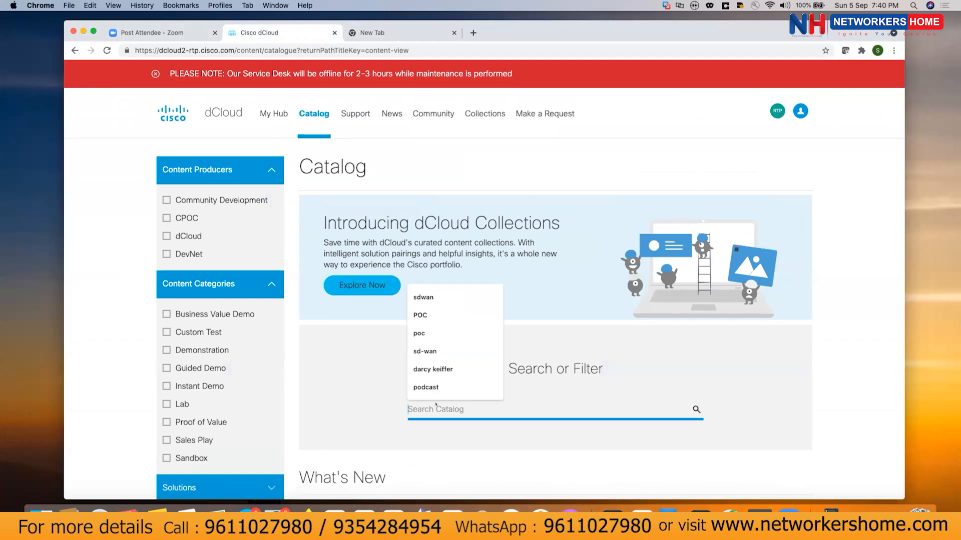
type("DNA")
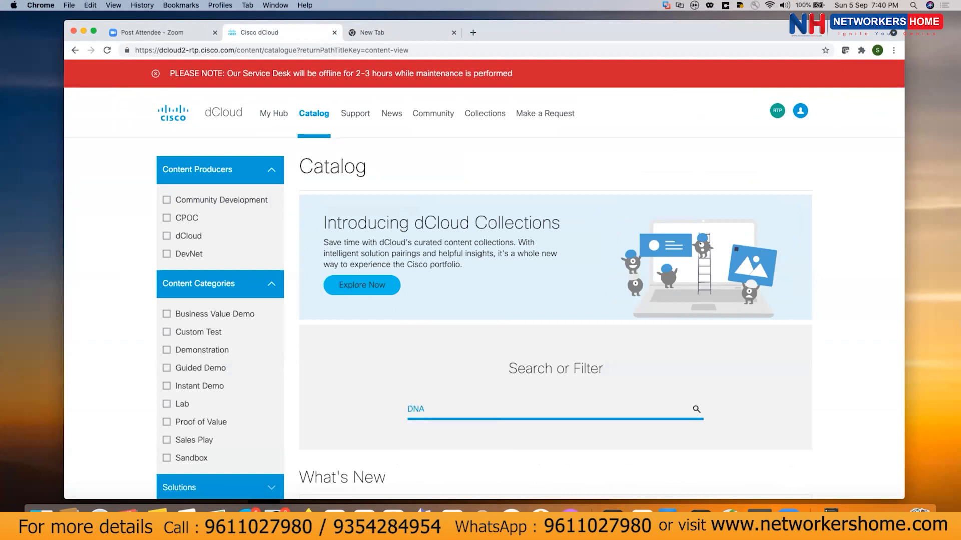
left_click(696, 409)
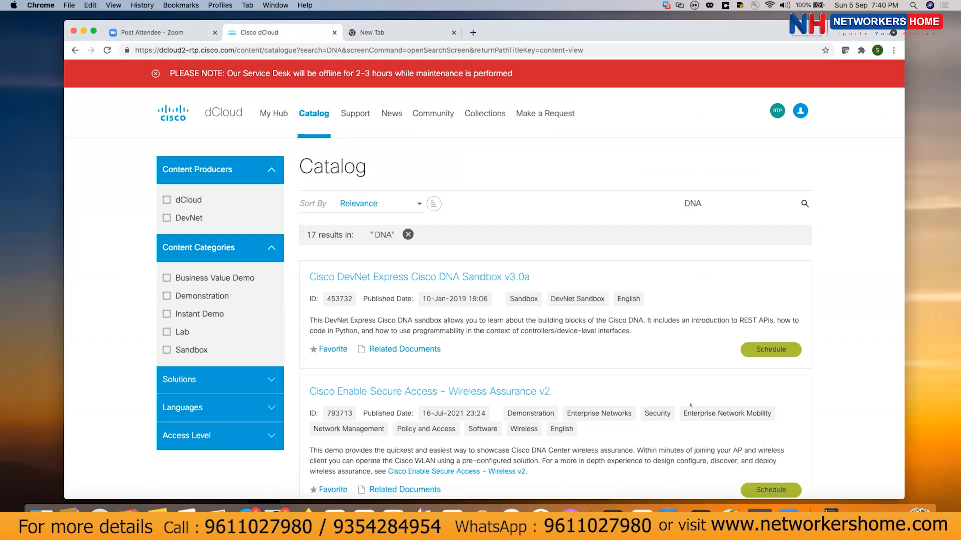
scroll(708, 357, "down", 2)
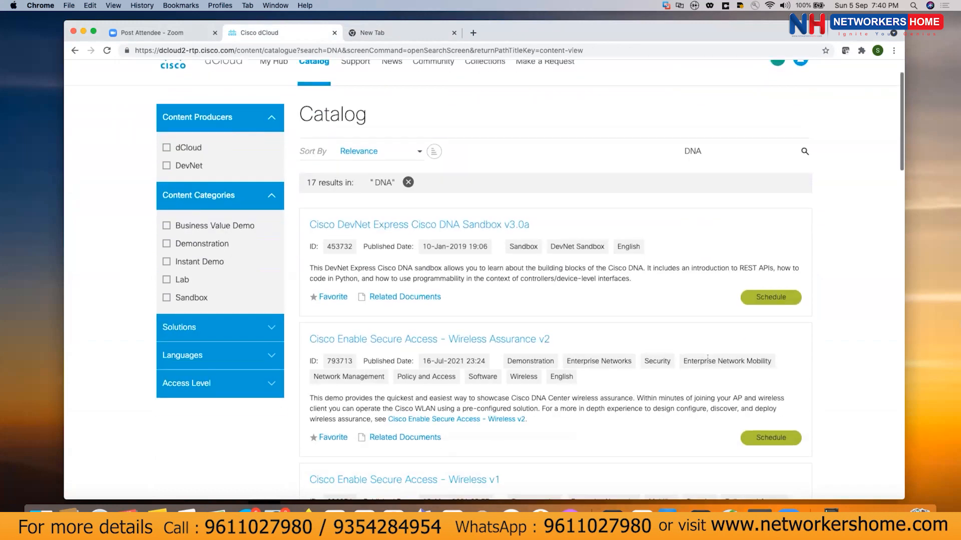
scroll(707, 358, "down", 15)
scroll(708, 358, "down", 7)
scroll(708, 358, "down", 5)
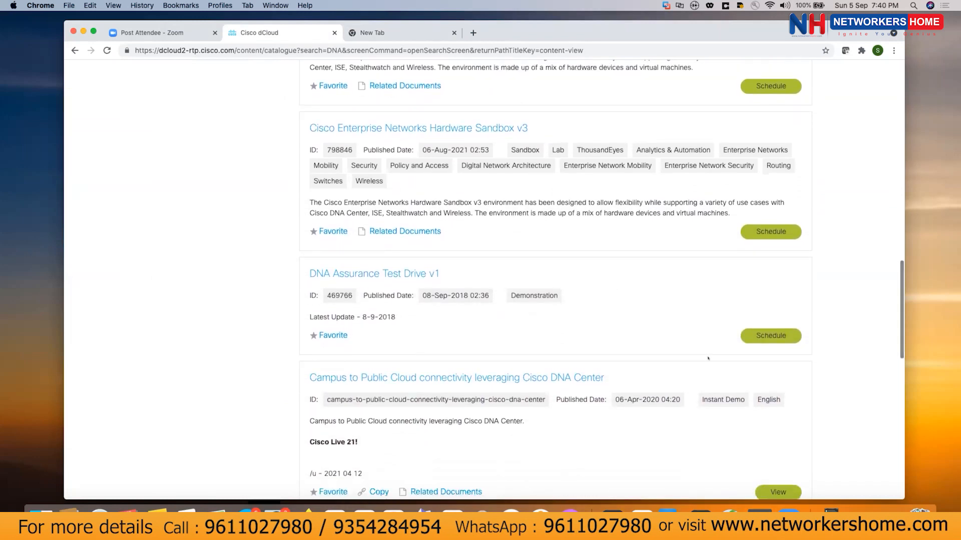
scroll(708, 359, "up", 8)
scroll(708, 358, "up", 15)
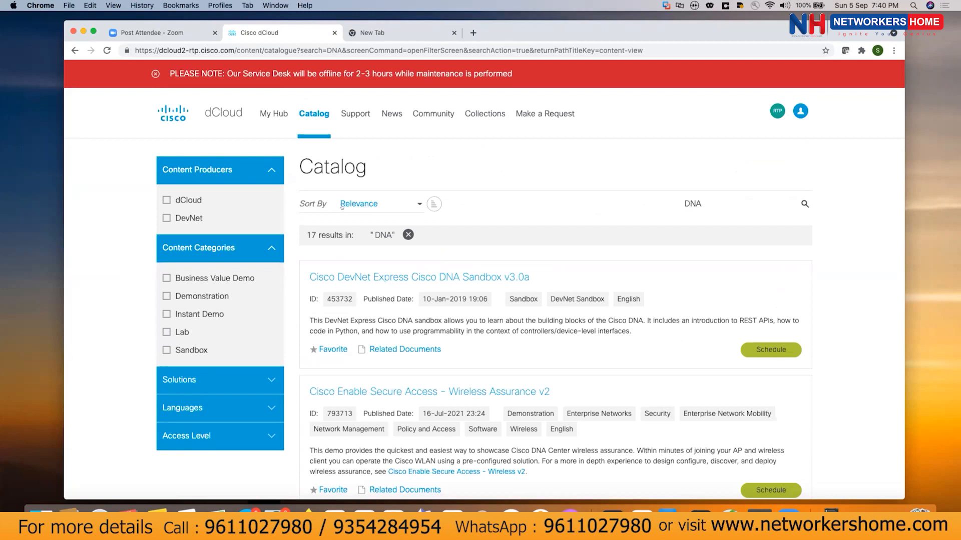
scroll(186, 290, "down", 3)
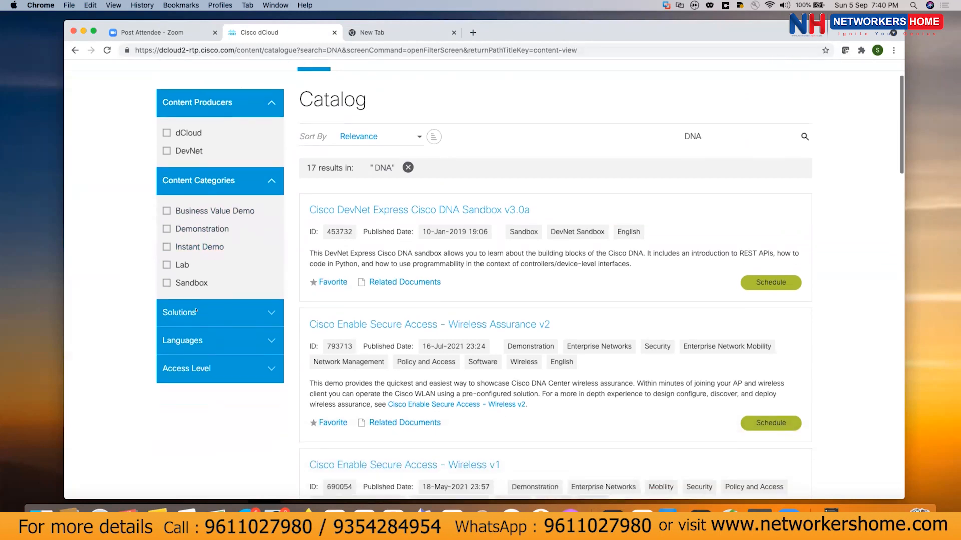
Filter DNA results to the 9 Instant Demos and launch Cisco DNA Center Automation and Assurance v1.3.3.
left_click(166, 242)
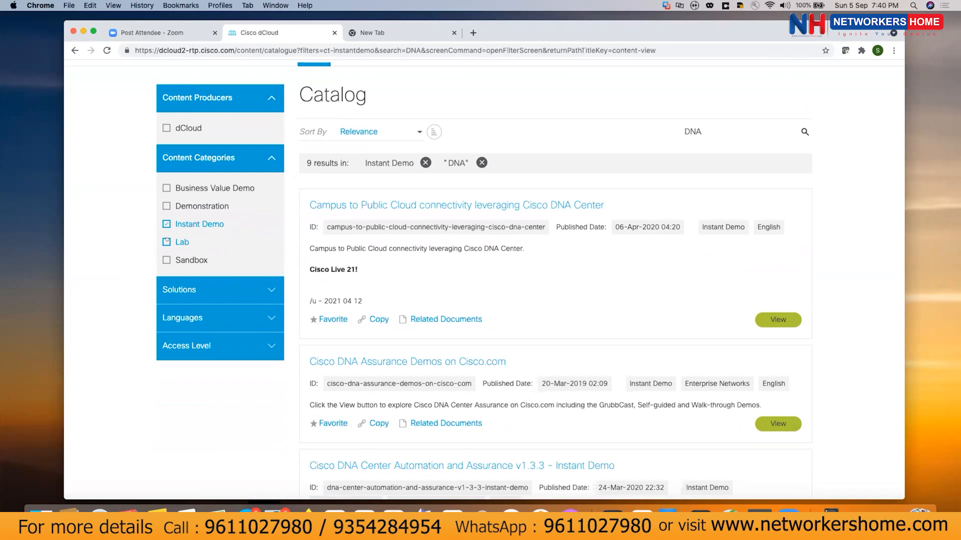
scroll(610, 454, "down", 12)
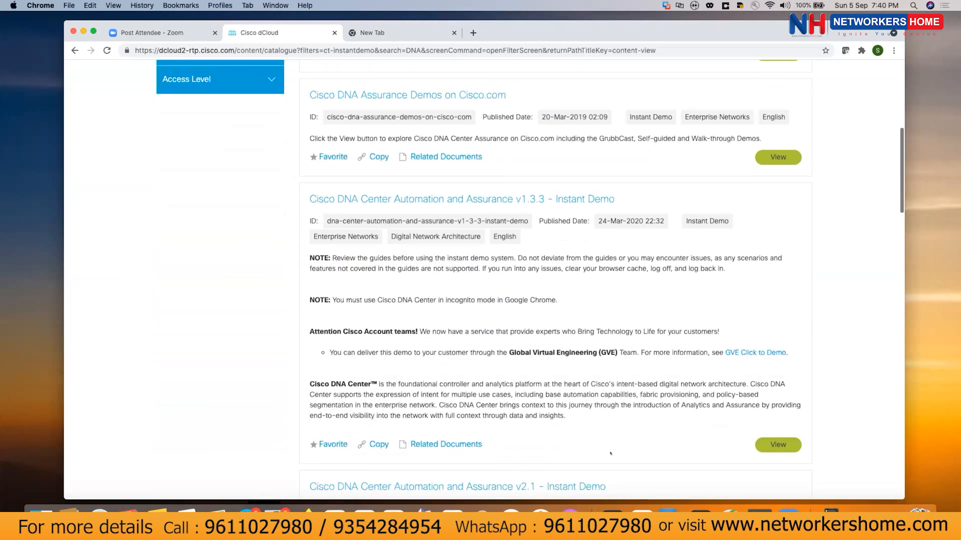
scroll(611, 454, "up", 7)
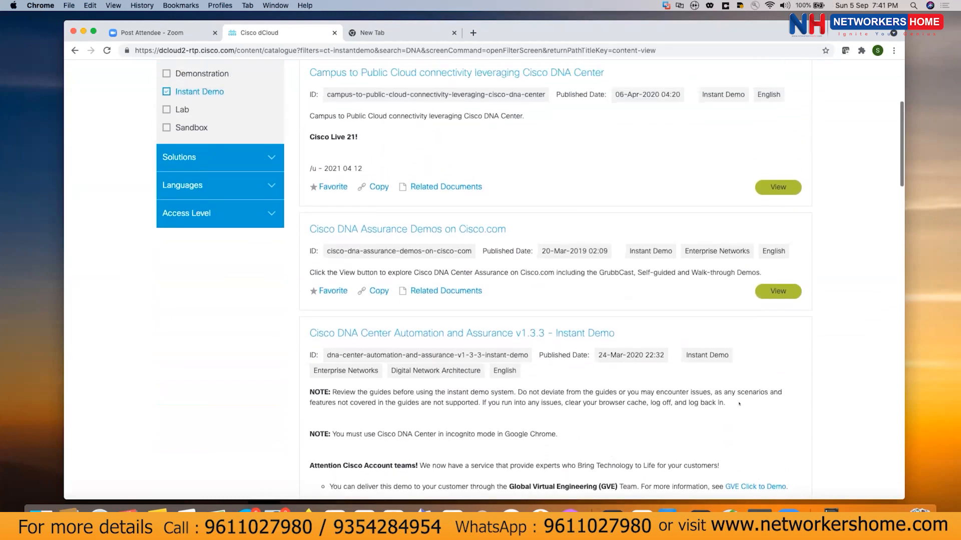
scroll(723, 343, "up", 2)
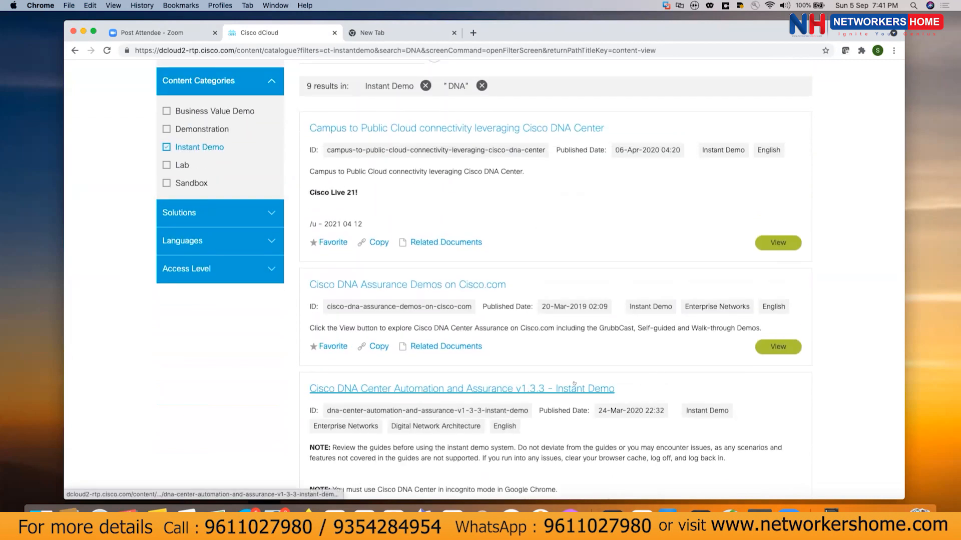
scroll(574, 383, "down", 3)
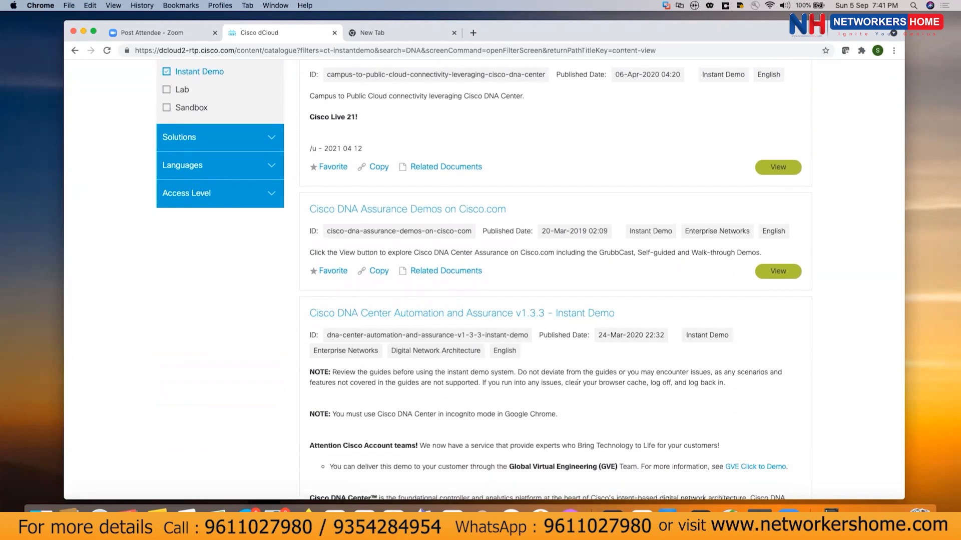
scroll(578, 382, "down", 8)
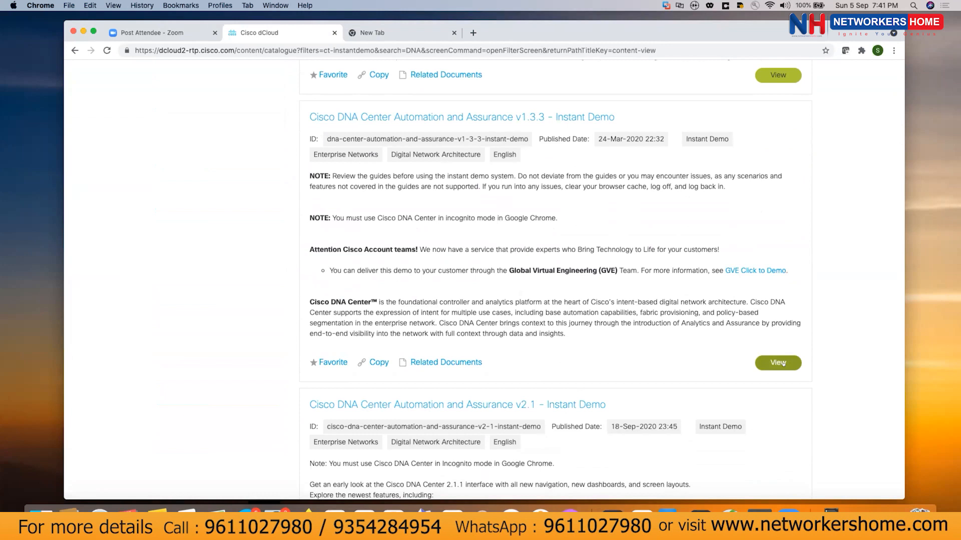
left_click(787, 364)
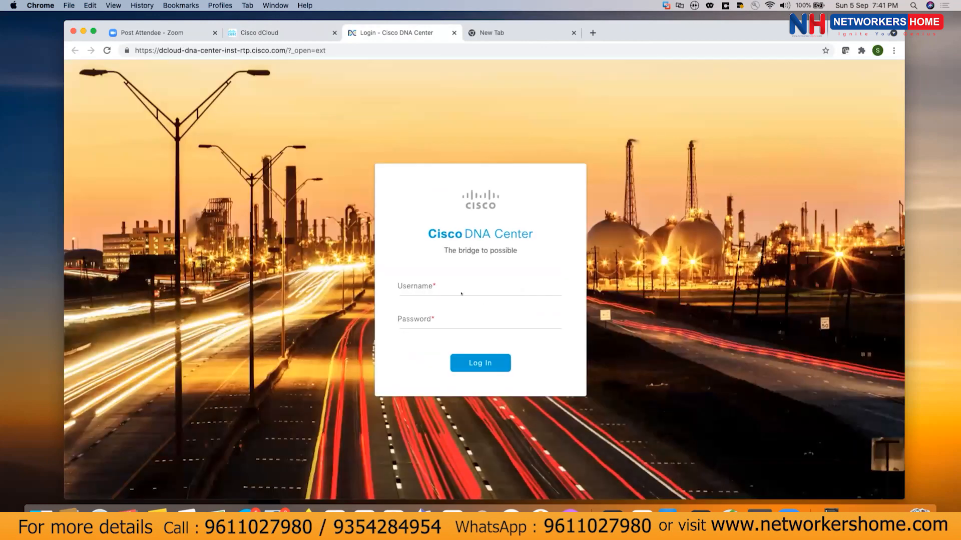
Log in with the demo account username and its password.
left_click(461, 293)
left_click(469, 269)
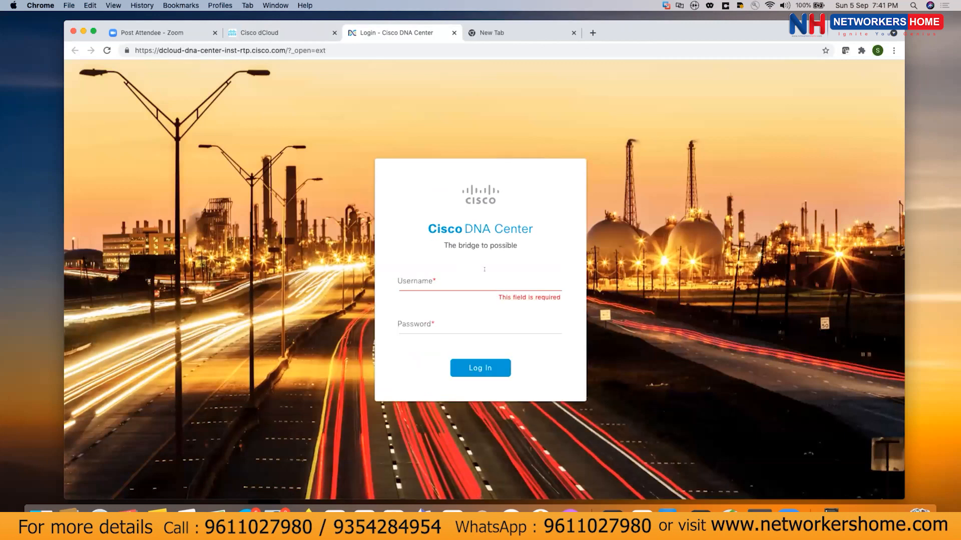
left_click(485, 270)
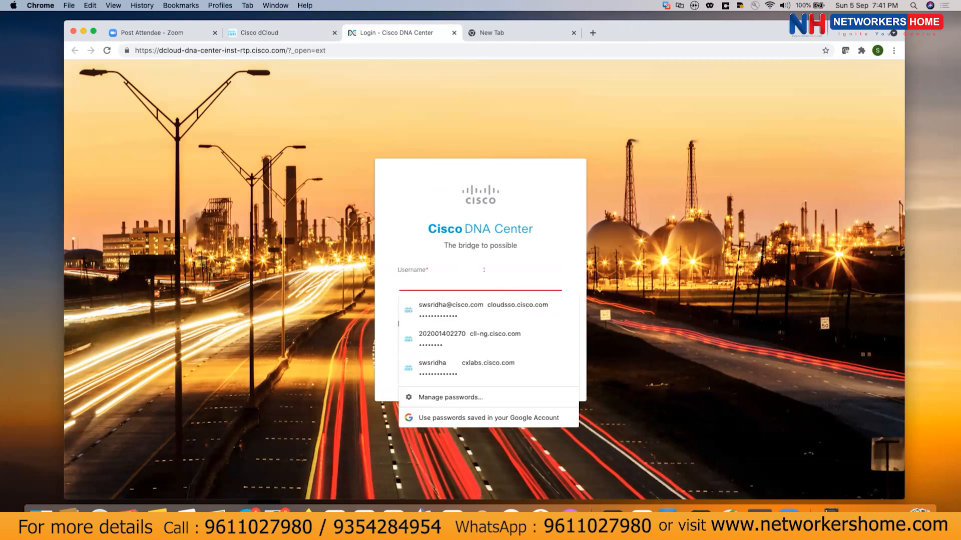
type("demo")
key("Tab")
type("C1sco")
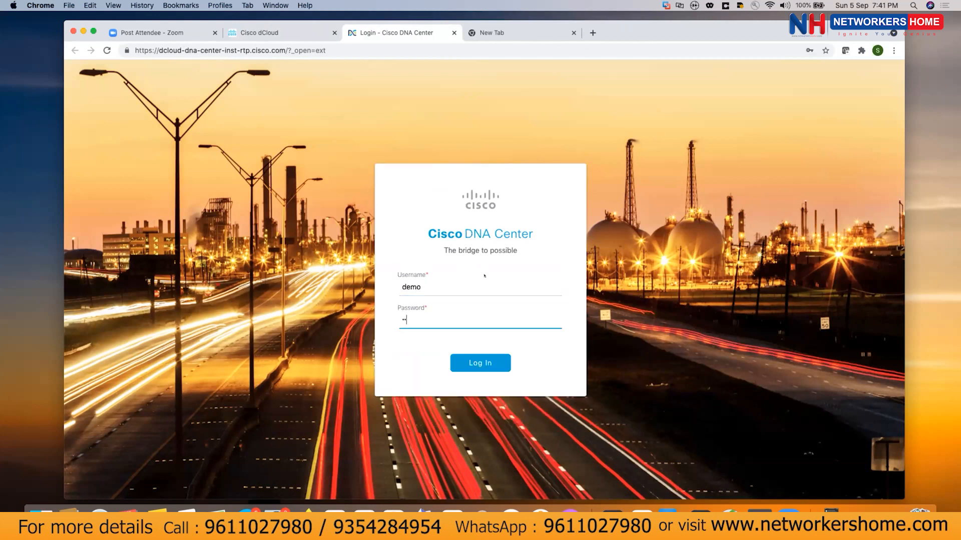
type("123")
left_click(484, 364)
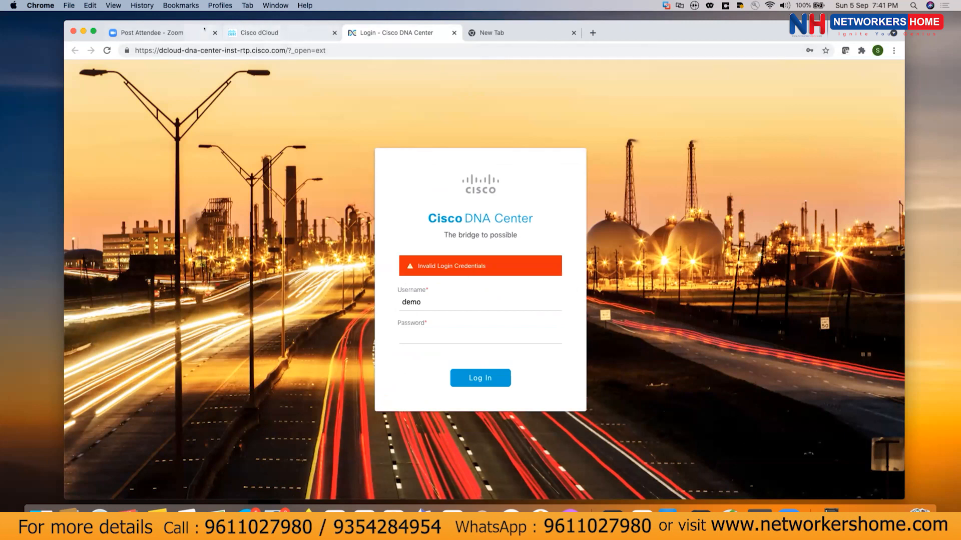
After the Invalid Login Credentials error, re-enter the correct password and log in again.
left_click(154, 30)
left_click(250, 32)
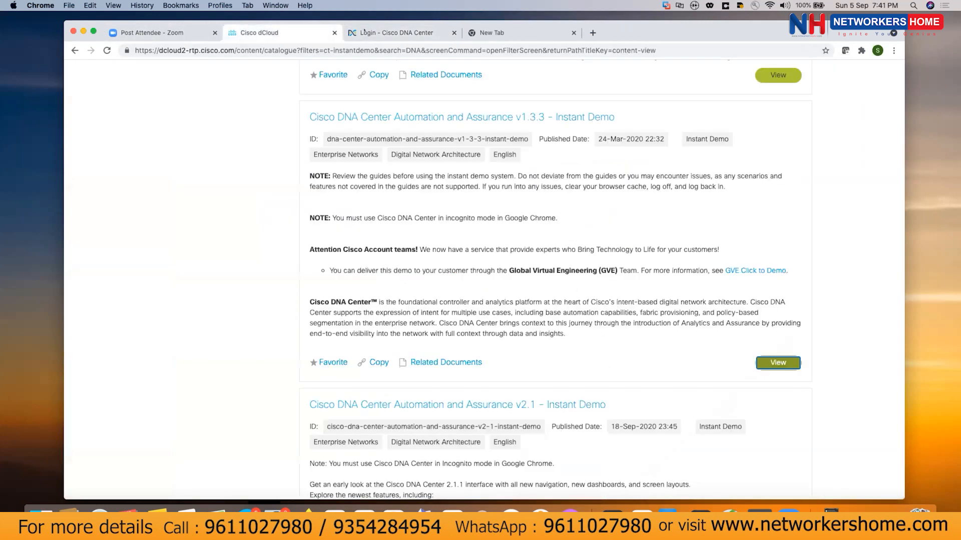
left_click(450, 35)
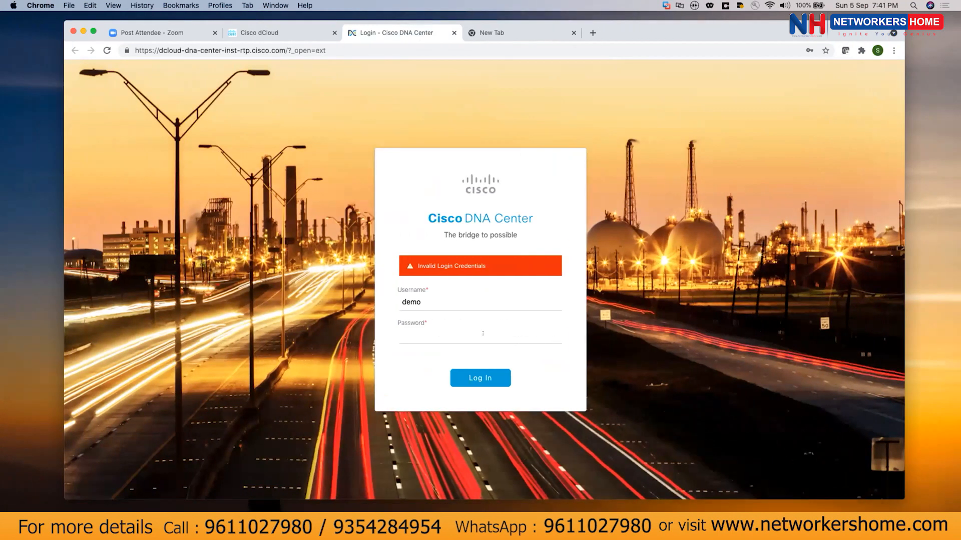
left_click(467, 334)
type("••••")
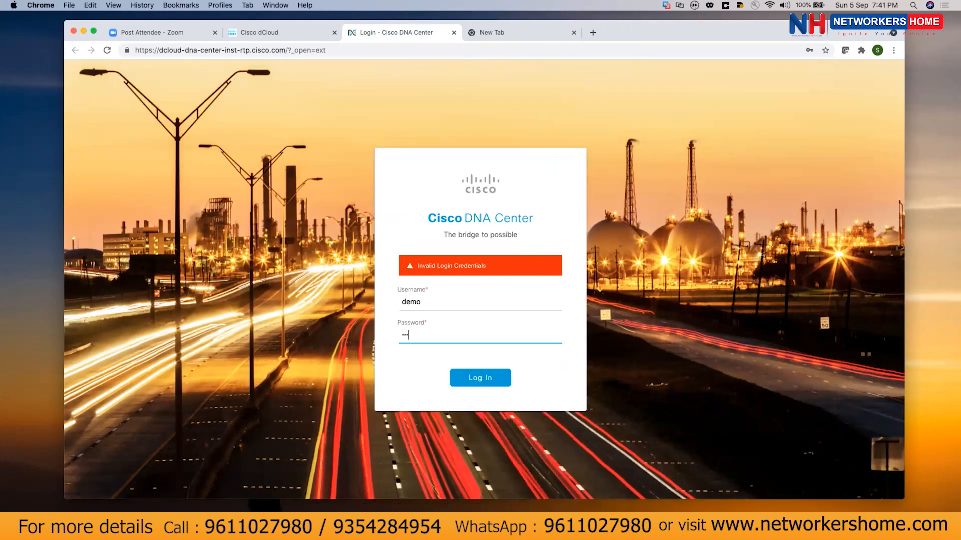
type("••")
key("BackSpace")
key("BackSpace")
key("BackSpace")
key("BackSpace")
type("•••••••••")
key("BackSpace")
key("BackSpace")
key("BackSpace")
key("BackSpace")
key("BackSpace")
key("BackSpace")
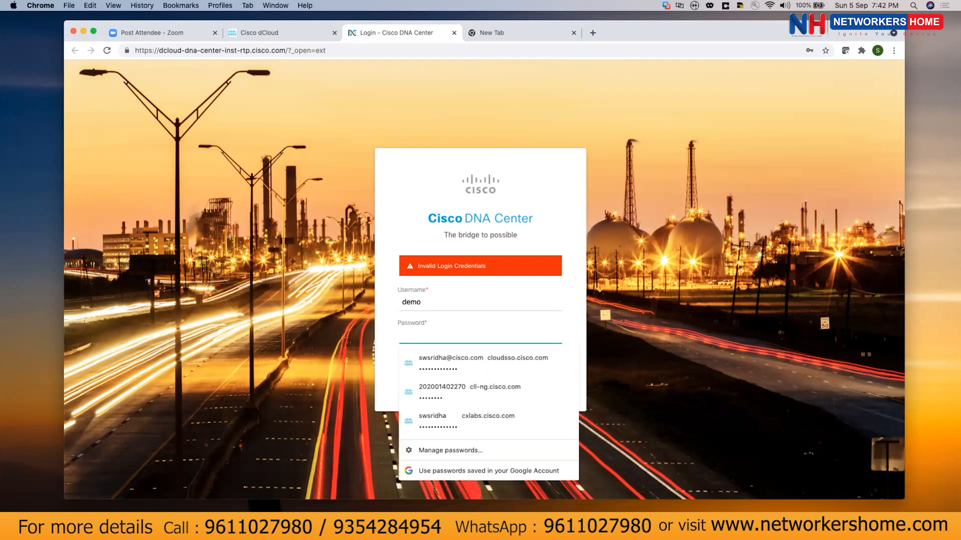
type("•••••••••")
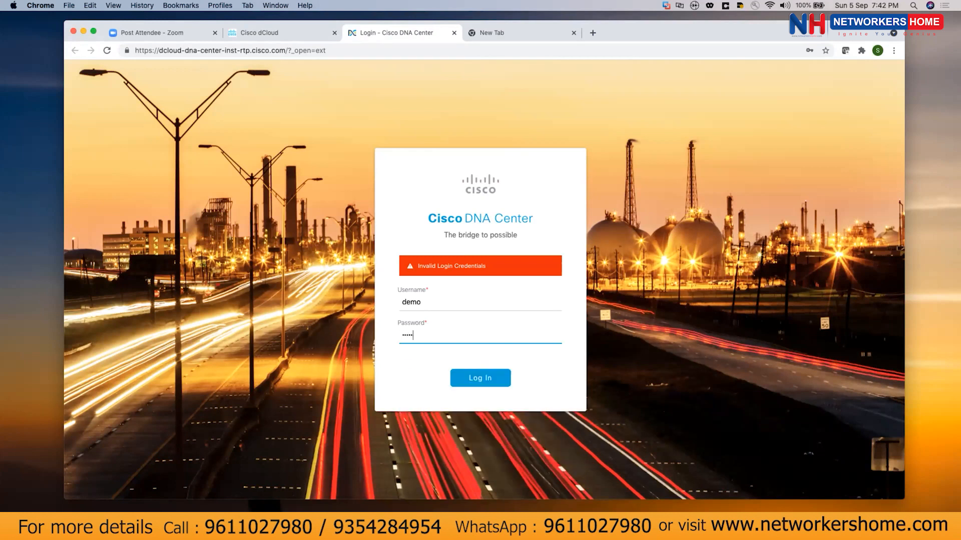
left_click(483, 376)
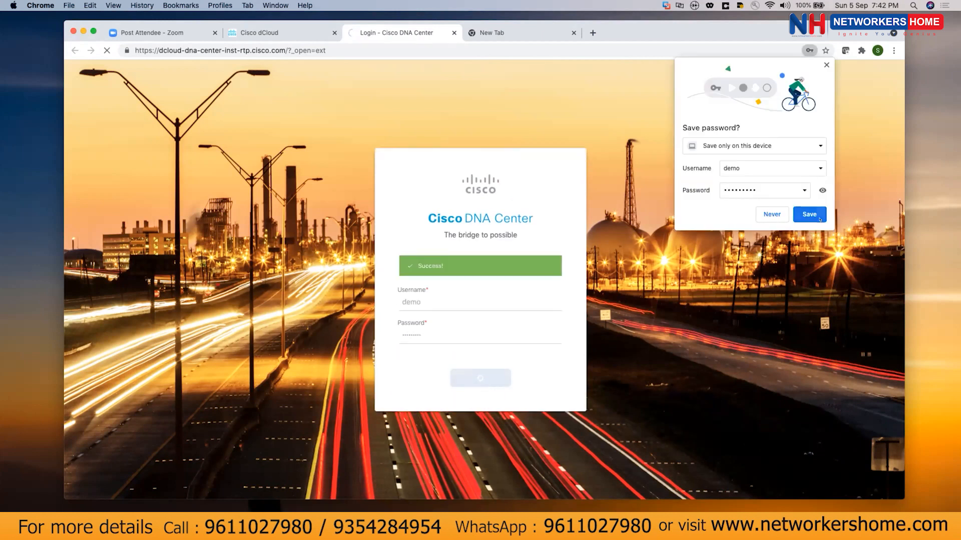
Save the login in Chrome and open the Discovery Dashboard: 90 inventory devices, 97 successful in latest discovery.
left_click(819, 216)
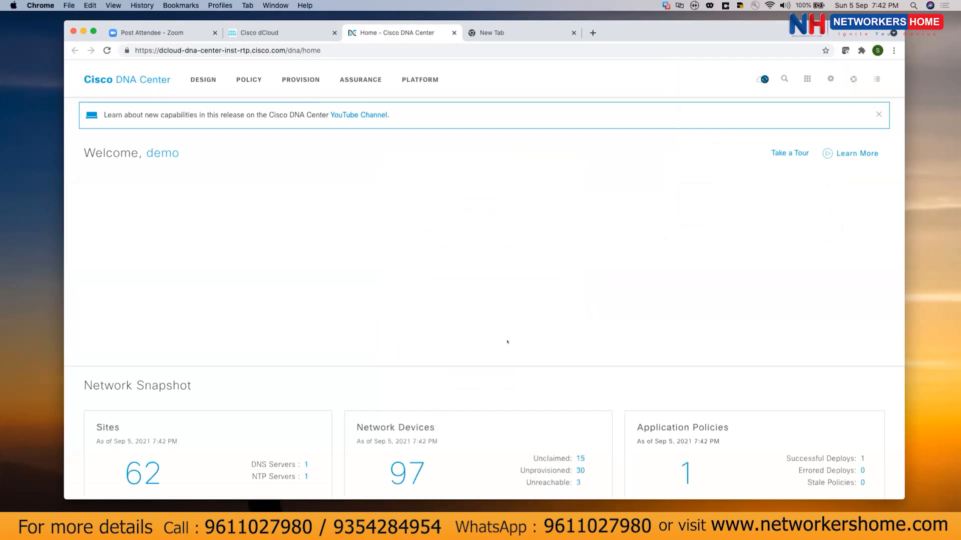
scroll(507, 342, "down", 3)
scroll(507, 343, "down", 15)
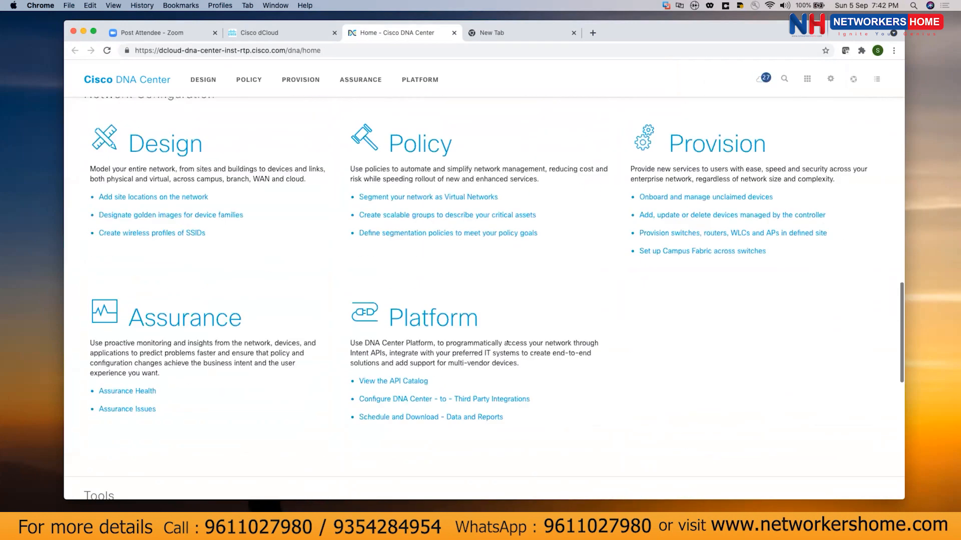
scroll(503, 343, "down", 3)
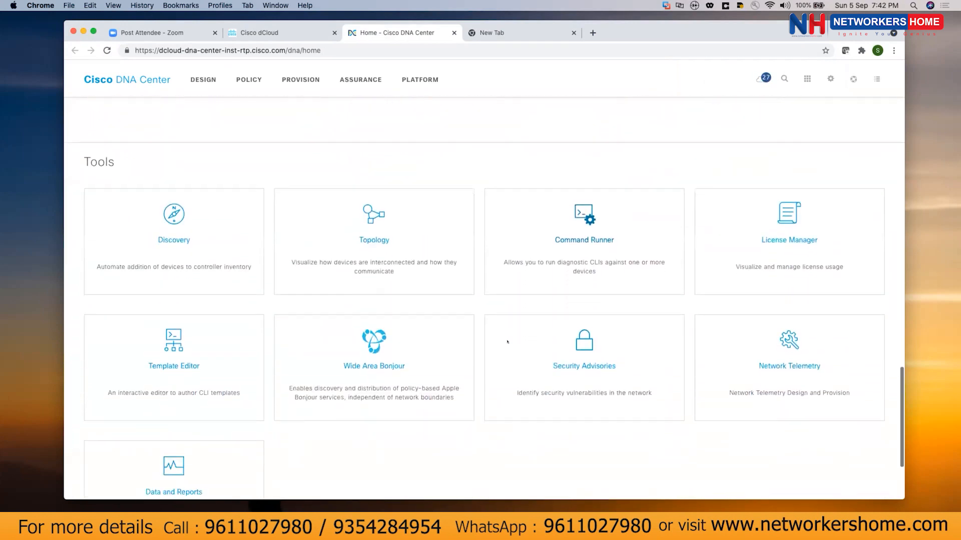
left_click(181, 231)
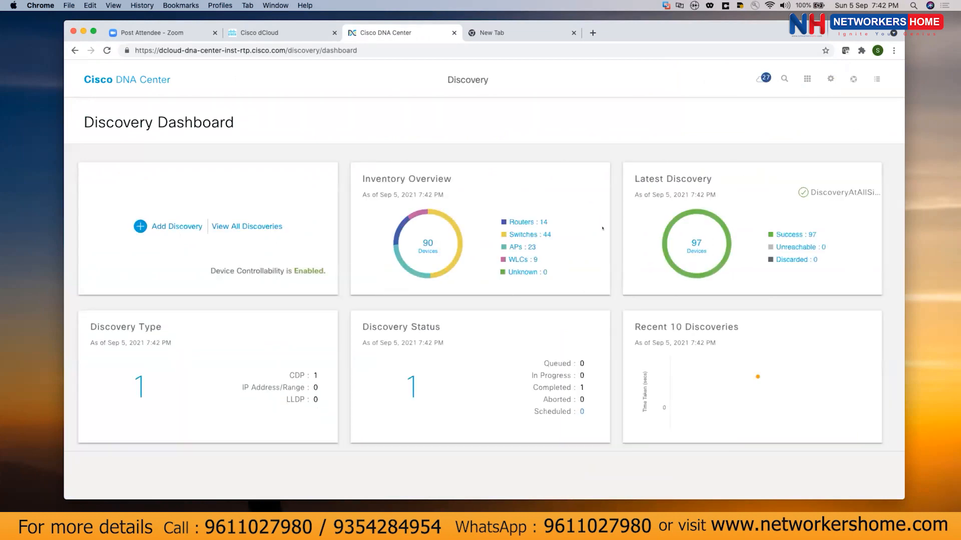
scroll(603, 229, "up", 1)
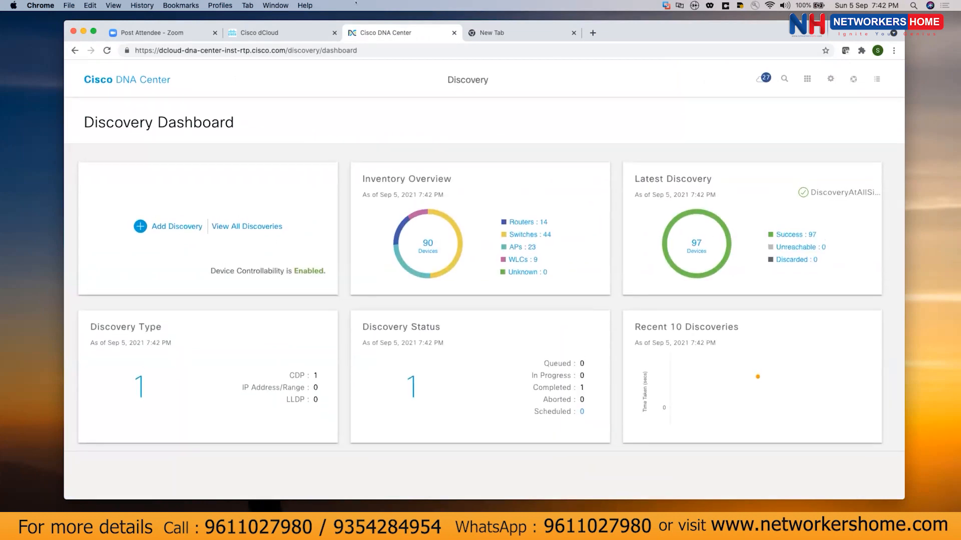